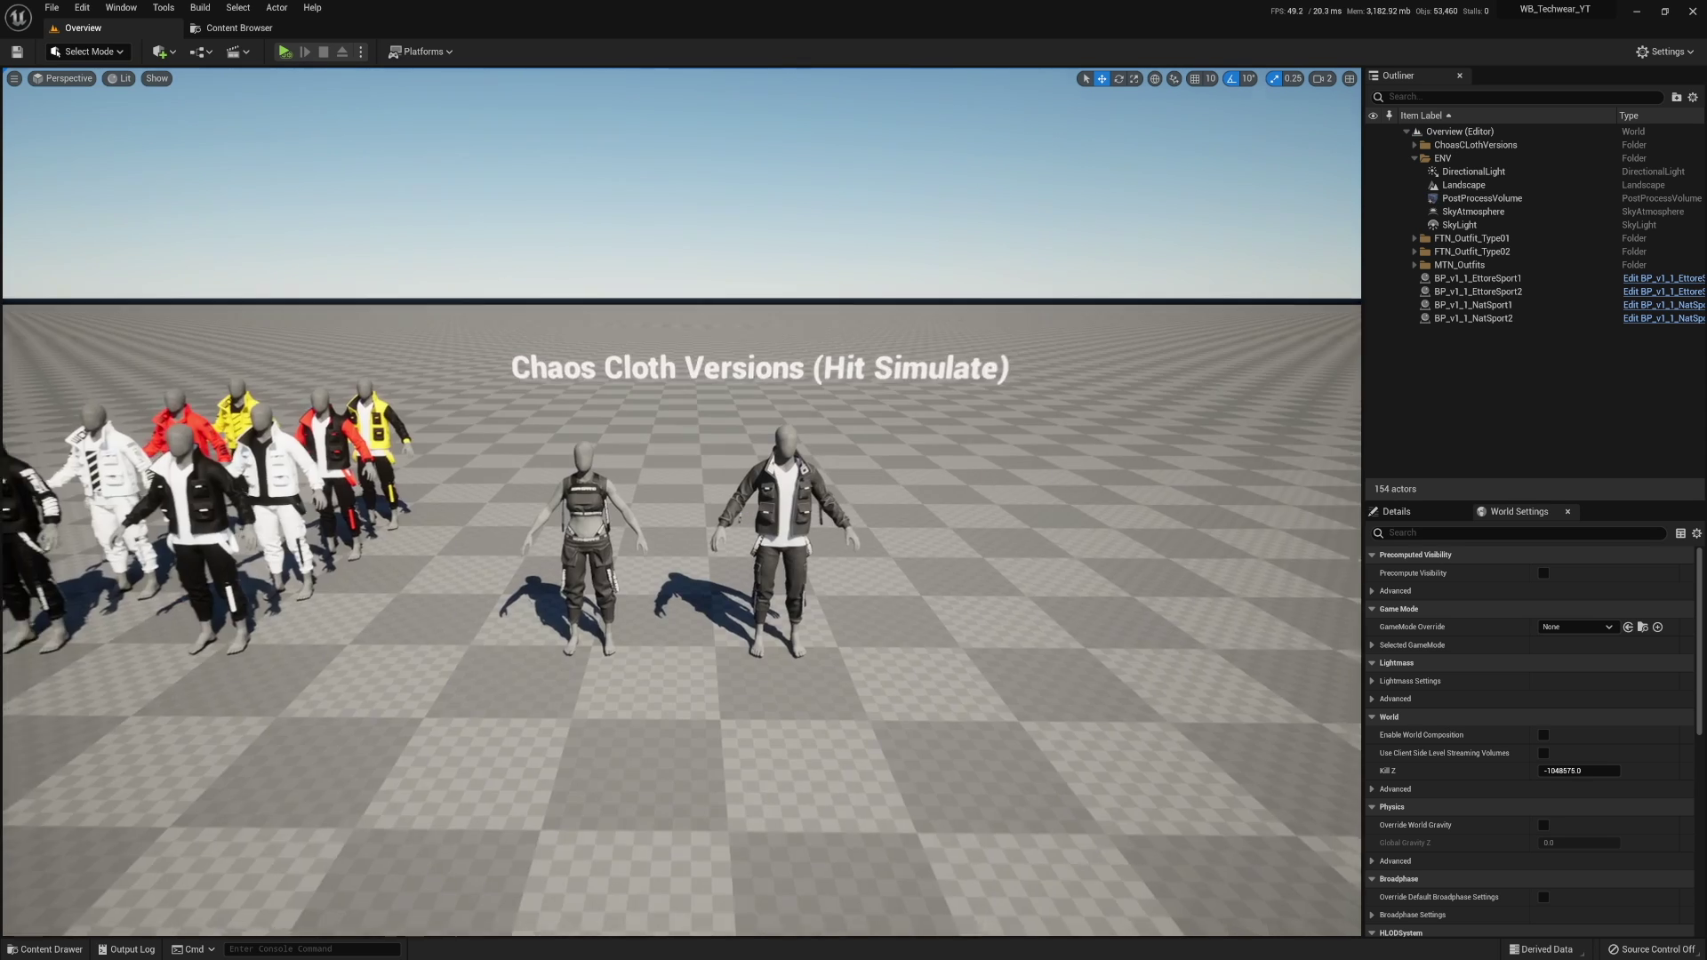
In Play mode, drag the left and right Chaos Cloth Versions mannequins along X to swing their straps.
{"action": "right_click_drag", "start_coordinate": [680, 498], "coordinate": [719, 542]}
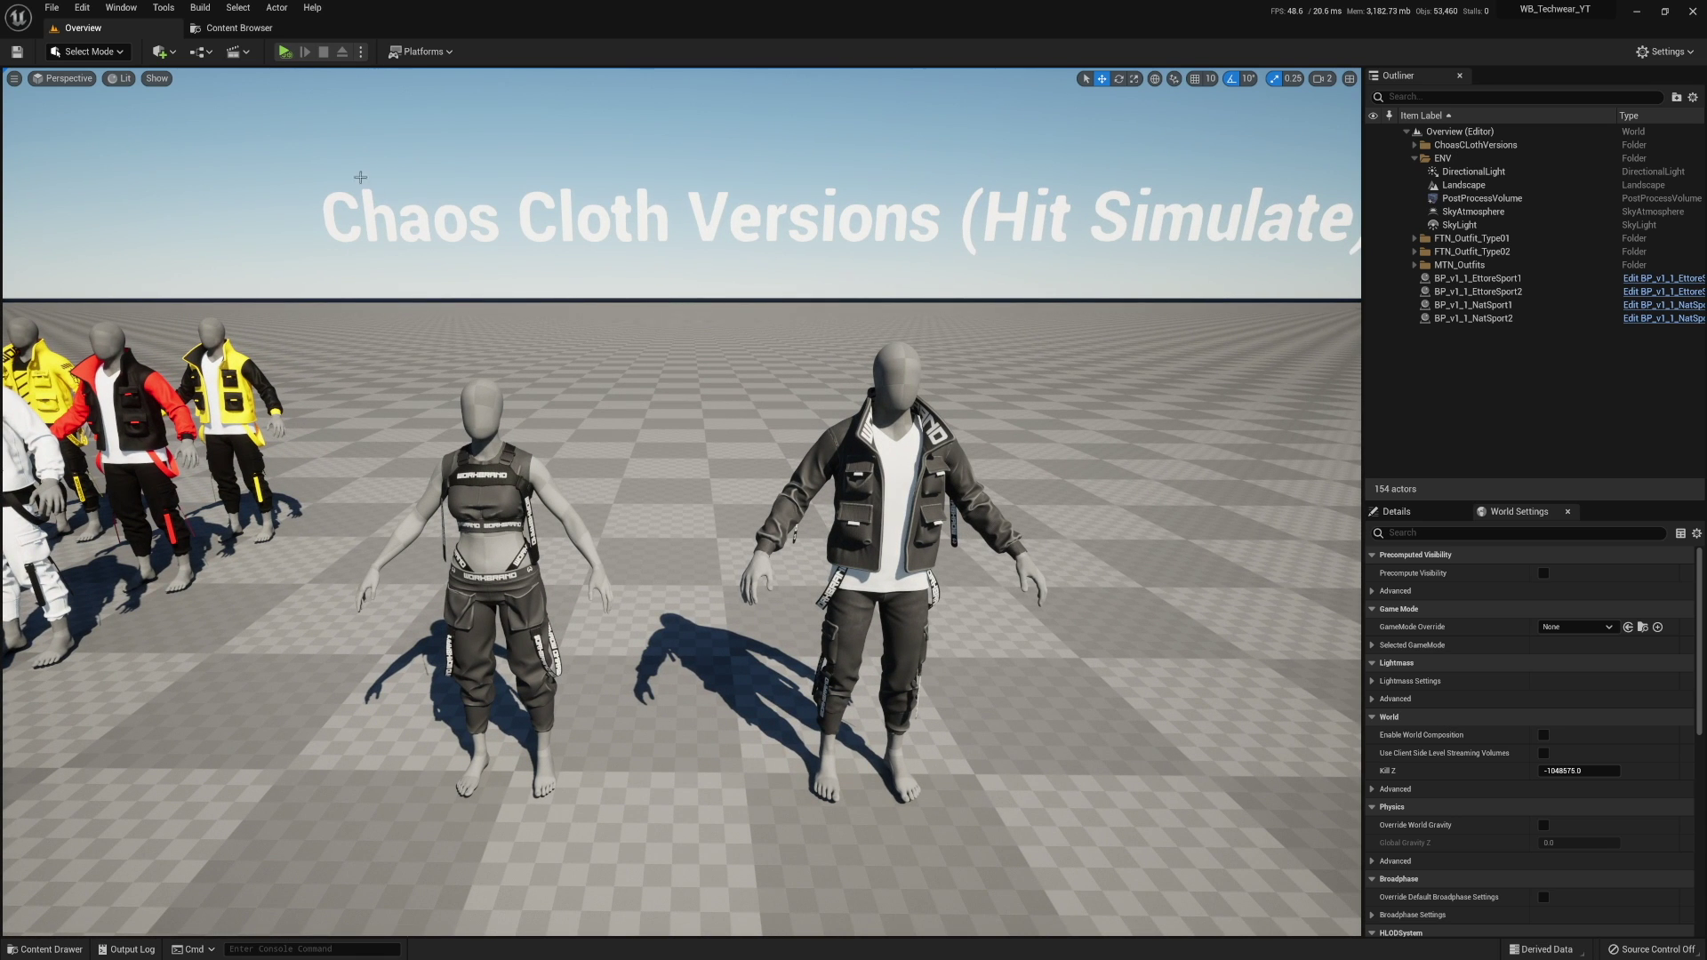
{"action": "left_click", "coordinate": [285, 52]}
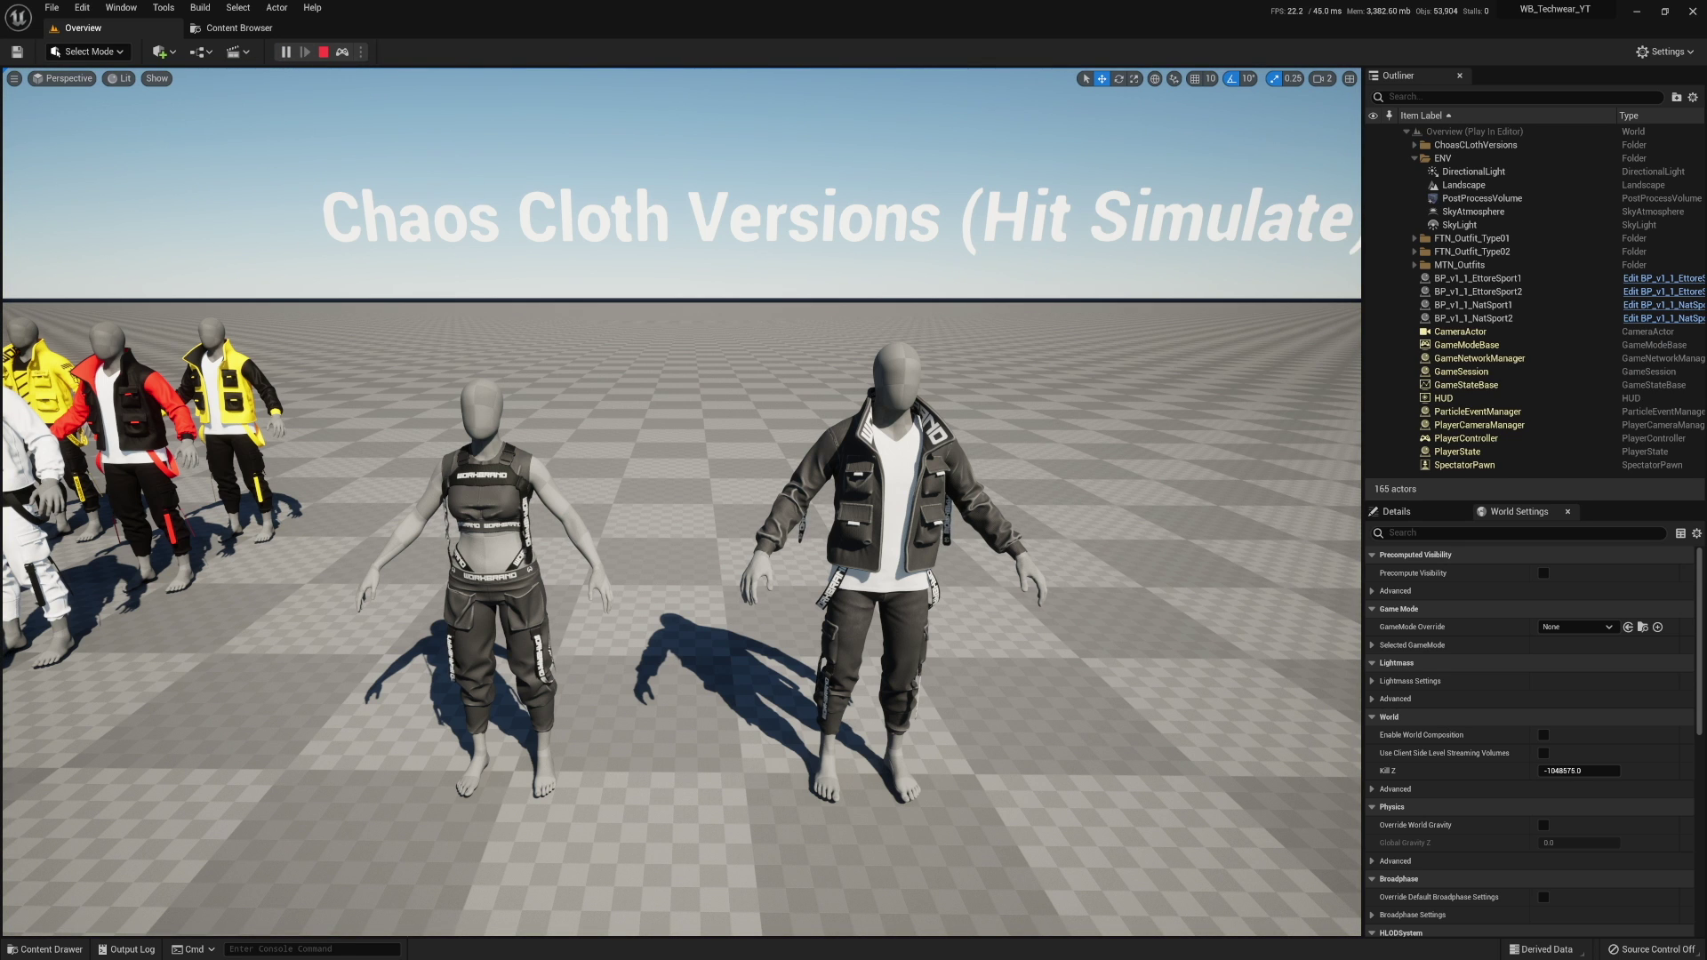
{"action": "left_click", "coordinate": [509, 443]}
{"action": "left_click_drag", "start_coordinate": [547, 770], "coordinate": [604, 771]}
{"action": "left_click", "coordinate": [903, 384]}
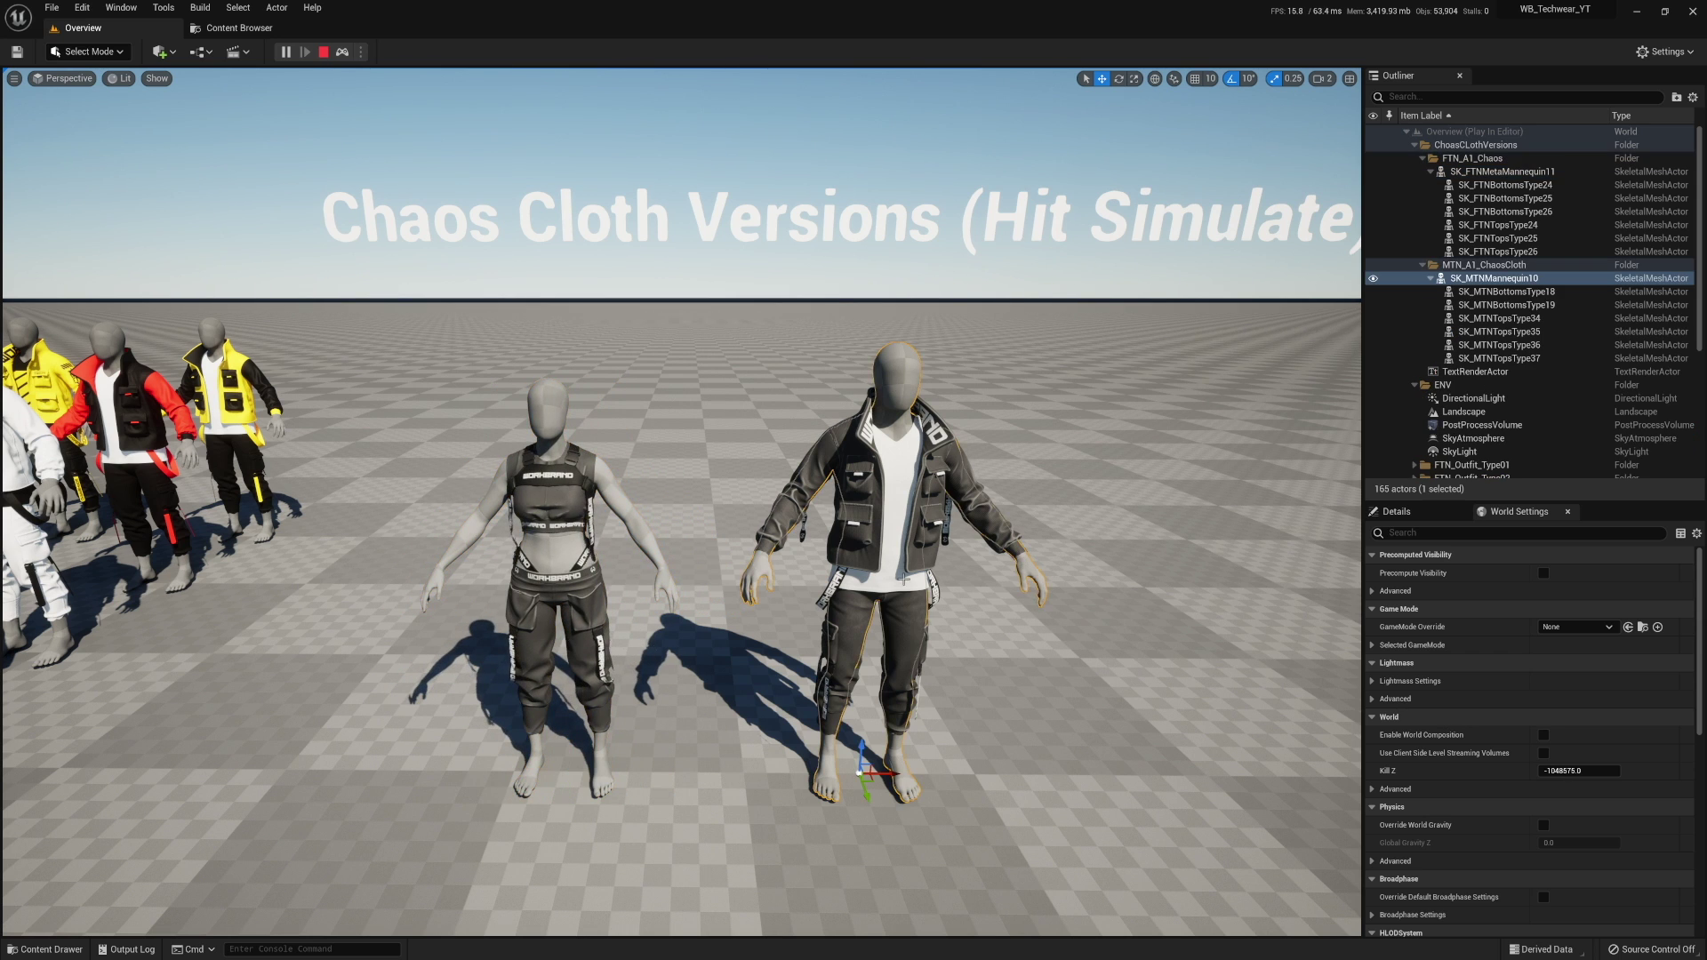
{"action": "mouse_move", "coordinate": [896, 773]}
{"action": "left_mouse_down"}
{"action": "mouse_move", "coordinate": [957, 772]}
{"action": "mouse_move", "coordinate": [824, 771]}
{"action": "mouse_move", "coordinate": [876, 772]}
{"action": "left_mouse_up"}
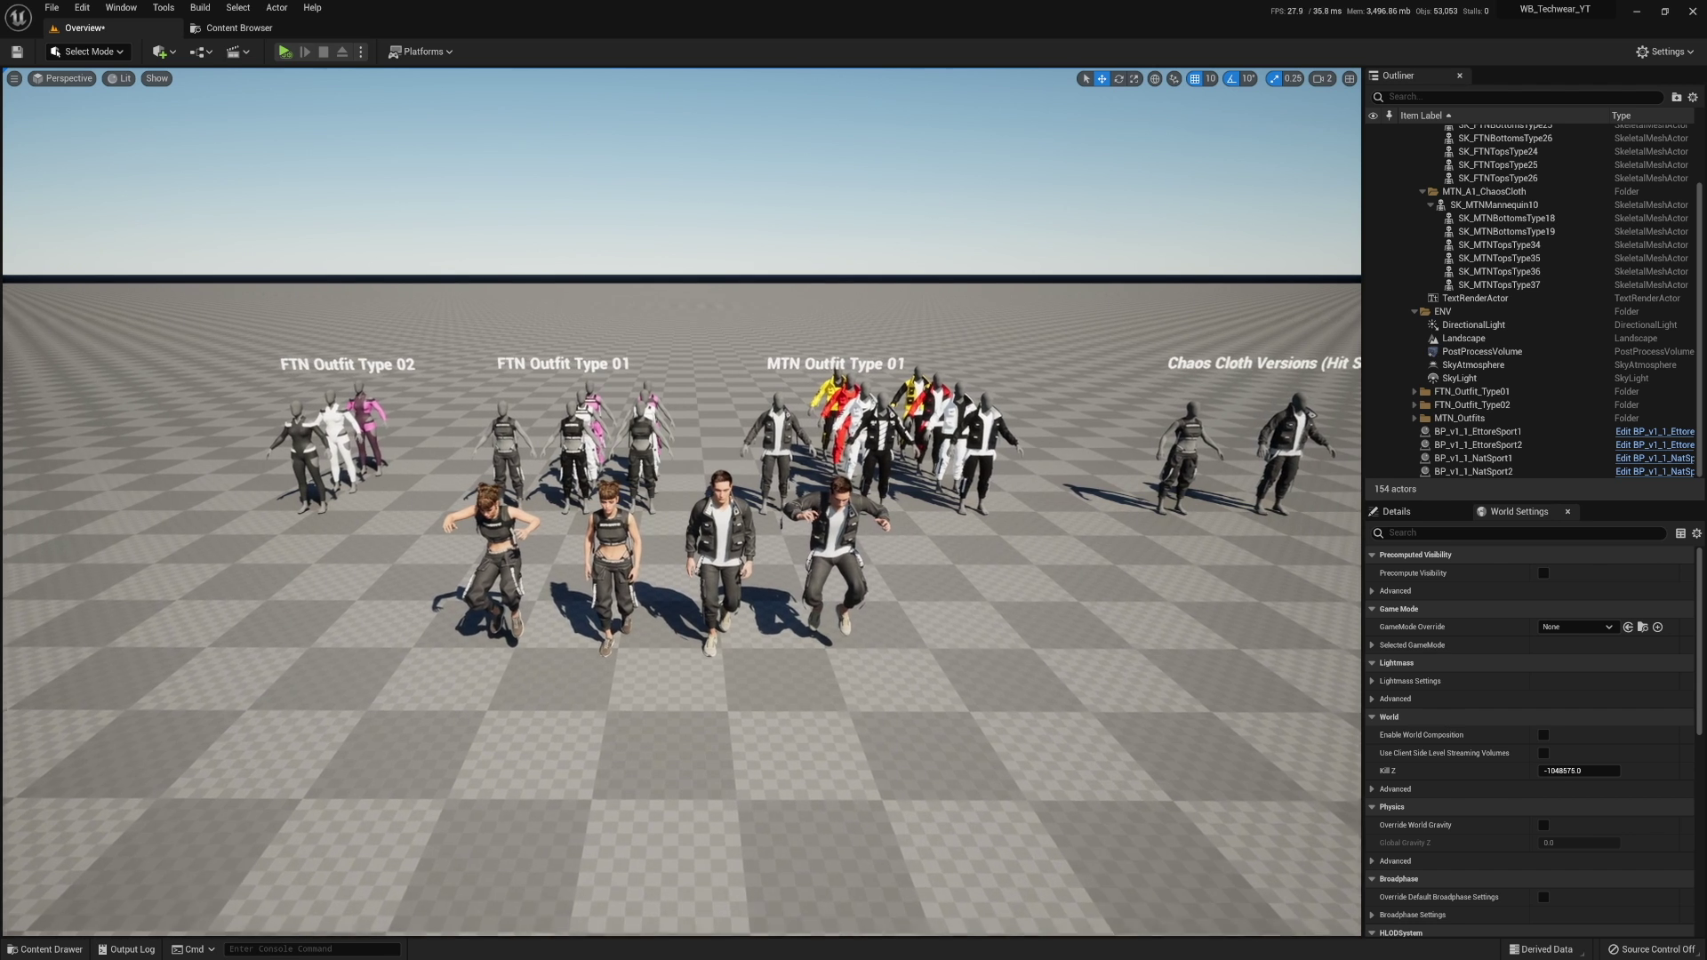
{"action": "scroll", "coordinate": [683, 503], "scroll_direction": "up", "scroll_amount": 6}
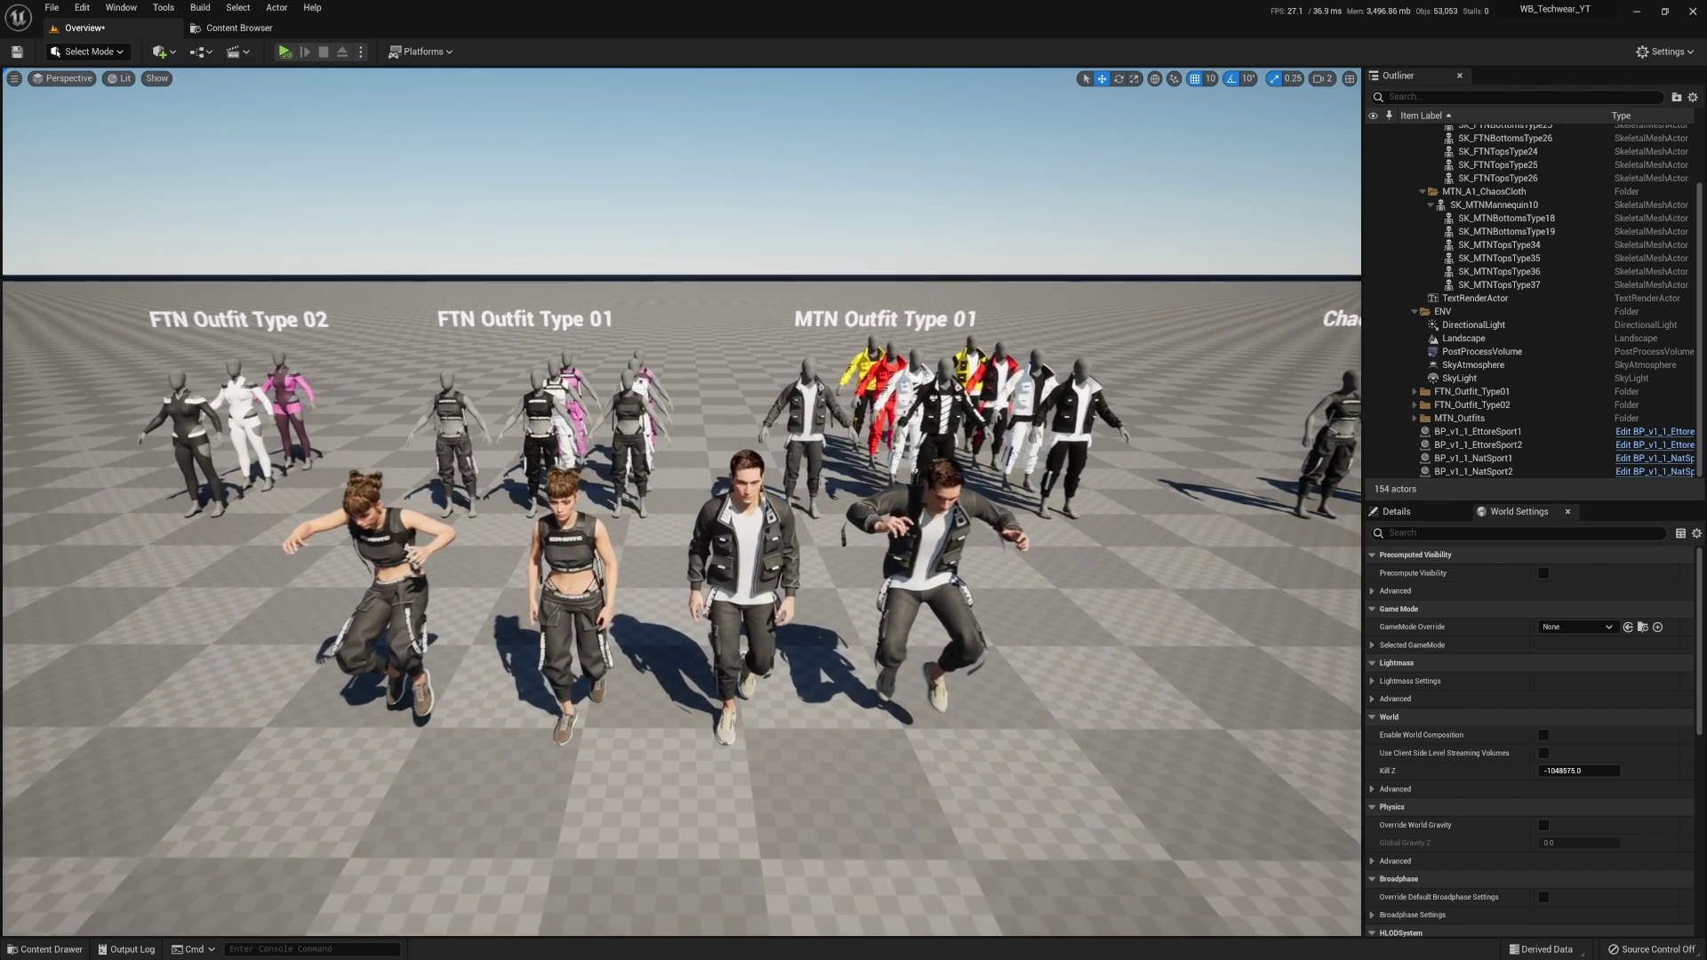
{"action": "scroll", "coordinate": [702, 416], "scroll_direction": "up", "scroll_amount": 4}
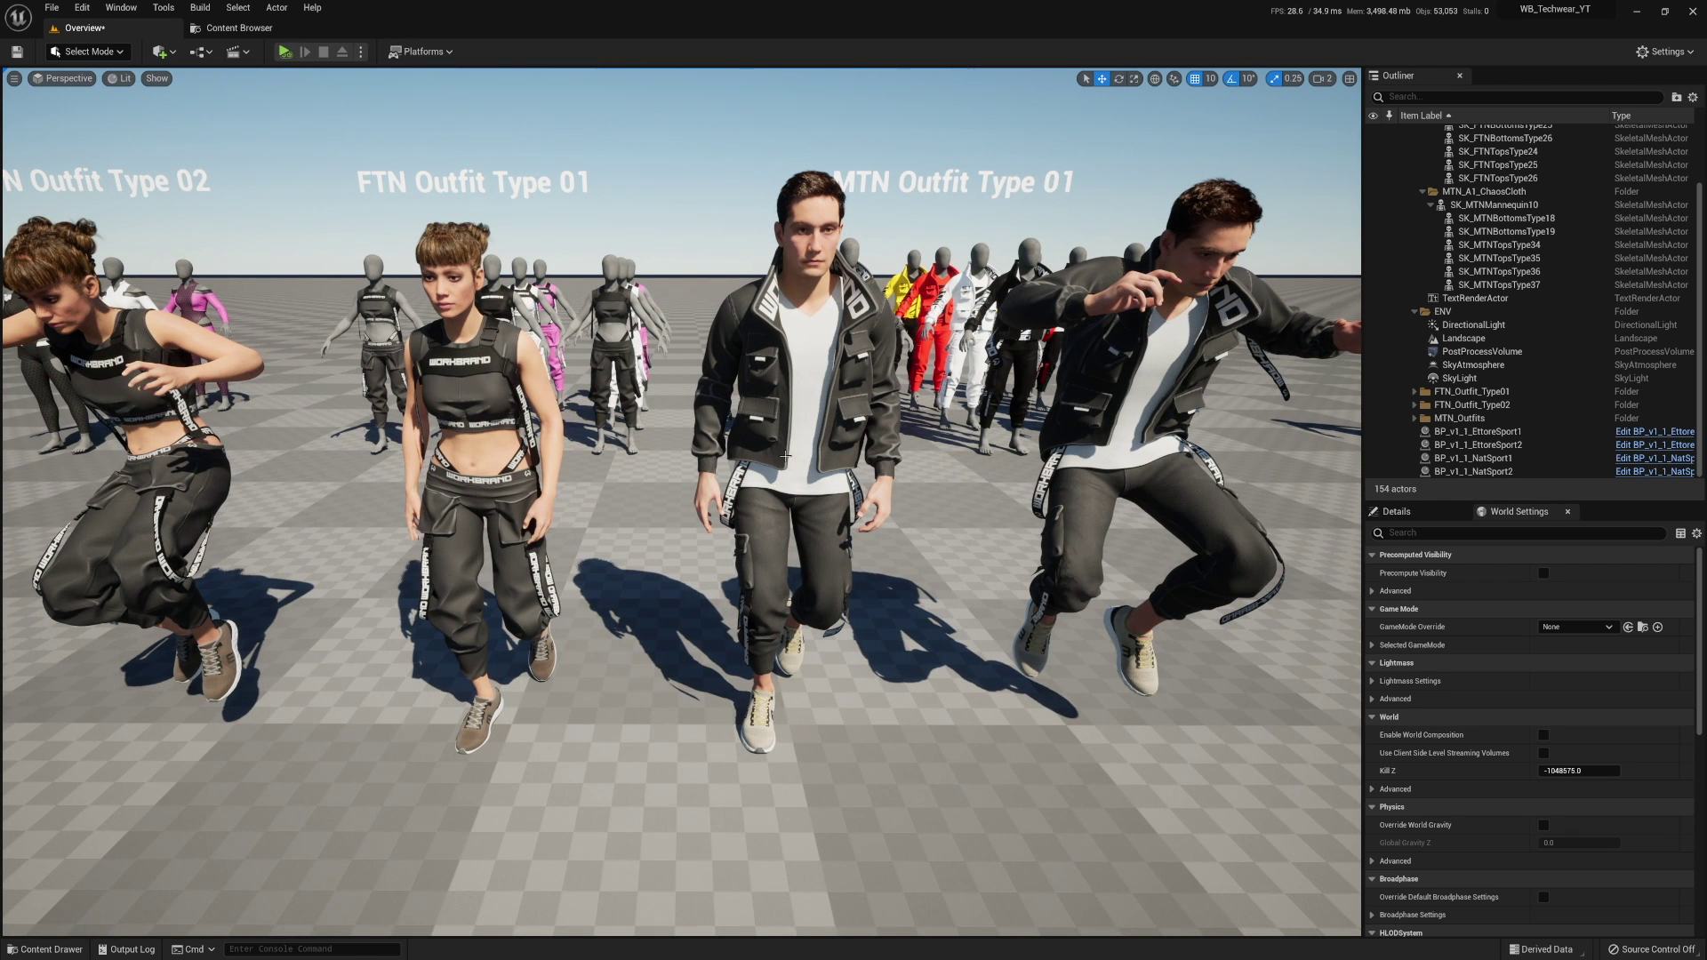
Duplicate BP_v1_1_EttoreSport in MetaHumans > v1_1_EttoreSport to create BP_v1_1_EttoreSport2.
{"action": "left_click", "coordinate": [244, 27]}
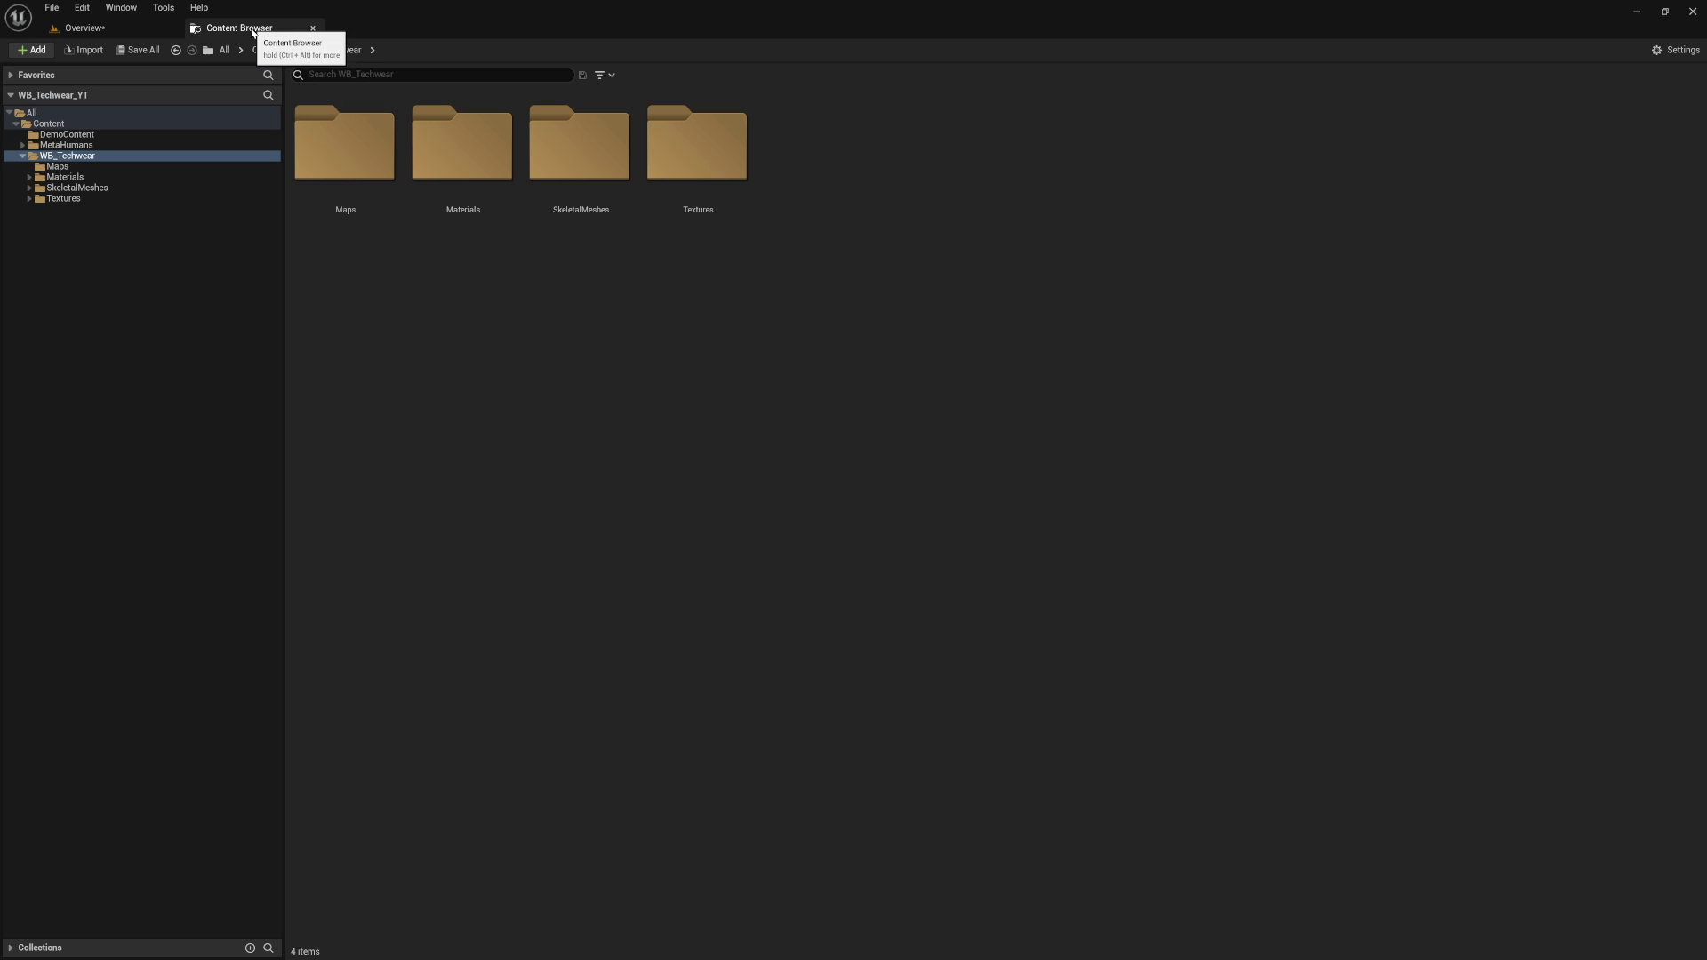
{"action": "left_click", "coordinate": [22, 155]}
{"action": "left_click", "coordinate": [71, 146]}
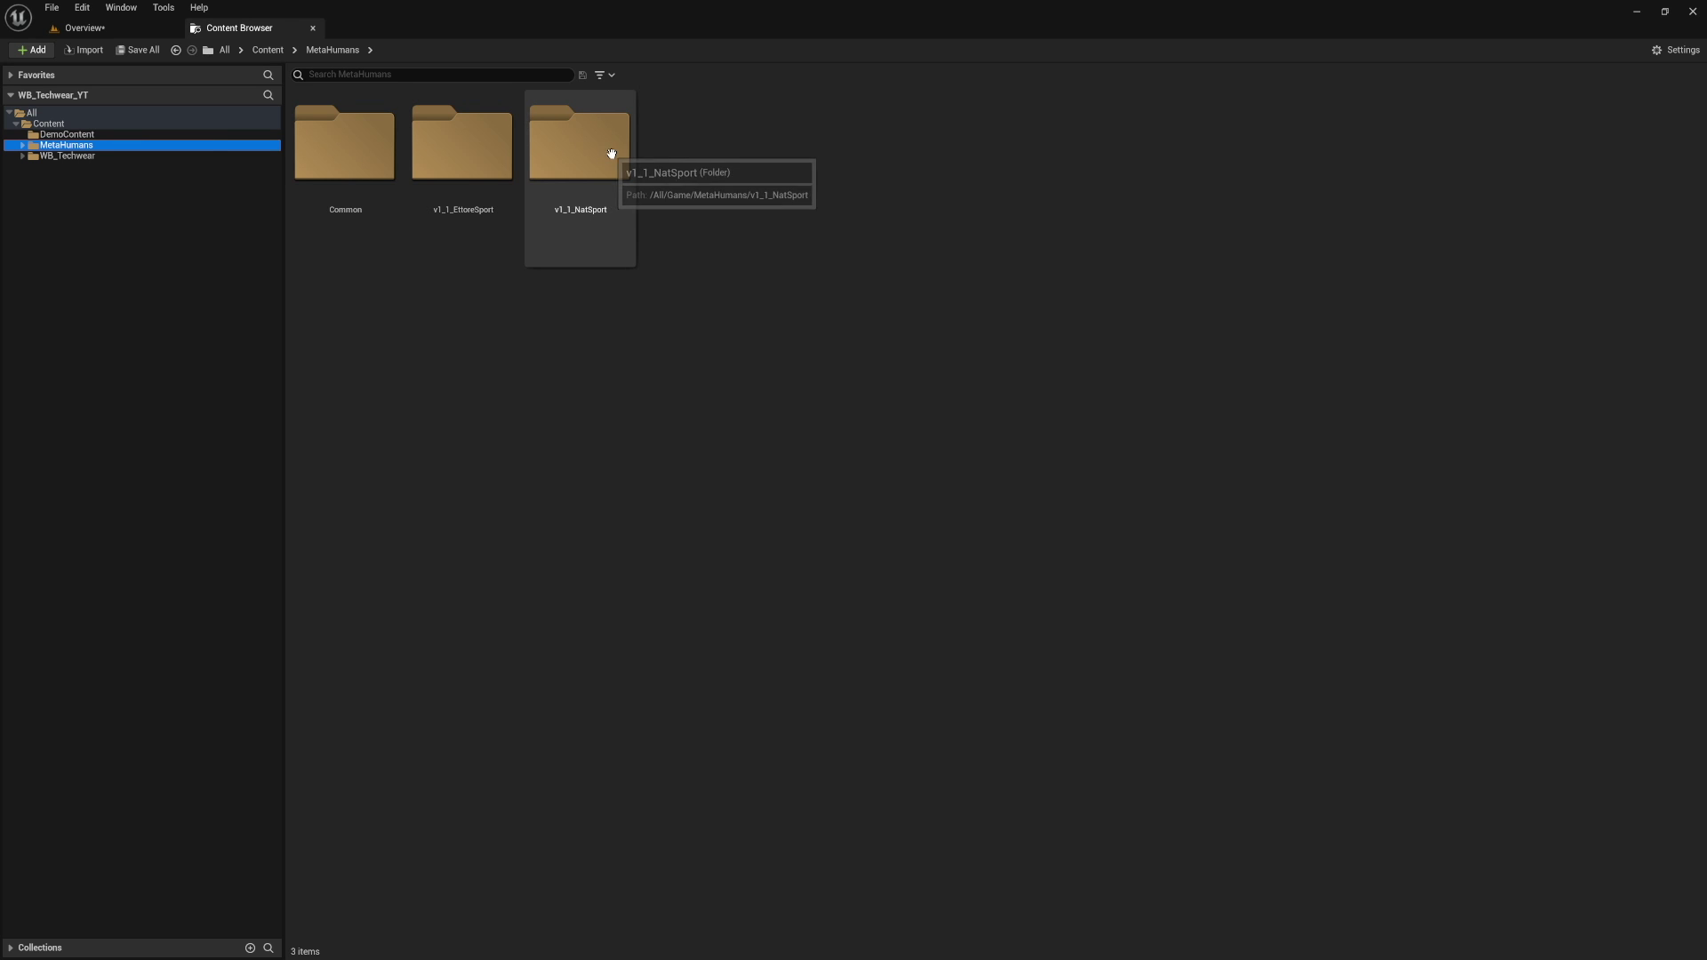
{"action": "double_click", "coordinate": [480, 153]}
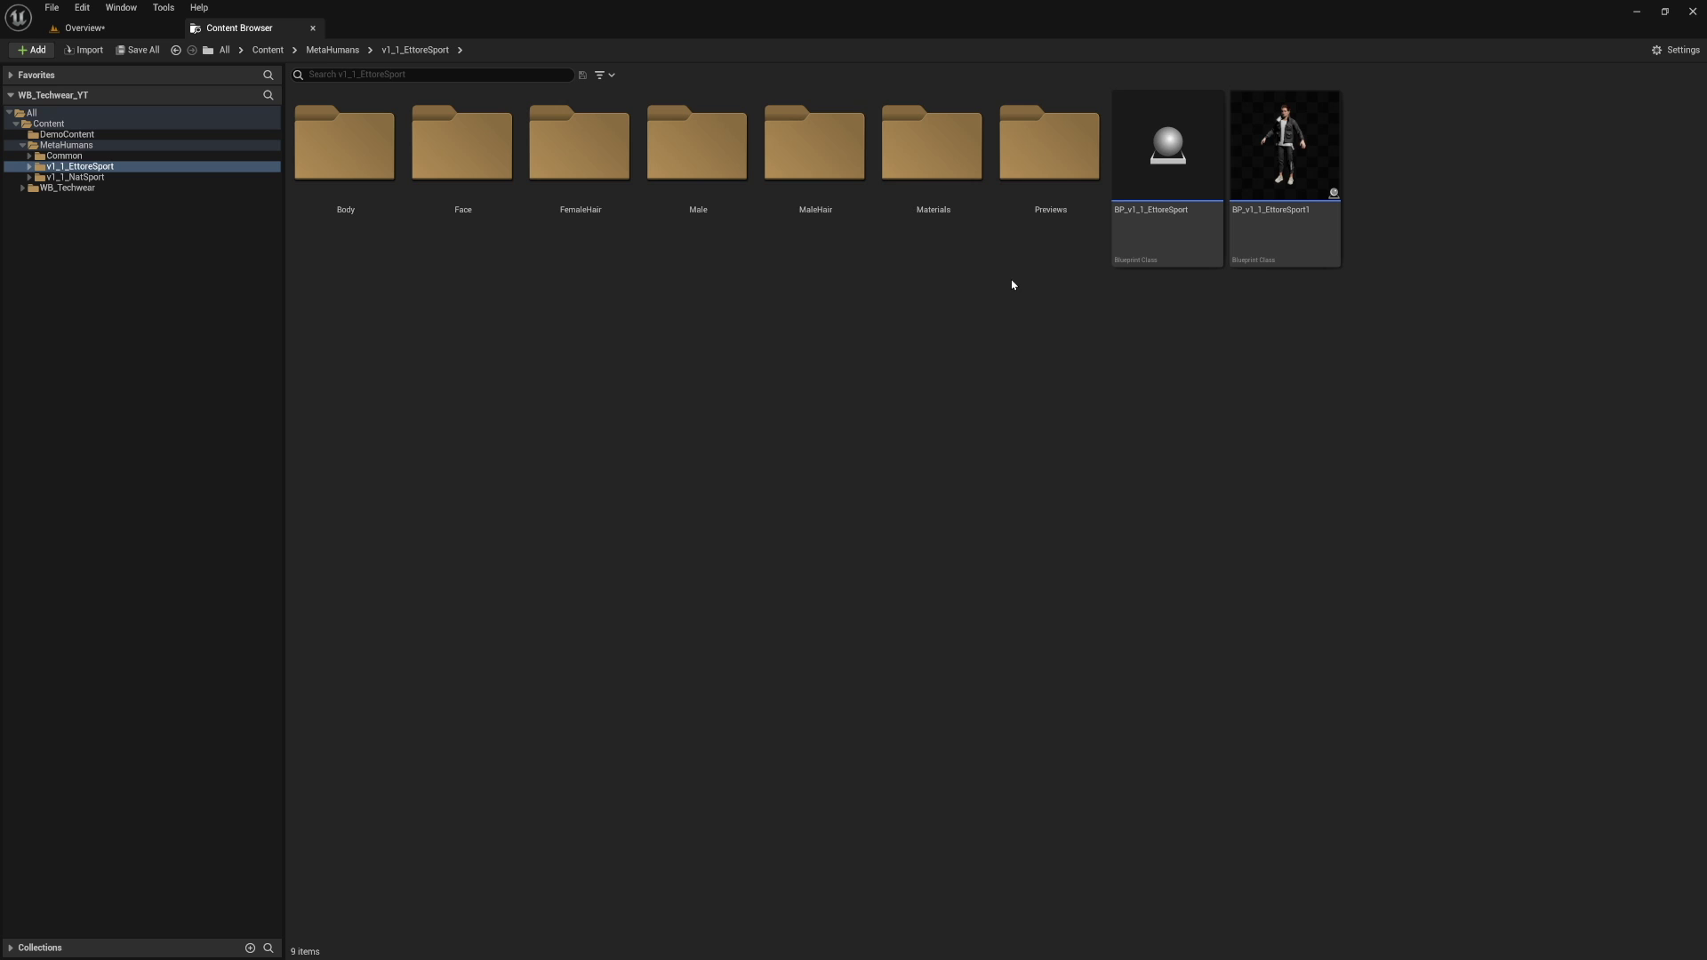
{"action": "left_click", "coordinate": [1188, 158]}
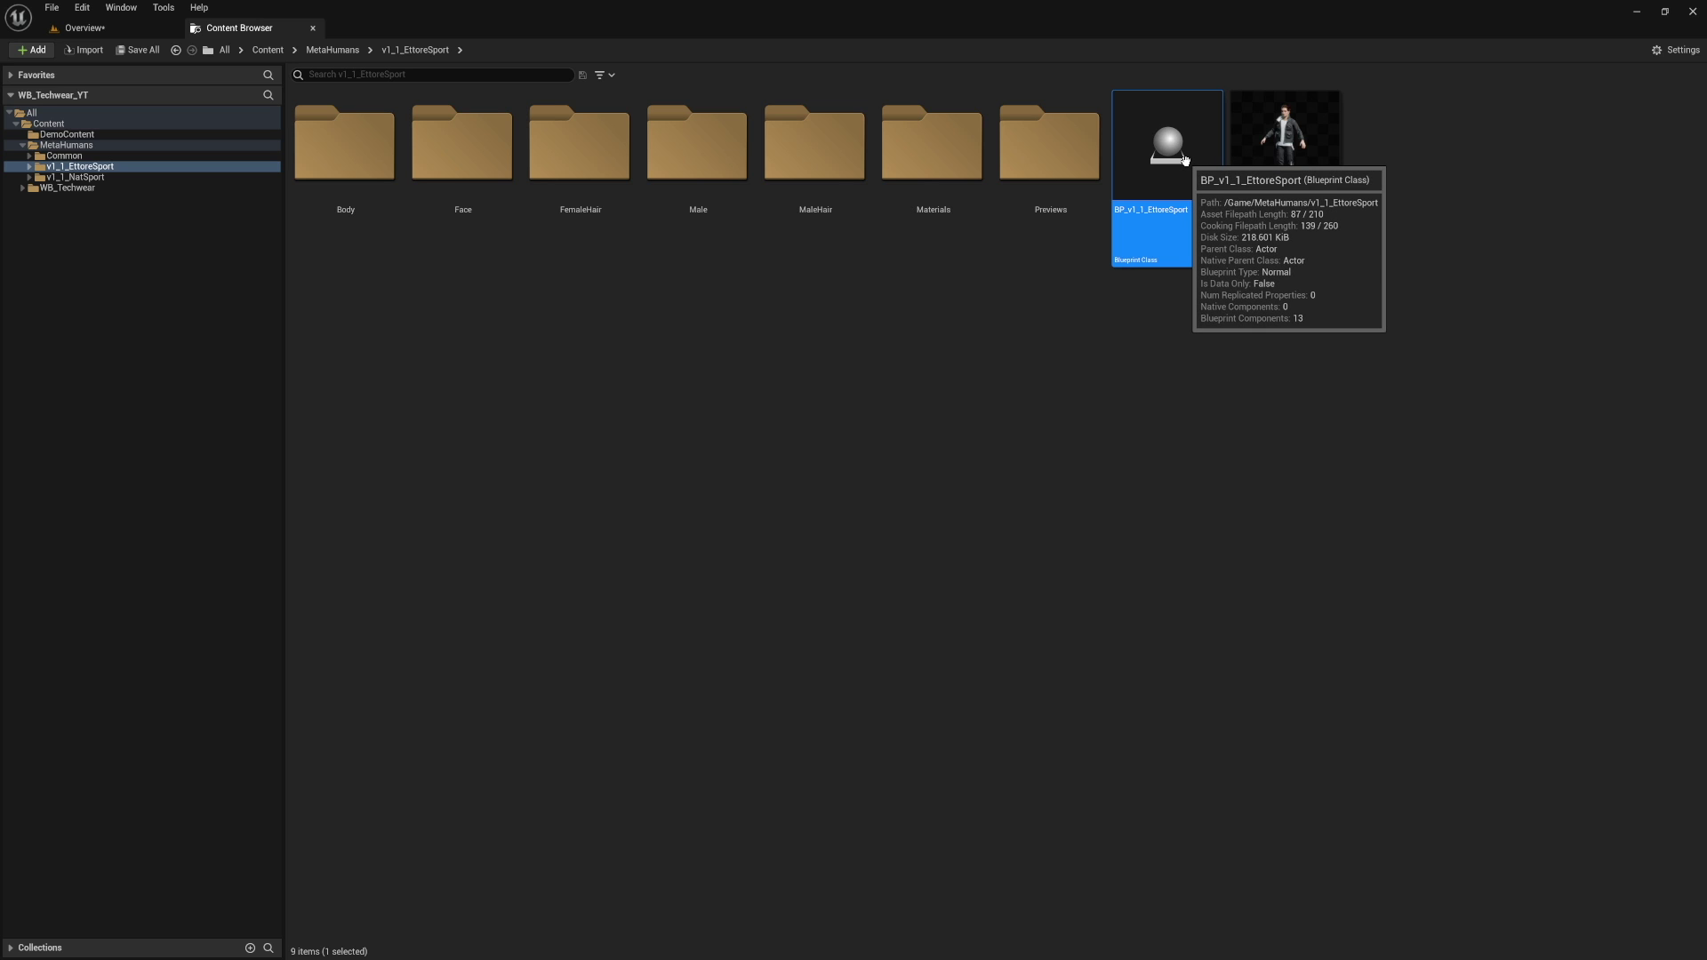
{"action": "right_click", "coordinate": [1182, 162]}
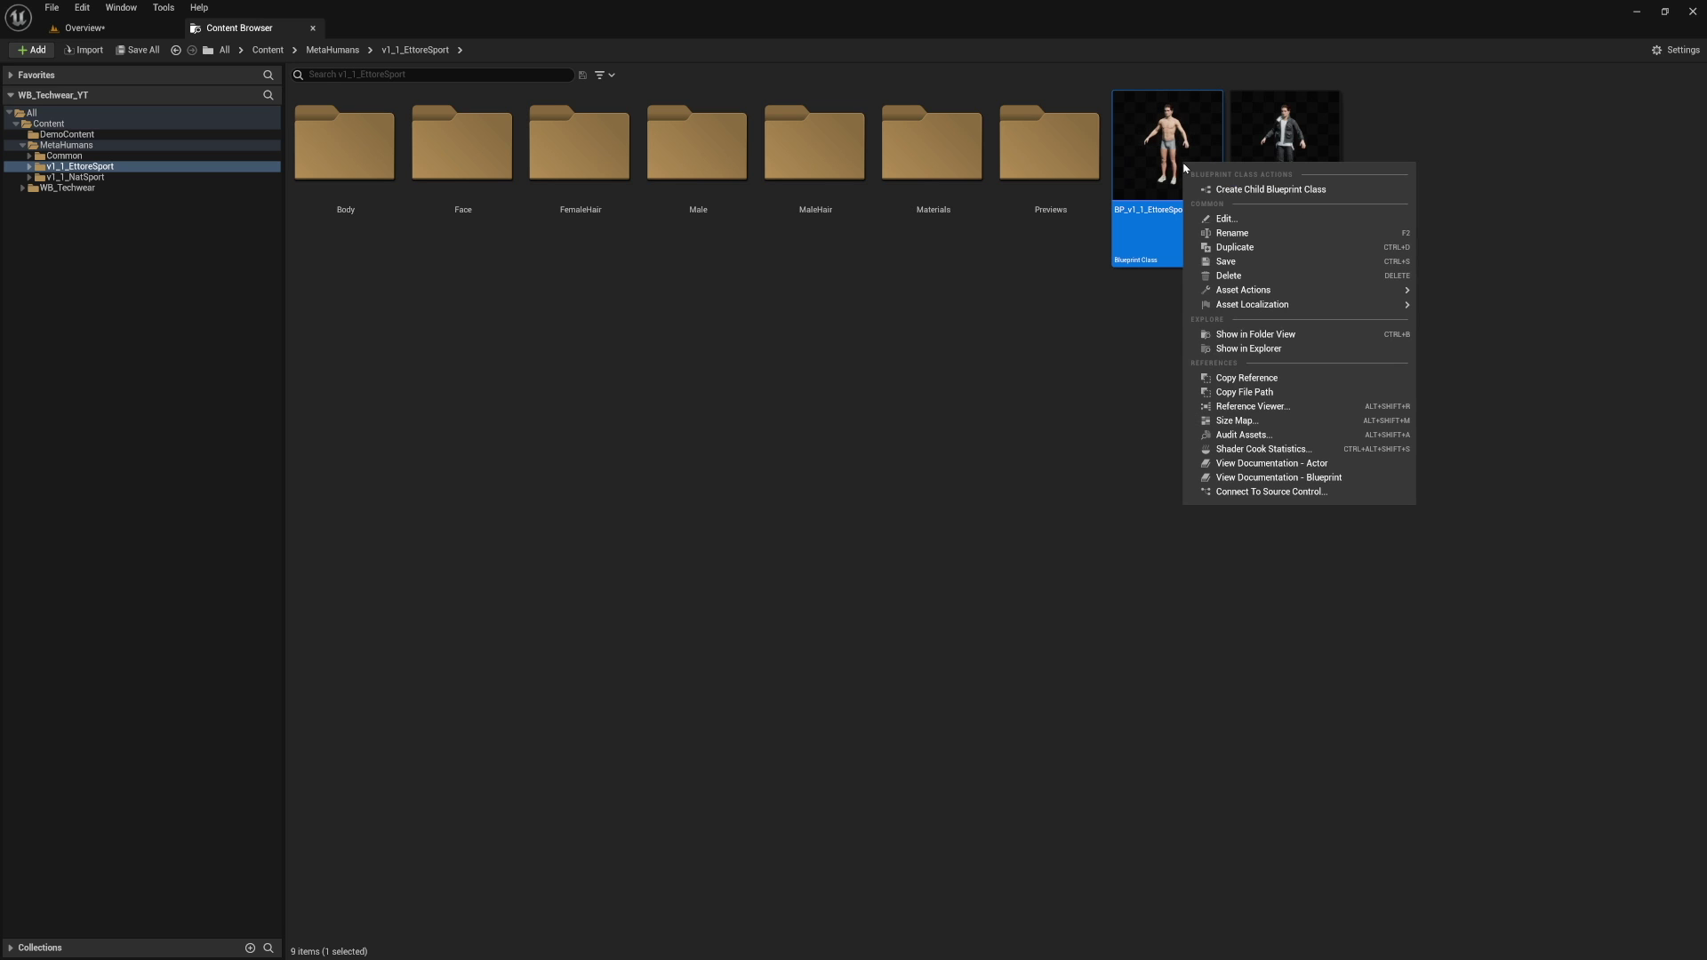
{"action": "left_click", "coordinate": [1234, 248]}
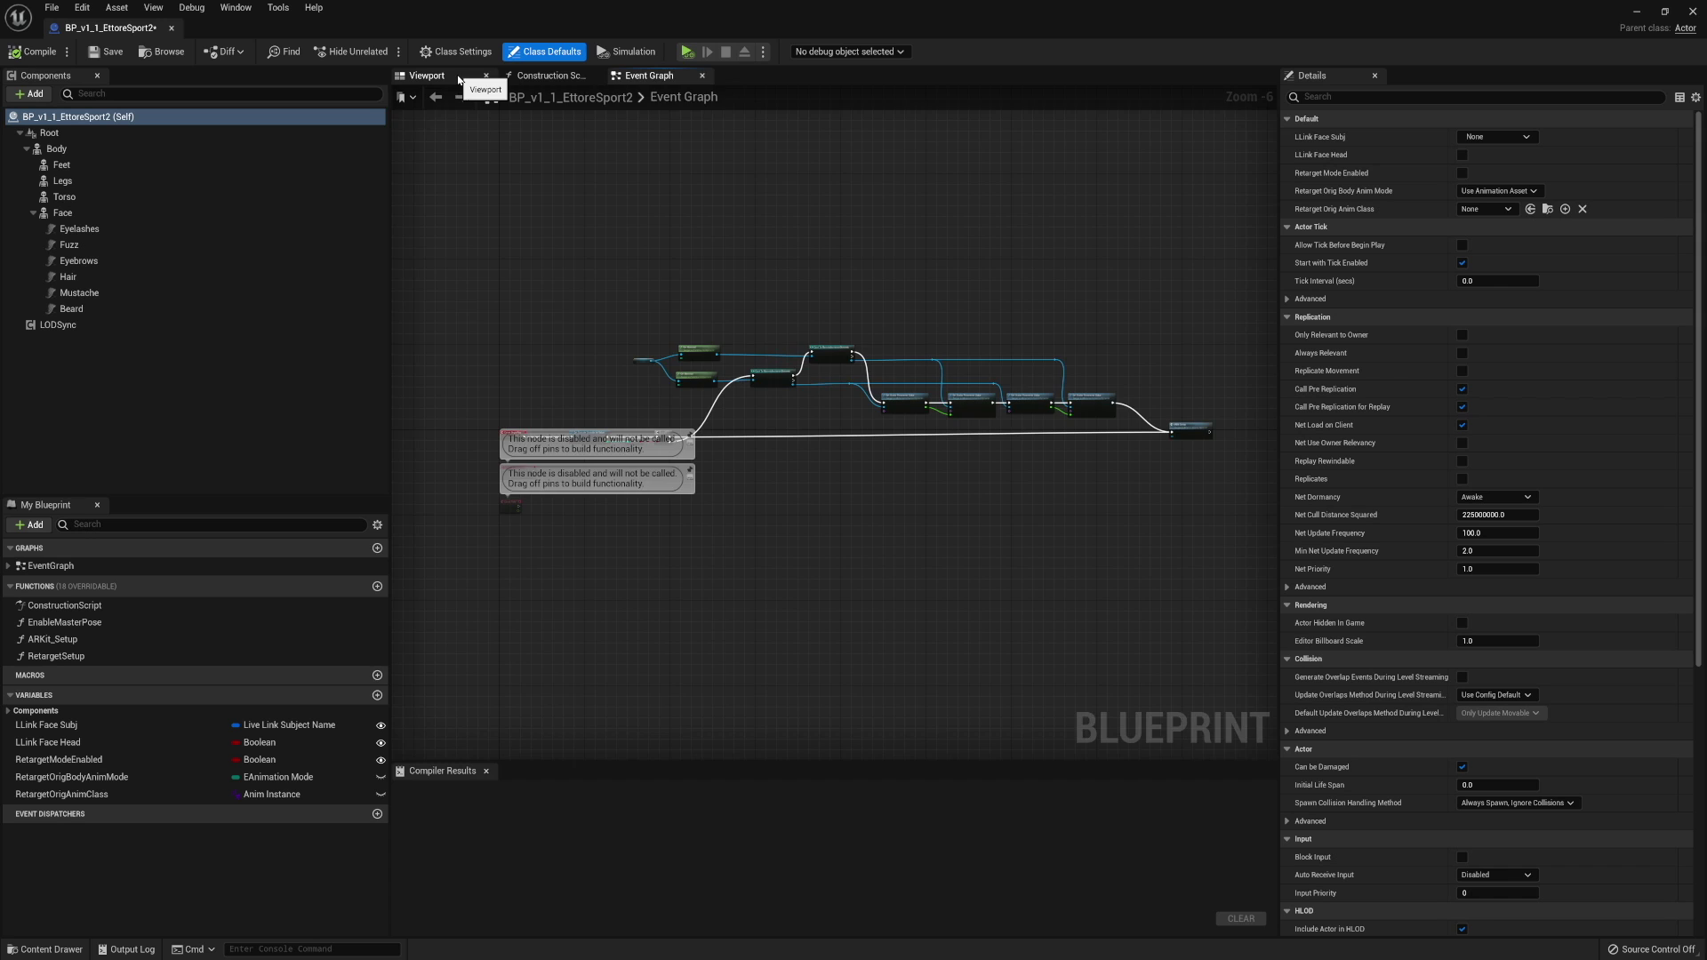
Set LODSync's Forced LOD to 0 in the Viewport, then compile and save the blueprint.
{"action": "left_click", "coordinate": [459, 81]}
{"action": "scroll", "coordinate": [836, 417], "scroll_direction": "up", "scroll_amount": 8}
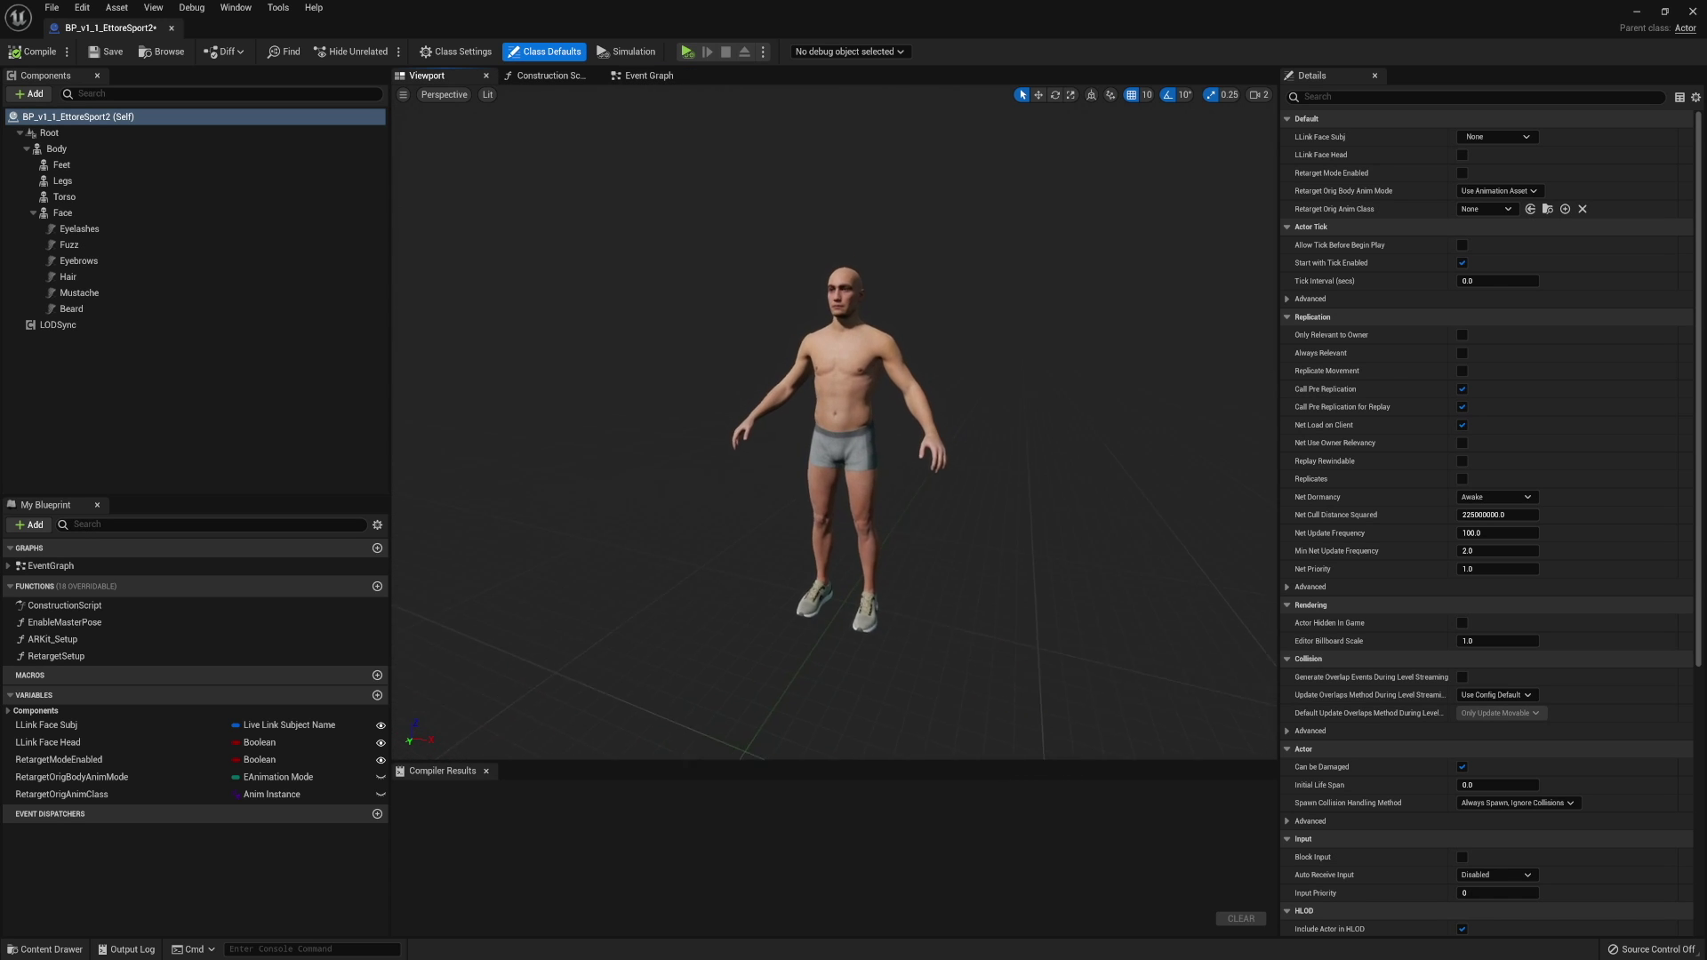
{"action": "scroll", "coordinate": [836, 418], "scroll_direction": "down", "scroll_amount": 3}
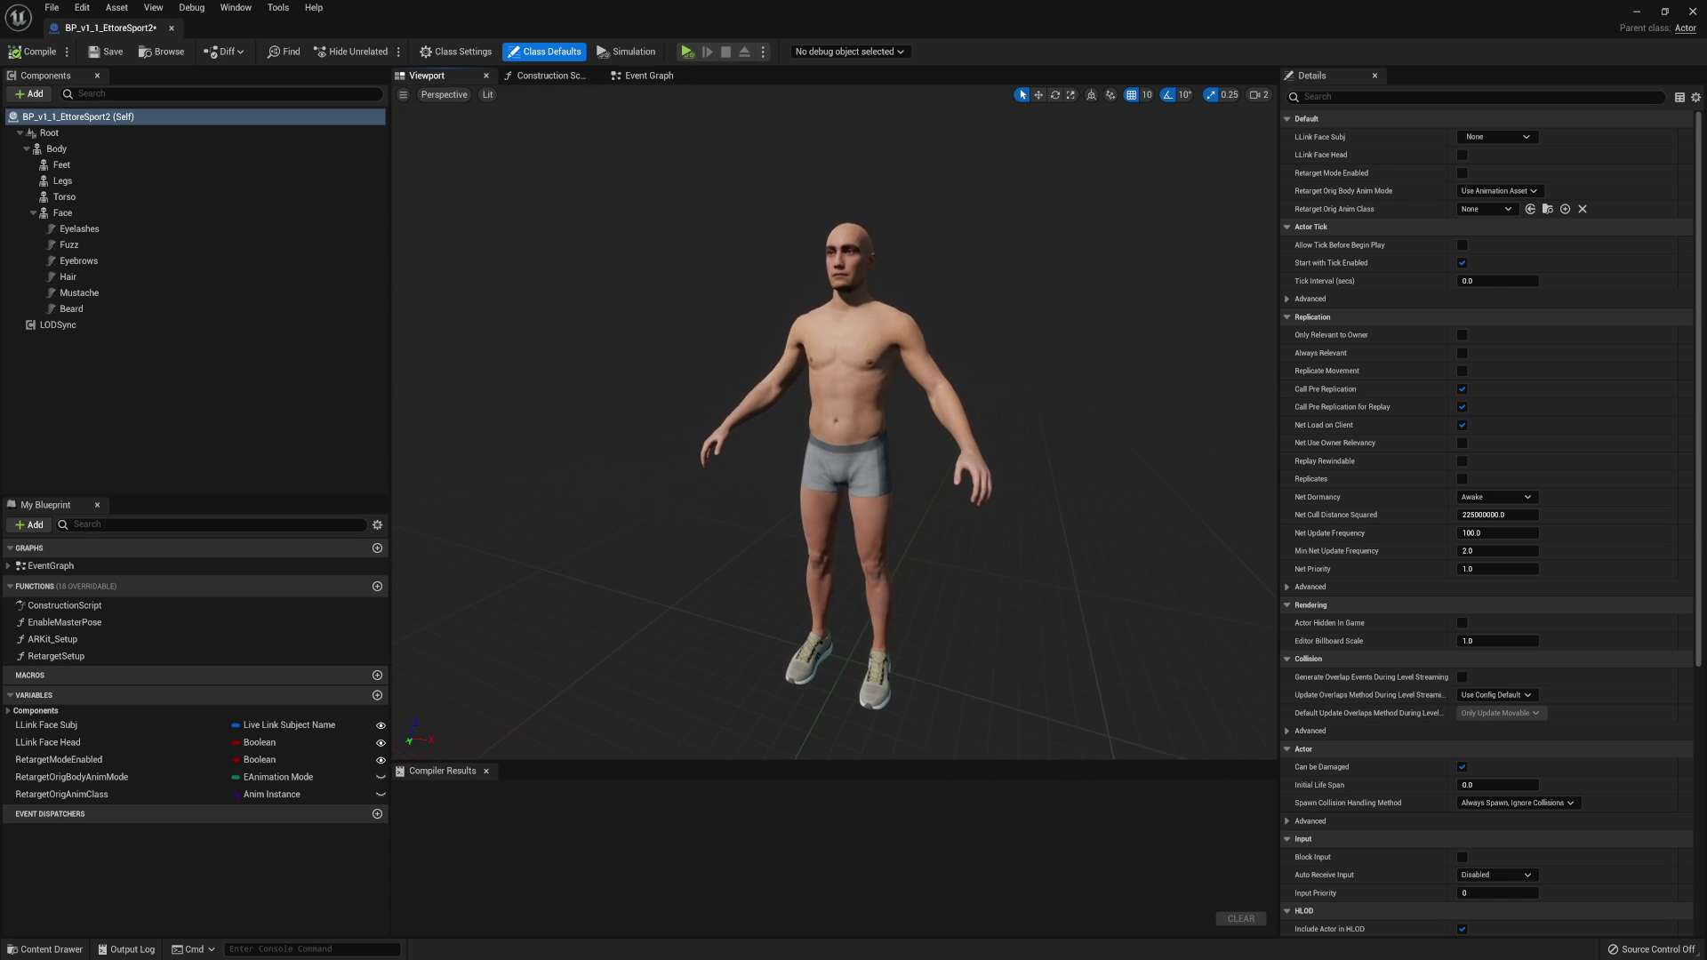
{"action": "left_click", "coordinate": [59, 325]}
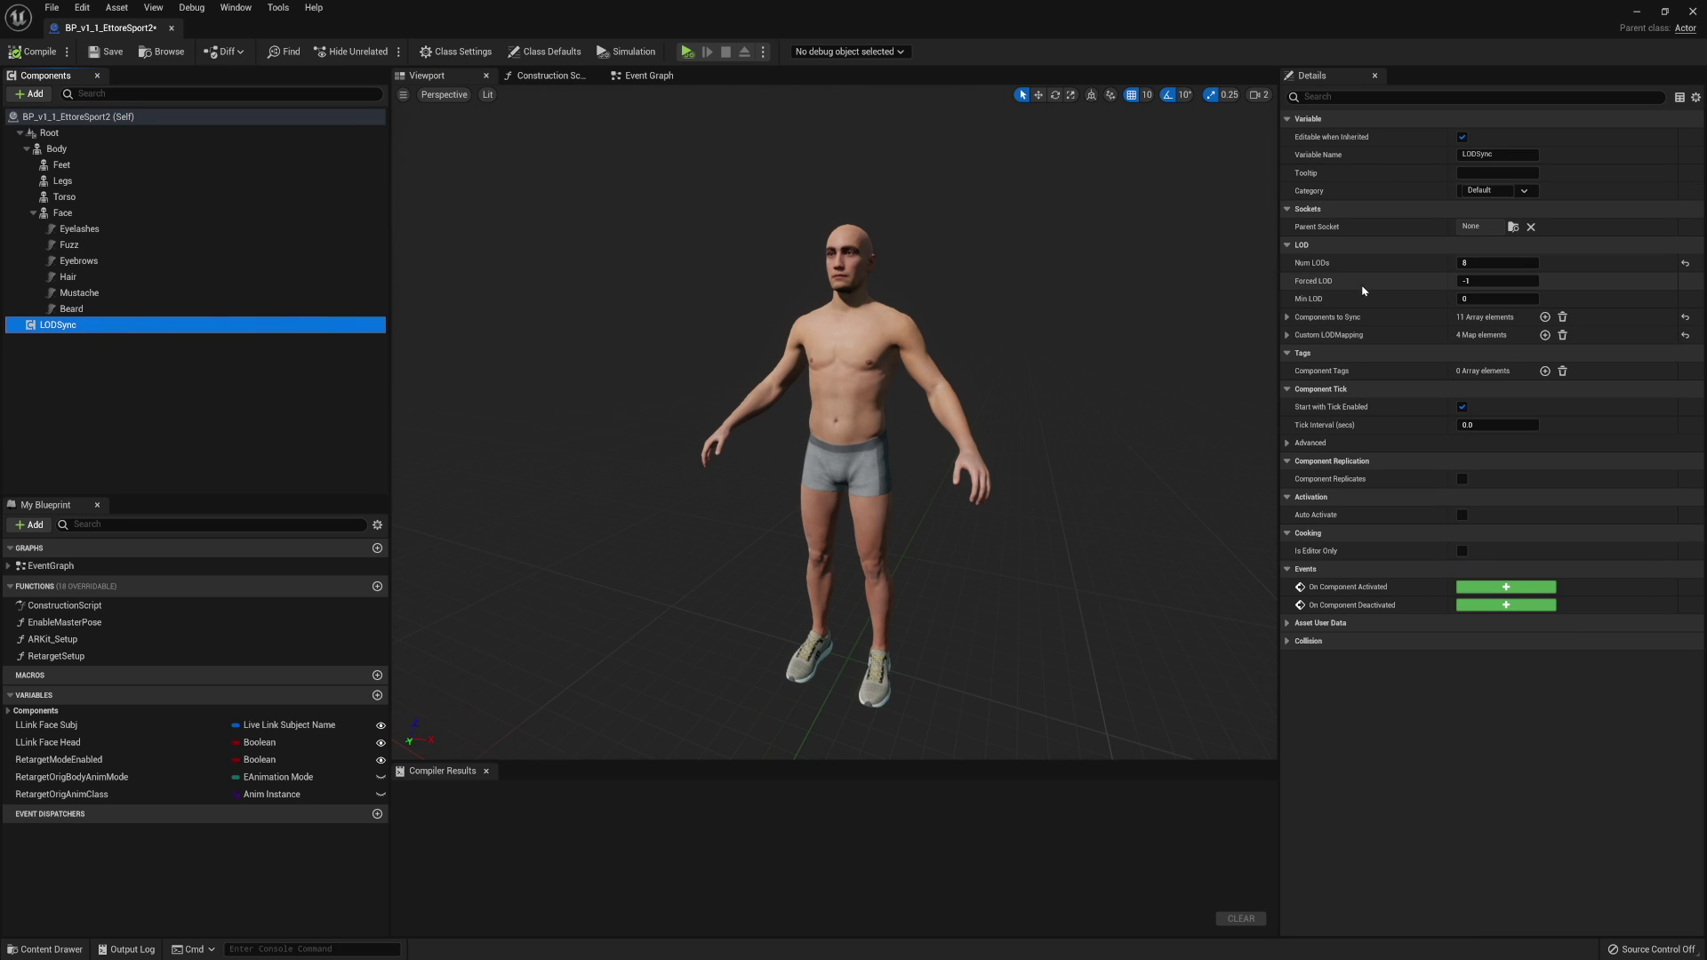
{"action": "left_click", "coordinate": [1503, 282]}
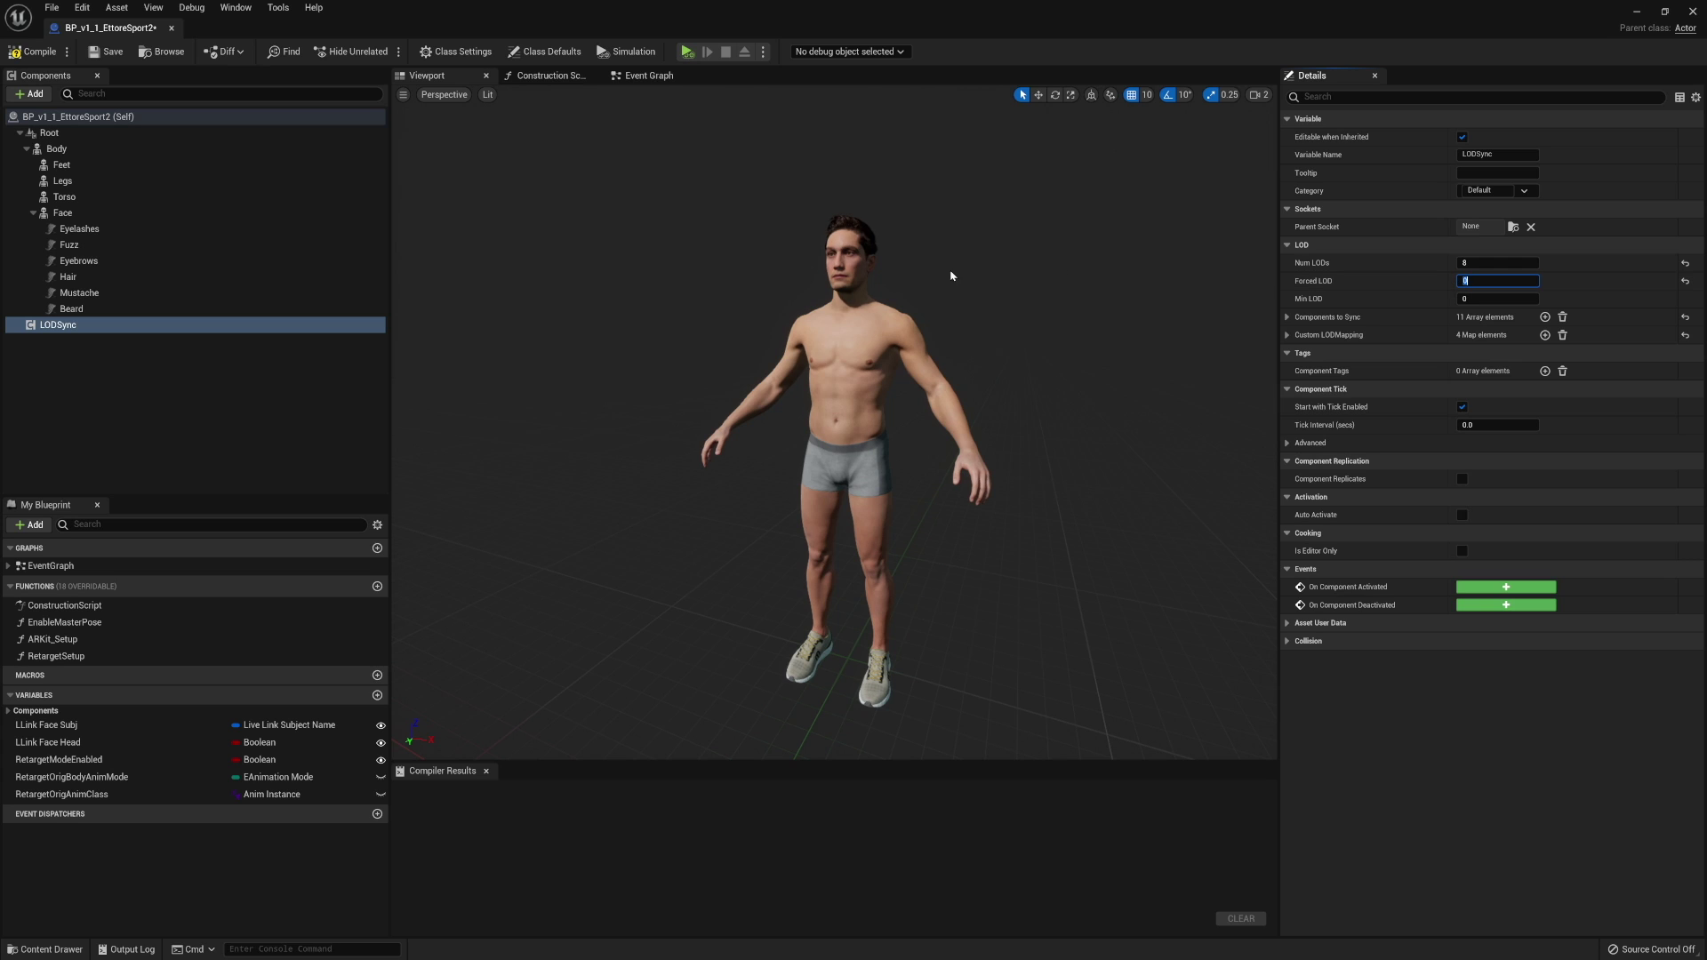
{"action": "left_click", "coordinate": [30, 55]}
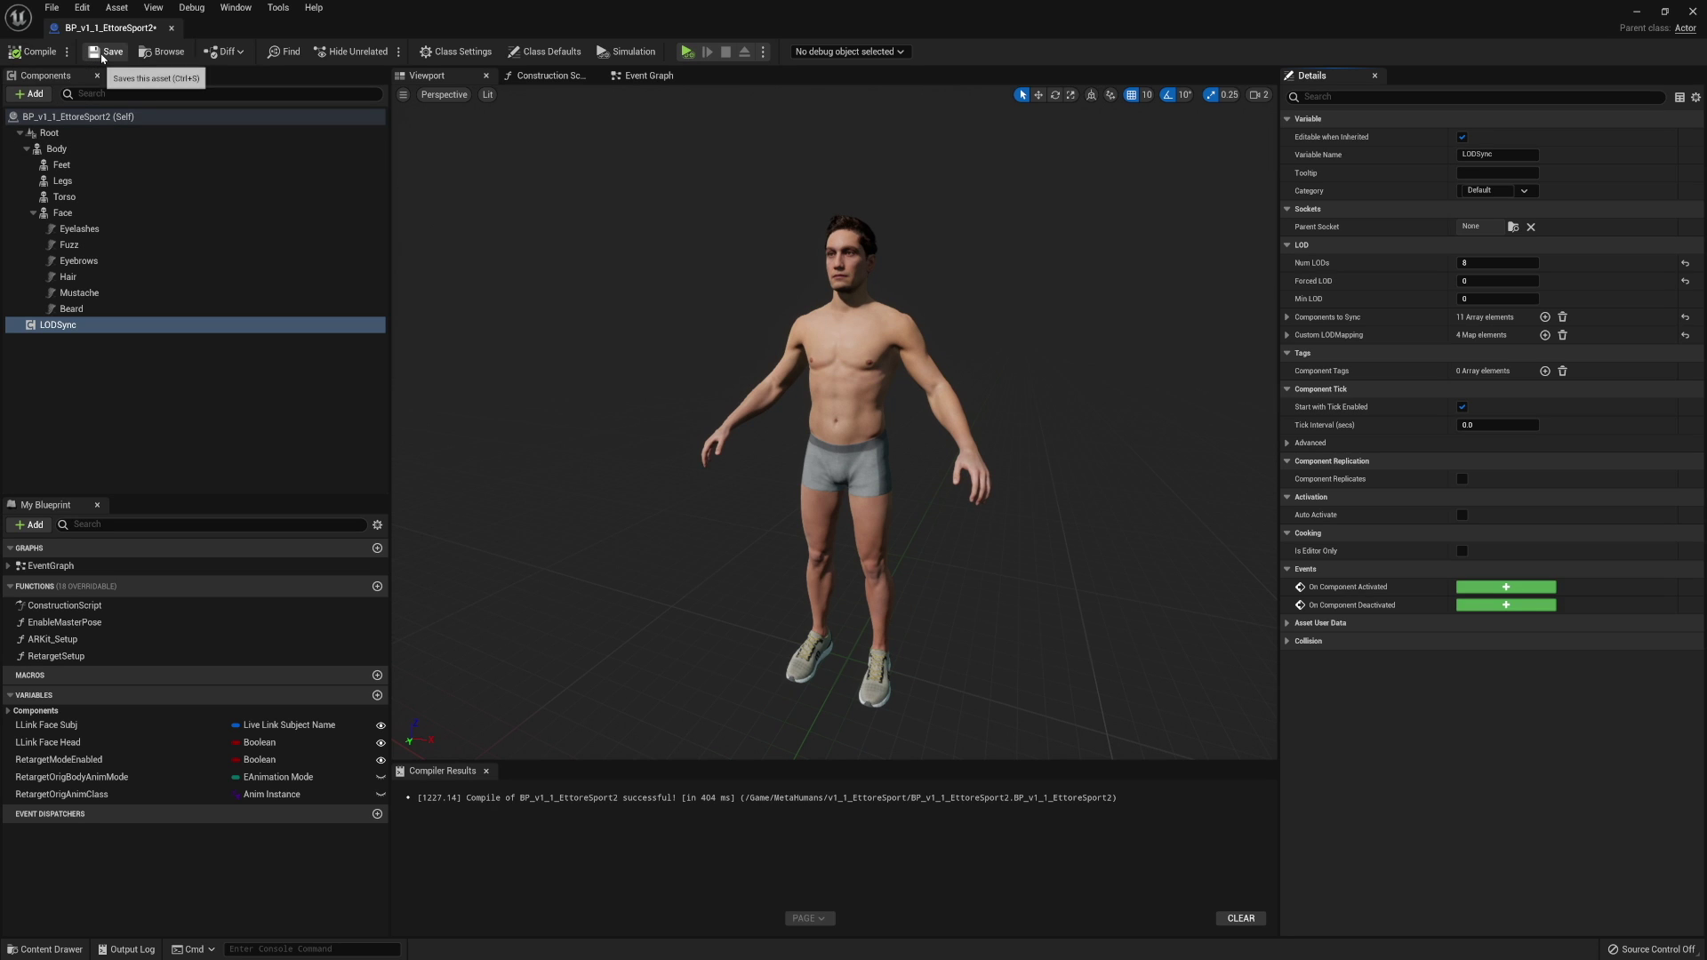
{"action": "left_click", "coordinate": [105, 52]}
{"action": "left_click", "coordinate": [33, 213]}
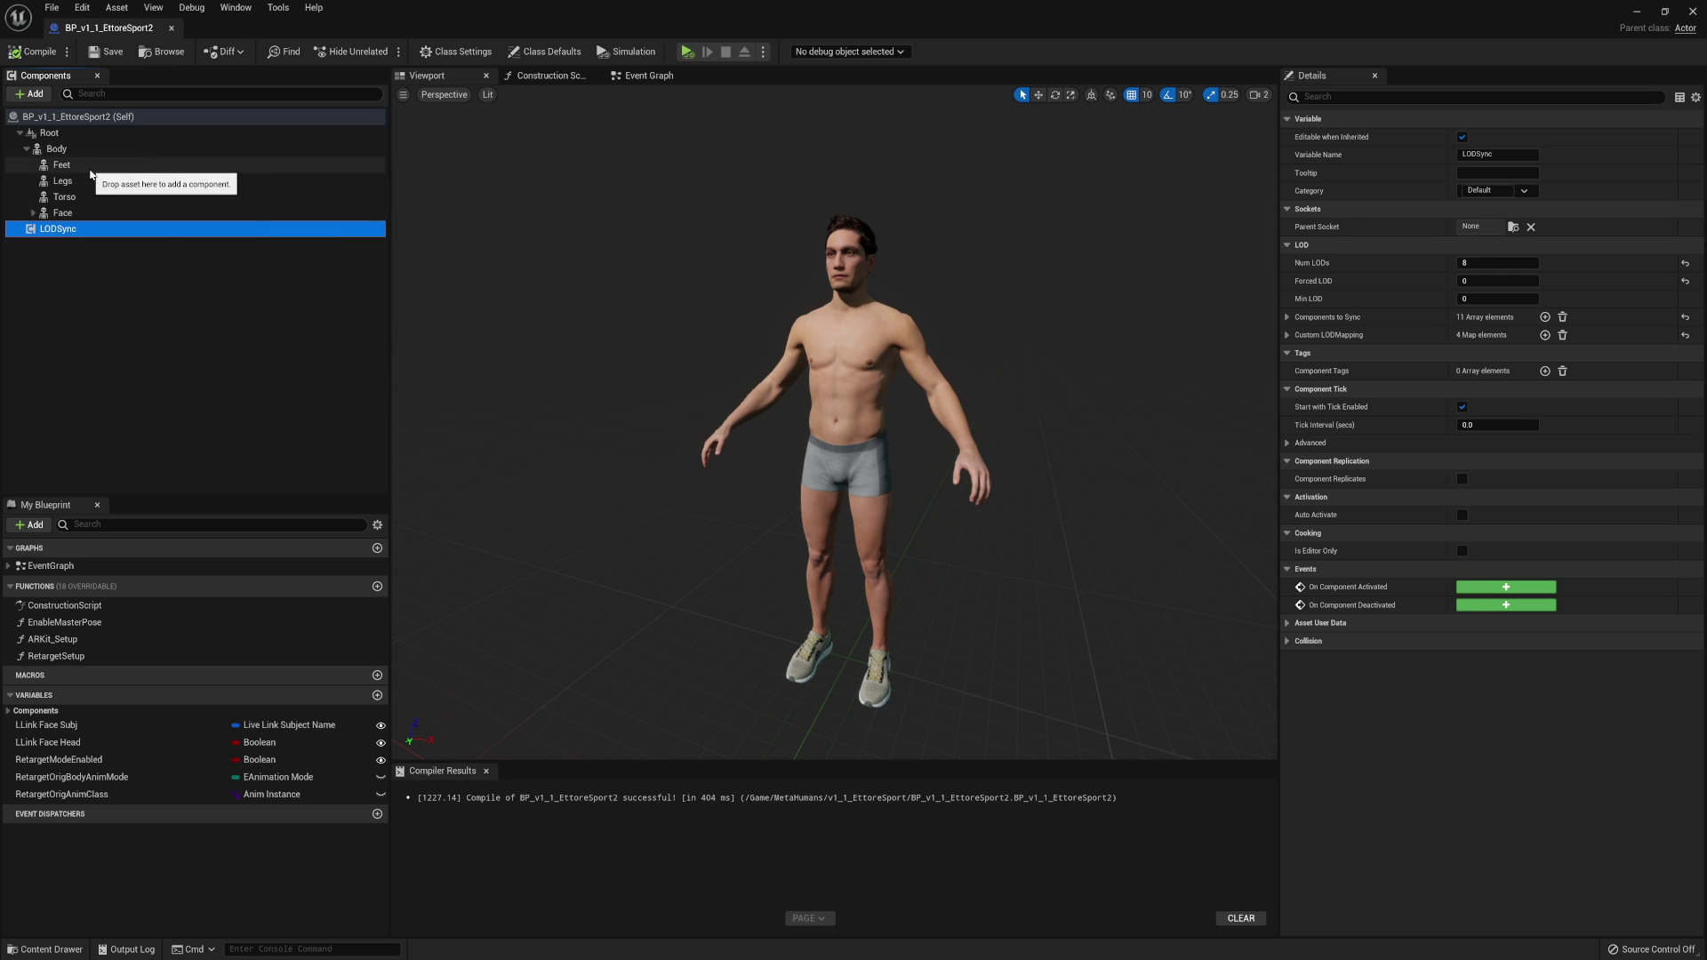
Inspect the settings of the Feet, Legs and Torso components.
{"action": "left_click", "coordinate": [62, 164]}
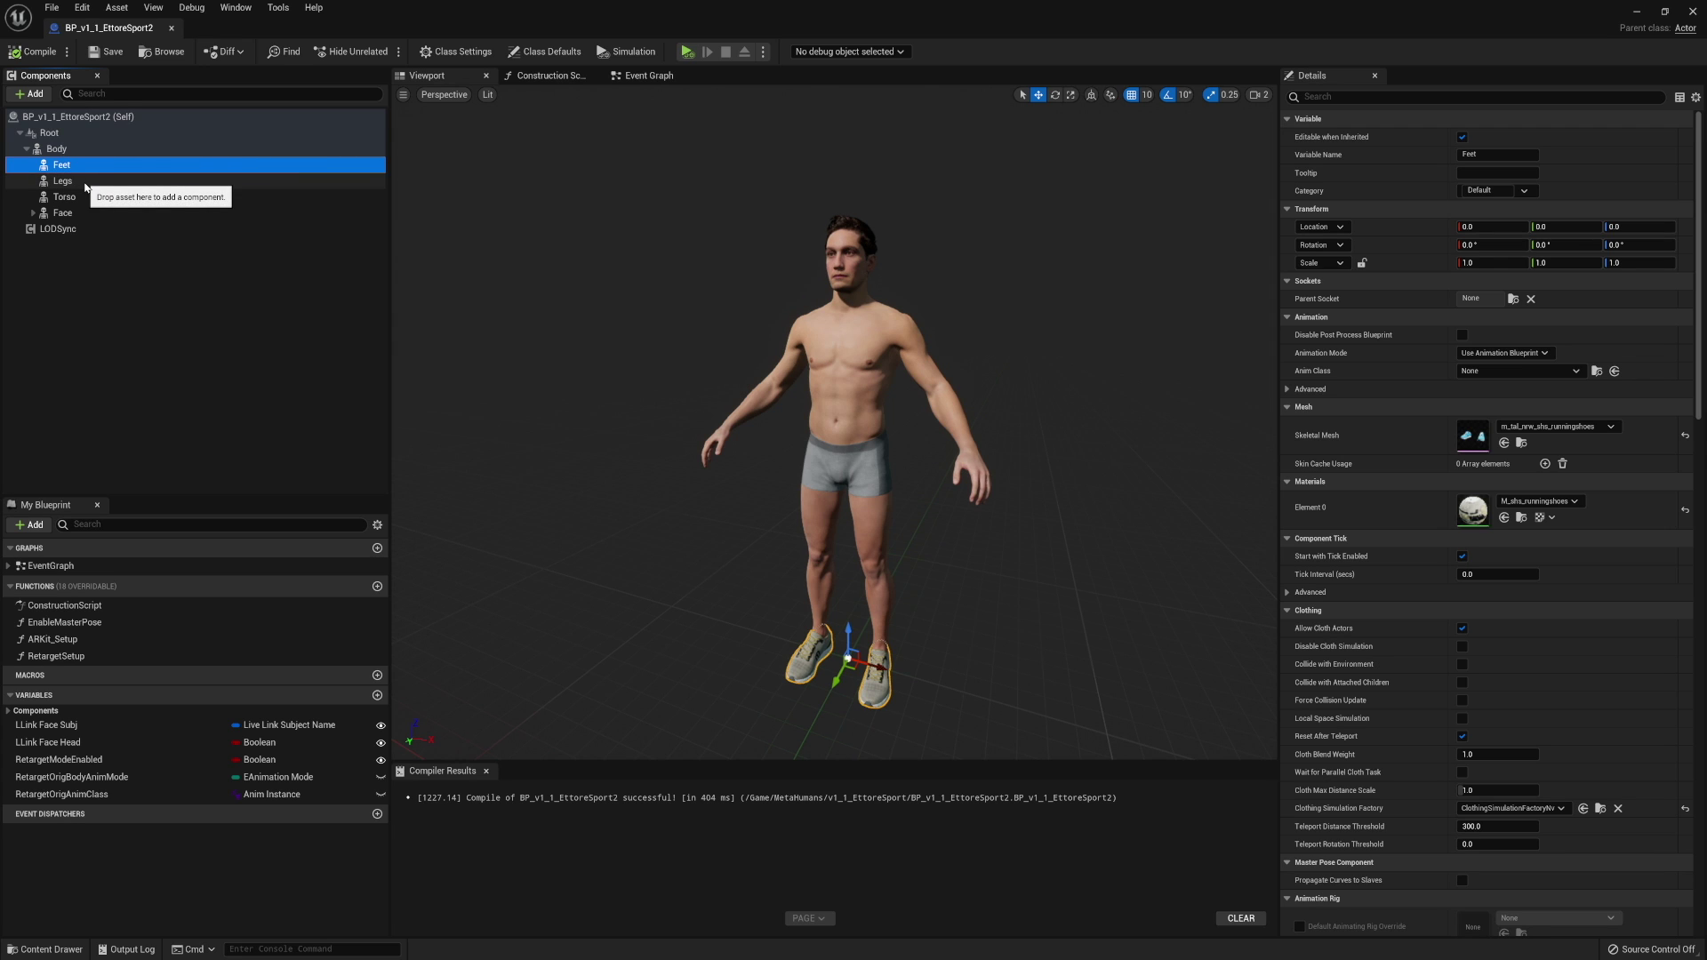
{"action": "left_click", "coordinate": [63, 180]}
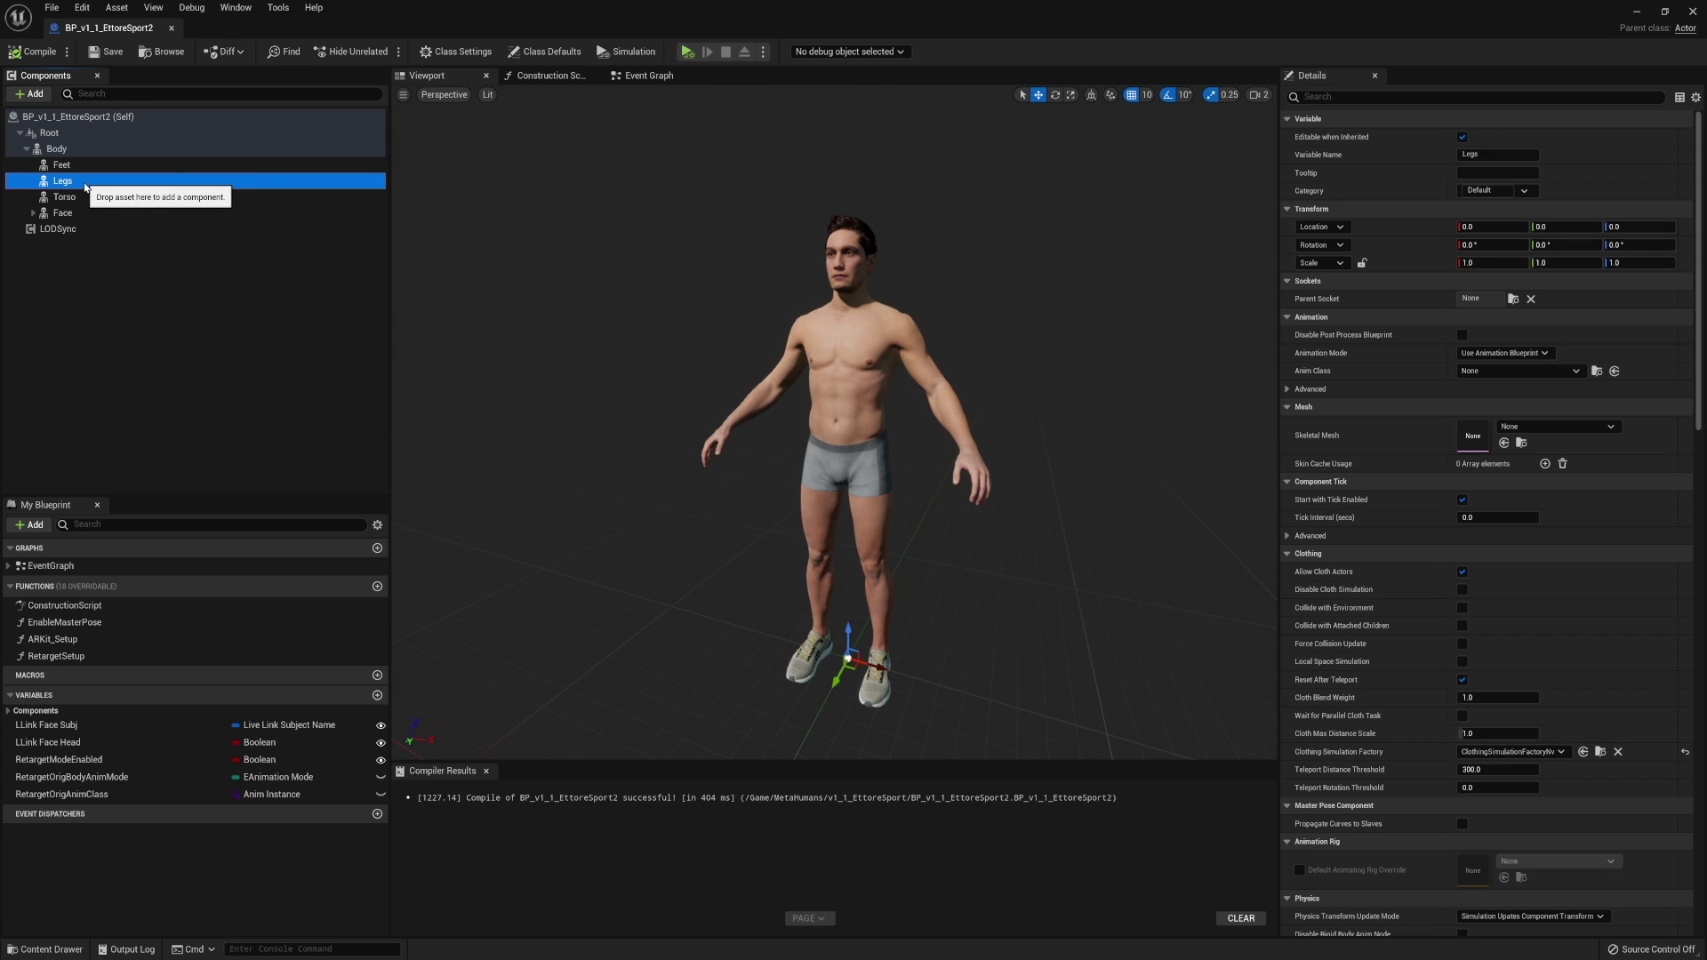
{"action": "left_click", "coordinate": [64, 196]}
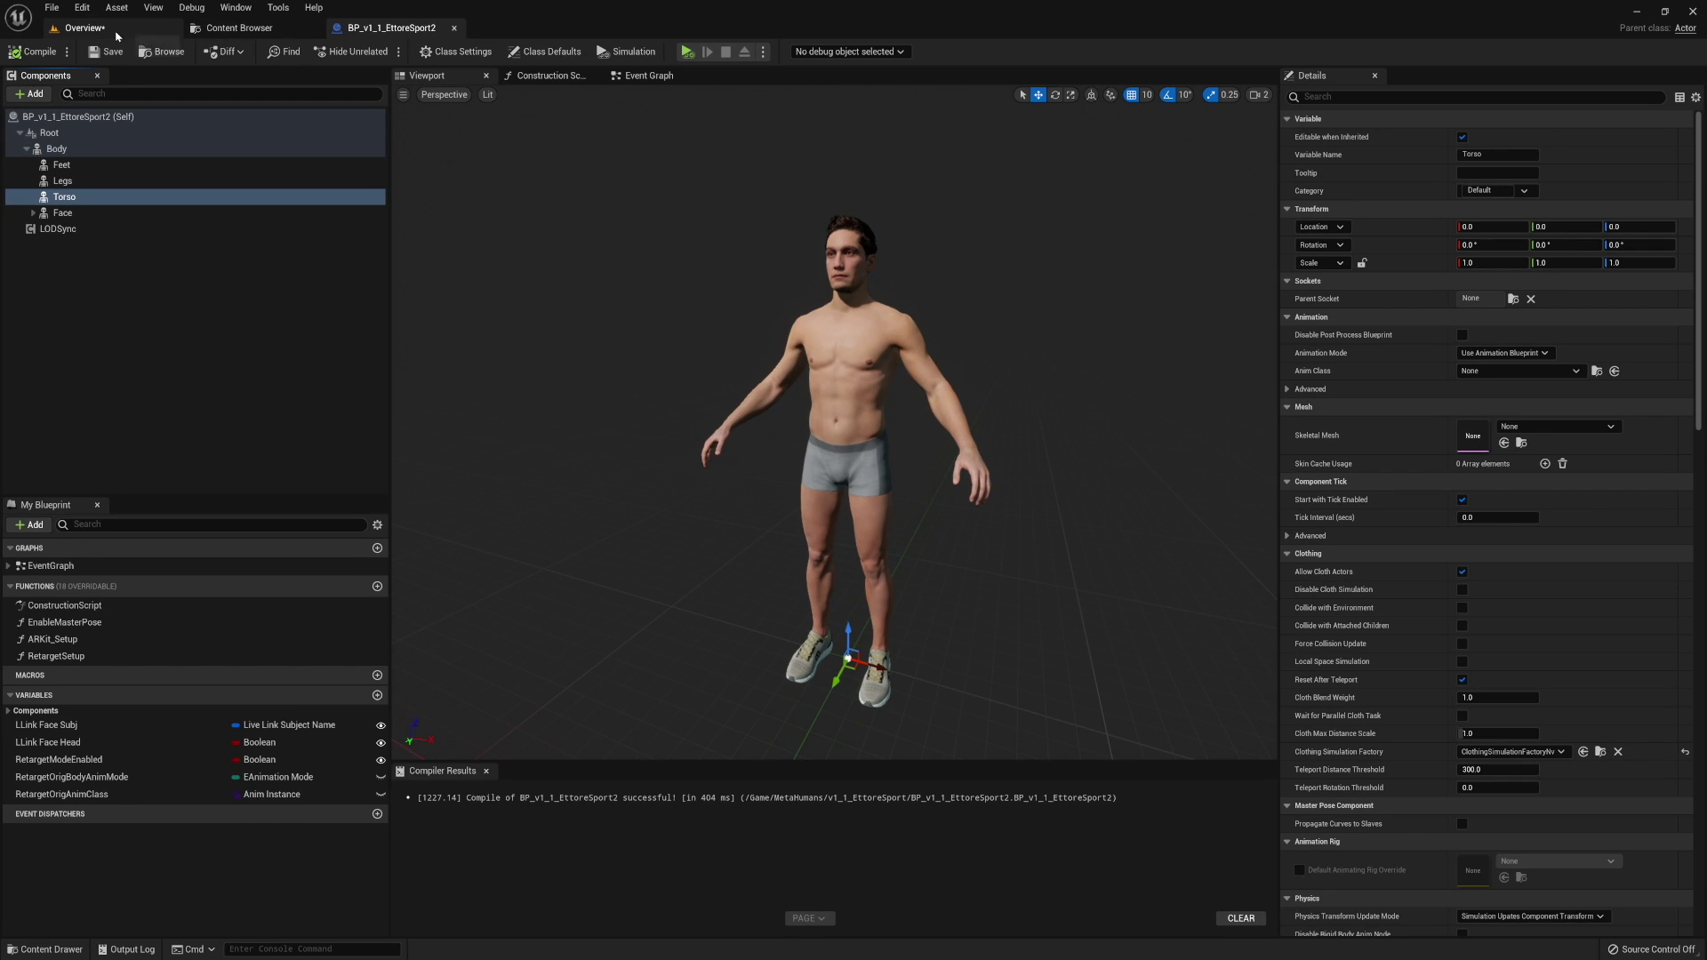
Back in the Overview level, fly to the MTN group and select the black jacket and pants.
{"action": "left_click", "coordinate": [104, 29]}
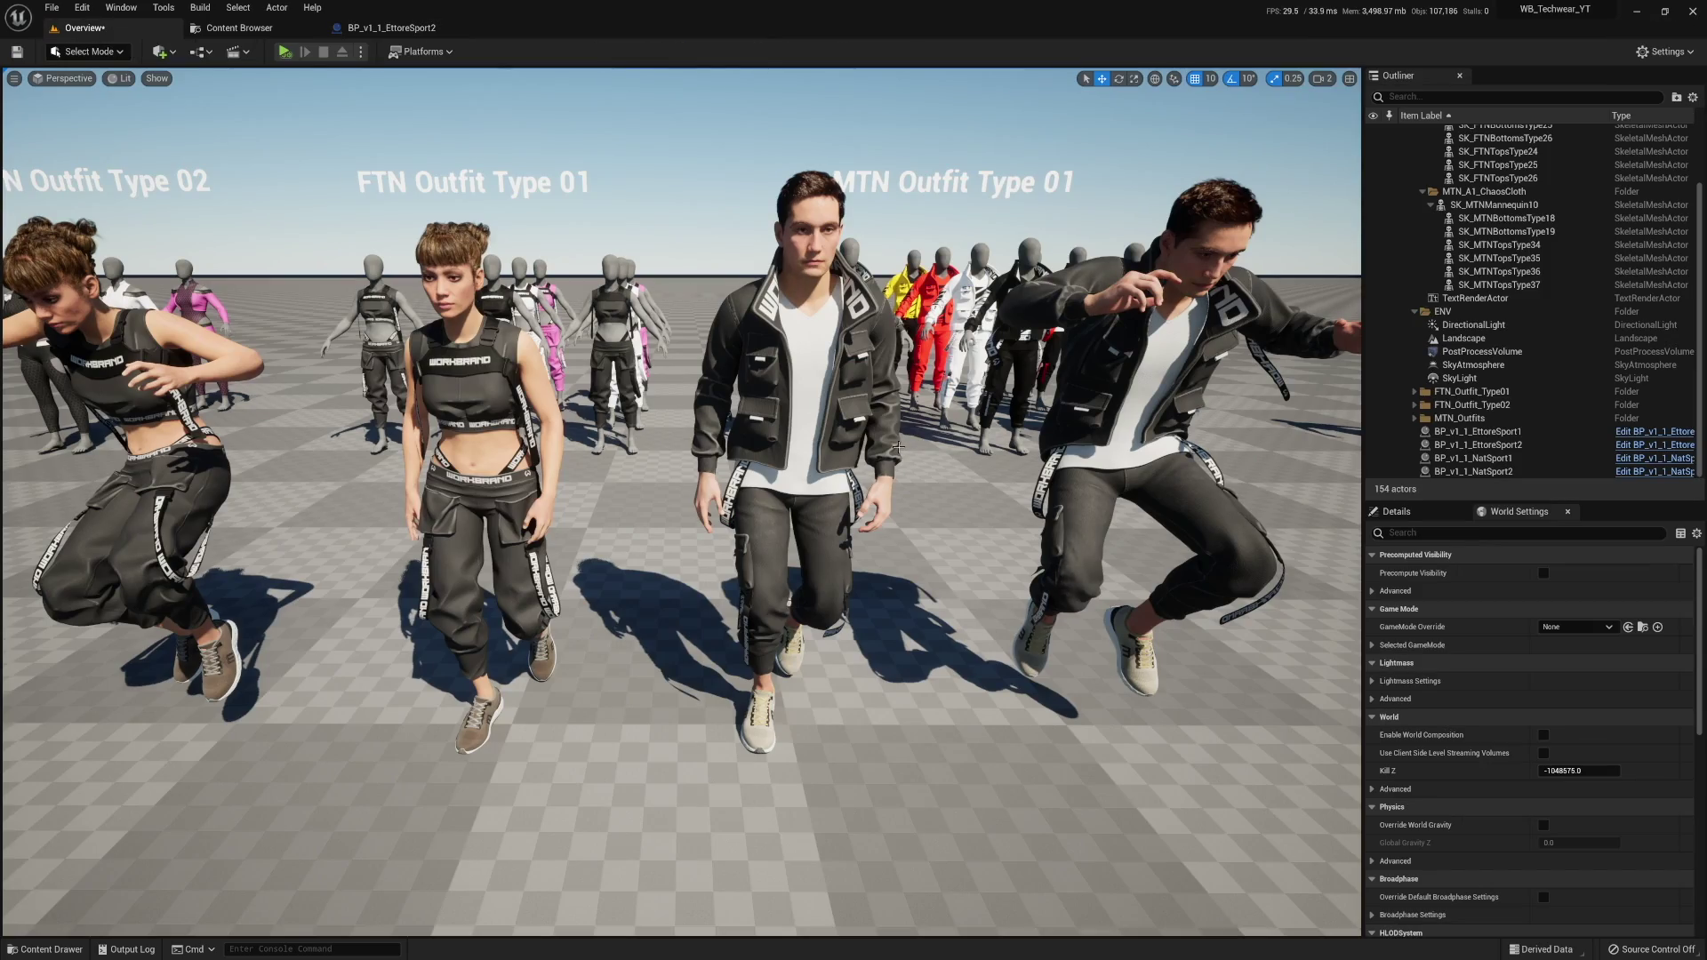
{"action": "right_click_drag", "start_coordinate": [850, 622], "coordinate": [850, 621]}
{"action": "right_click_drag", "start_coordinate": [668, 402], "coordinate": [668, 402]}
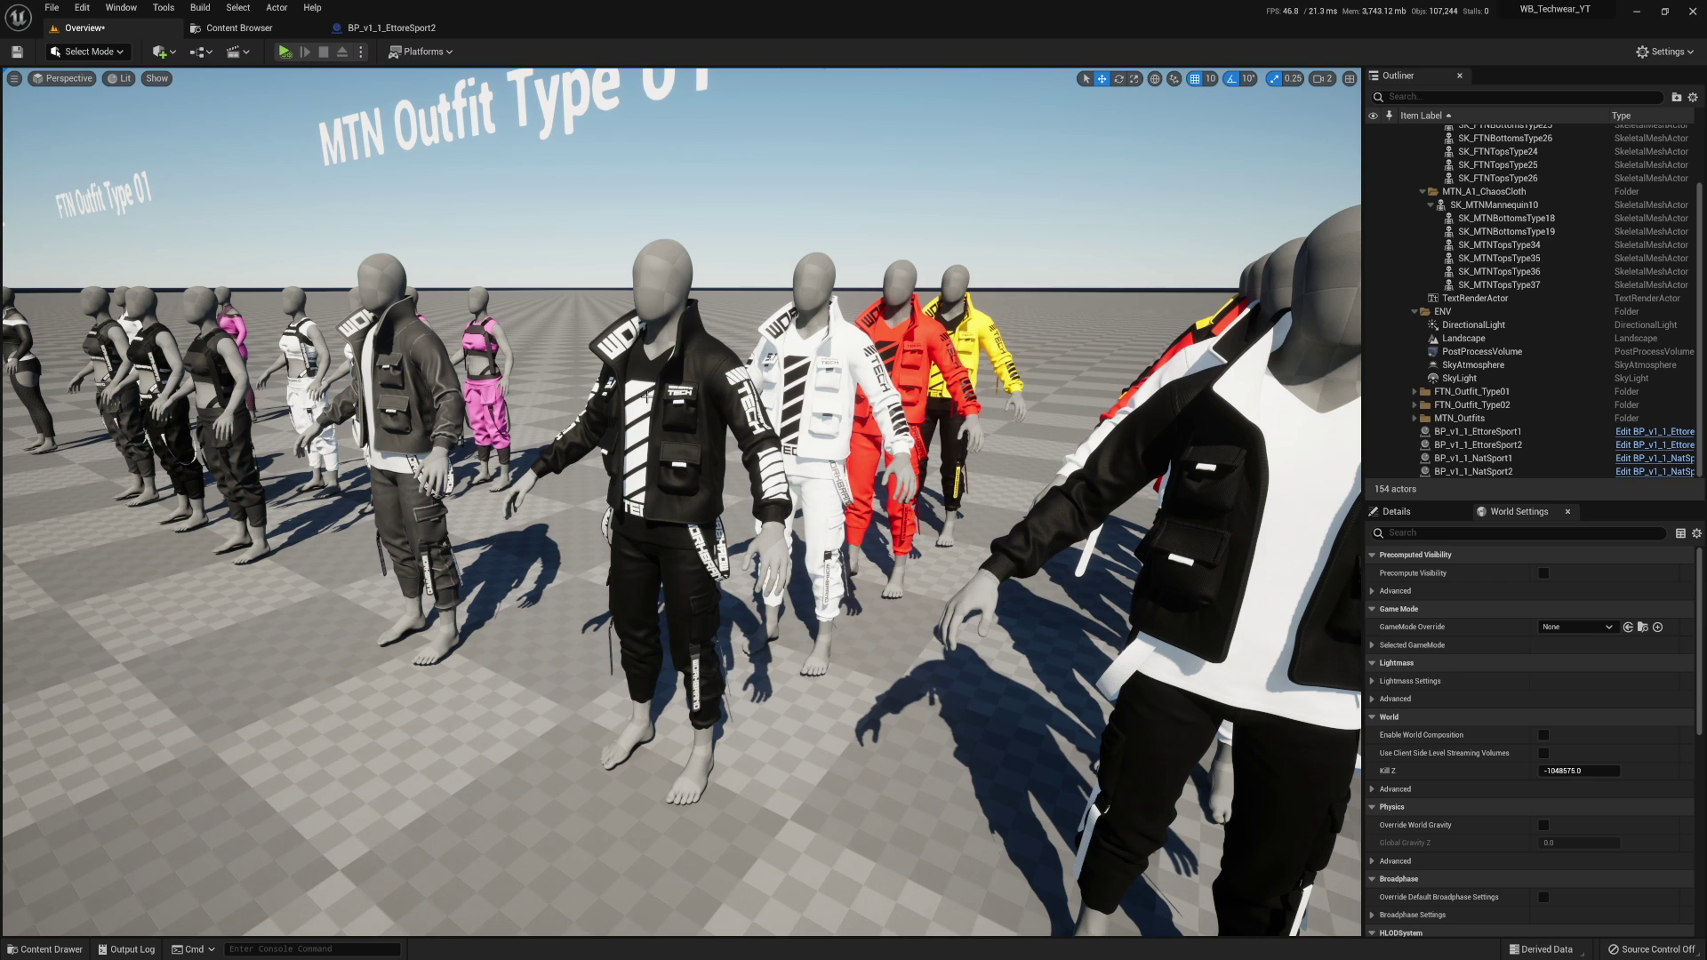
{"action": "left_click", "coordinate": [640, 398]}
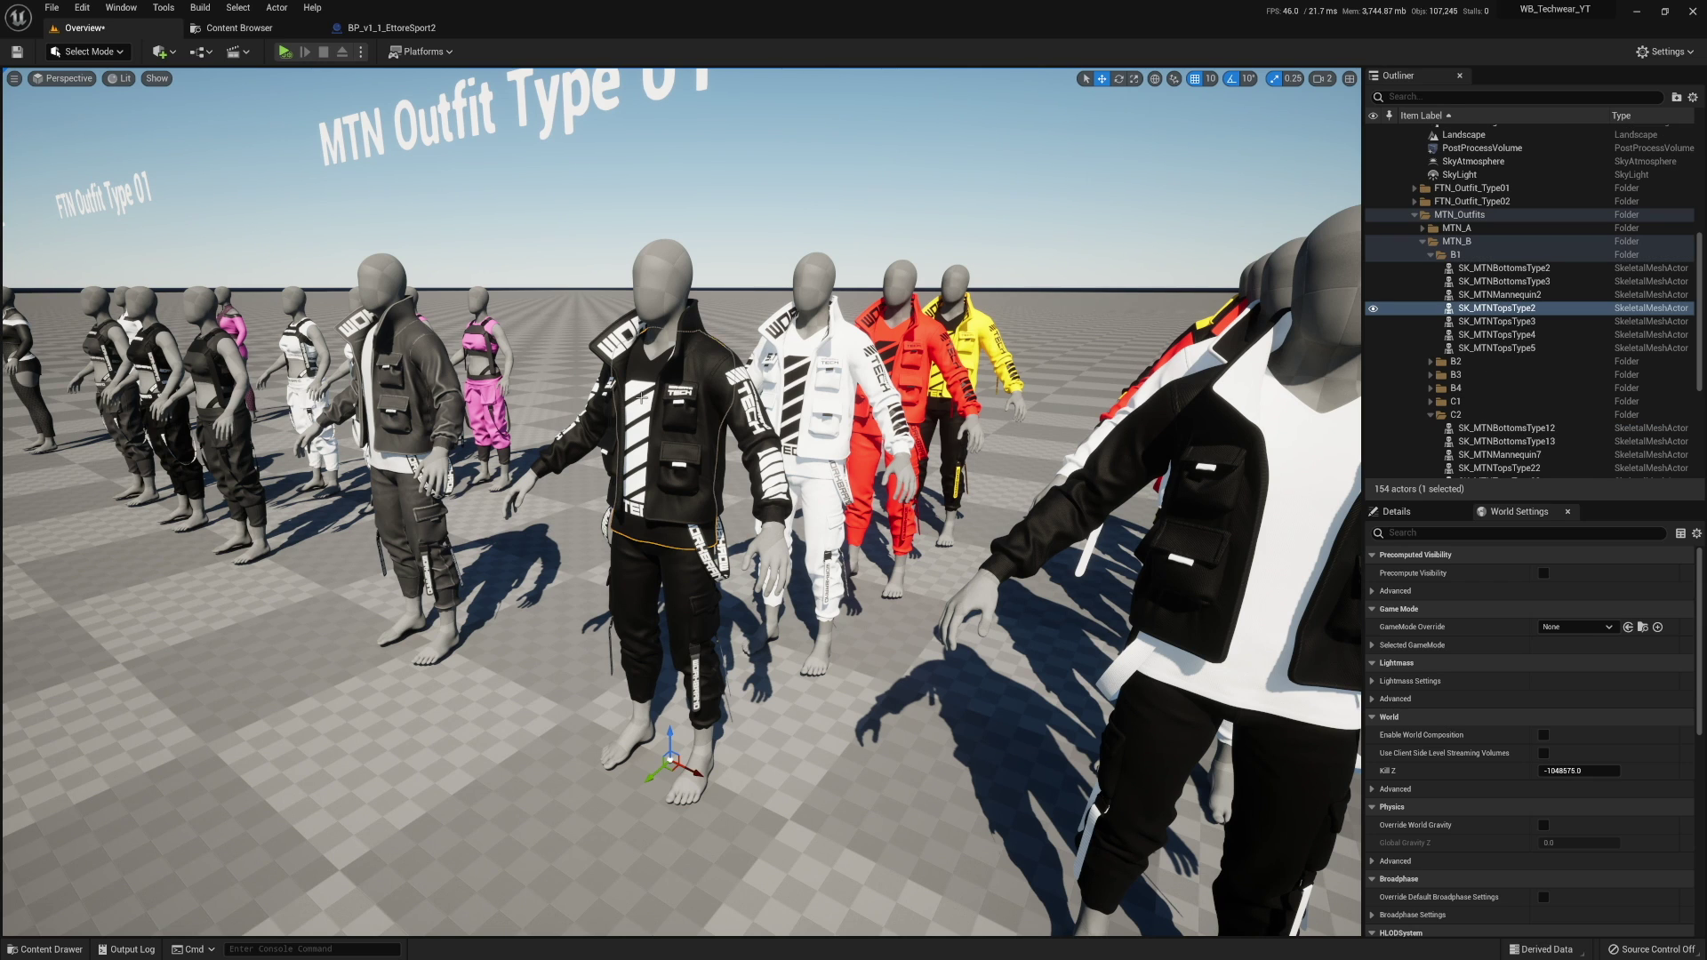
{"action": "left_click", "coordinate": [705, 372]}
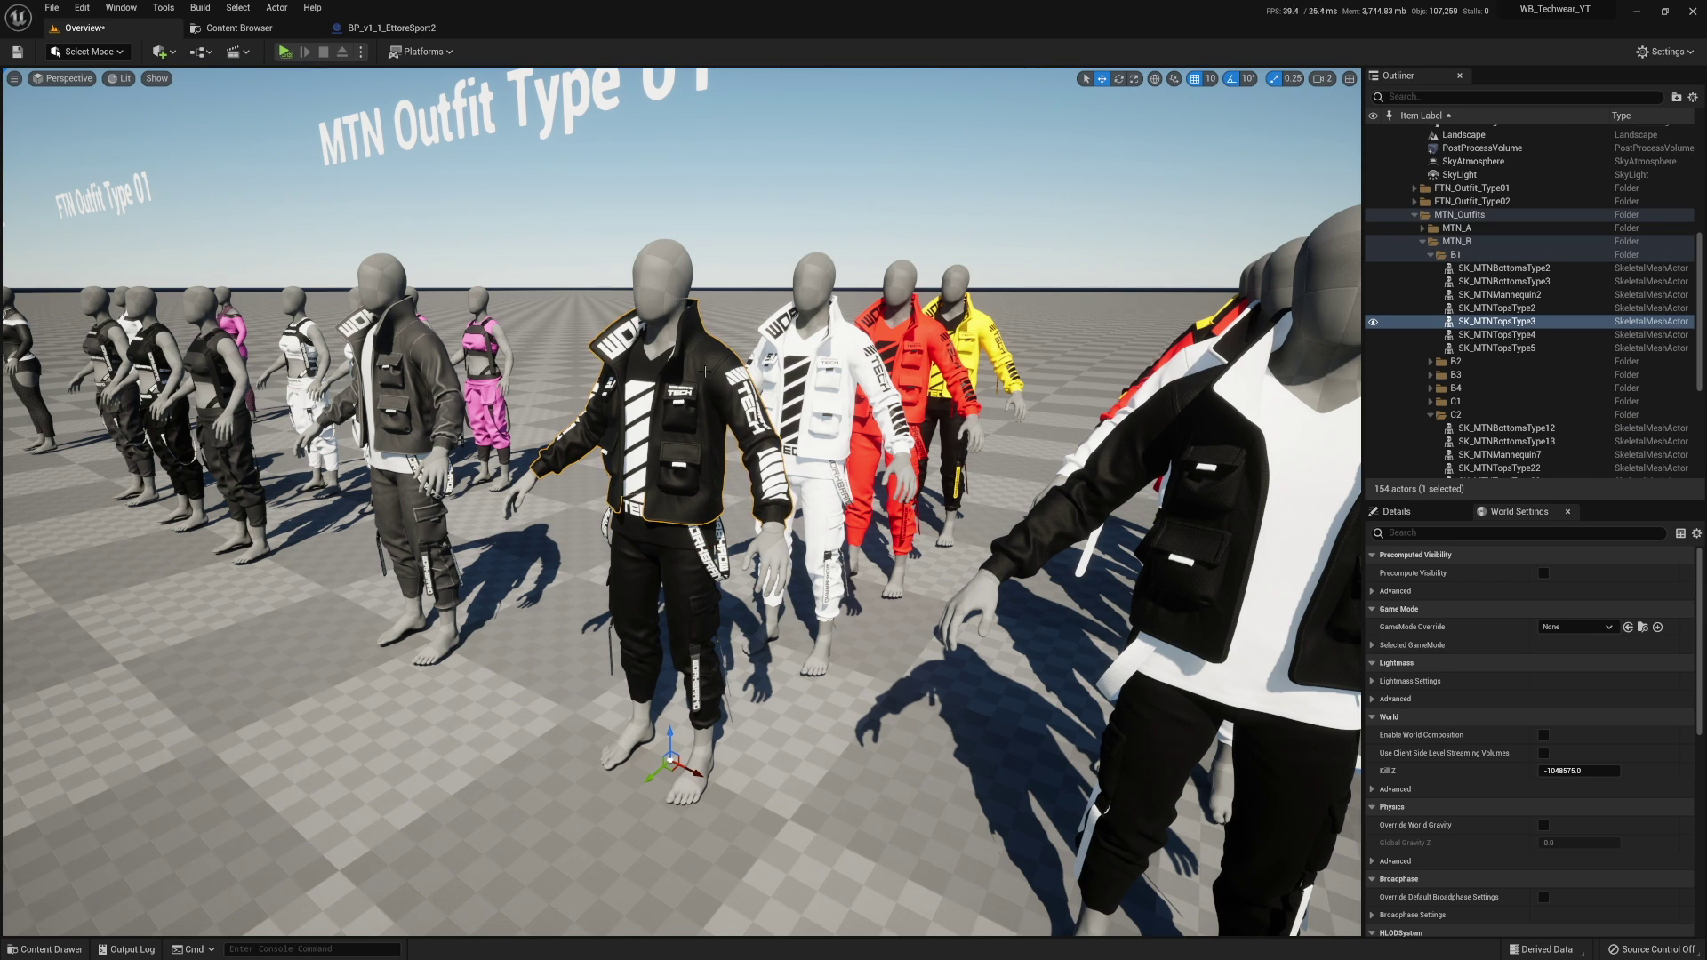
{"action": "left_click", "coordinate": [682, 568]}
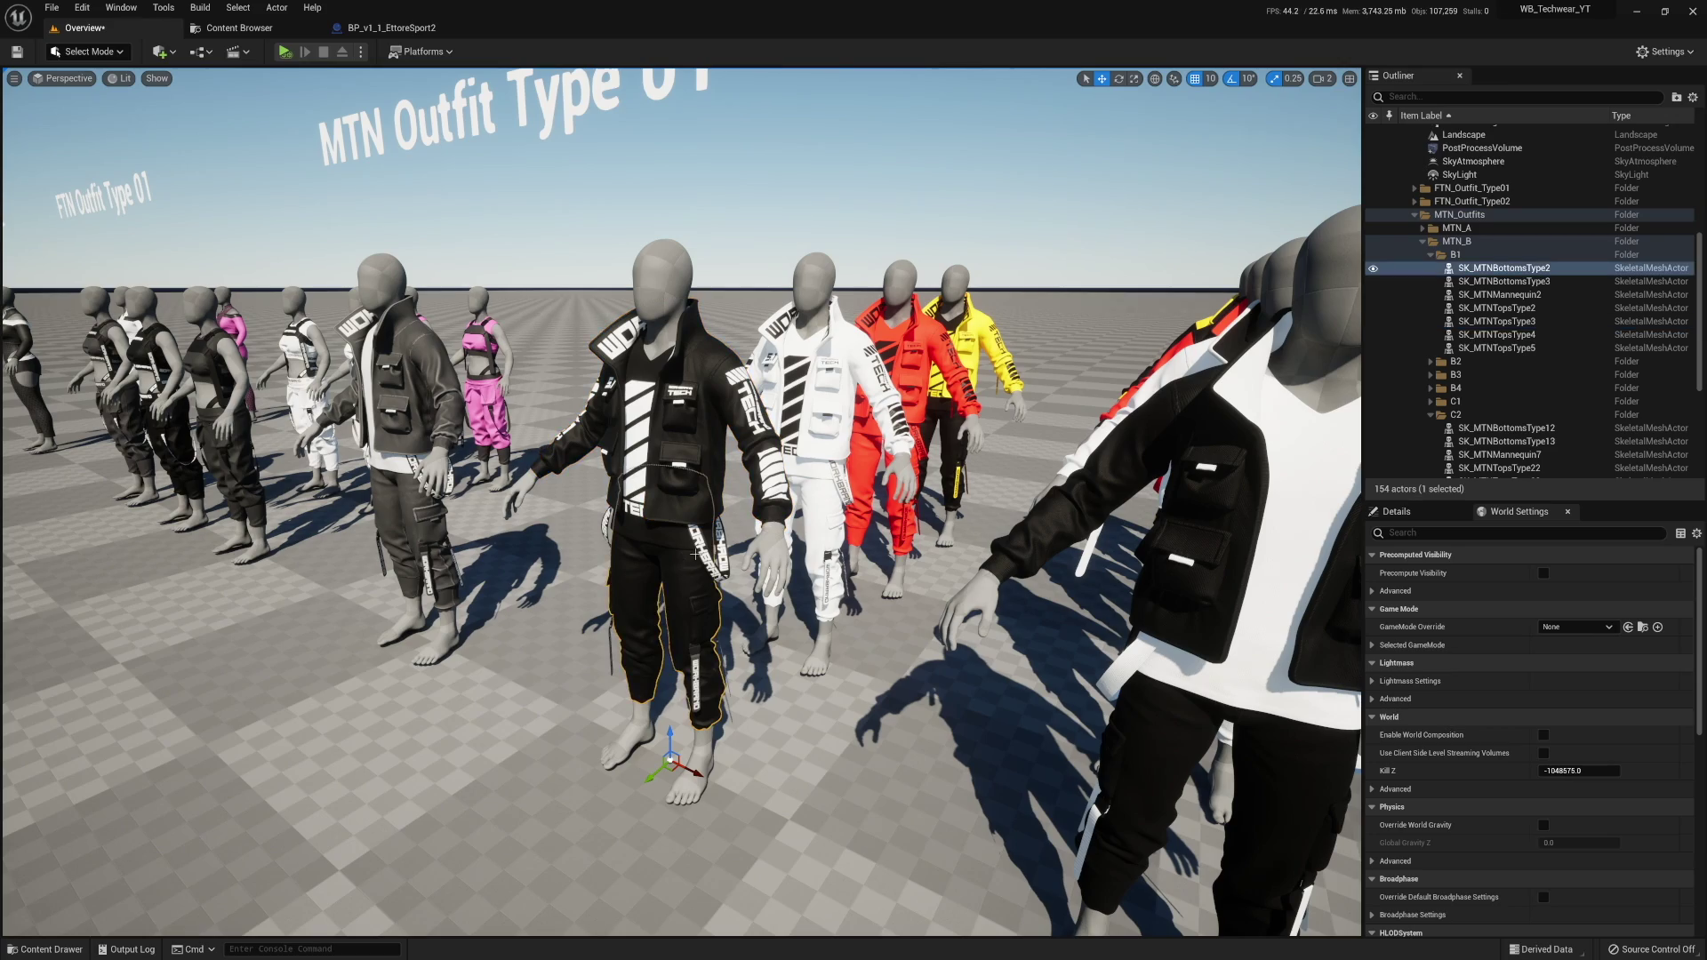
Select the hanging, pants, sleeve and back strap pieces on the black MTN outfit.
{"action": "left_click", "coordinate": [702, 550]}
{"action": "scroll", "coordinate": [707, 560], "scroll_direction": "up", "scroll_amount": 10}
{"action": "left_click", "coordinate": [709, 567]}
{"action": "scroll", "coordinate": [709, 567], "scroll_direction": "up", "scroll_amount": 10}
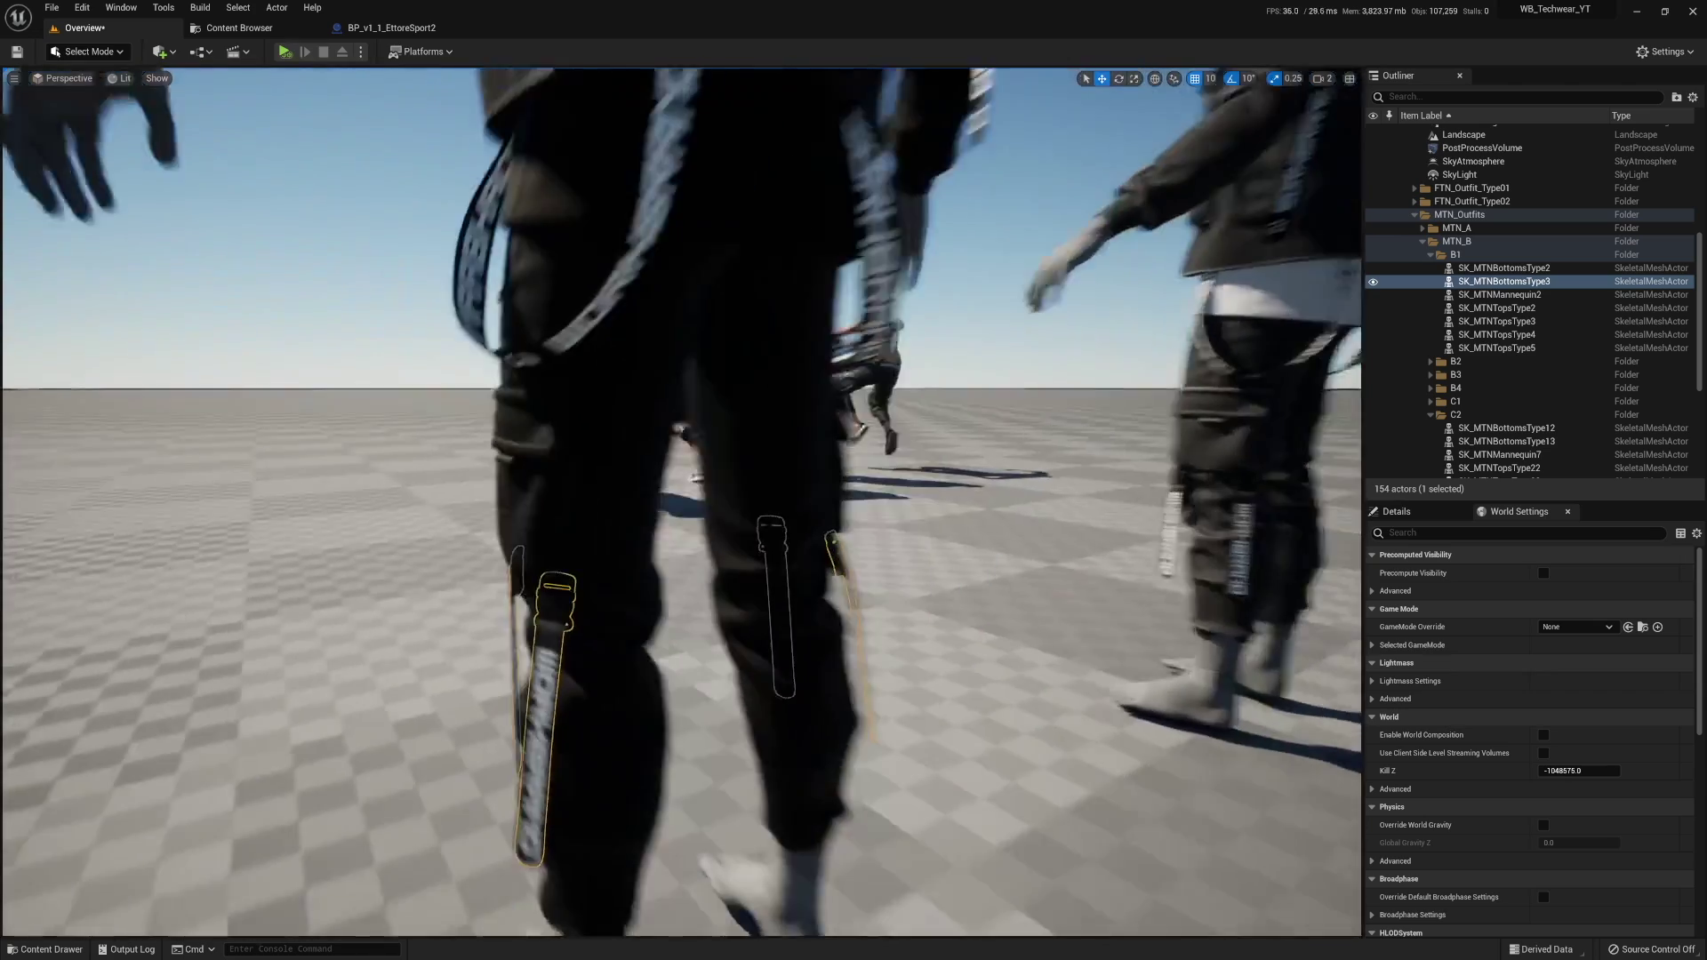
{"action": "right_click_drag", "start_coordinate": [708, 567], "coordinate": [702, 415]}
{"action": "left_click", "coordinate": [702, 416]}
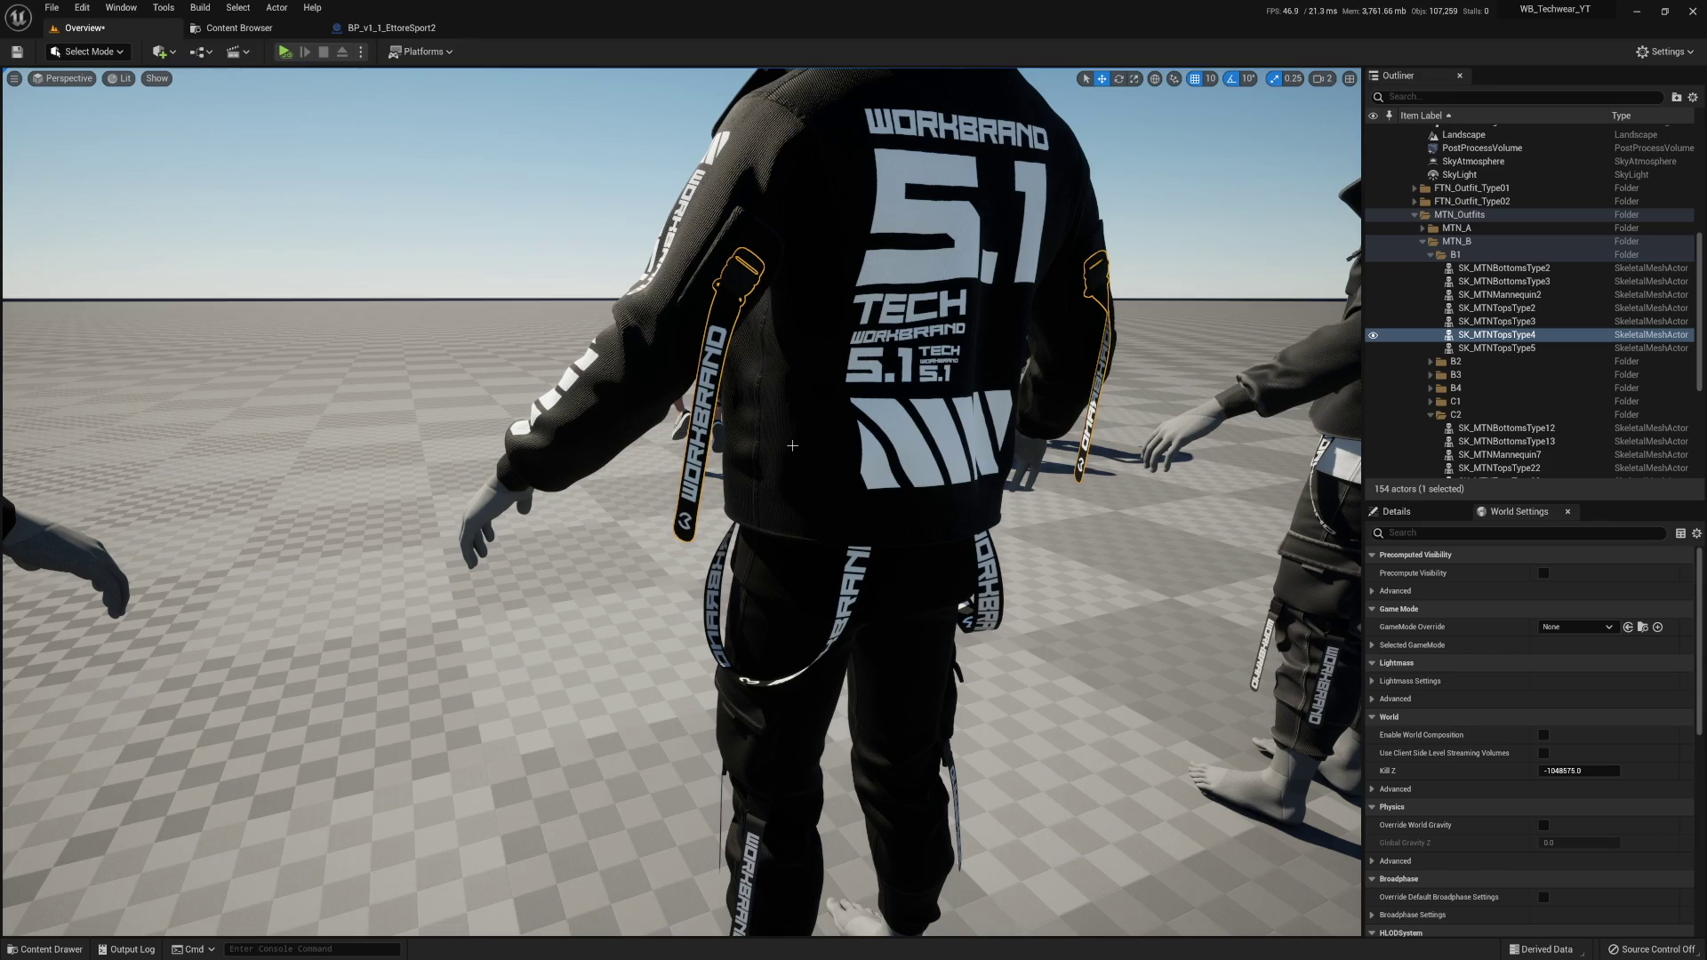
{"action": "left_click", "coordinate": [839, 559]}
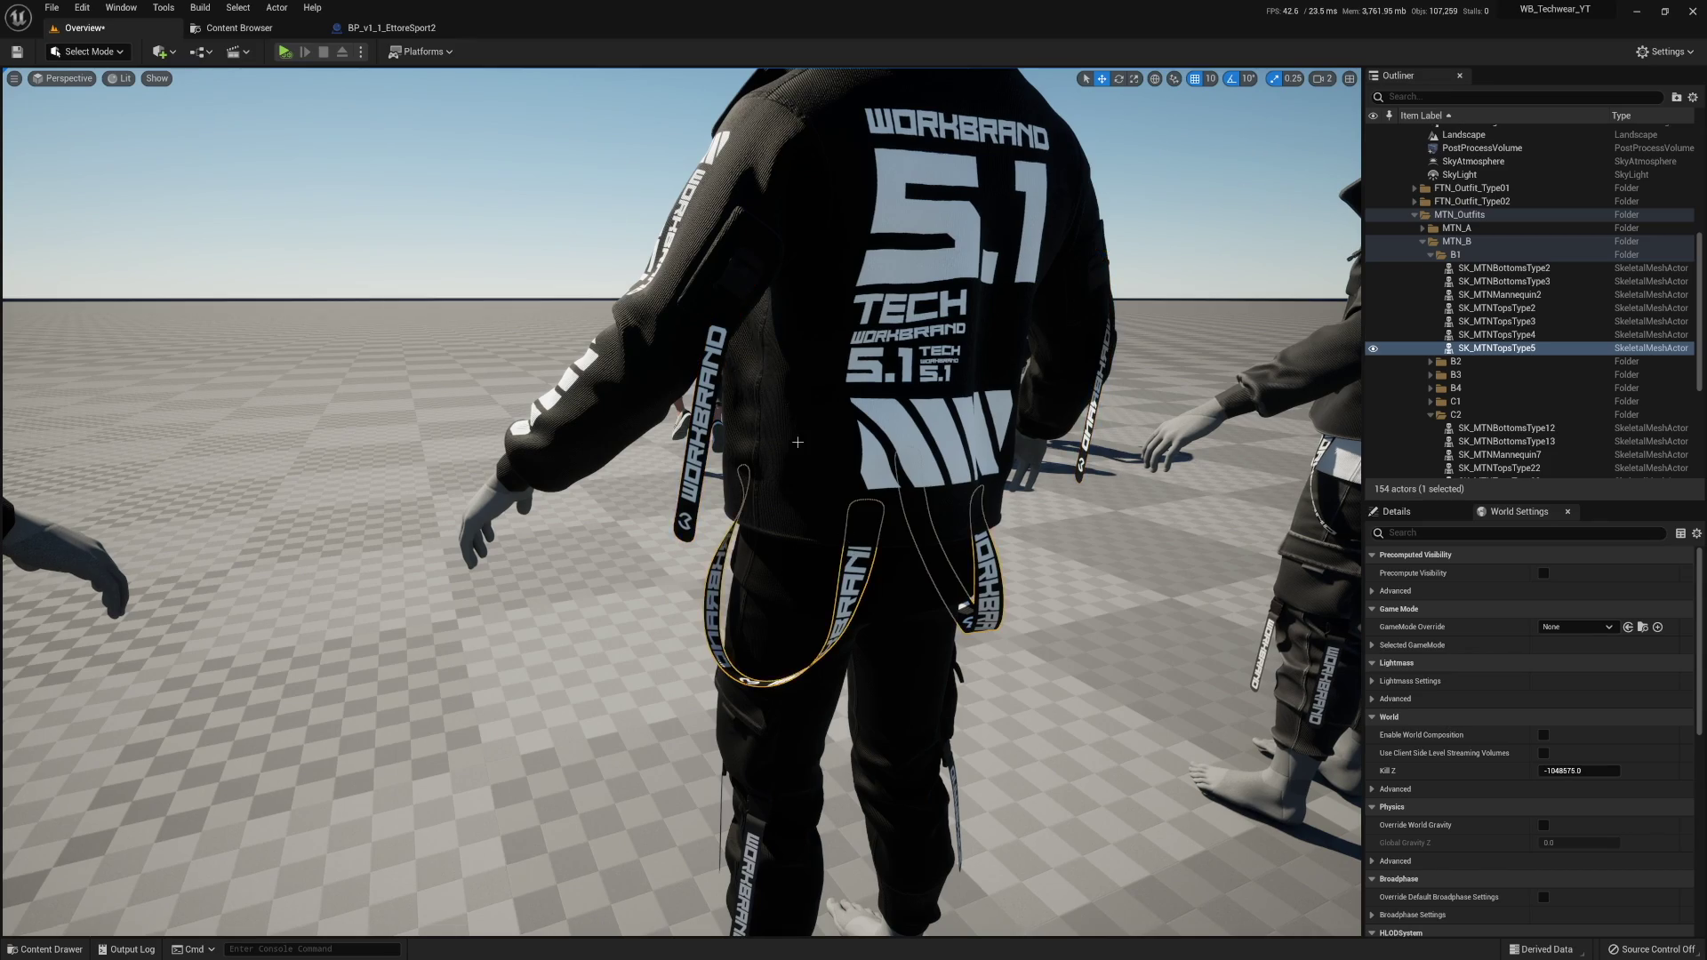
{"action": "right_click_drag", "start_coordinate": [838, 559], "coordinate": [838, 559]}
{"action": "right_click_drag", "start_coordinate": [761, 508], "coordinate": [762, 509]}
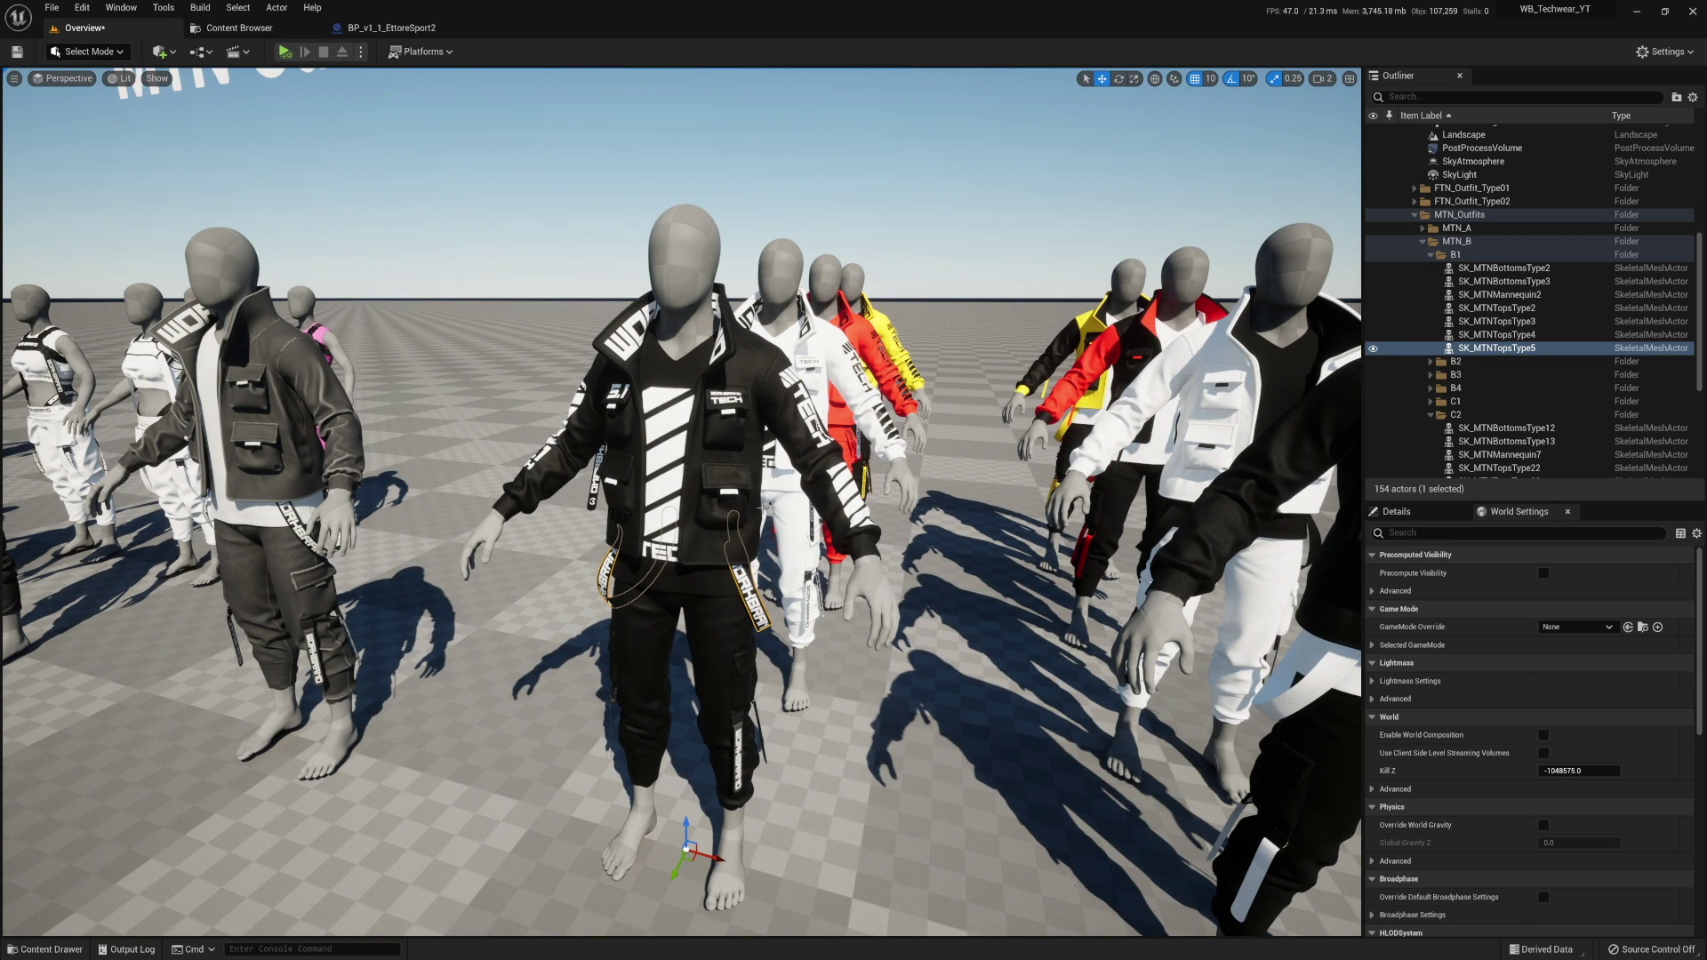
Browse to WB_Techwear > SkeletalMeshes > MTN, then pick Torso in the BP_v1_1_EttoreSport2 tab.
{"action": "left_click", "coordinate": [255, 29]}
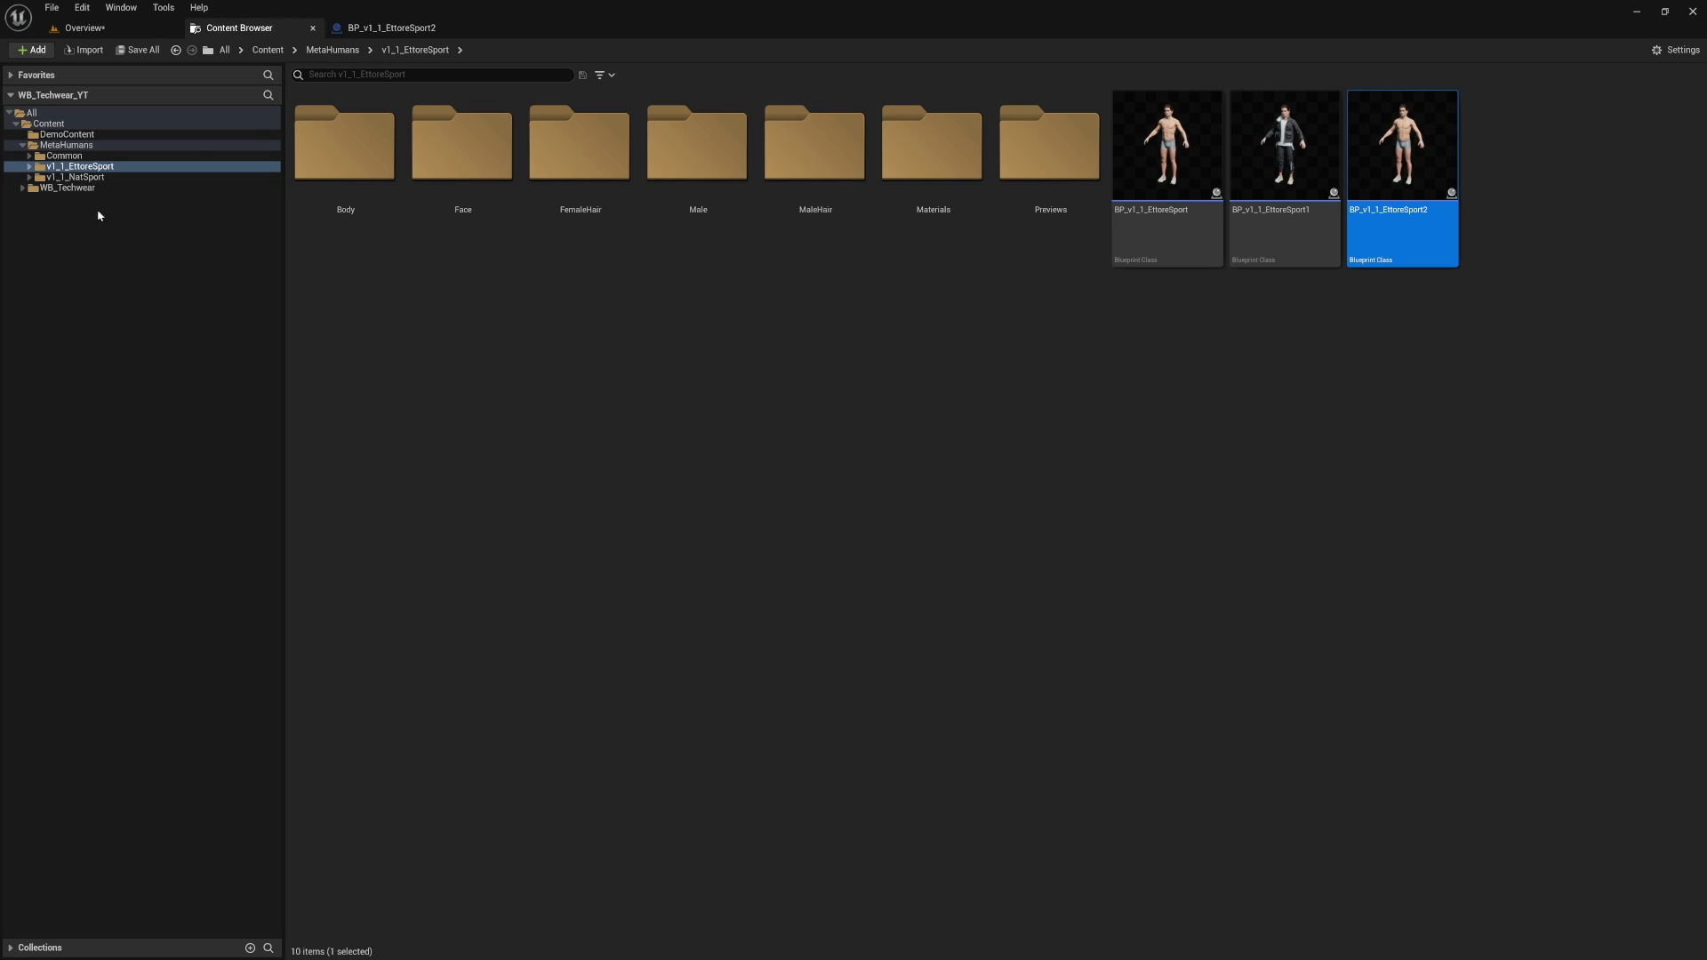
{"action": "left_click", "coordinate": [23, 146]}
{"action": "left_click", "coordinate": [68, 157]}
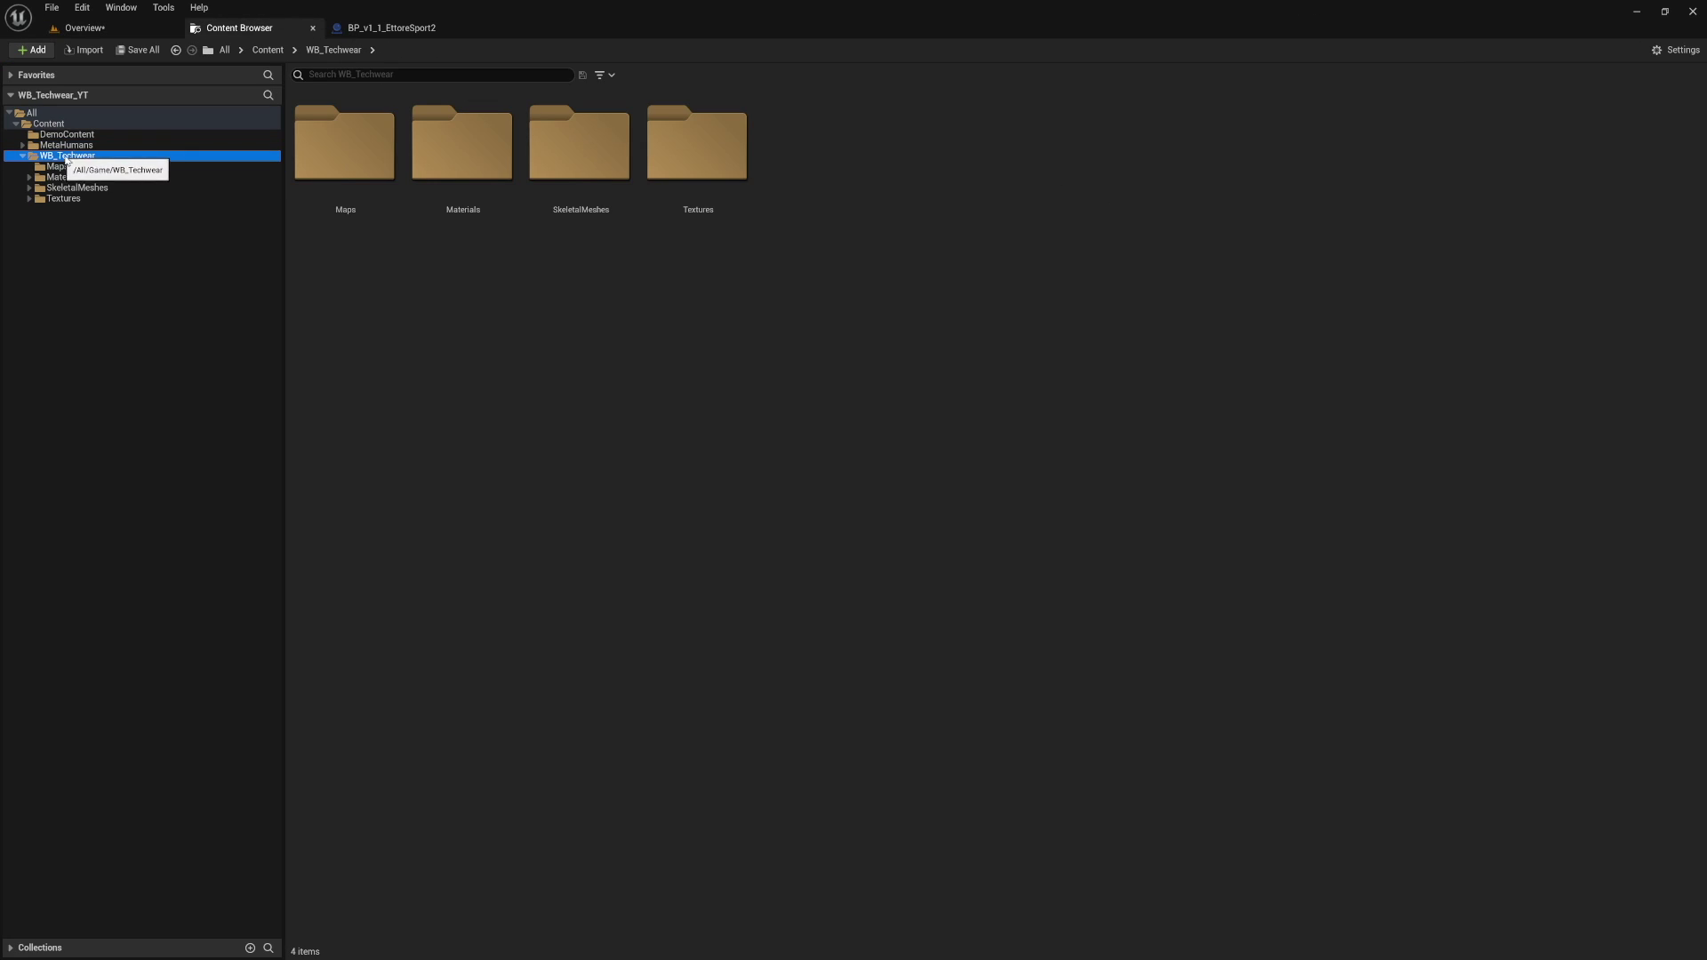
{"action": "left_click", "coordinate": [63, 187]}
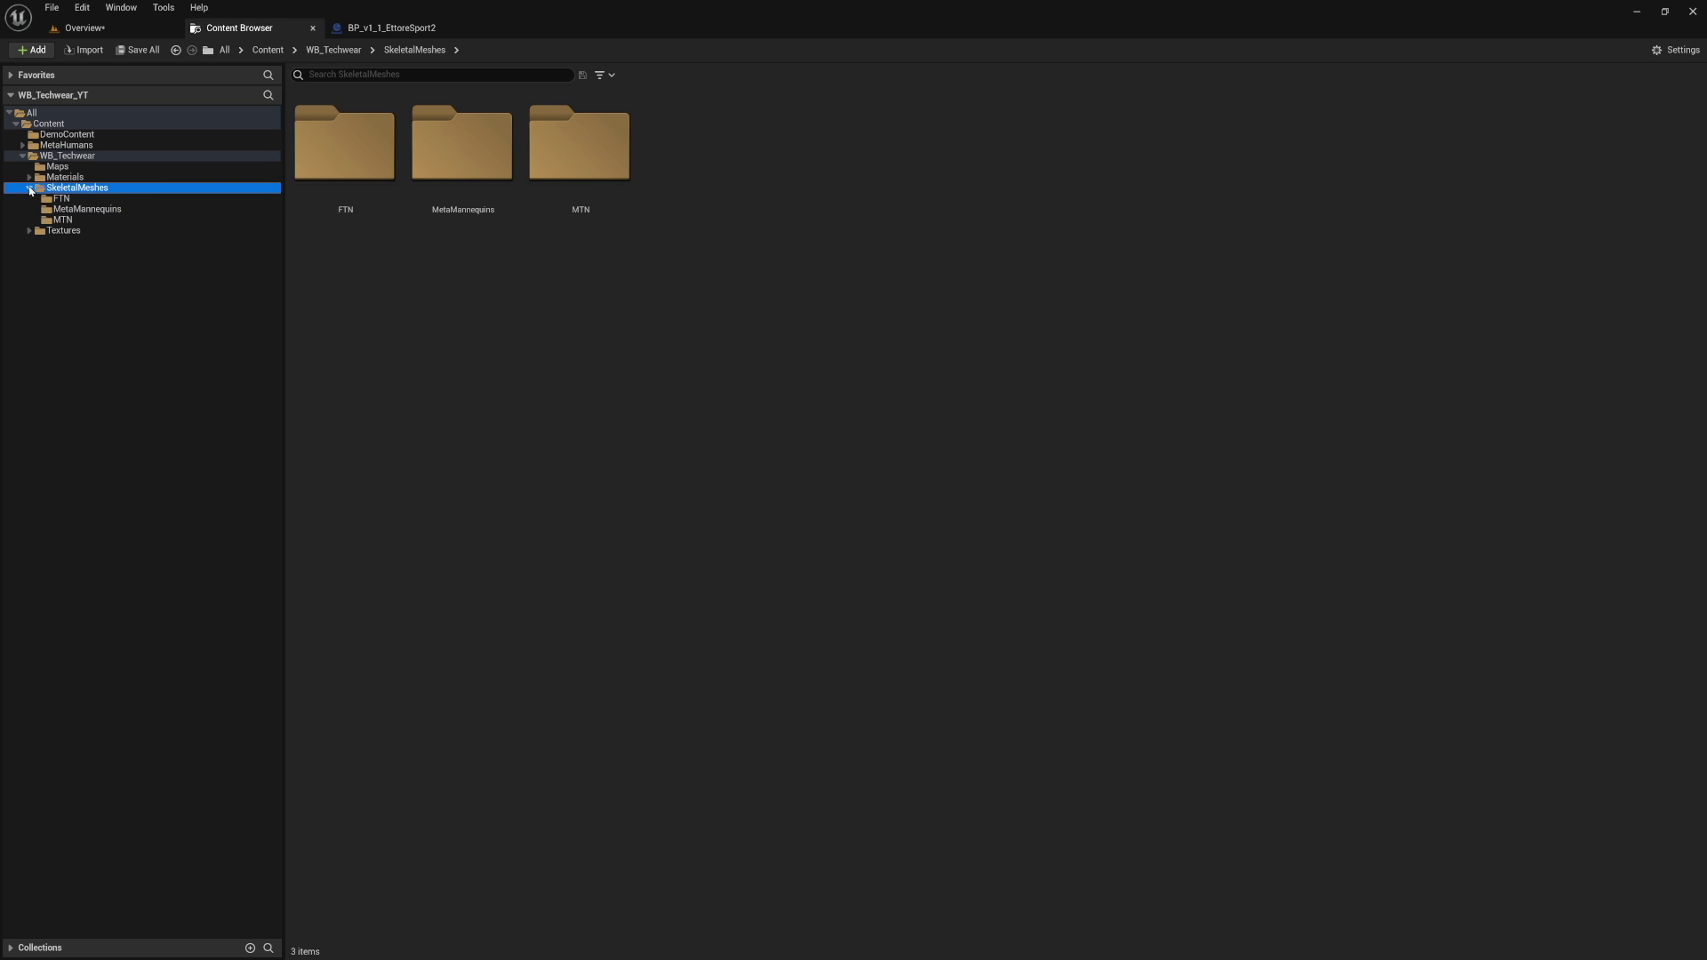
{"action": "left_click", "coordinate": [69, 220]}
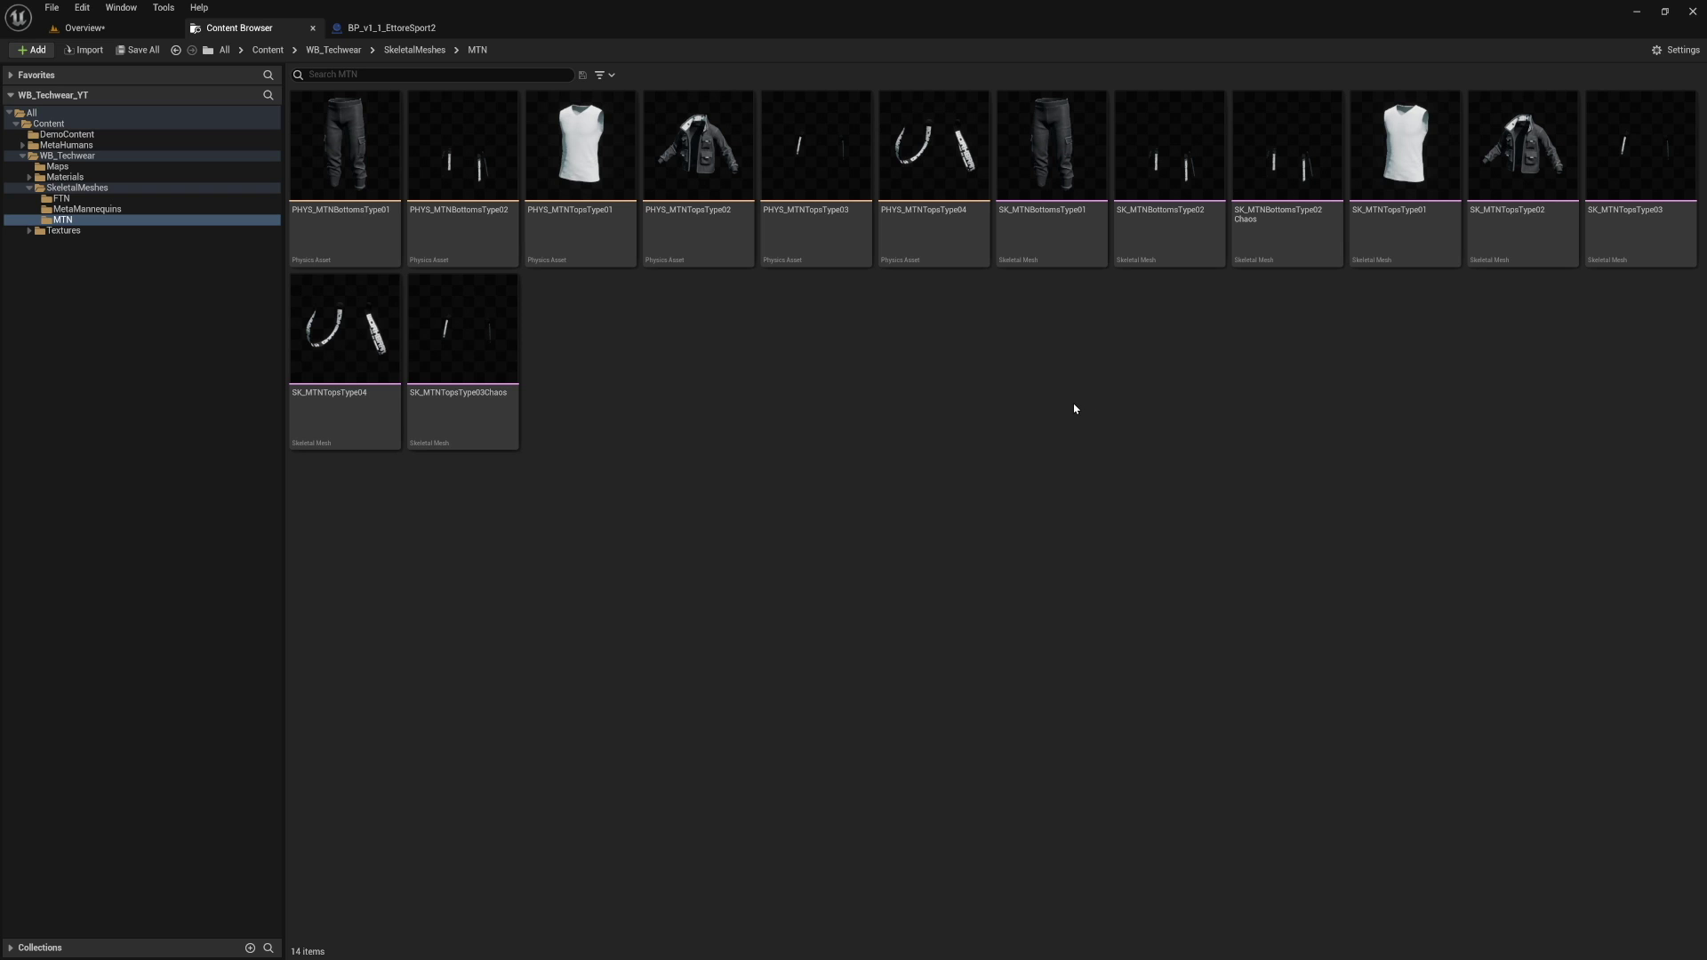
{"action": "left_click", "coordinate": [408, 30]}
{"action": "left_click_drag", "start_coordinate": [229, 255], "coordinate": [80, 202]}
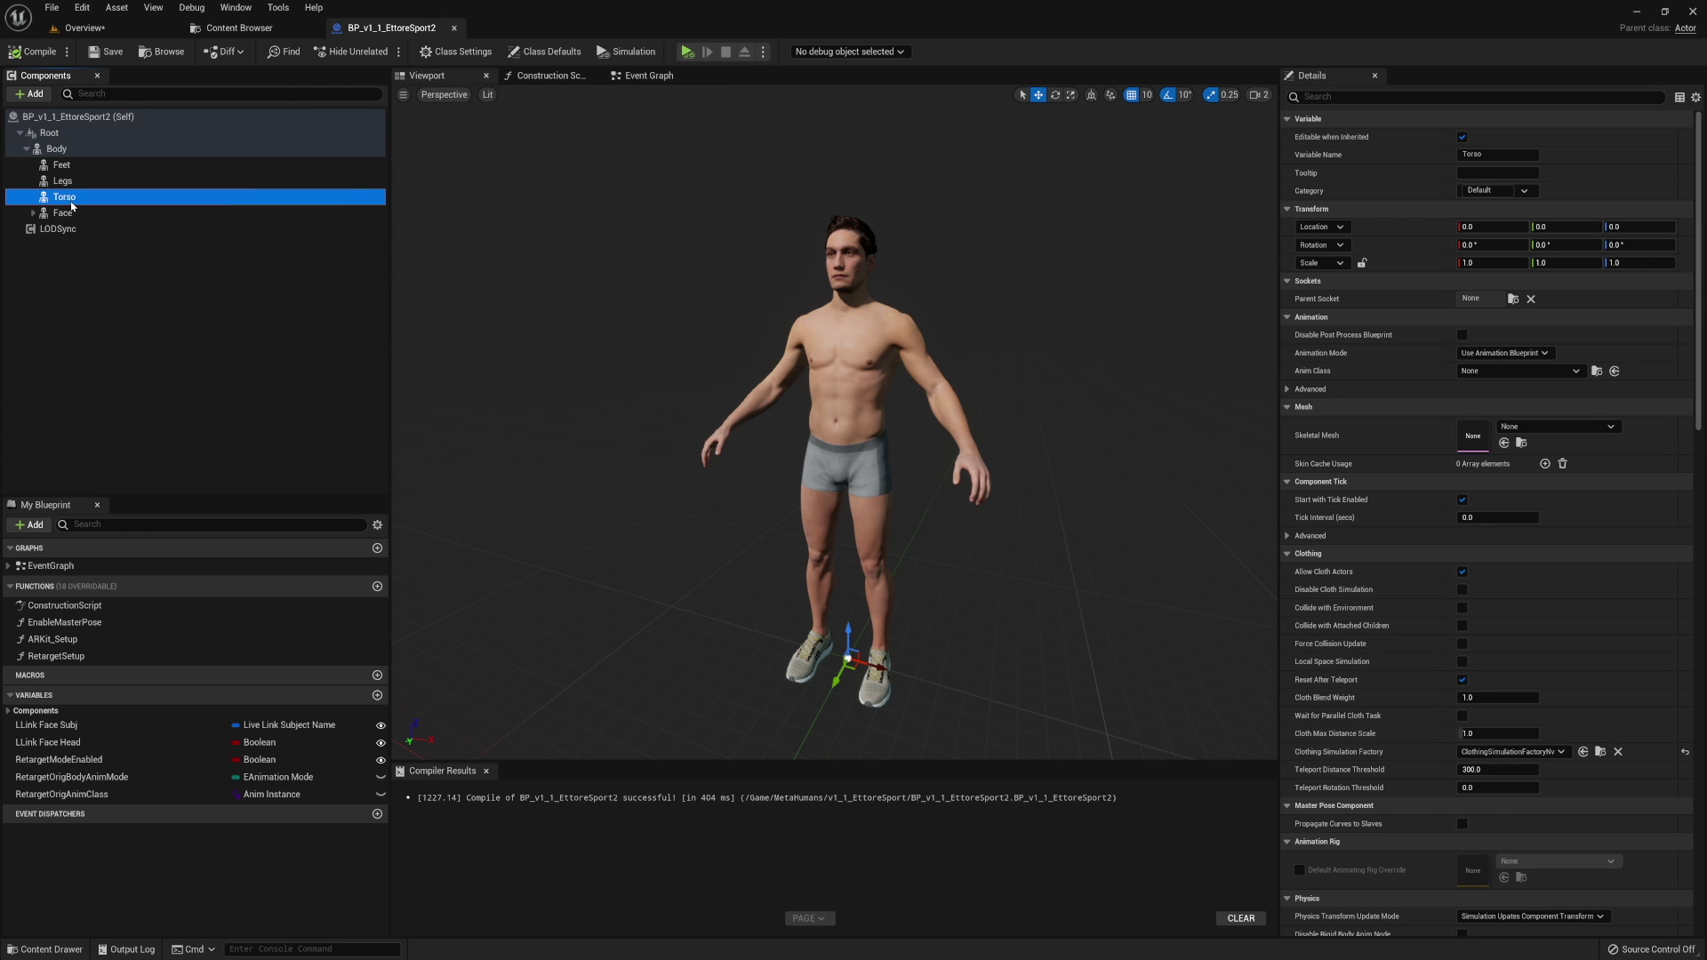
Assign the white SK_MTNTopsType01 tank top as the Torso component's Skeletal Mesh.
{"action": "left_click", "coordinate": [239, 28]}
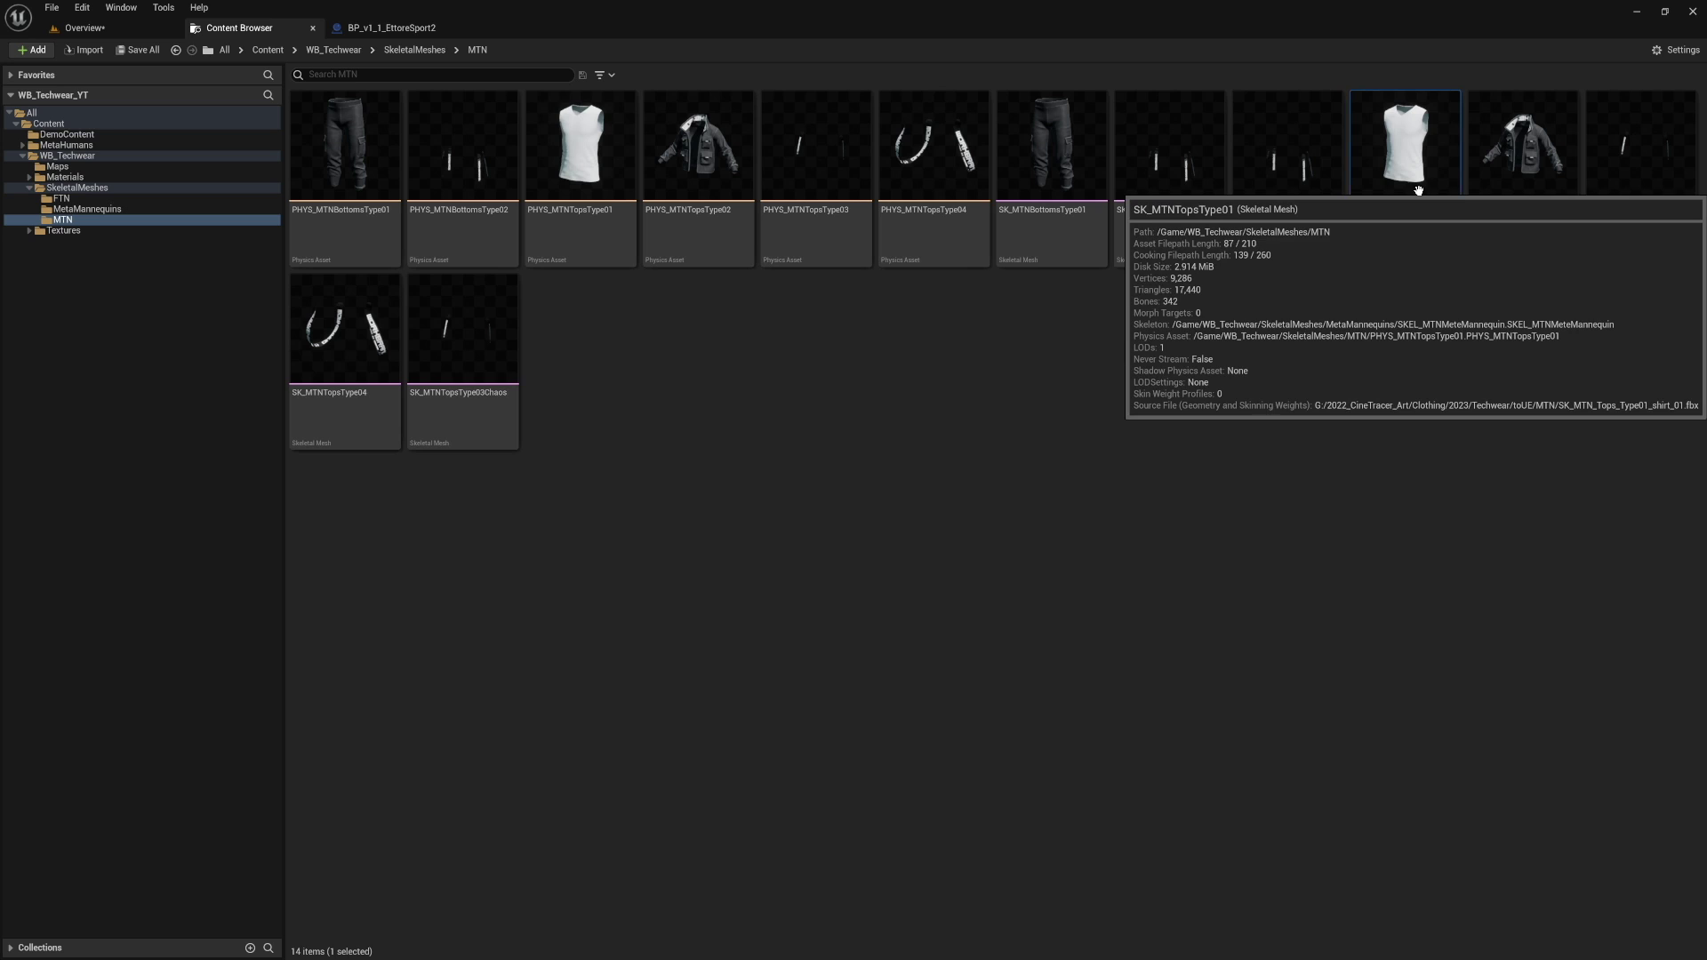
{"action": "left_click", "coordinate": [391, 28]}
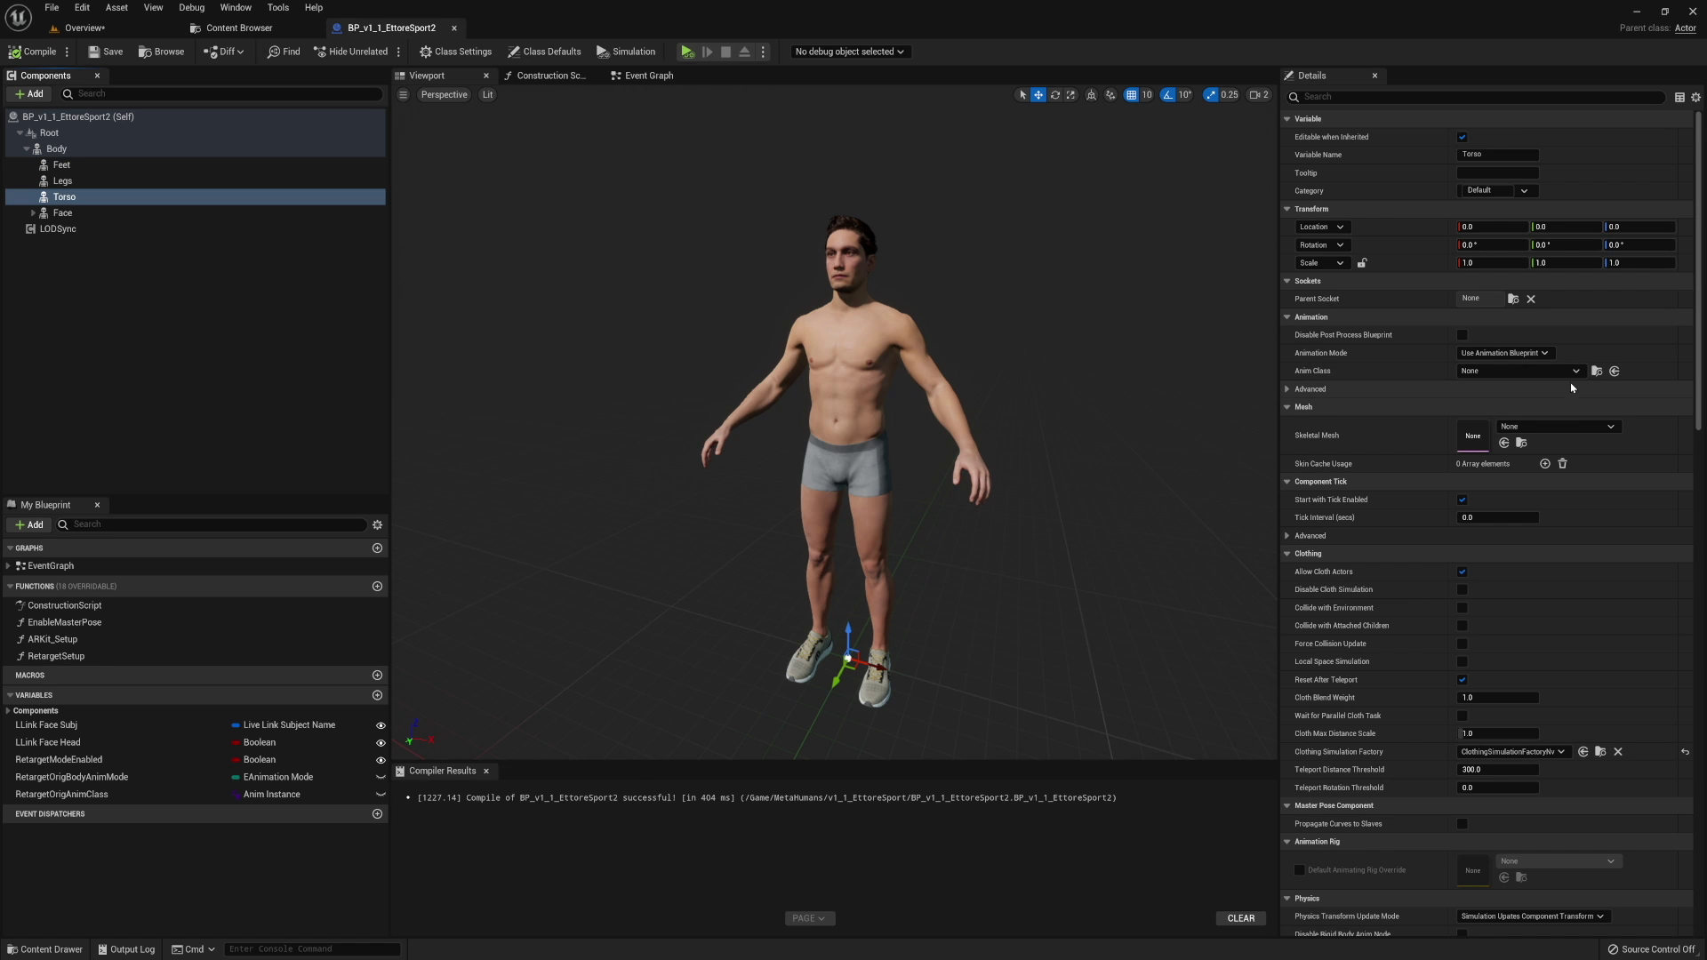
{"action": "left_click", "coordinate": [1503, 442]}
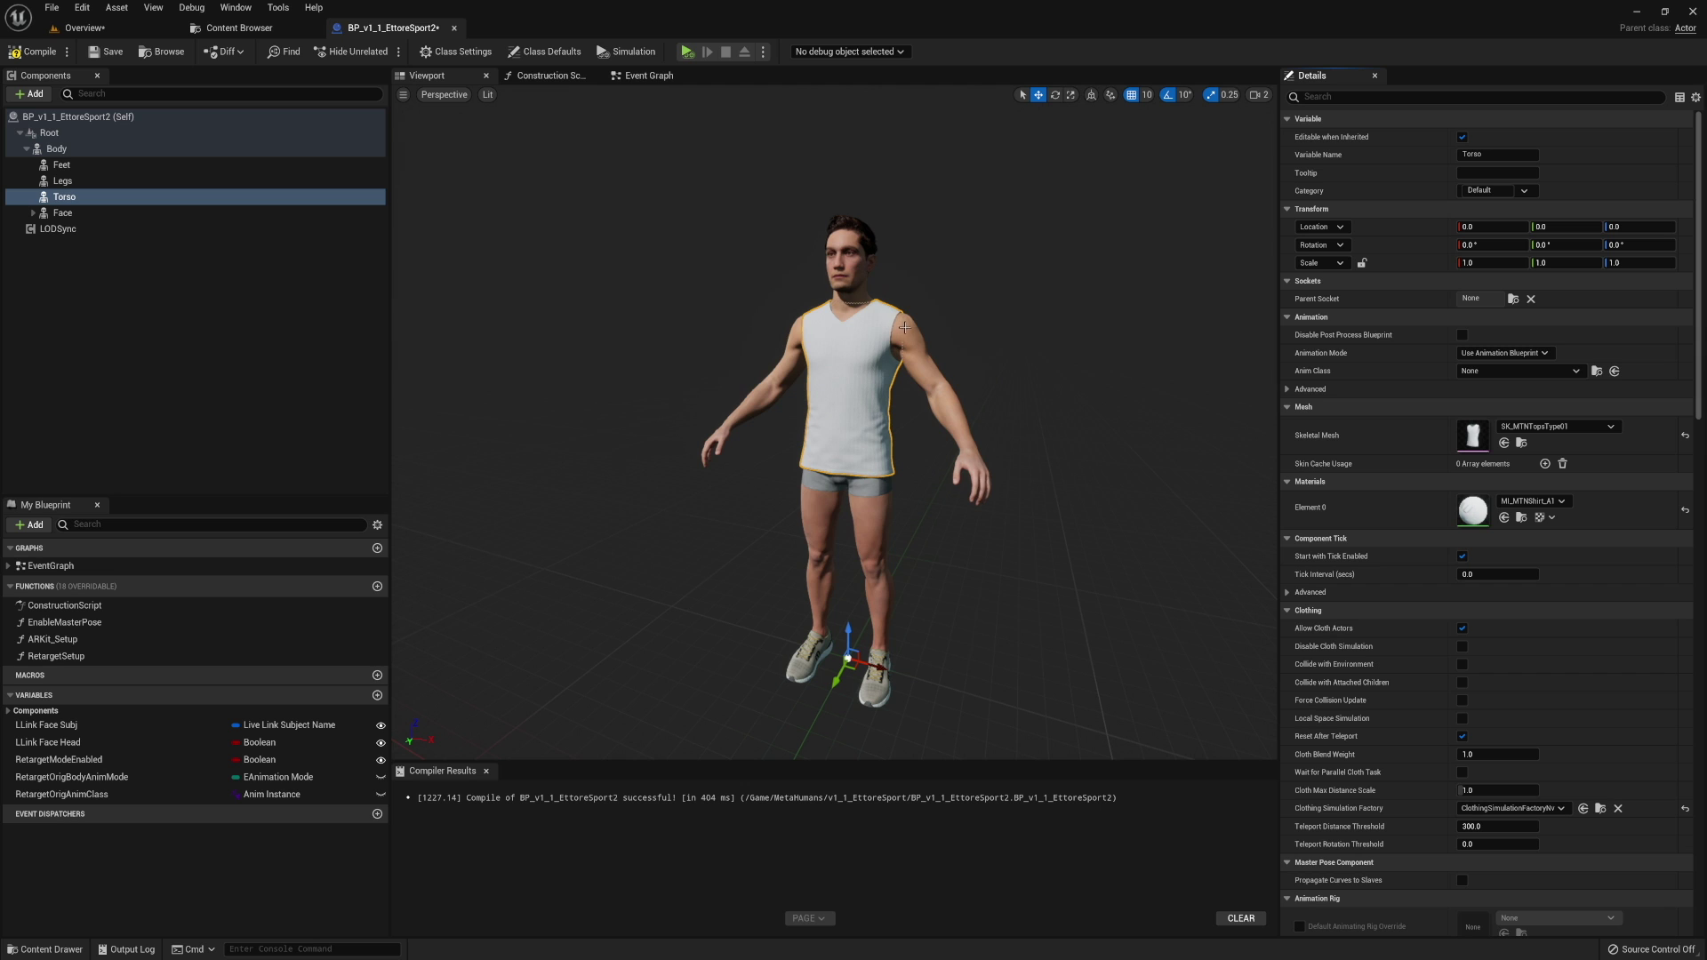
Assign SK_MTNBottomsType01 pants as the Legs component's Skeletal Mesh.
{"action": "left_click", "coordinate": [79, 184]}
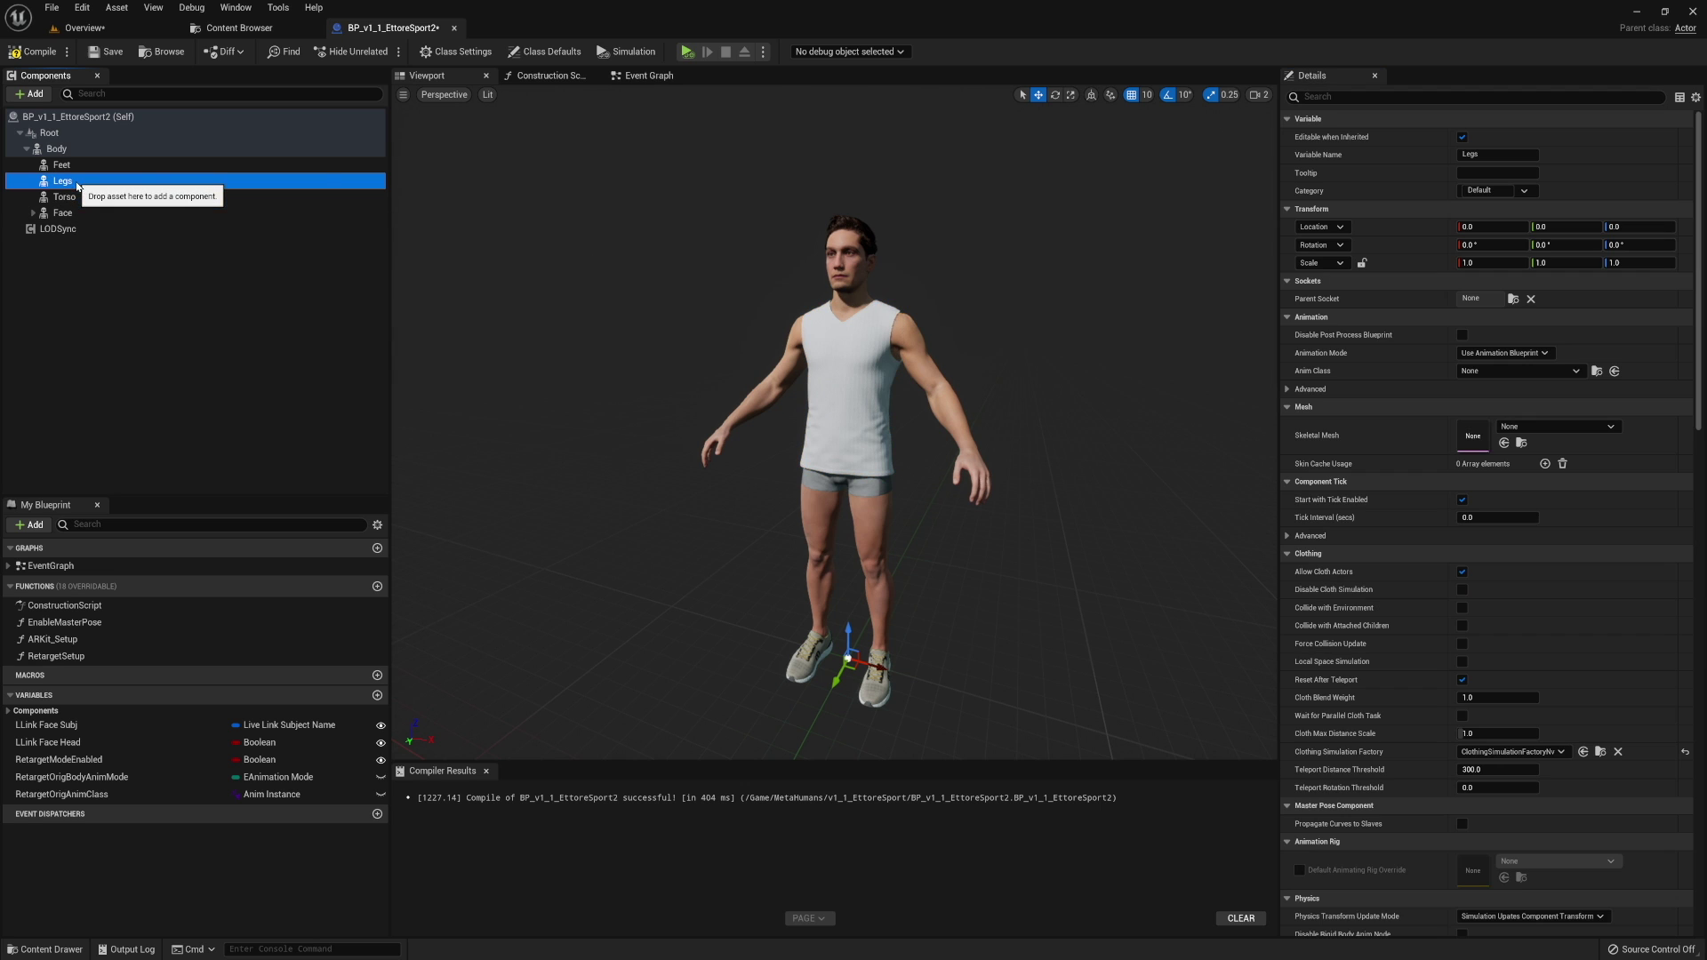
{"action": "left_click", "coordinate": [241, 28]}
{"action": "left_click", "coordinate": [1023, 222]}
{"action": "left_click", "coordinate": [437, 28]}
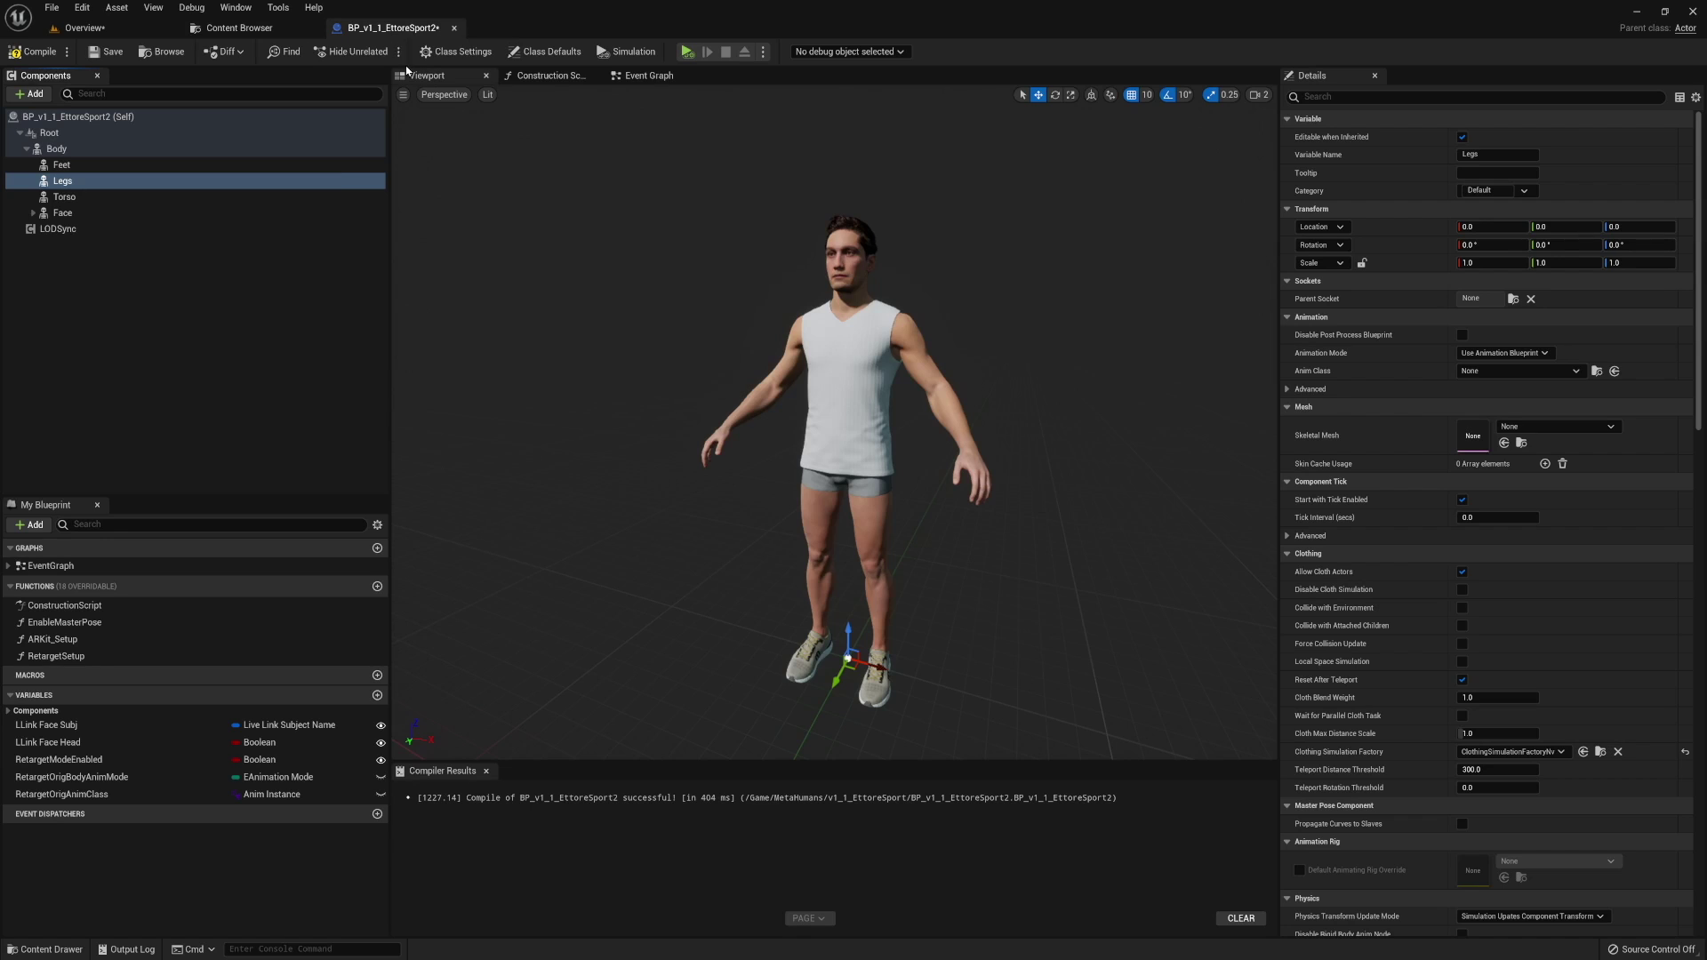
{"action": "left_click", "coordinate": [1503, 443]}
{"action": "left_click", "coordinate": [238, 367]}
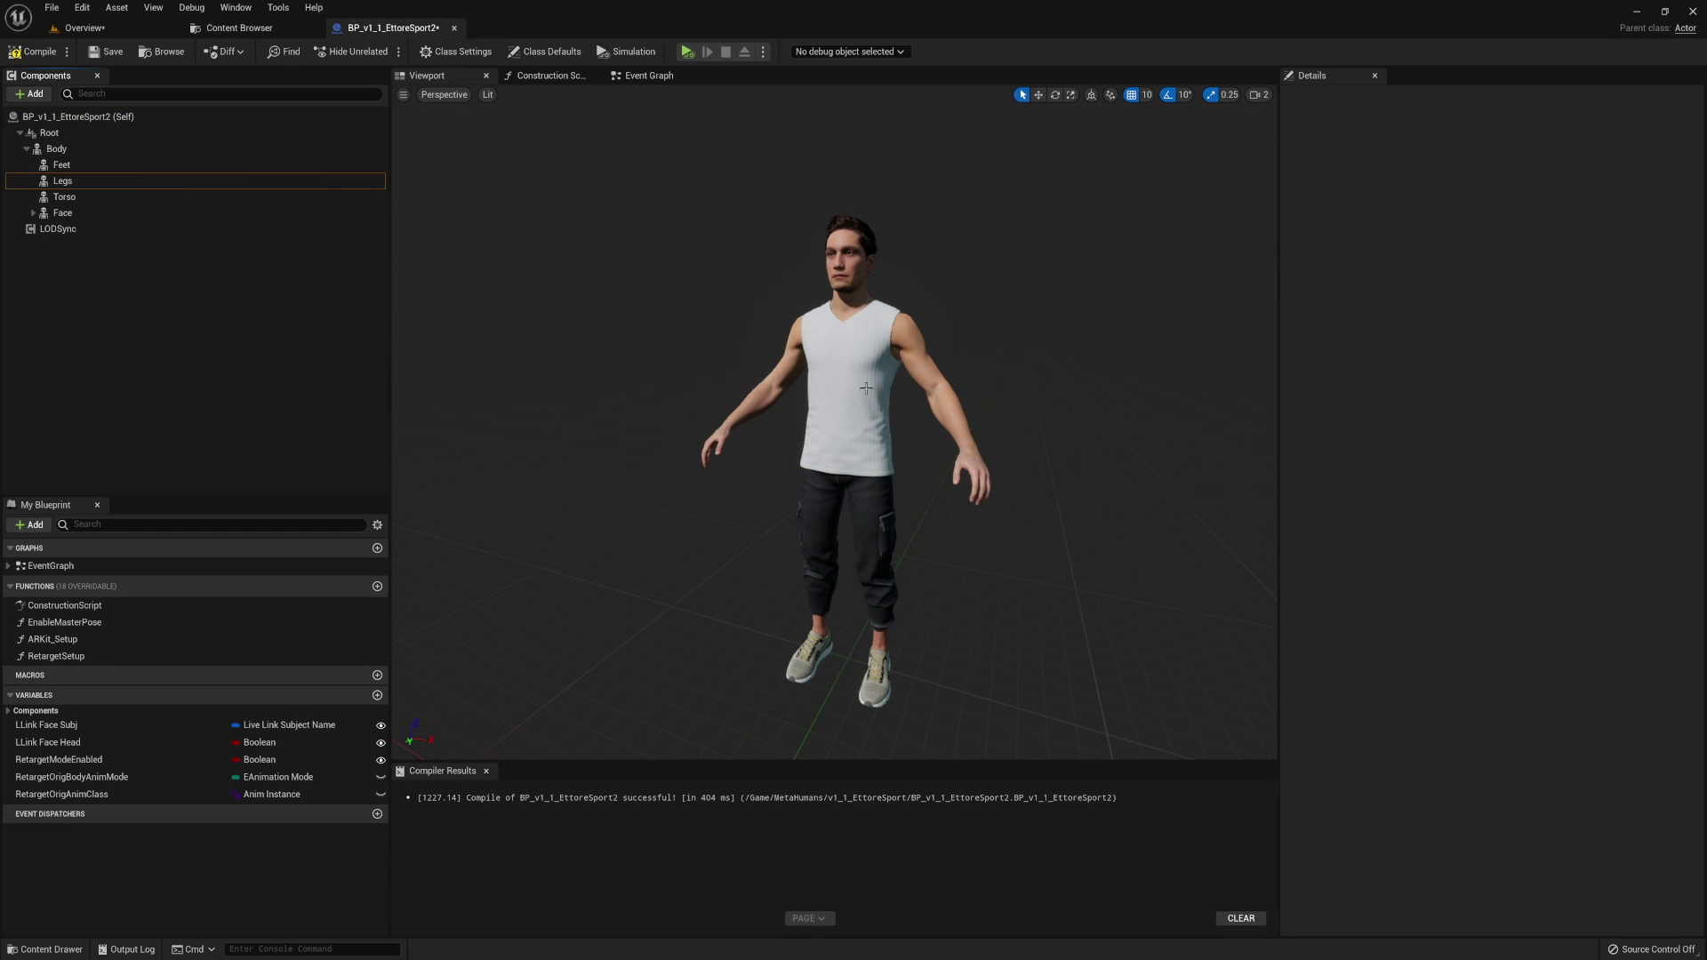
{"action": "scroll", "coordinate": [836, 418], "scroll_direction": "up", "scroll_amount": 5}
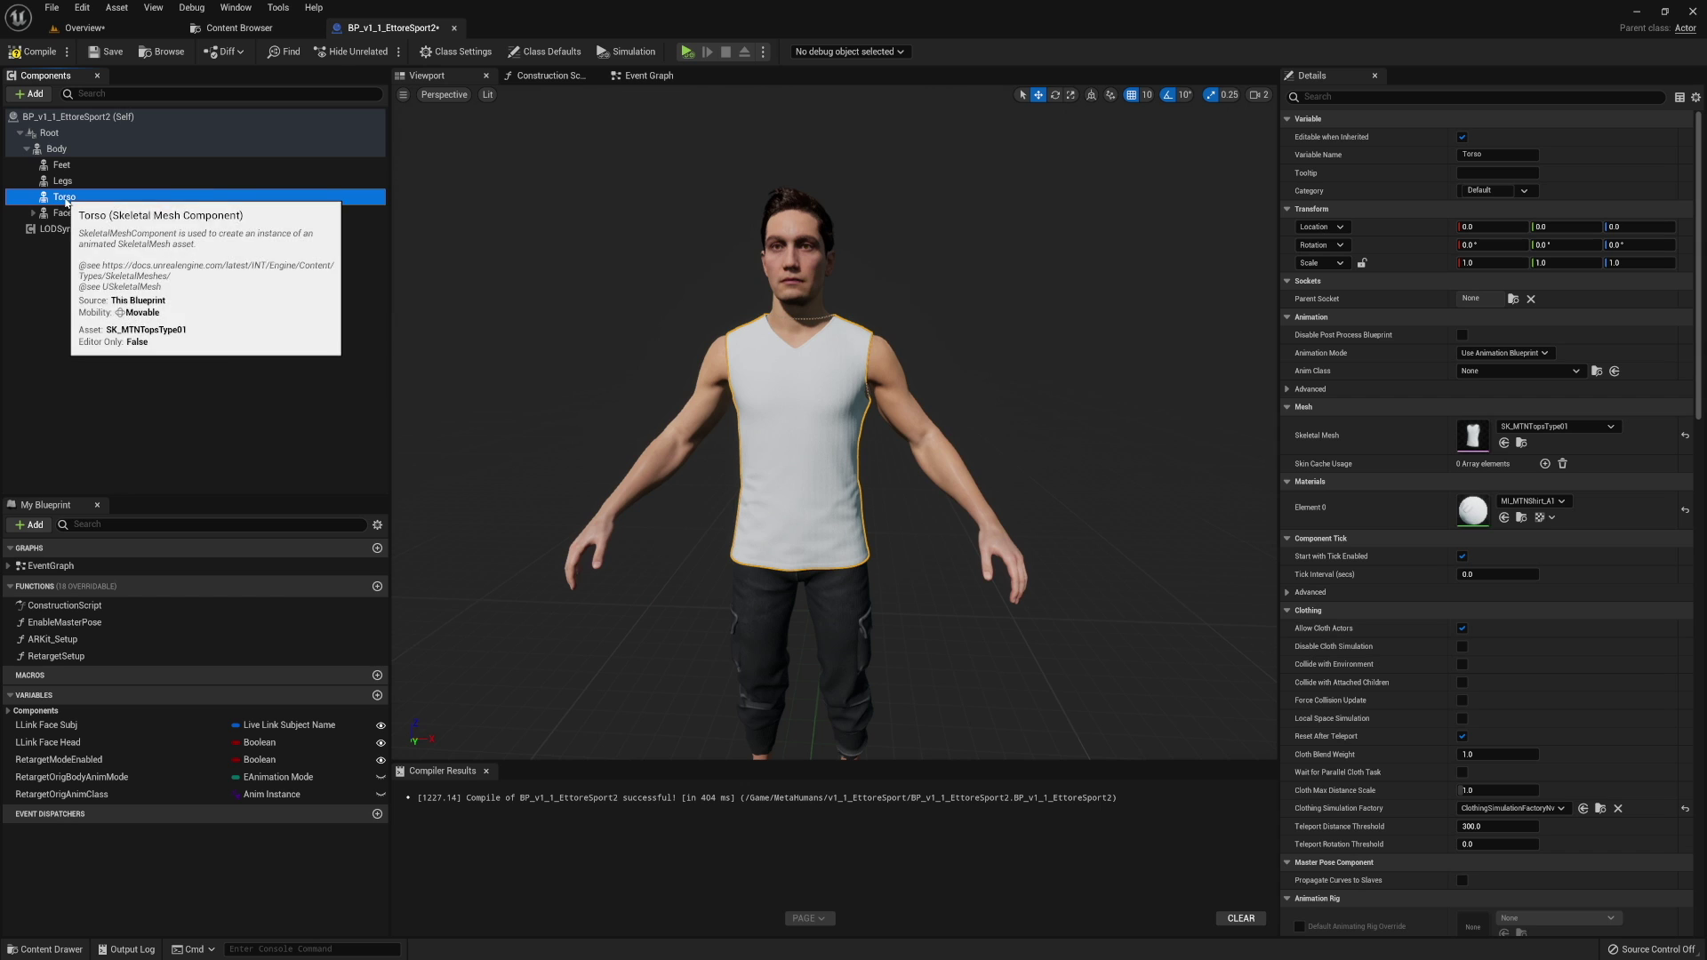
Duplicate the Torso component twice, creating Torso1 and Torso2.
{"action": "right_click", "coordinate": [66, 200]}
{"action": "left_click", "coordinate": [123, 297]}
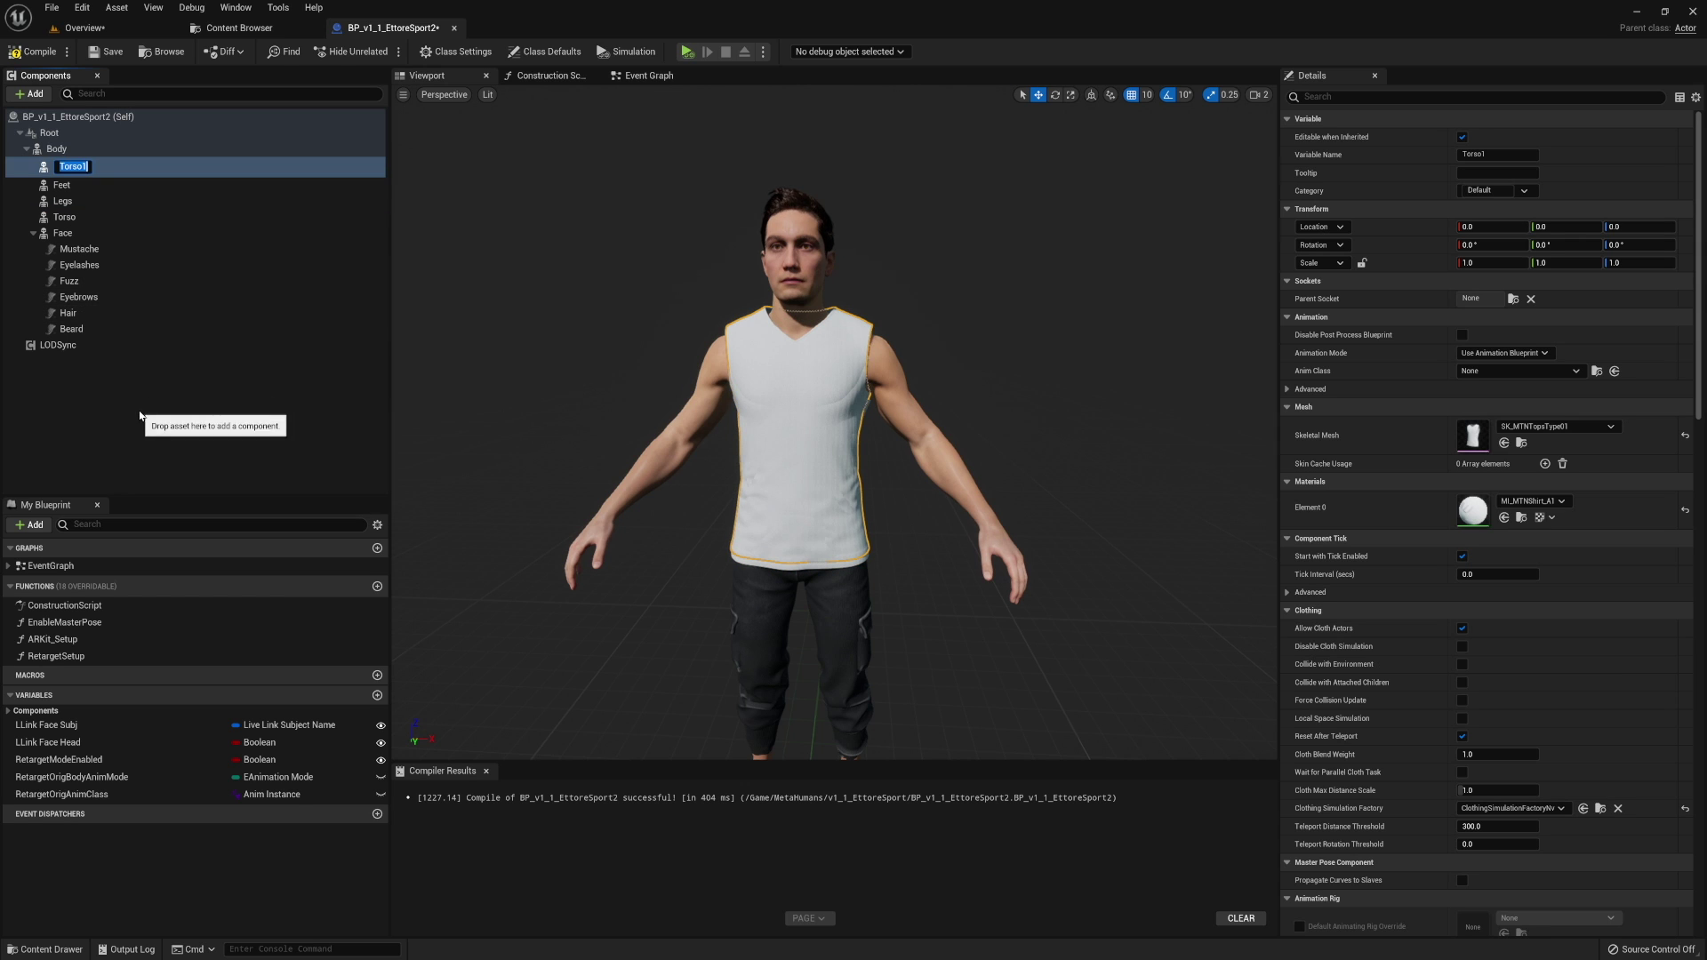
{"action": "right_click", "coordinate": [72, 169]}
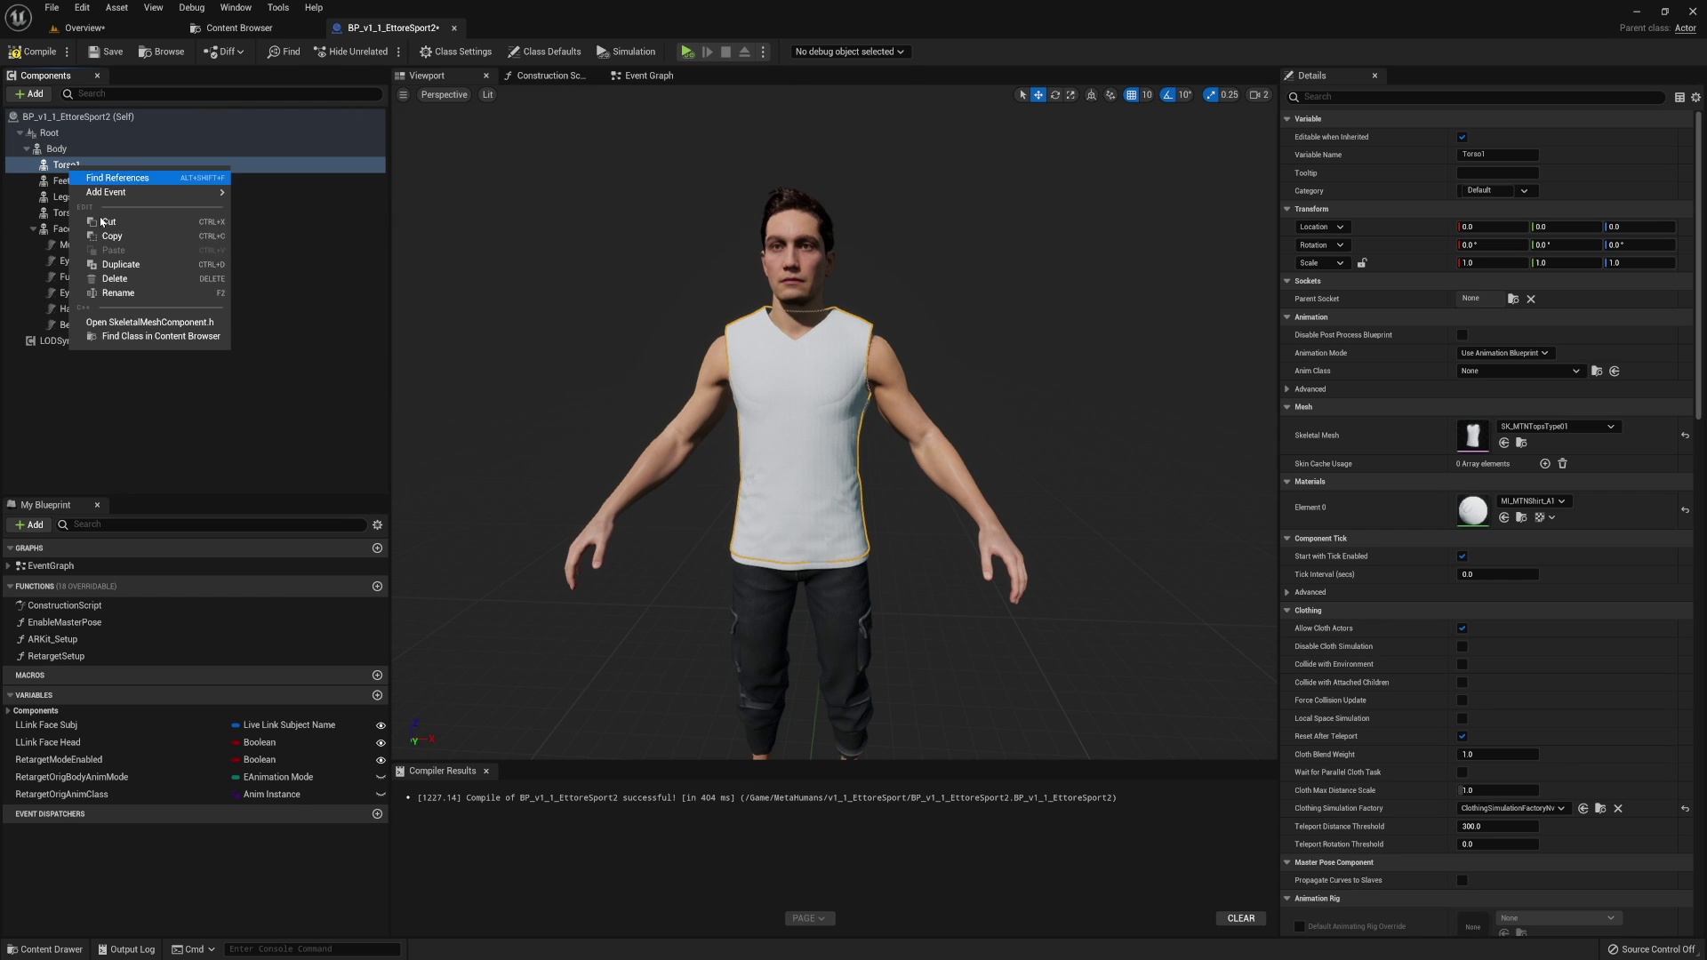
{"action": "left_click", "coordinate": [135, 264]}
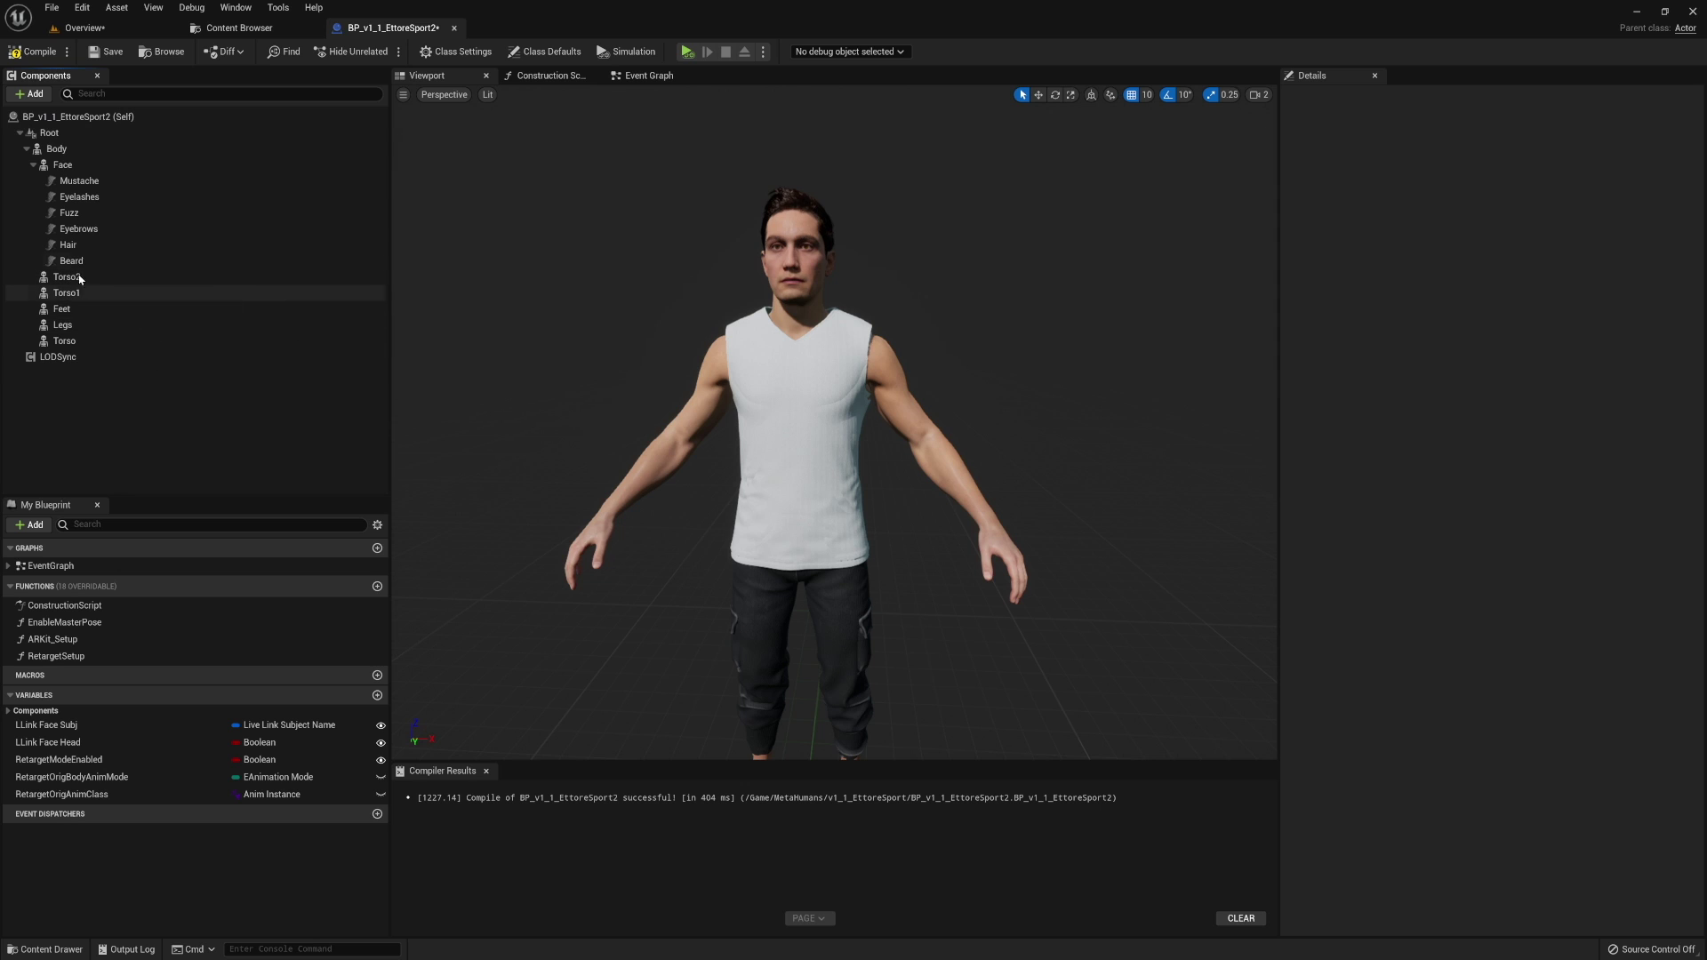
Assign the SK_MTNTopsType02 jacket as Torso1's Skeletal Mesh.
{"action": "left_click", "coordinate": [33, 164]}
{"action": "left_click", "coordinate": [84, 200]}
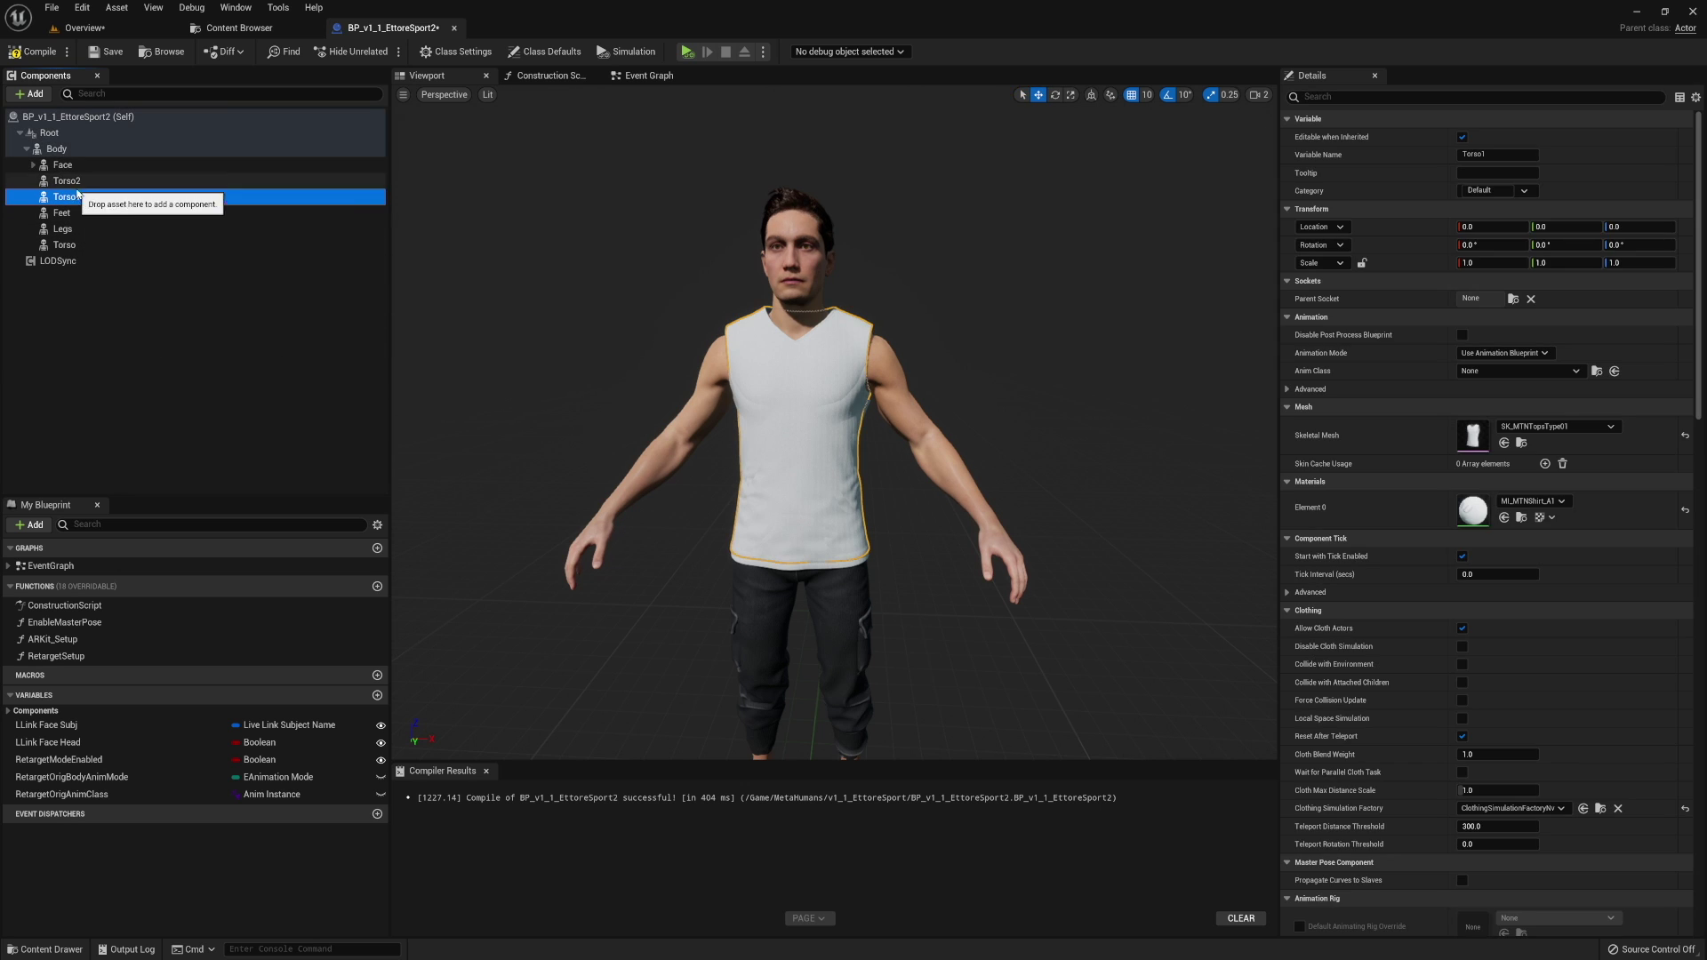
{"action": "left_click", "coordinate": [239, 28]}
{"action": "left_click", "coordinate": [1523, 147]}
{"action": "left_click", "coordinate": [391, 27]}
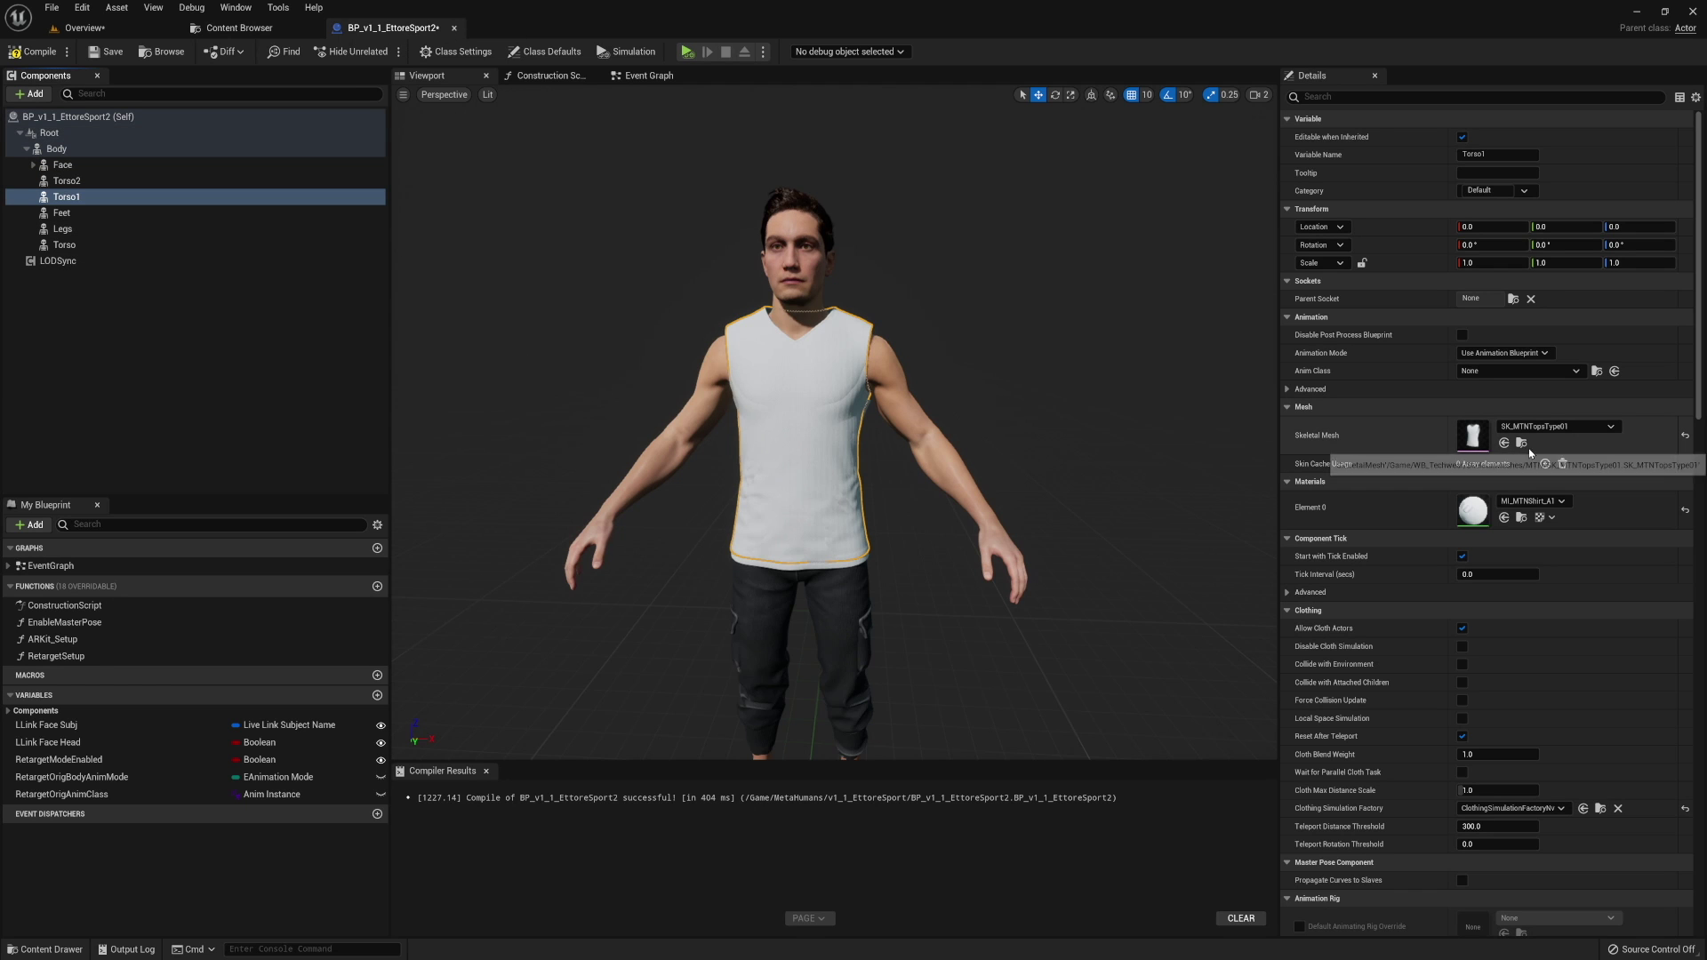
{"action": "left_click", "coordinate": [1503, 443]}
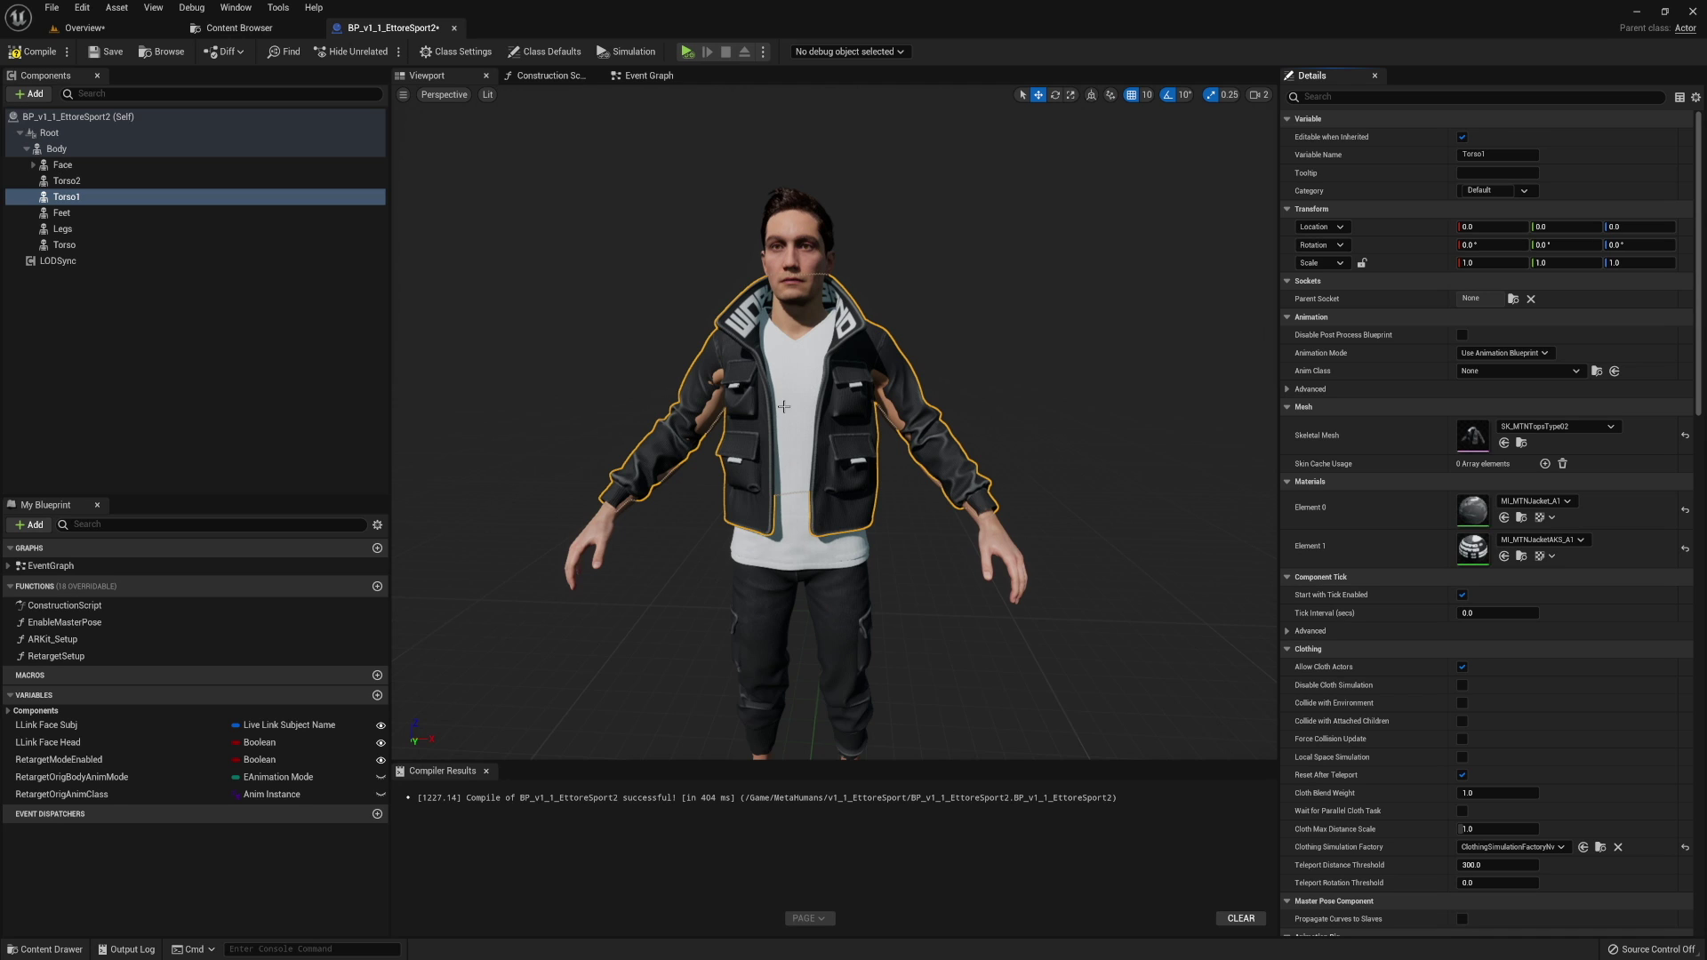
Assign SK_MTNTopsType03Chaos straps to Torso2 and orbit to view the character's back.
{"action": "left_click", "coordinate": [238, 28]}
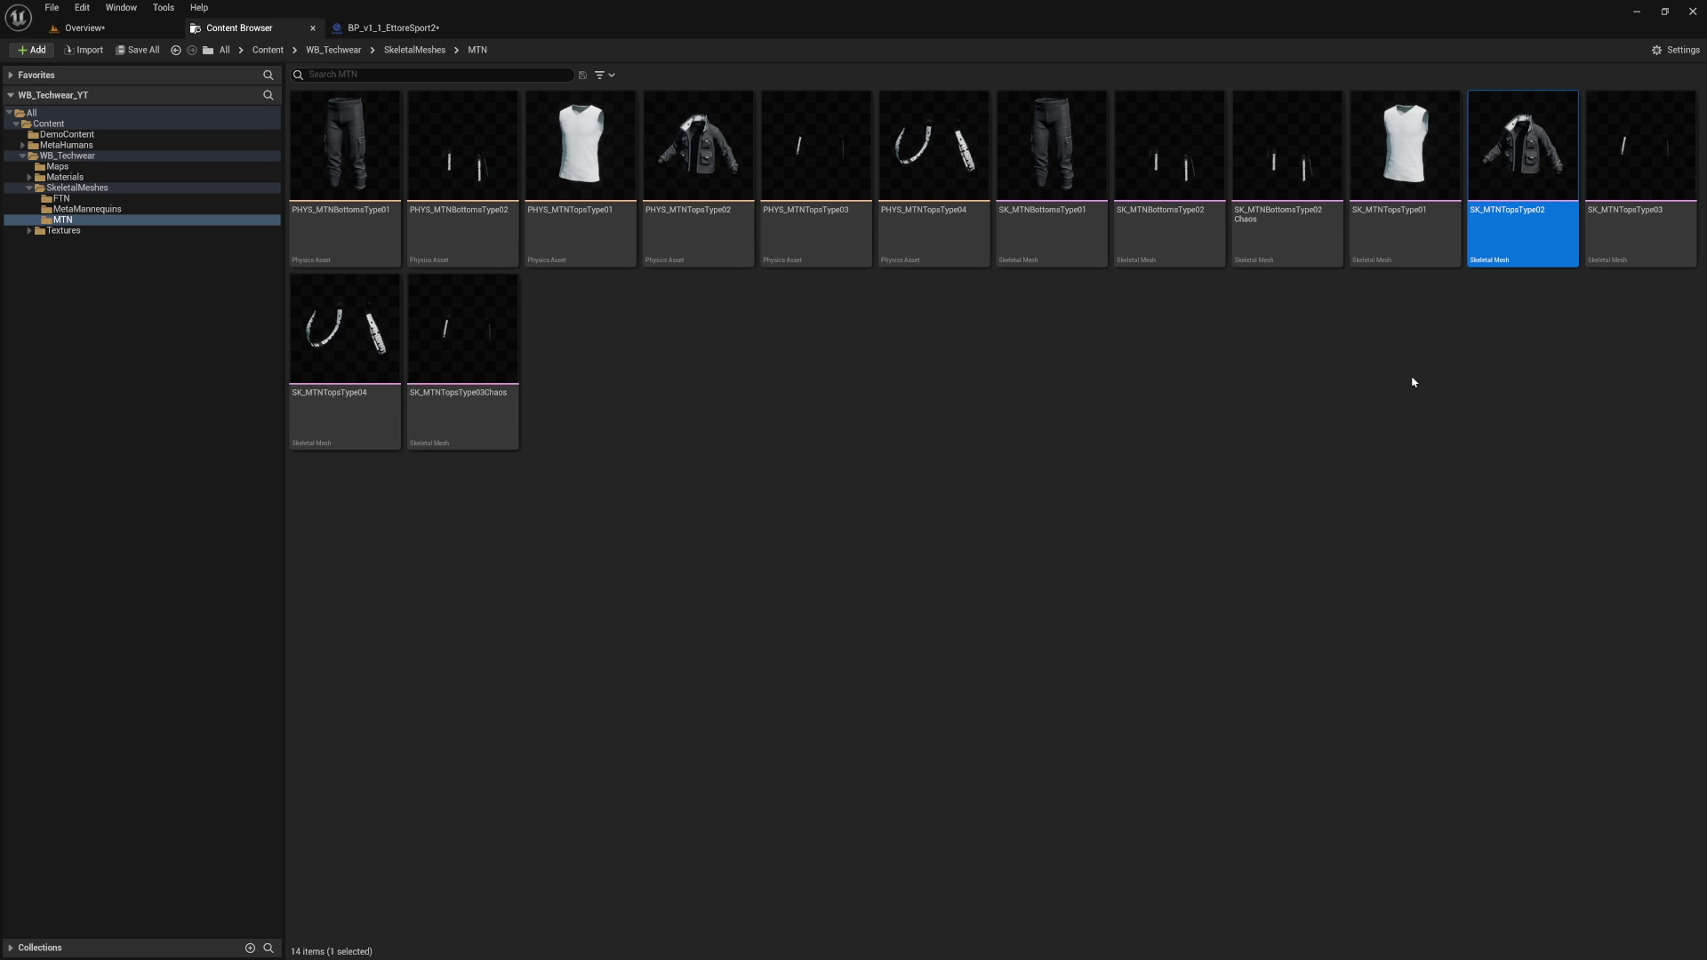
{"action": "left_click", "coordinate": [504, 346]}
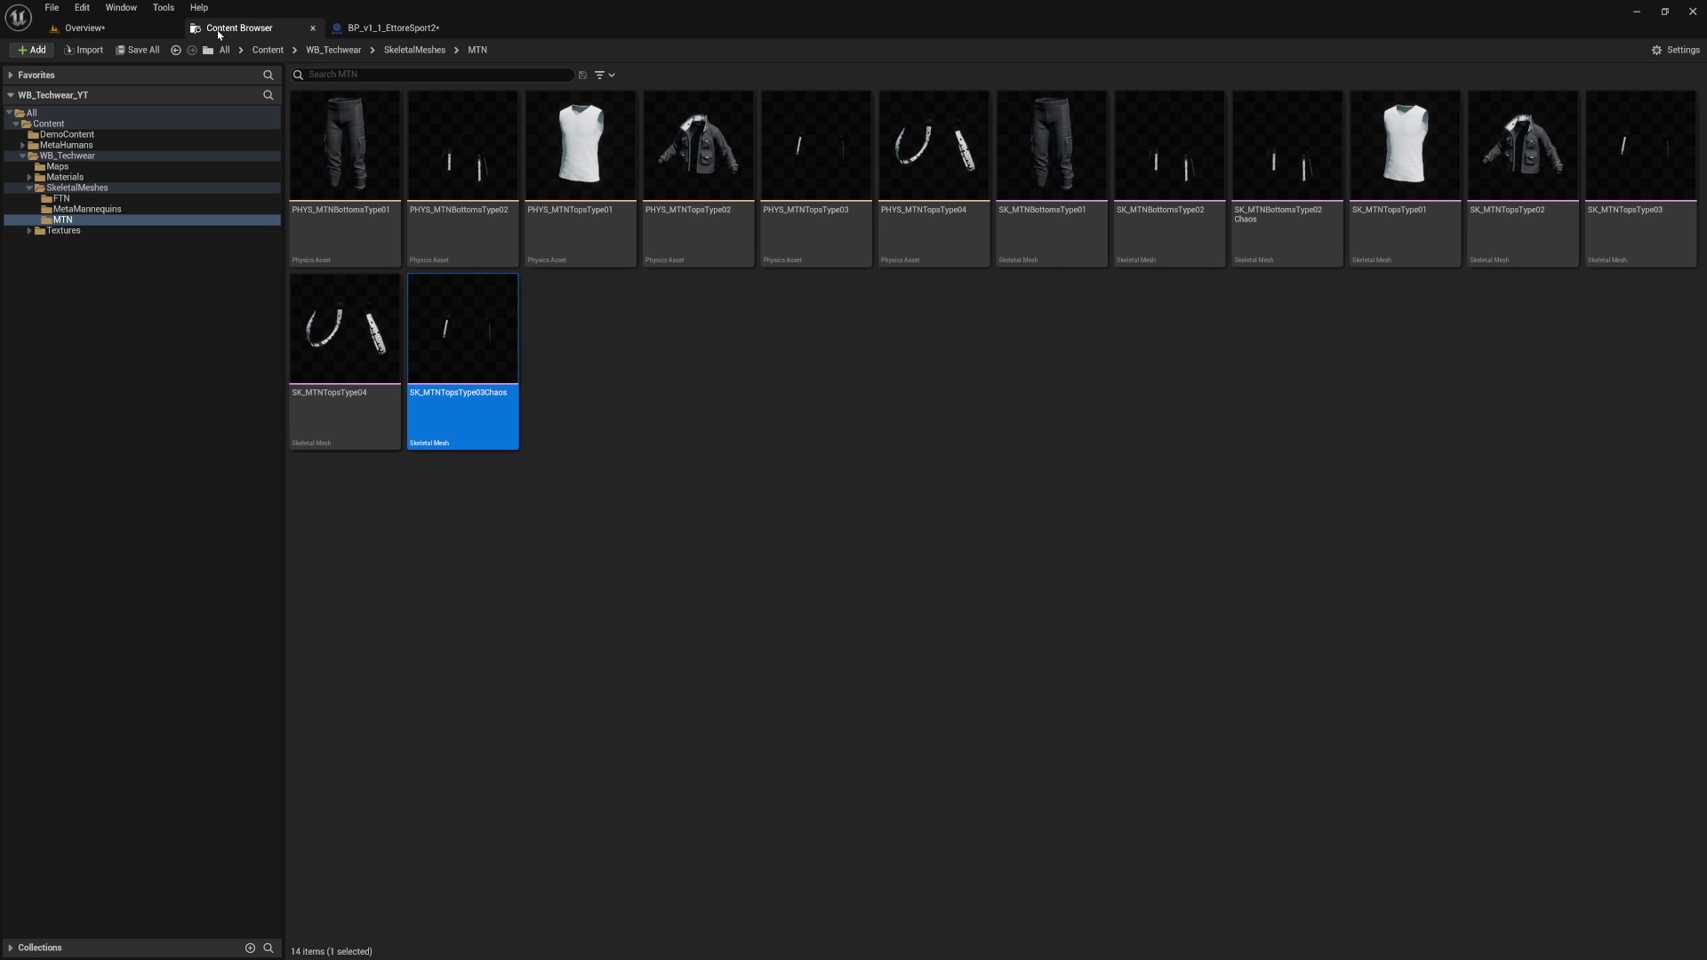
{"action": "left_click", "coordinate": [392, 27]}
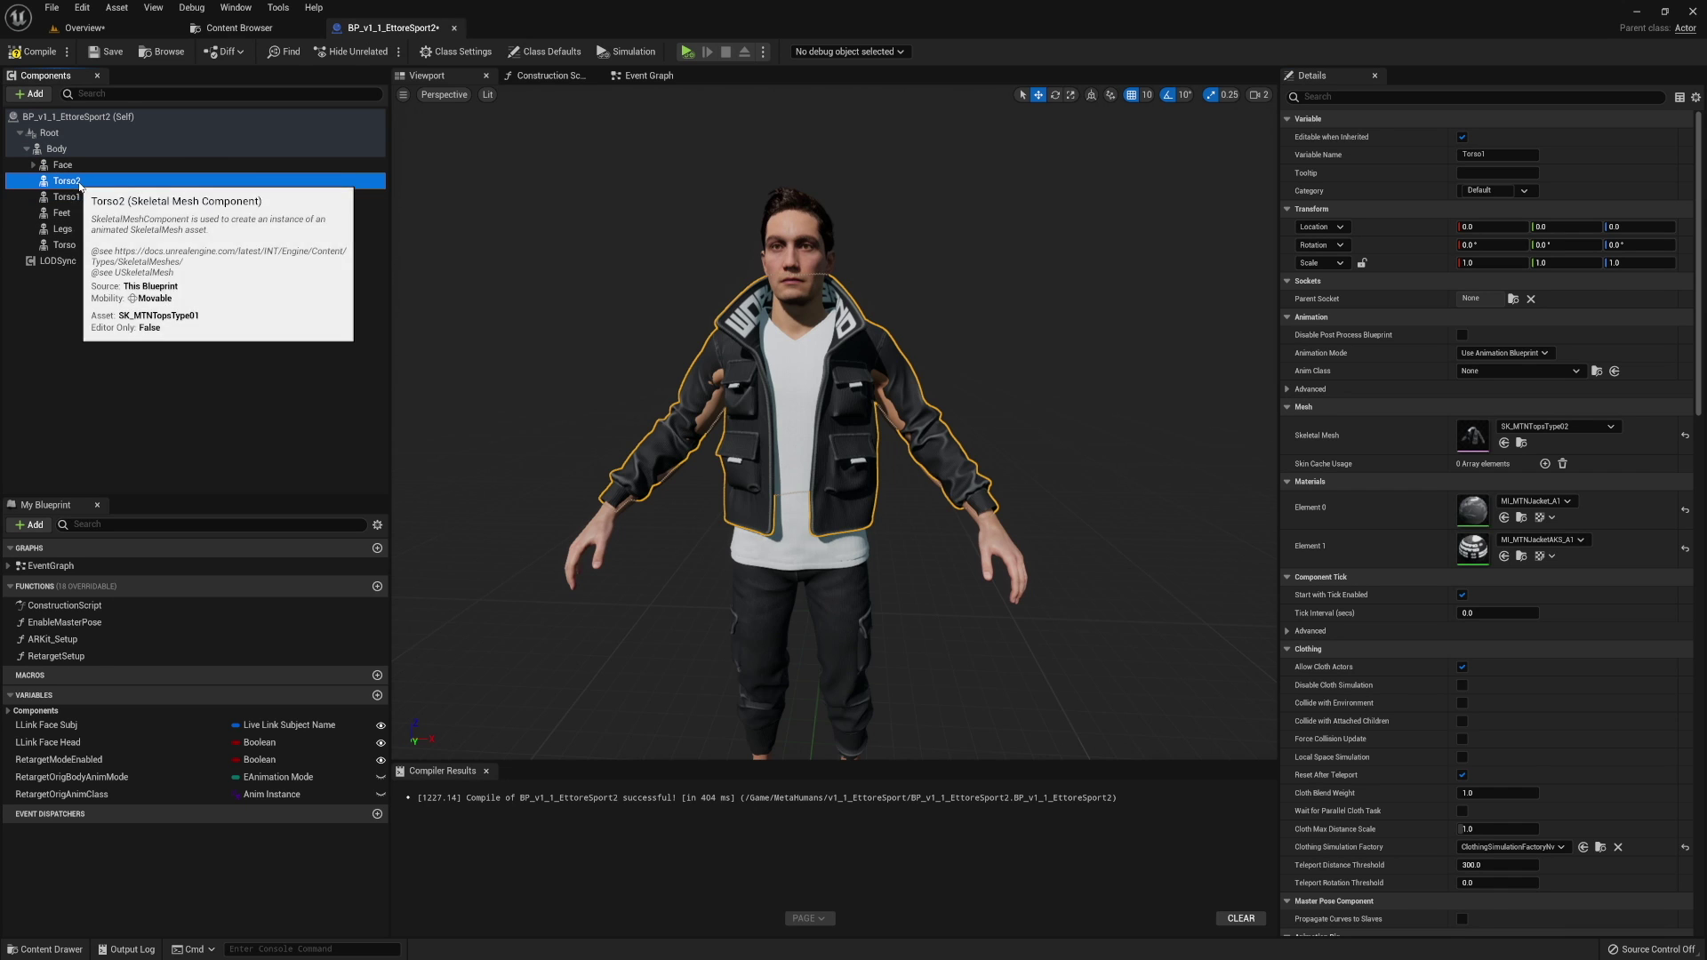
{"action": "left_click", "coordinate": [1504, 444]}
{"action": "left_click_drag", "start_coordinate": [932, 439], "coordinate": [1289, 444], "text": "alt"}
{"action": "mouse_move", "coordinate": [931, 445]}
{"action": "right_mouse_down", "text": "alt"}
{"action": "mouse_move", "coordinate": [931, 391]}
{"action": "mouse_move", "coordinate": [931, 444]}
{"action": "right_mouse_up", "text": "alt"}
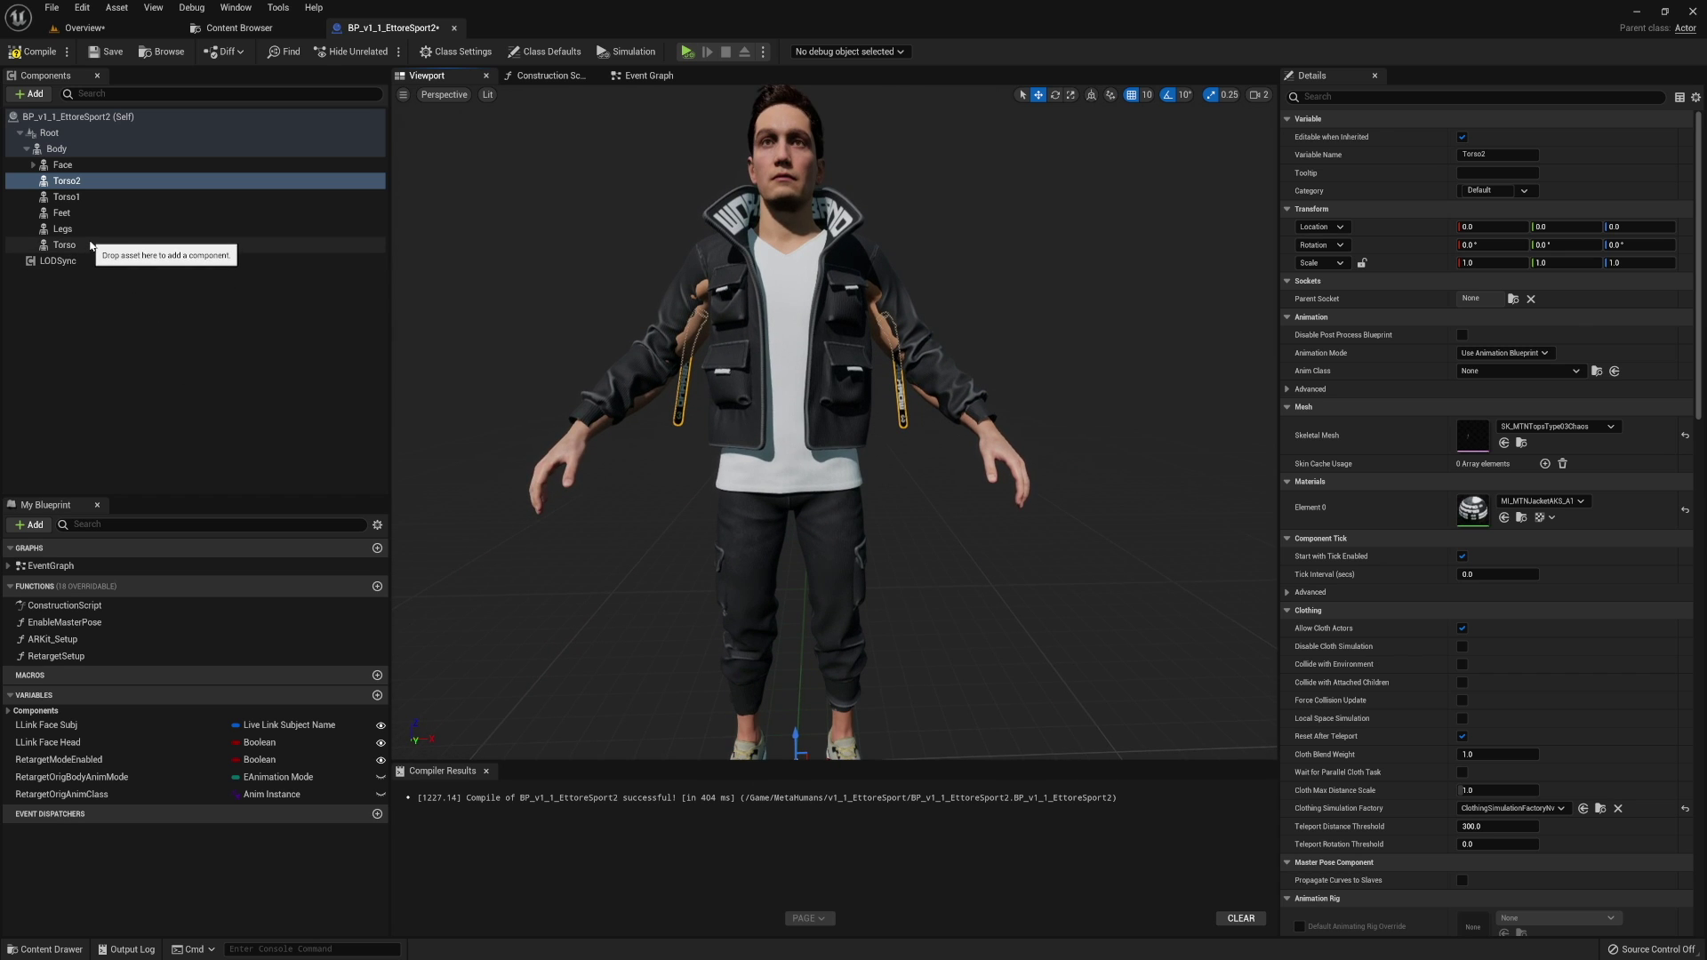
Duplicate the Legs component twice, creating Legs1 and Legs2.
{"action": "left_click", "coordinate": [64, 229]}
{"action": "right_click", "coordinate": [71, 228]}
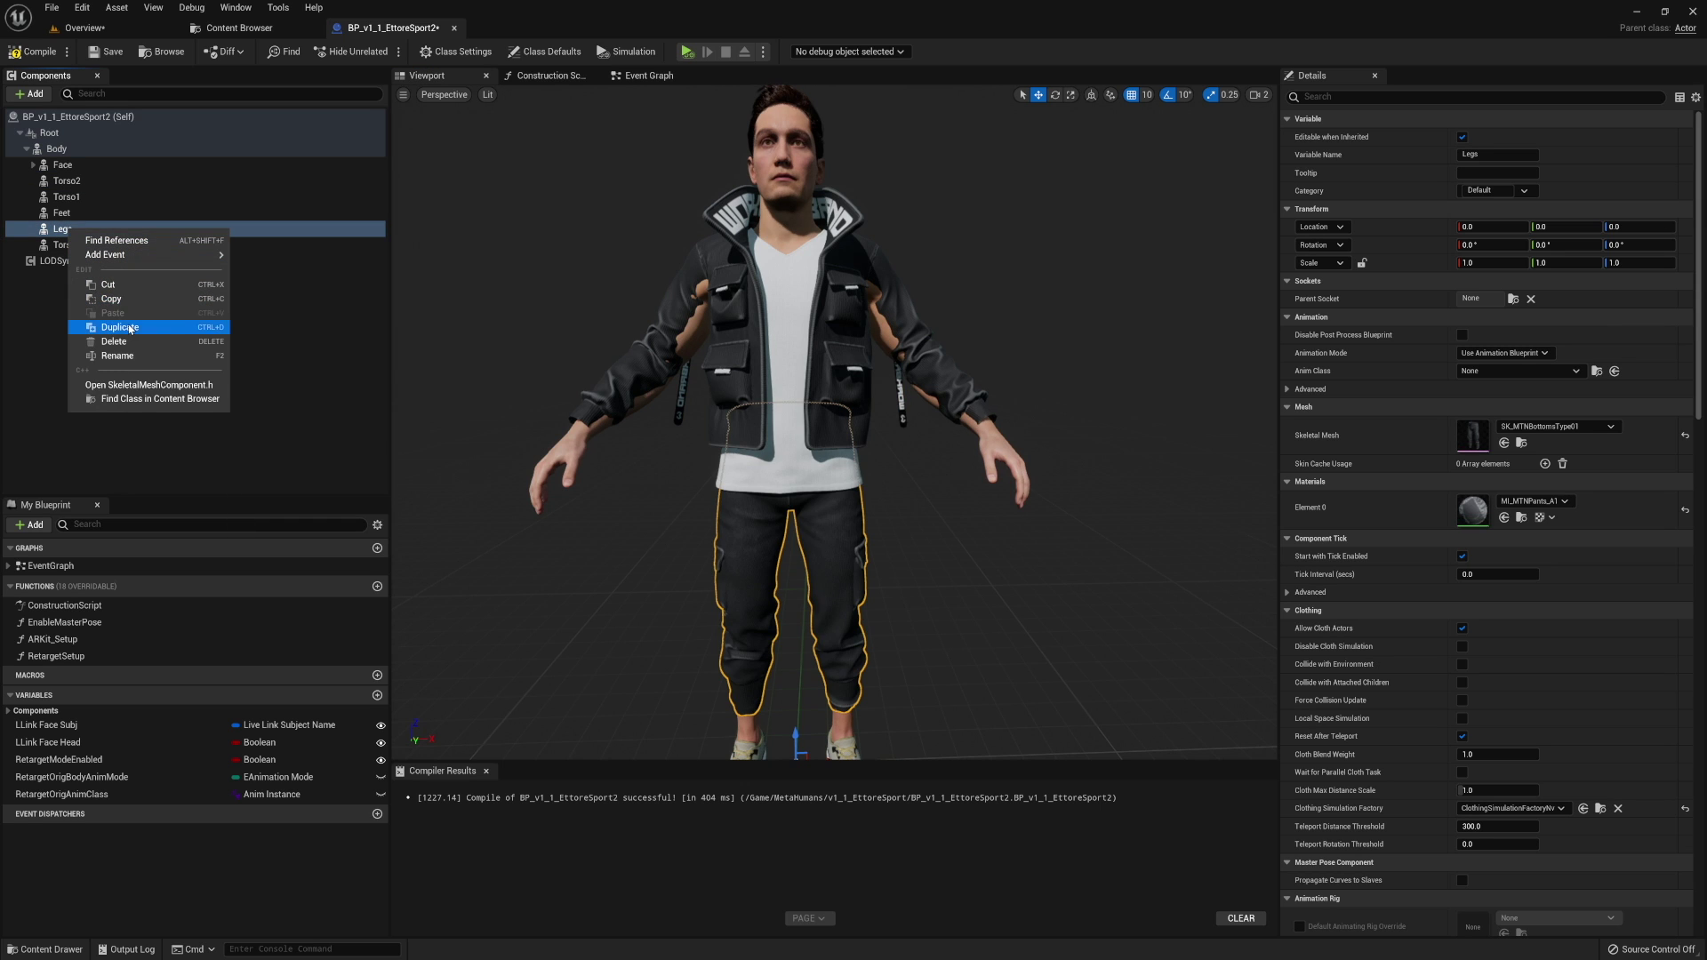
{"action": "left_click", "coordinate": [129, 326]}
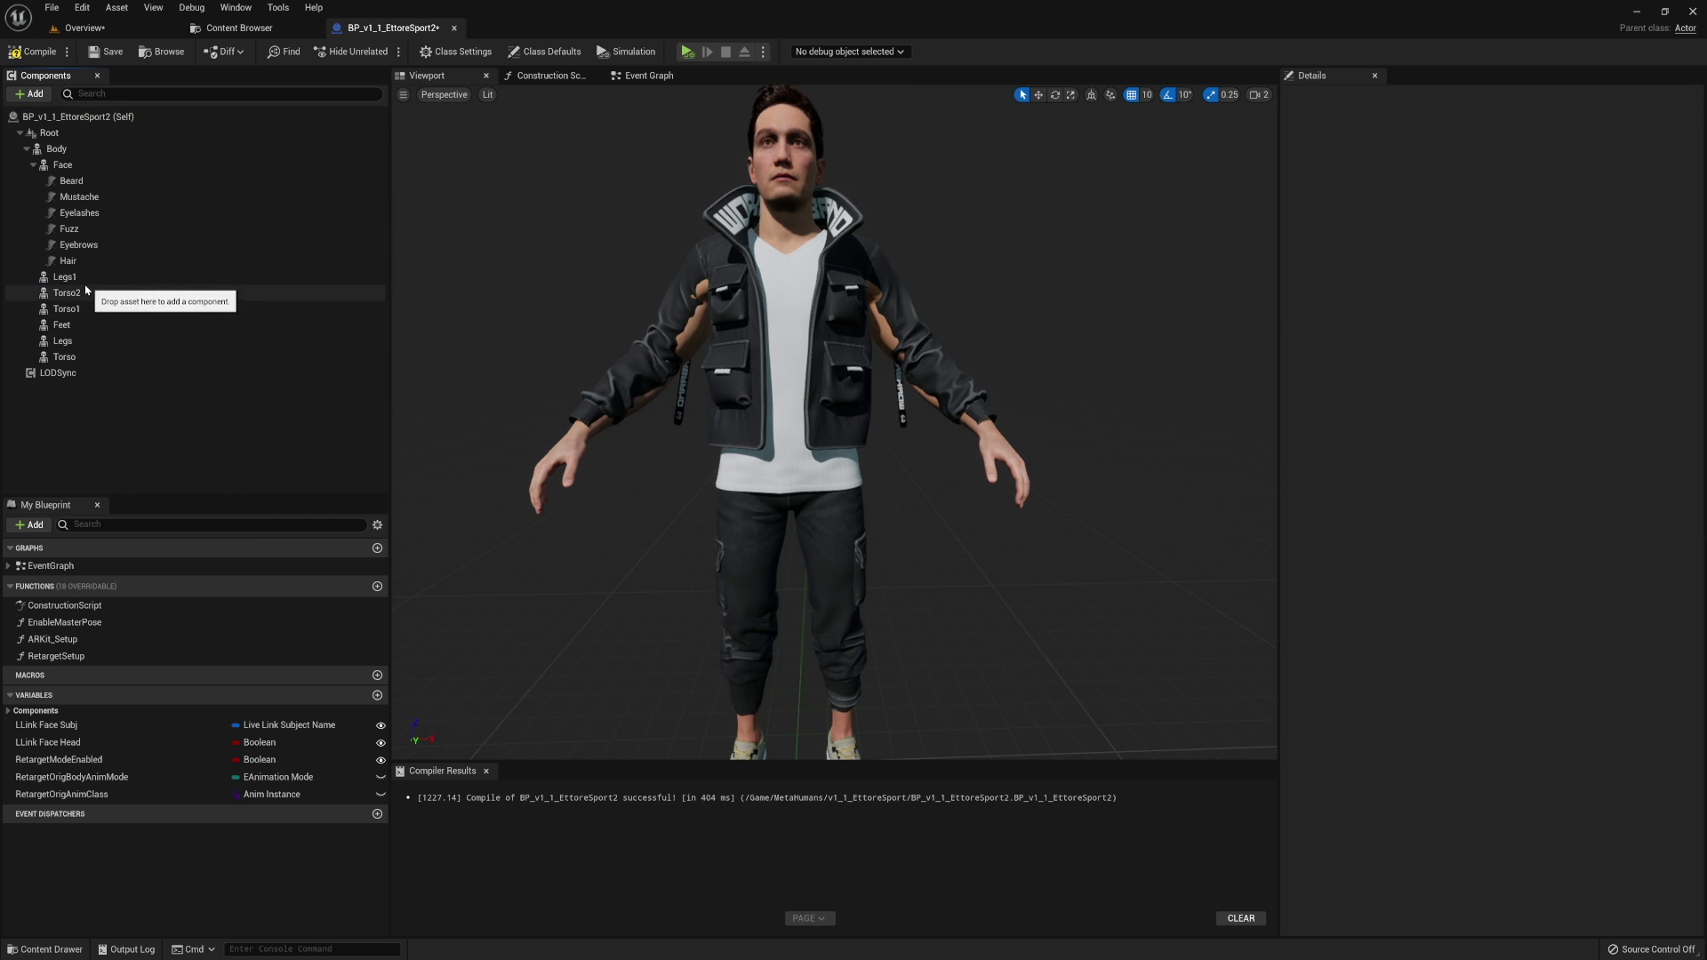
{"action": "right_click", "coordinate": [65, 283]}
{"action": "left_click", "coordinate": [125, 382]}
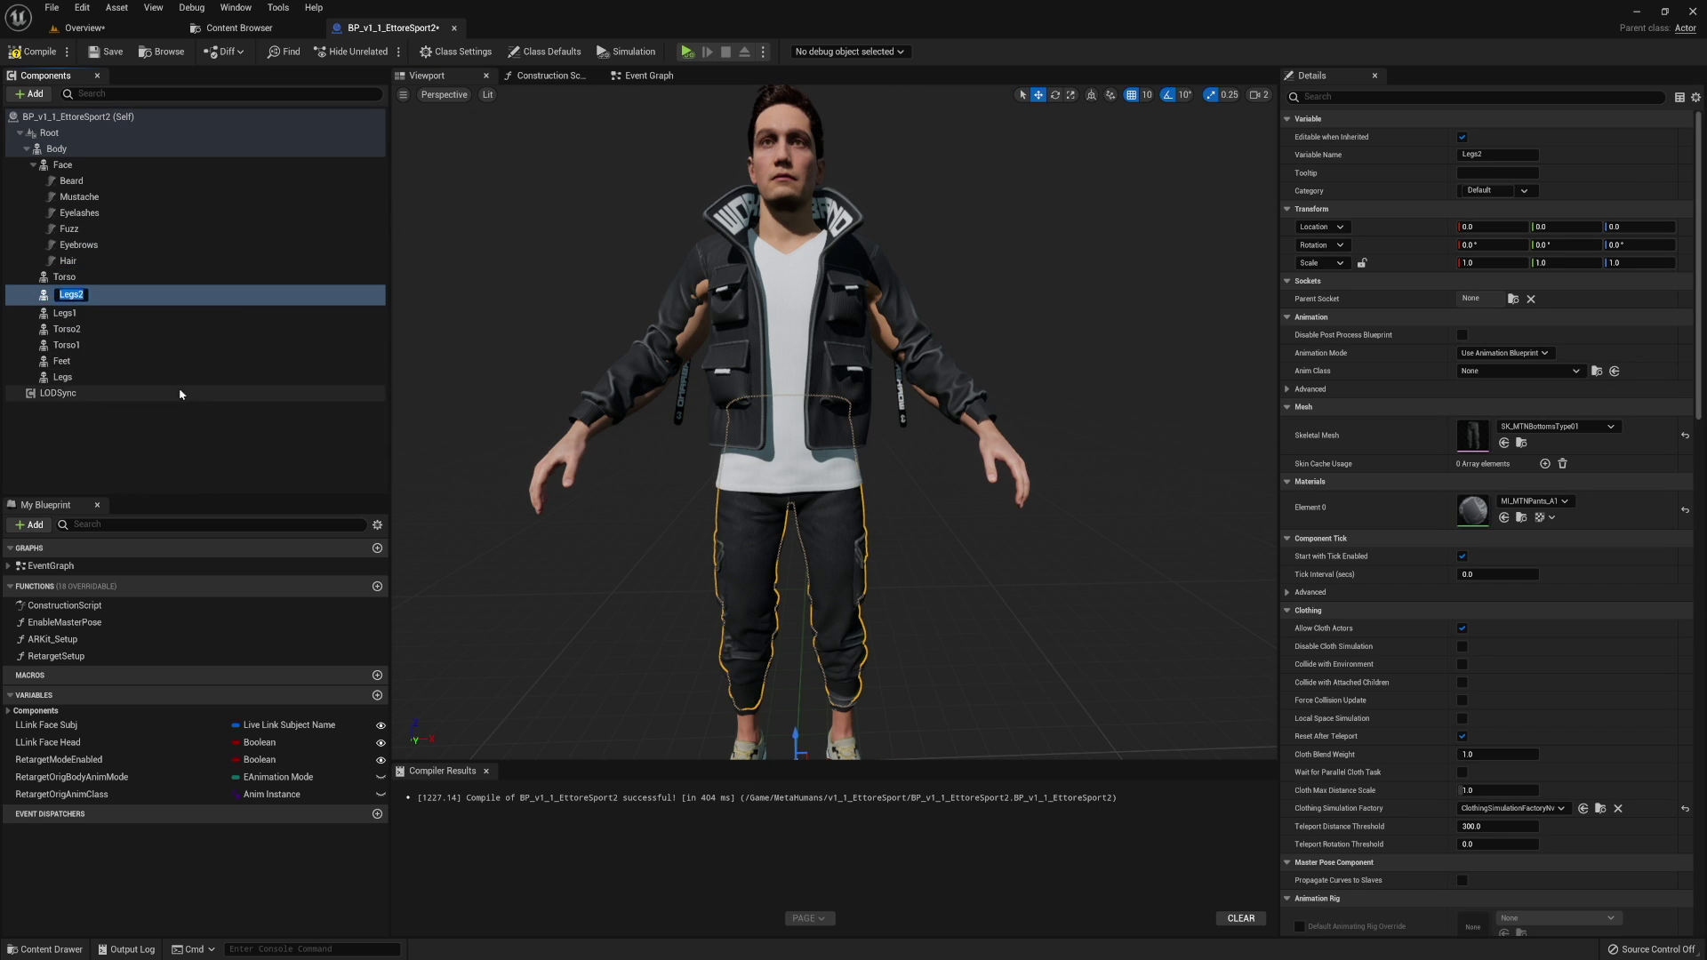
Assign SK_MTNTopsType04 as Legs1's Skeletal Mesh.
{"action": "left_click", "coordinate": [79, 310]}
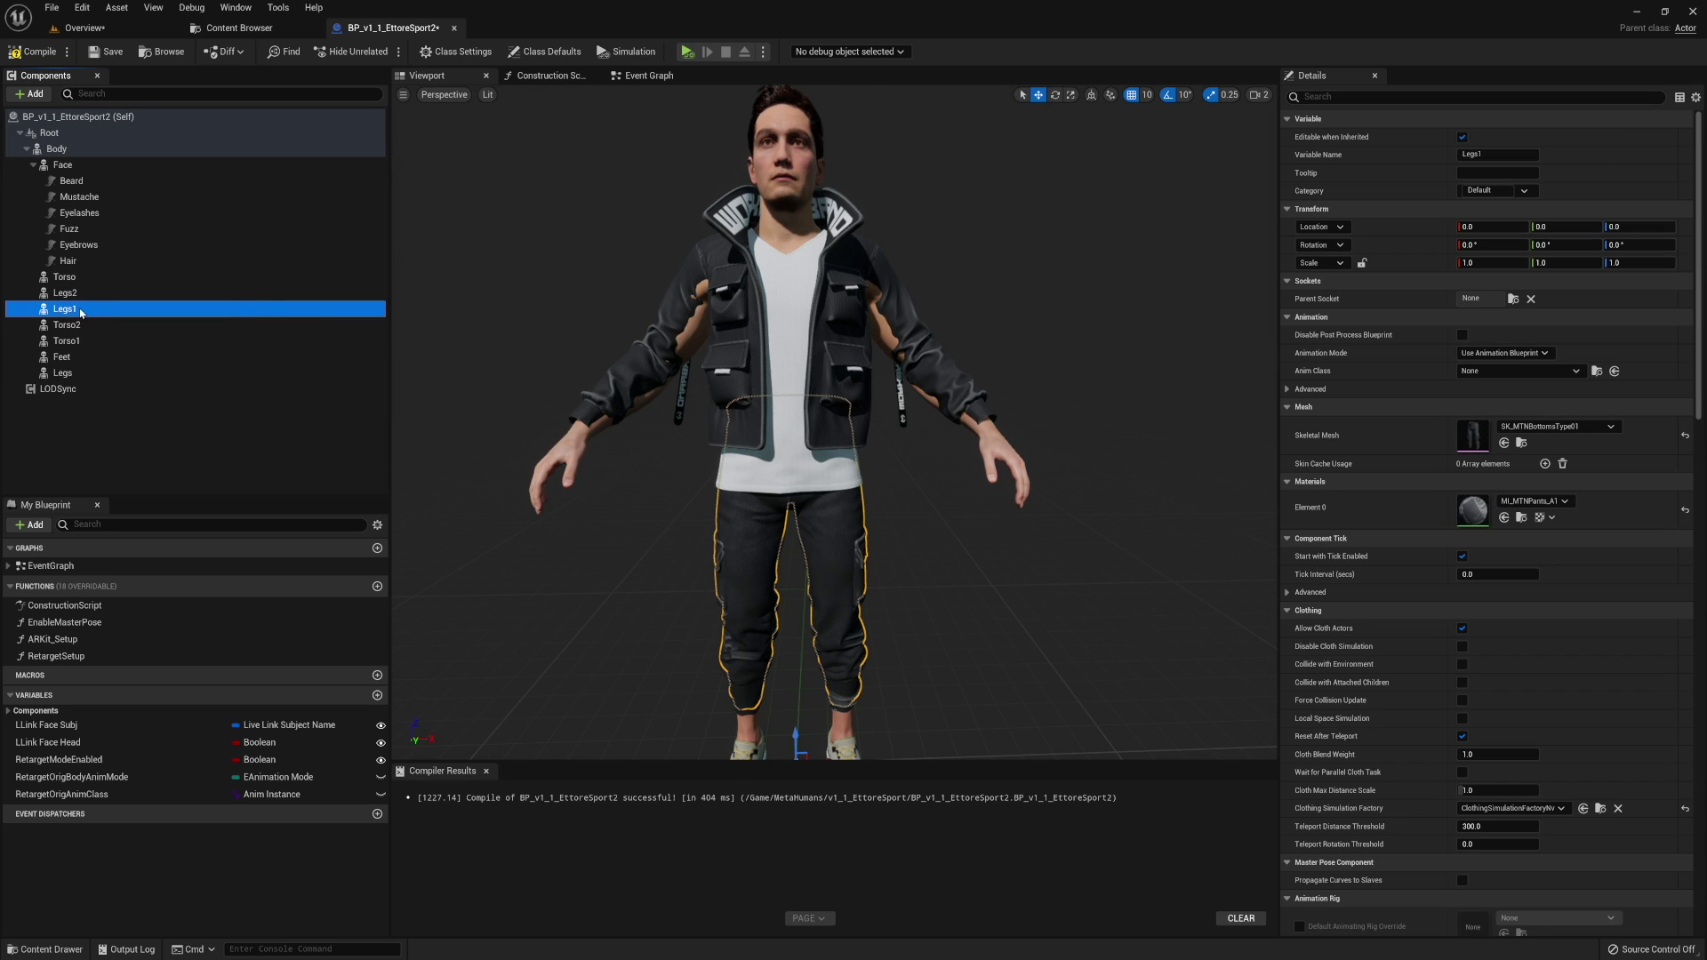
{"action": "left_click", "coordinate": [239, 28]}
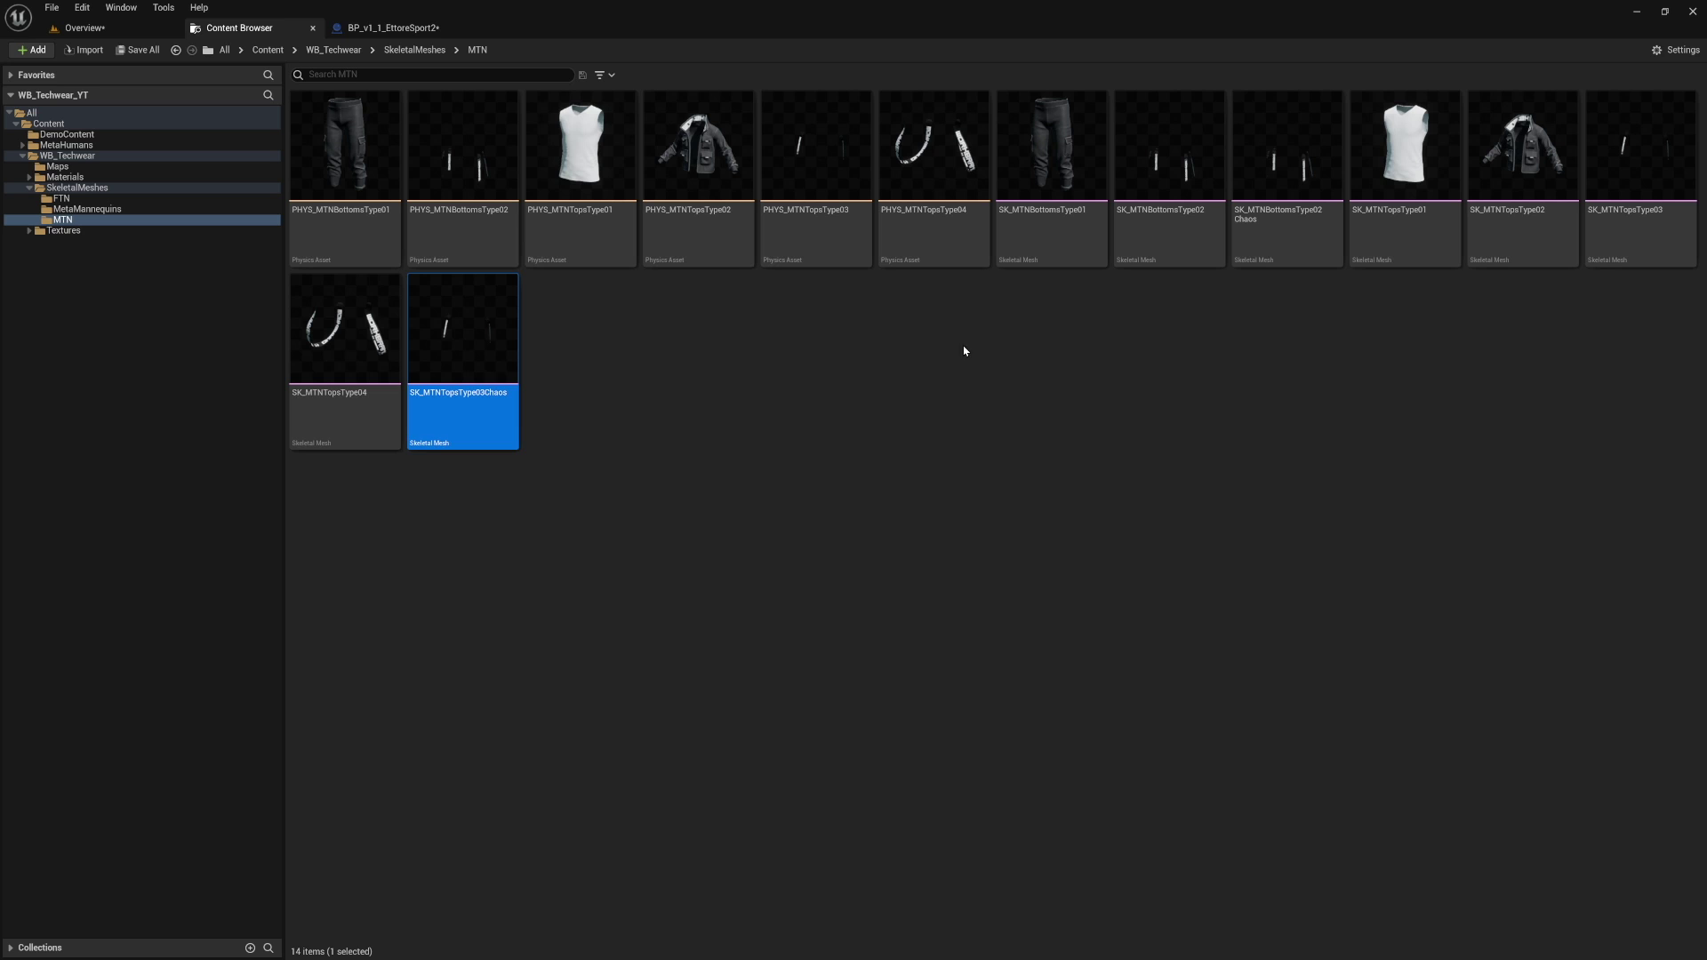
{"action": "left_click", "coordinate": [391, 27]}
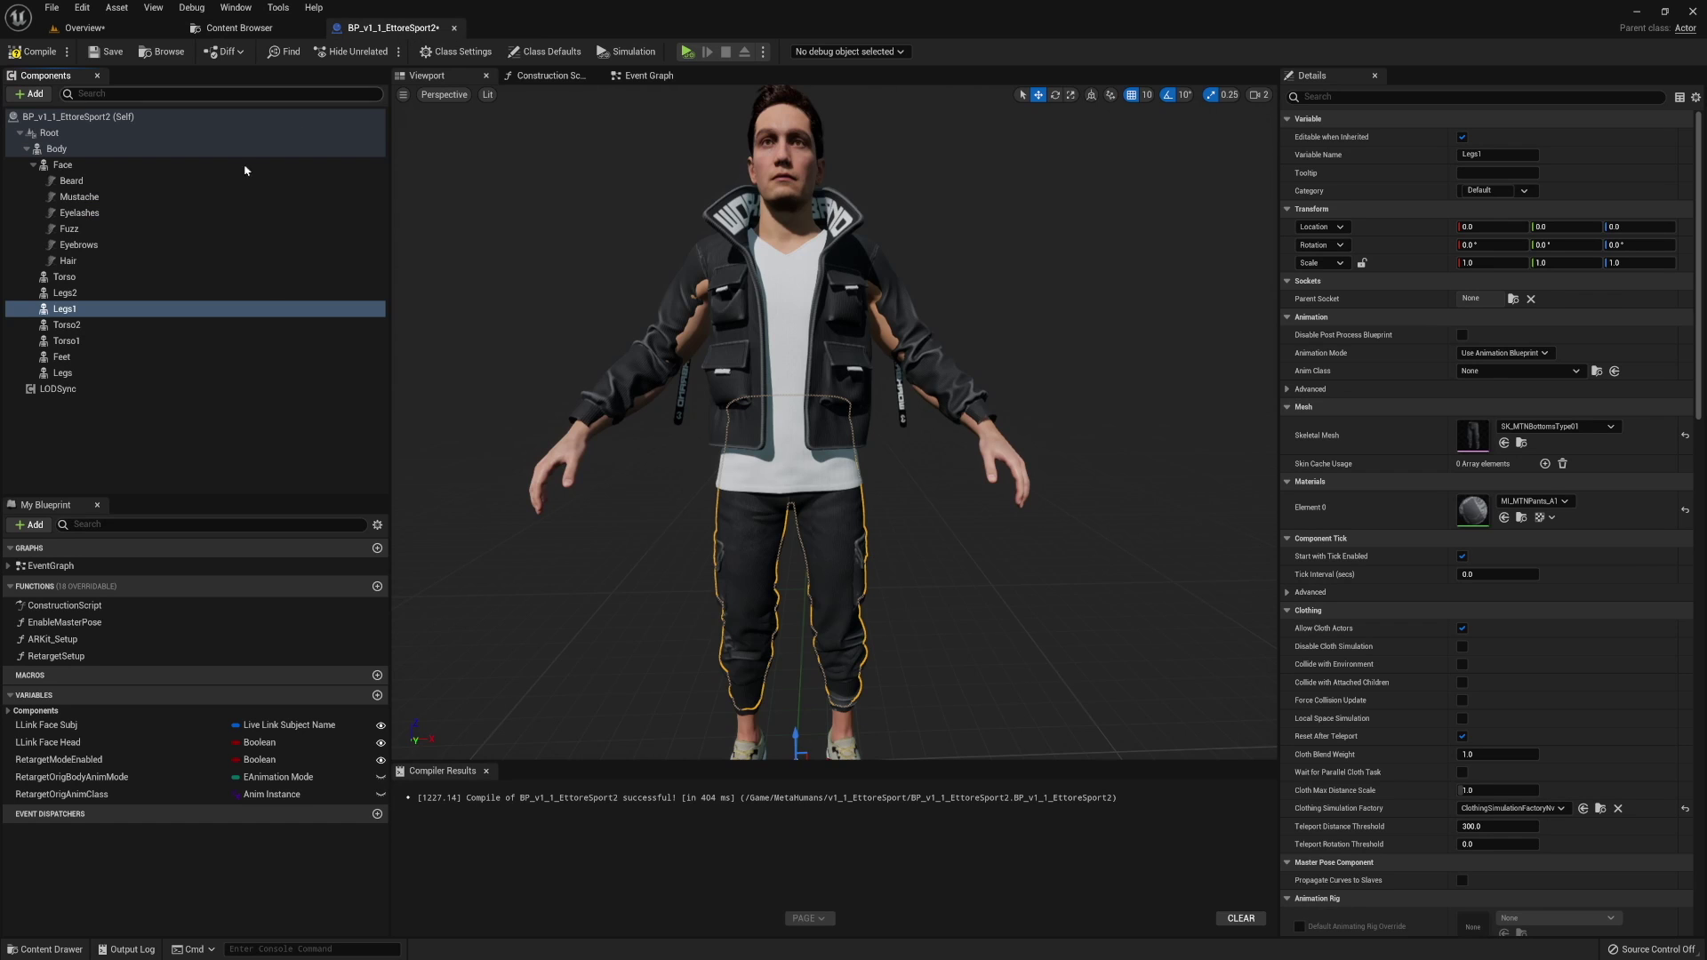
{"action": "left_click", "coordinate": [1504, 444]}
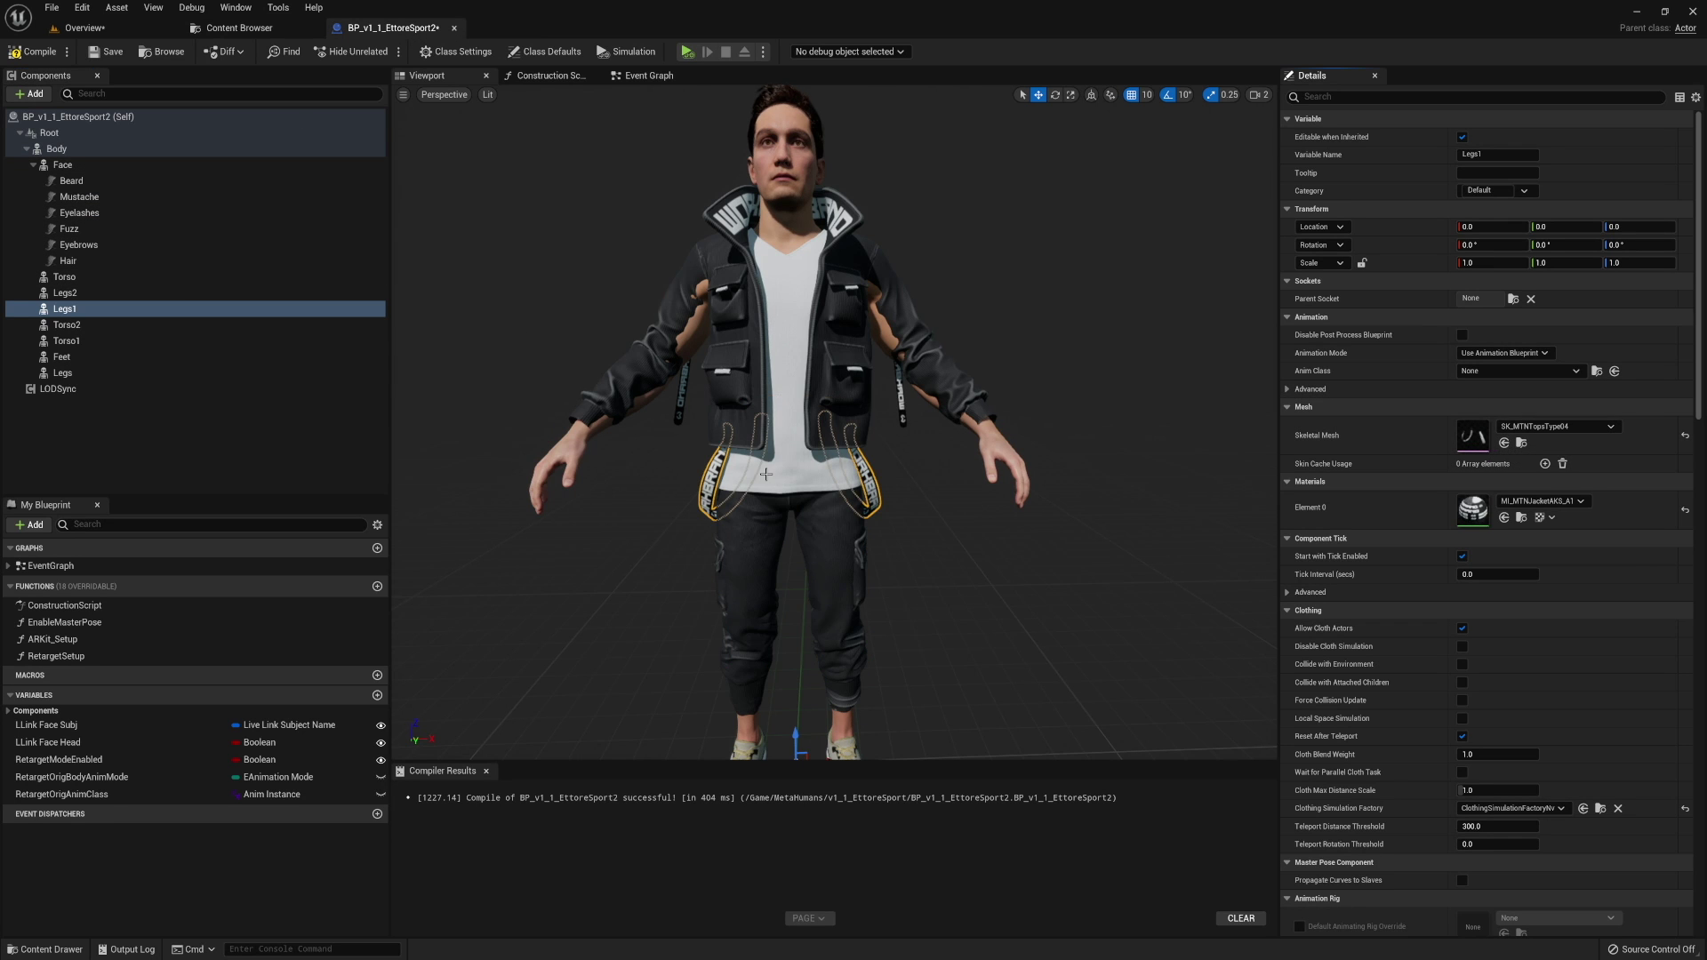
Assign SK_MTNBottomsType02Chaos pant straps to Legs2 and orbit to view the full outfit.
{"action": "left_click", "coordinate": [238, 27]}
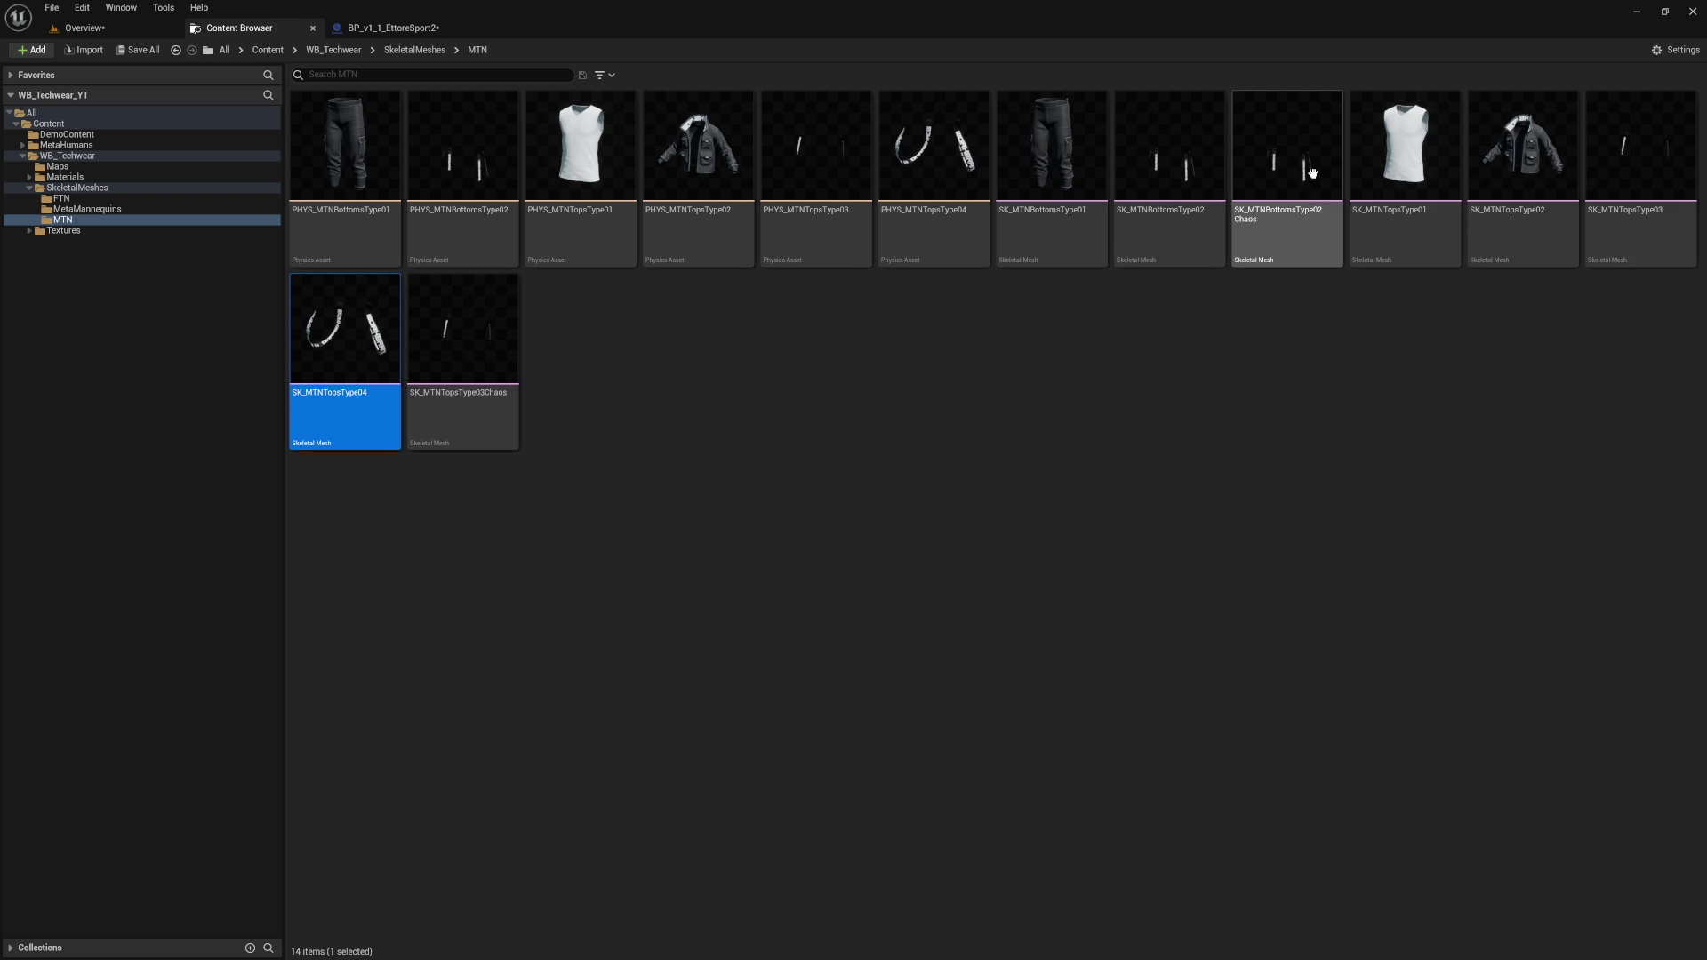
{"action": "left_click", "coordinate": [1280, 171]}
{"action": "left_click_drag", "start_coordinate": [1280, 171], "coordinate": [133, 294]}
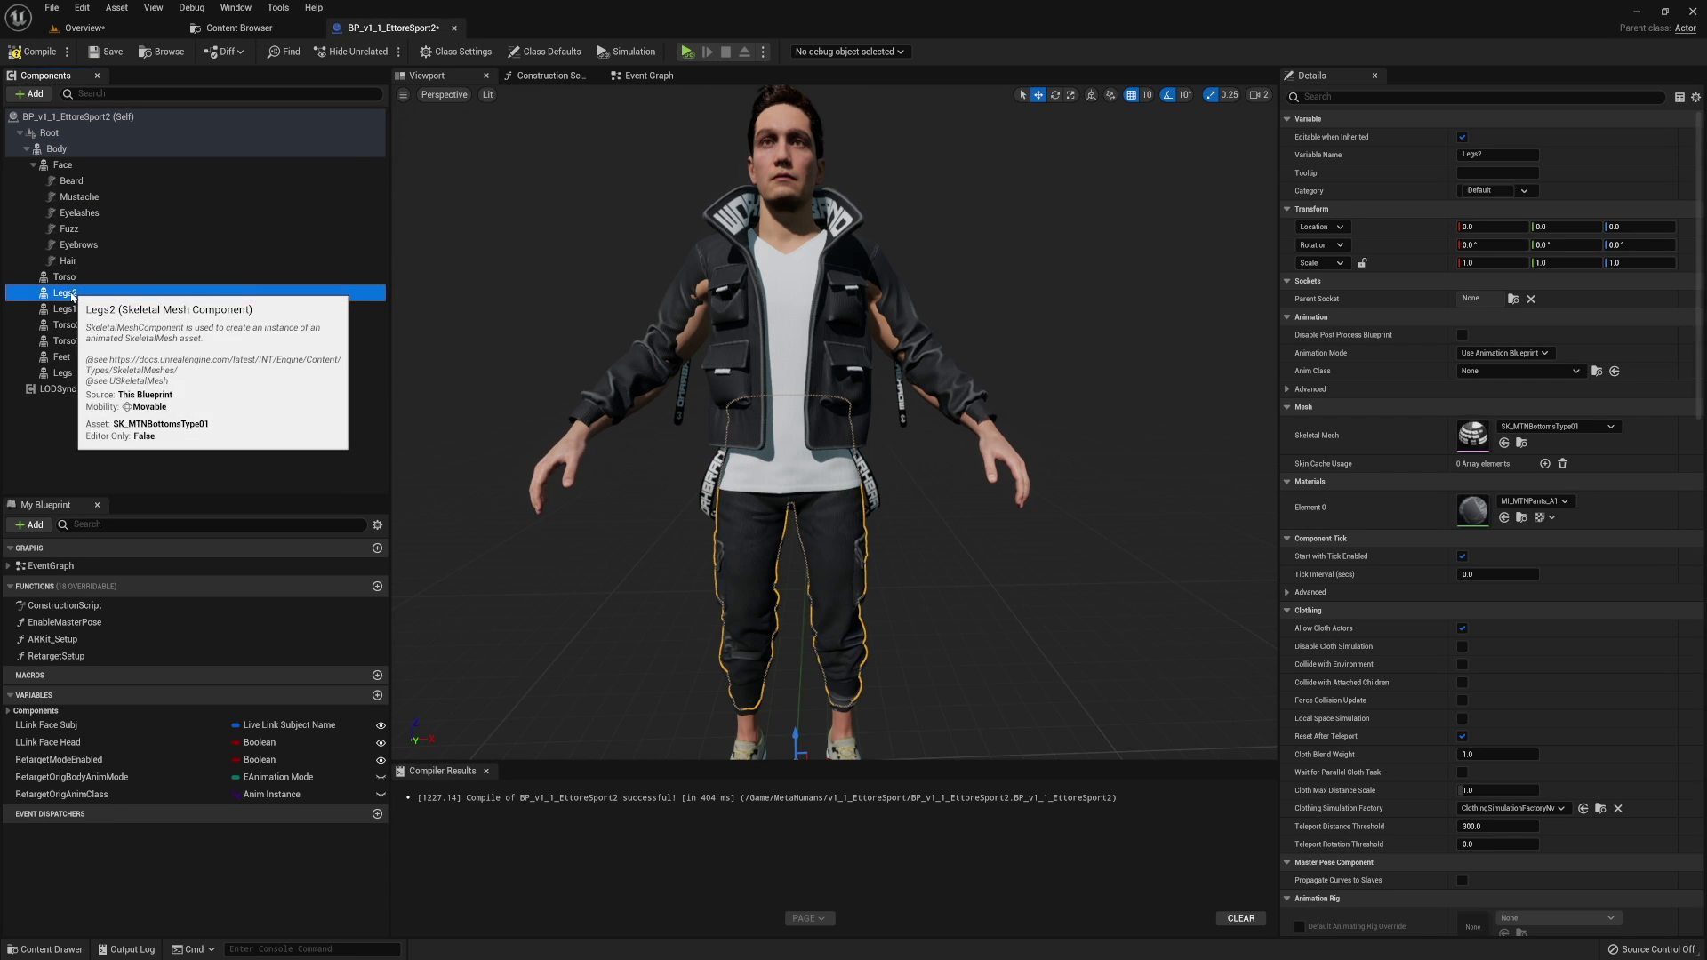
{"action": "left_click", "coordinate": [1504, 444]}
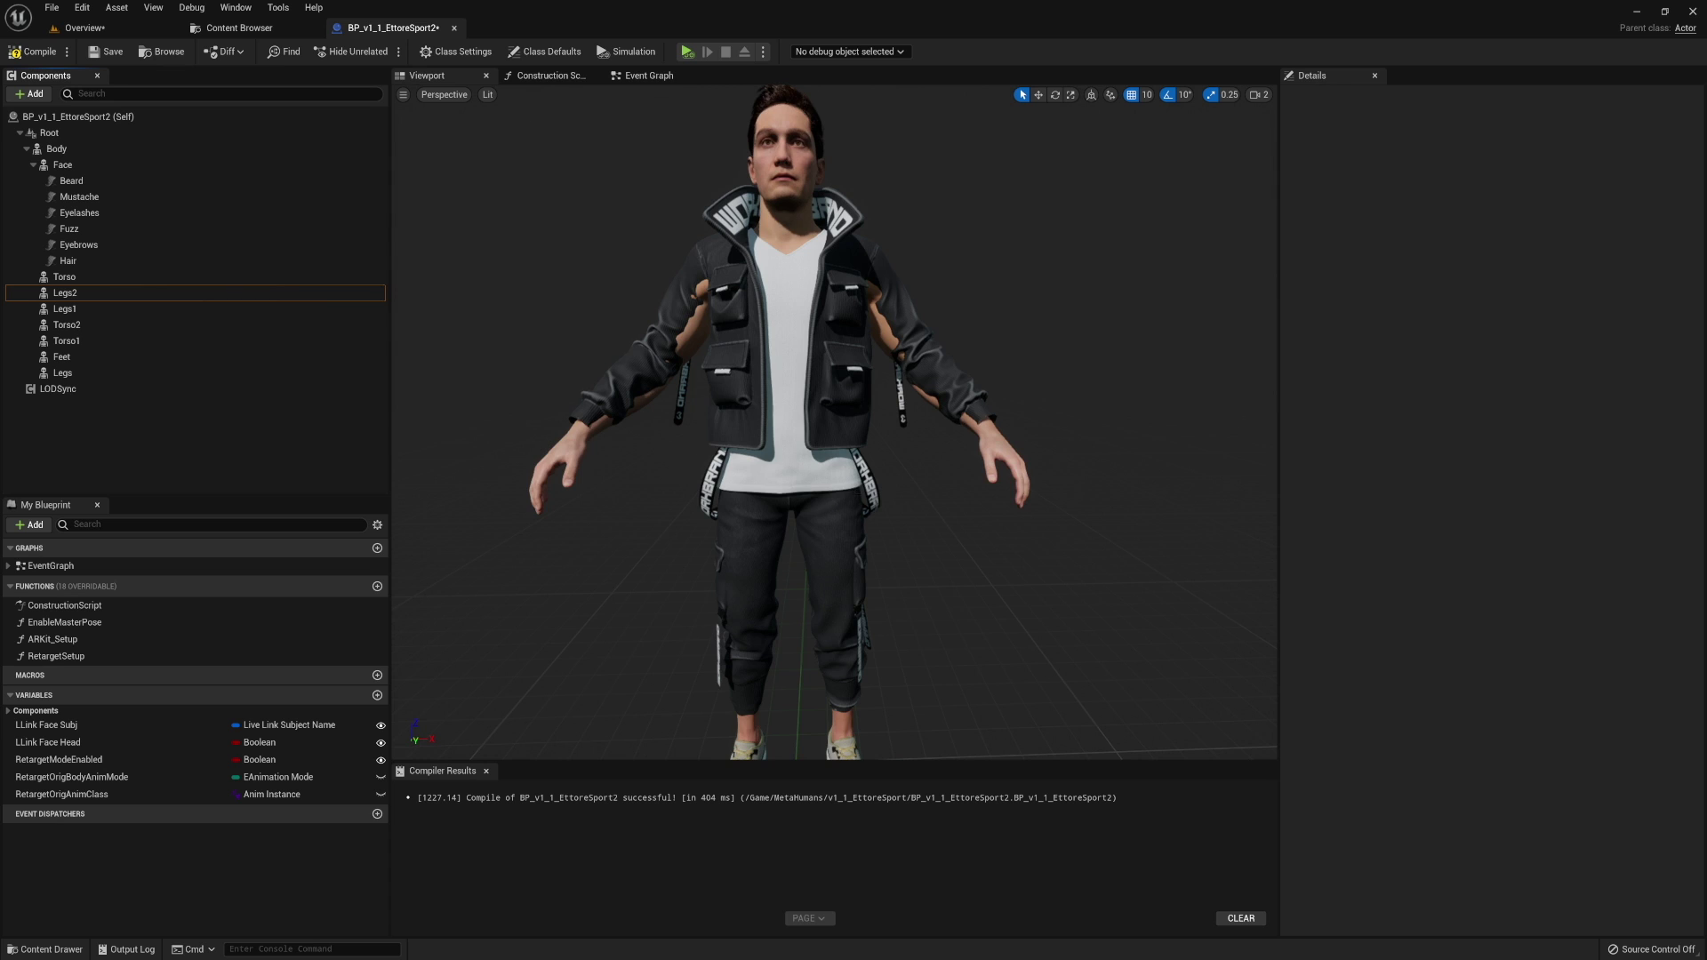
{"action": "left_click_drag", "start_coordinate": [889, 400], "coordinate": [787, 402]}
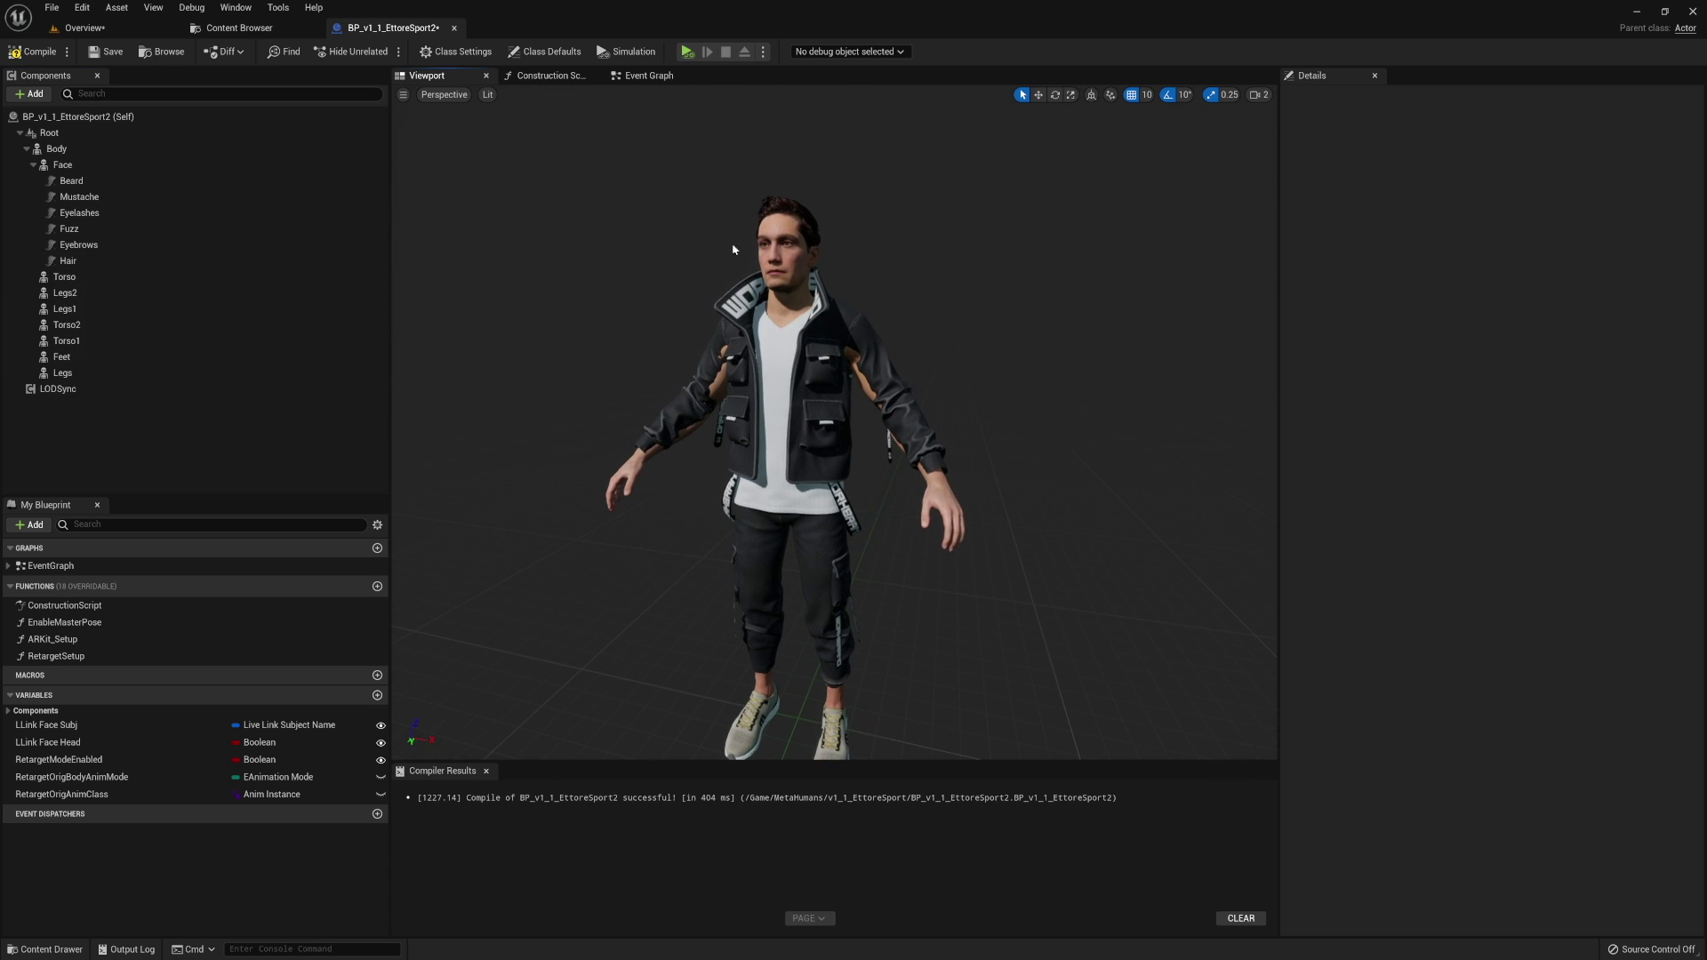
{"action": "left_click", "coordinate": [239, 27]}
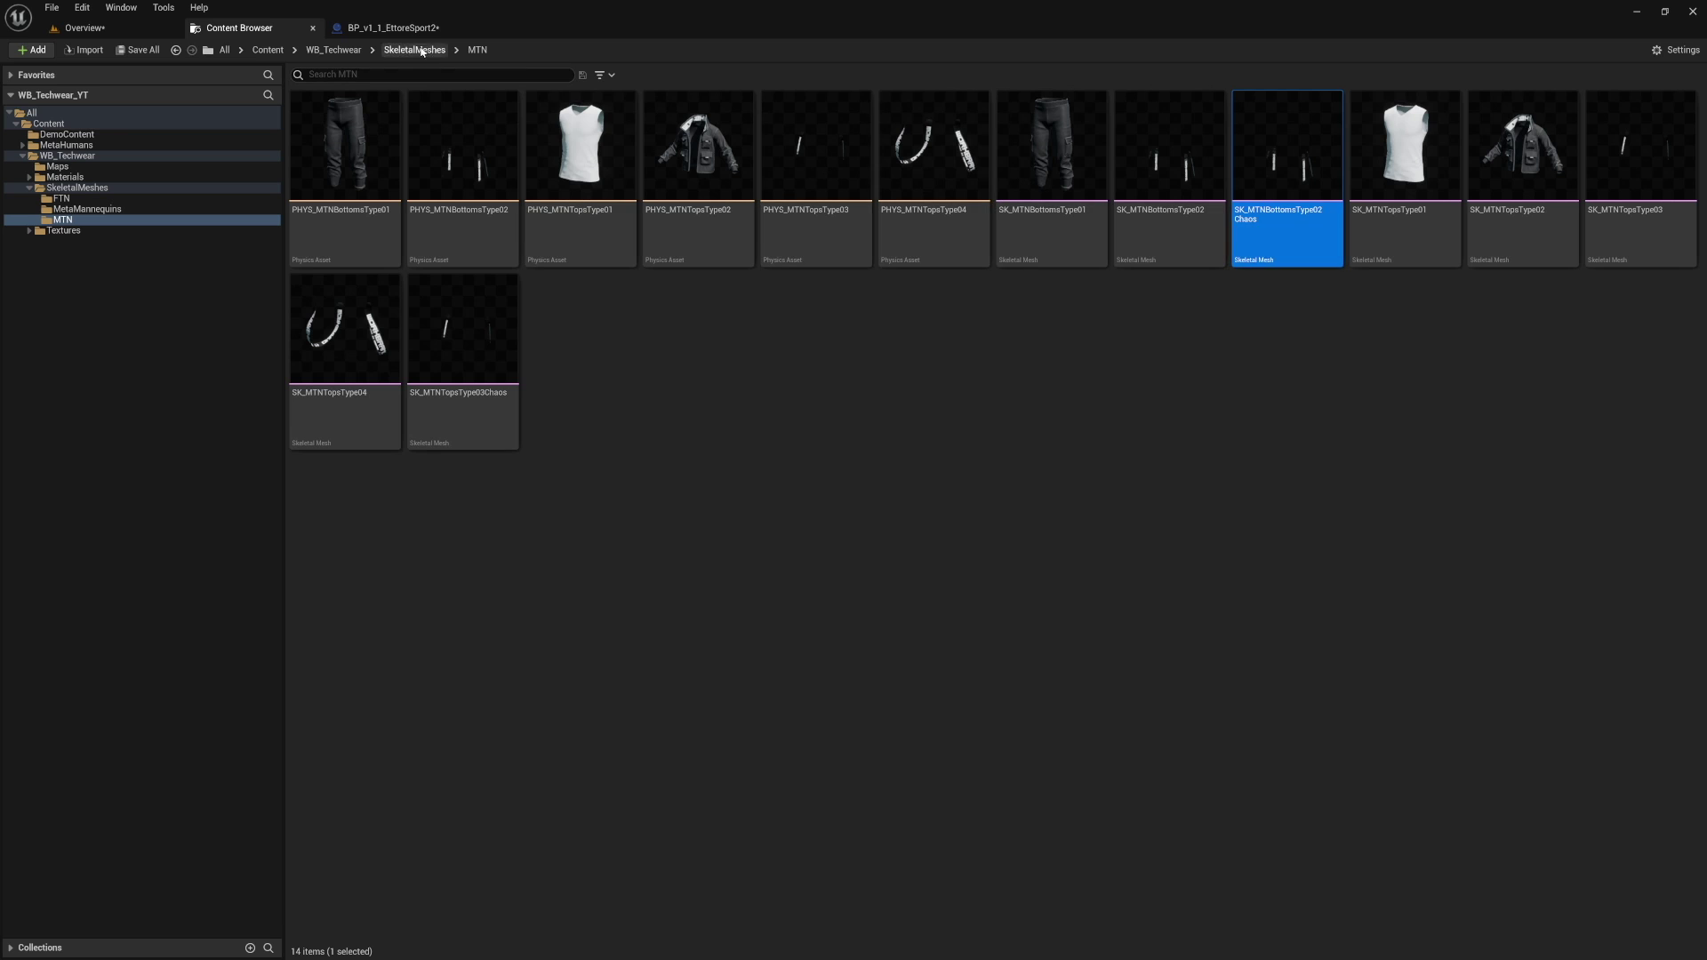
{"action": "left_click", "coordinate": [391, 28]}
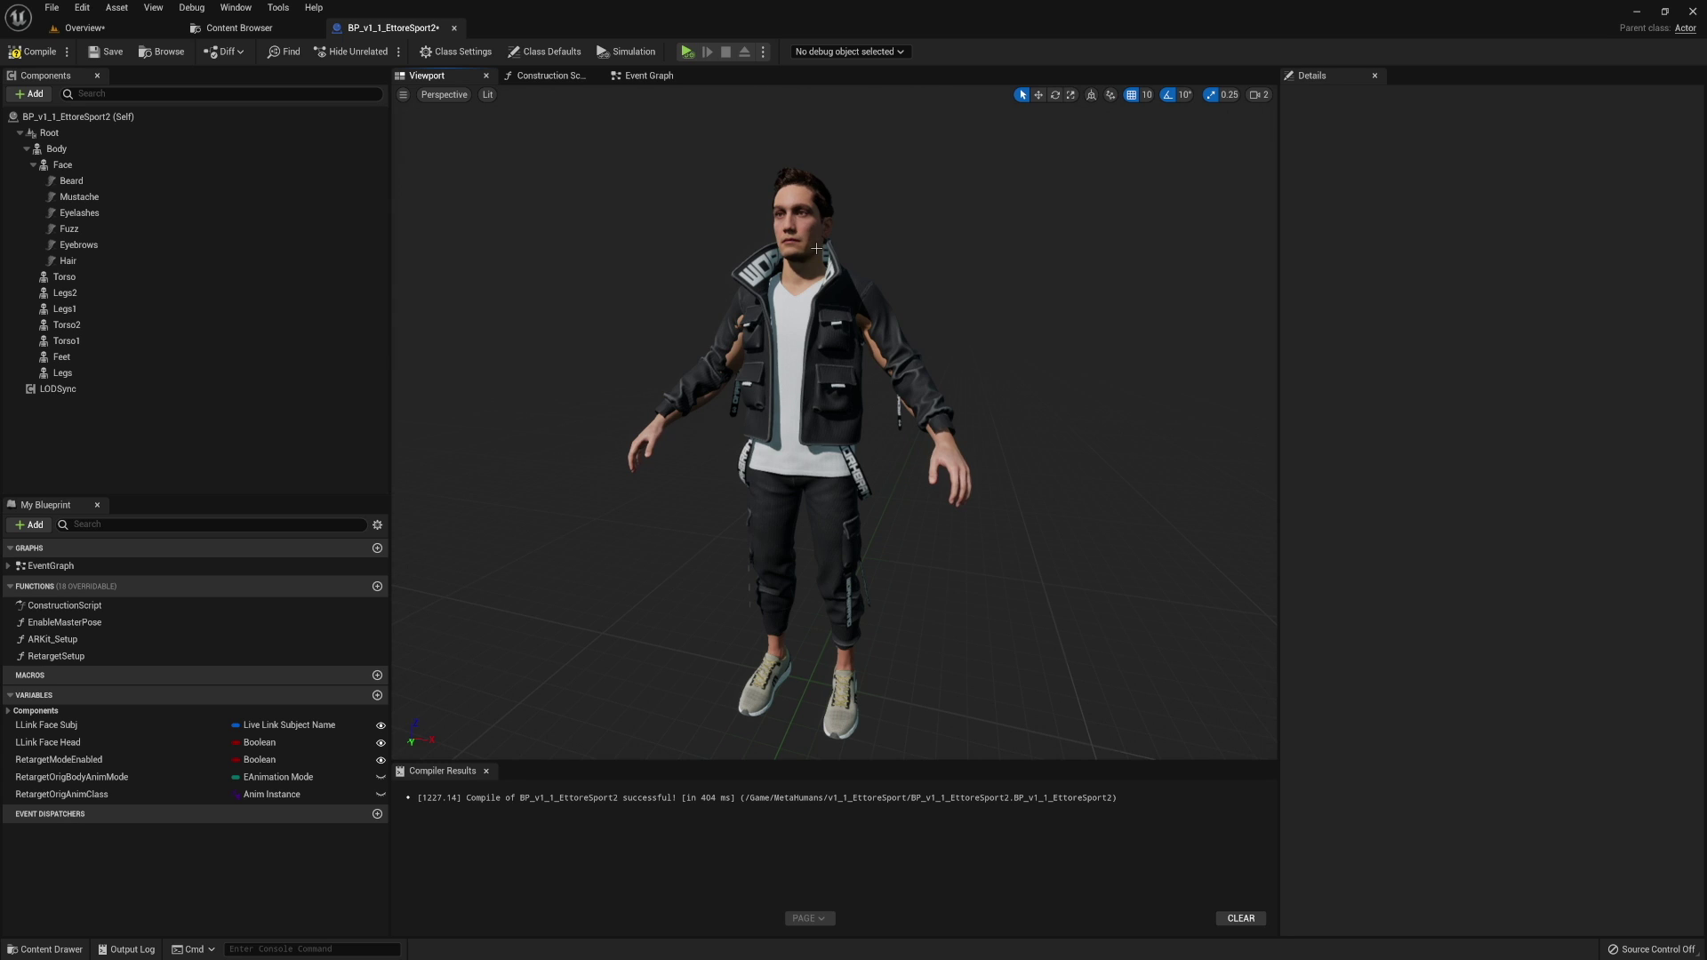
In the Construction Script, separate the Enable Master Pose nodes and chain the first to Construction Script.
{"action": "left_click", "coordinate": [542, 78]}
{"action": "right_click_drag", "start_coordinate": [617, 358], "coordinate": [906, 332]}
{"action": "scroll", "coordinate": [754, 353], "scroll_direction": "down", "scroll_amount": 1}
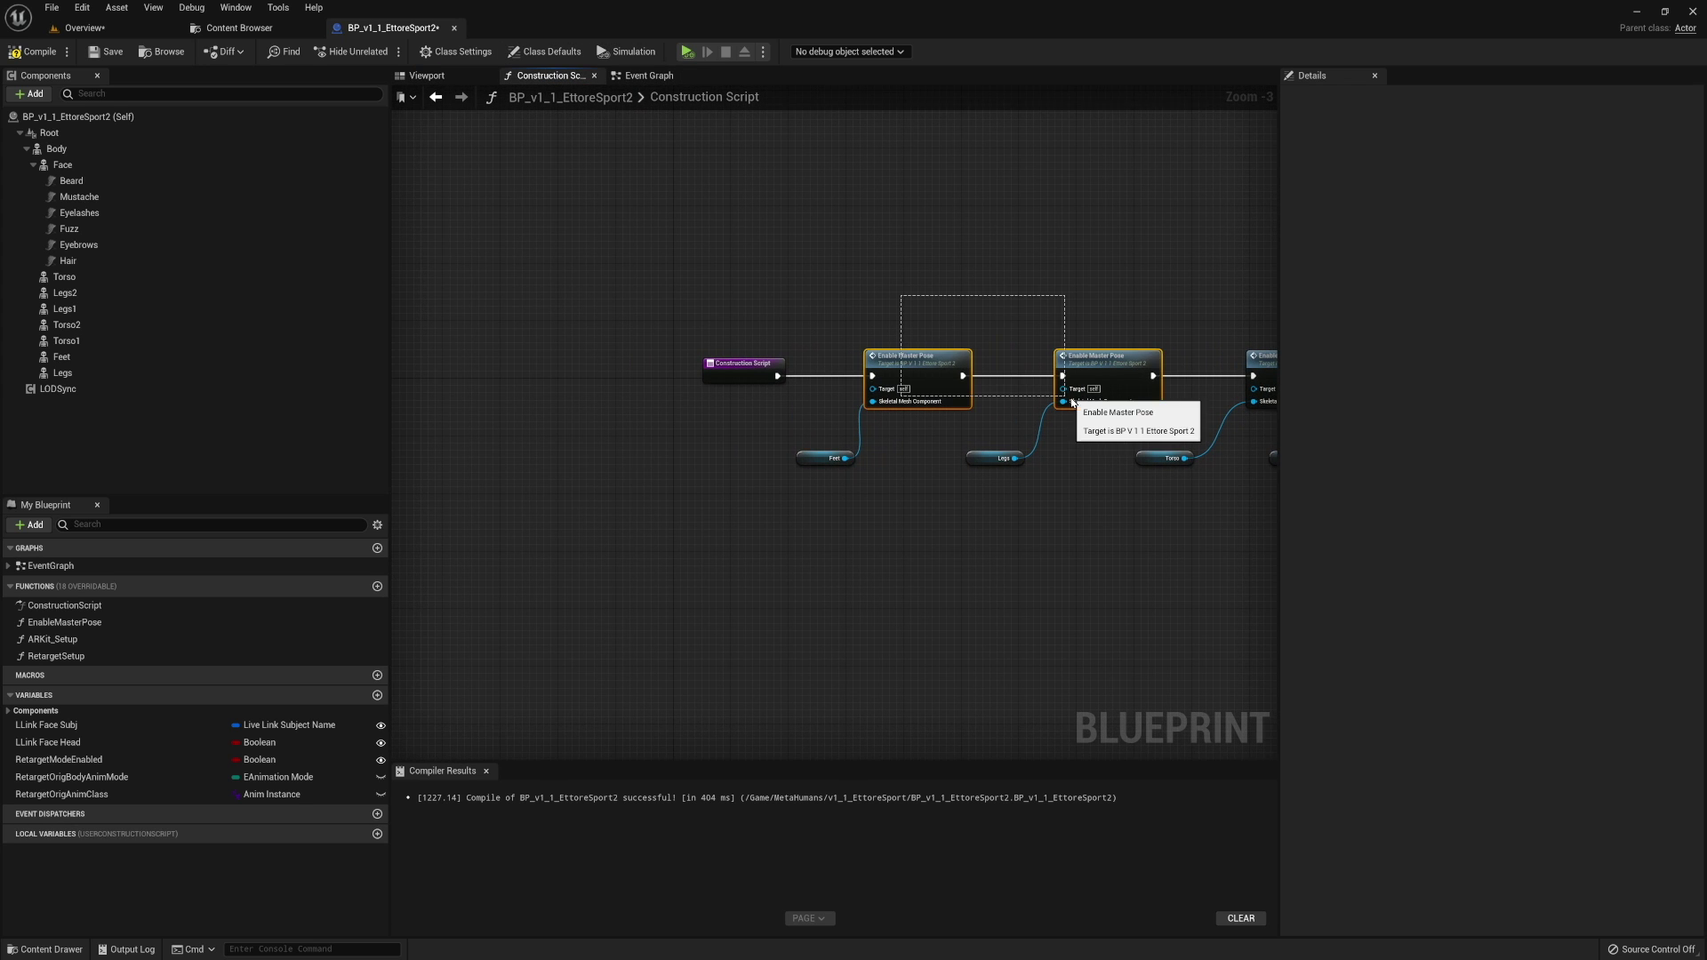
{"action": "left_click_drag", "start_coordinate": [1072, 403], "coordinate": [803, 316]}
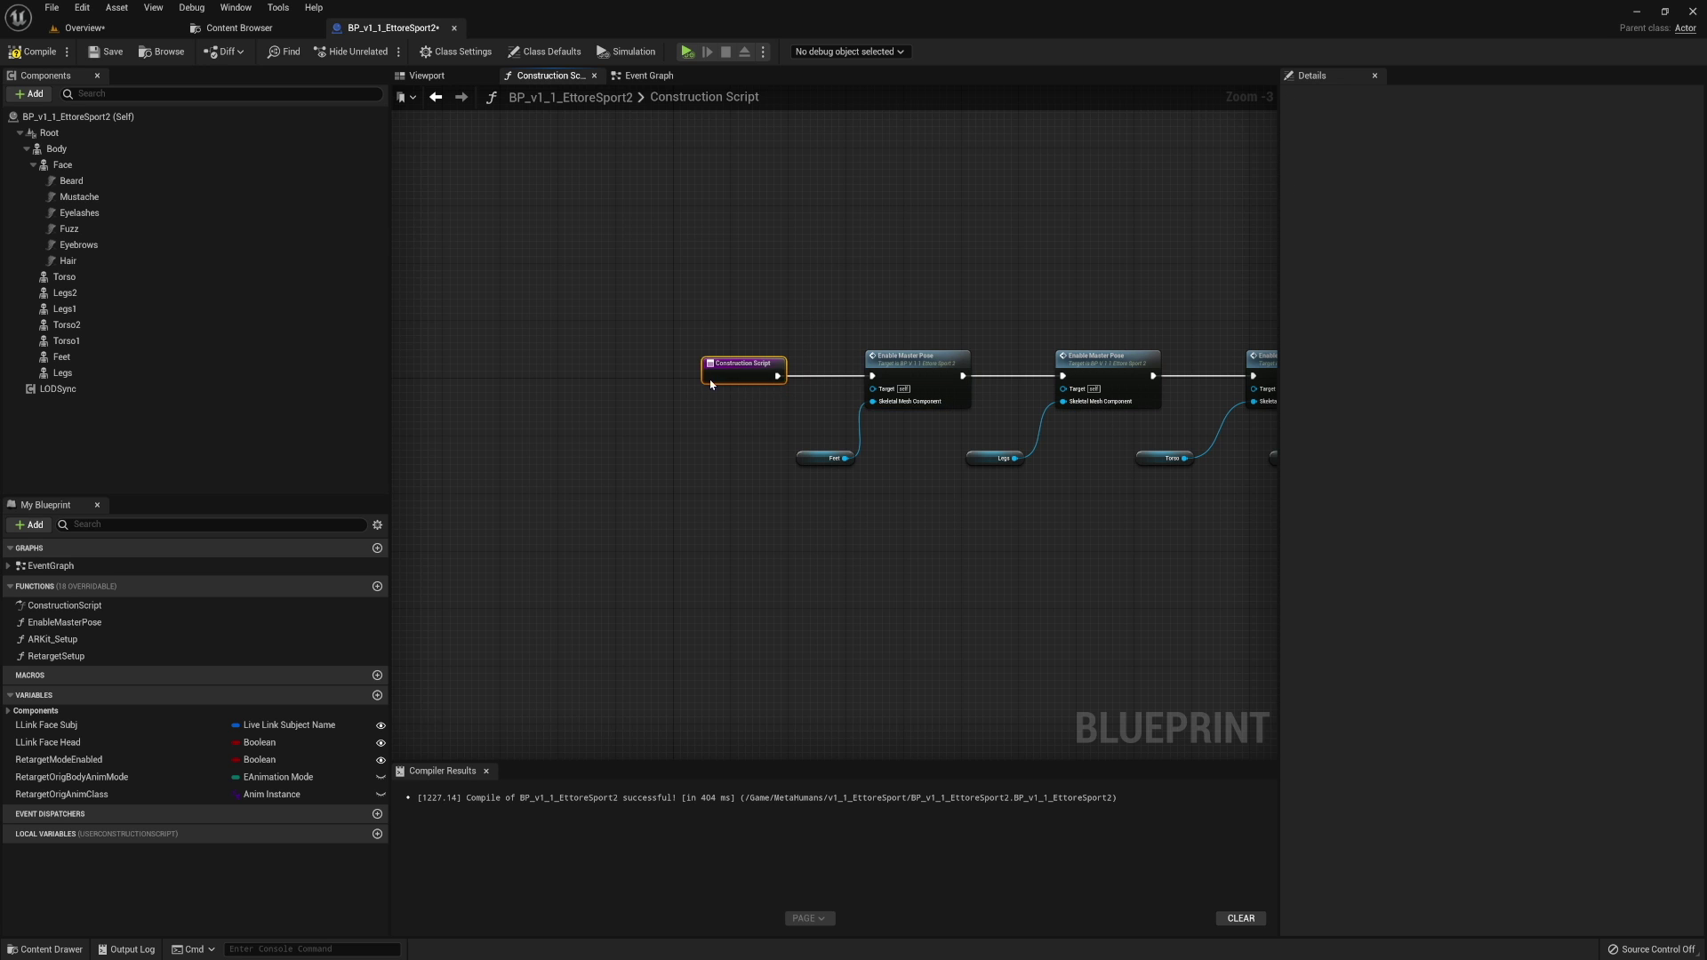
{"action": "left_click_drag", "start_coordinate": [723, 369], "coordinate": [433, 363]}
{"action": "right_click_drag", "start_coordinate": [409, 348], "coordinate": [523, 335]}
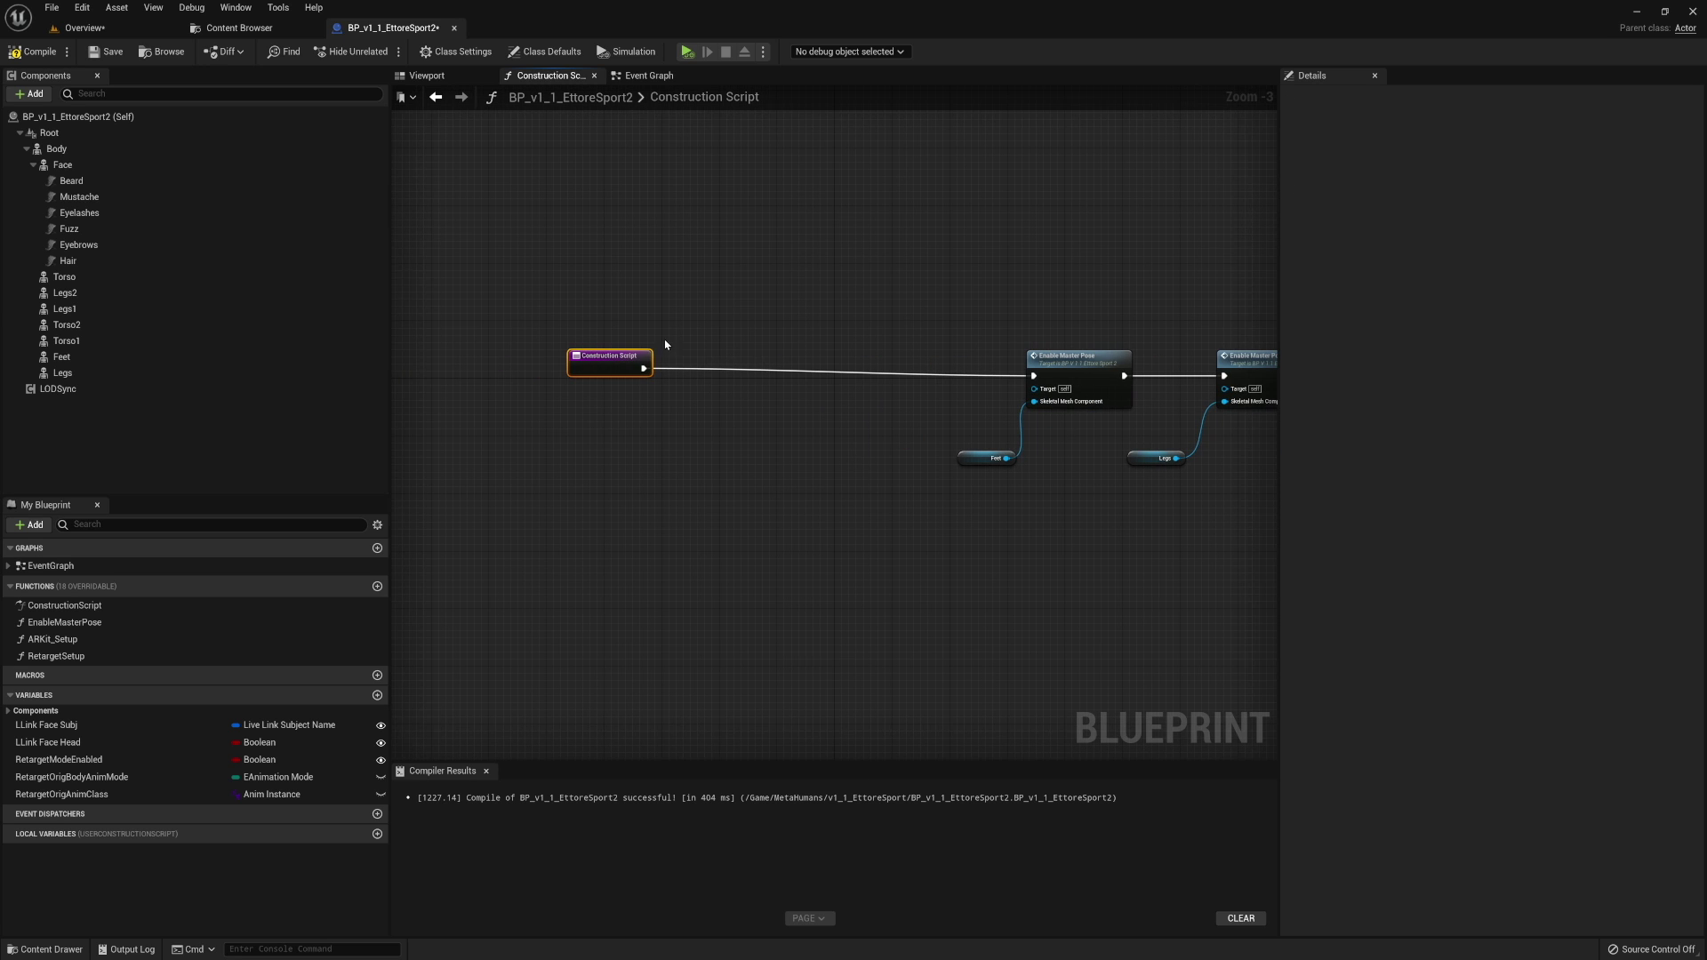
{"action": "left_click_drag", "start_coordinate": [610, 370], "coordinate": [453, 377]}
{"action": "left_click", "coordinate": [1060, 360]}
{"action": "left_click_drag", "start_coordinate": [1060, 358], "coordinate": [555, 366]}
{"action": "right_click_drag", "start_coordinate": [450, 389], "coordinate": [589, 380]}
{"action": "left_click_drag", "start_coordinate": [589, 374], "coordinate": [508, 364]}
{"action": "left_click_drag", "start_coordinate": [1107, 374], "coordinate": [622, 368]}
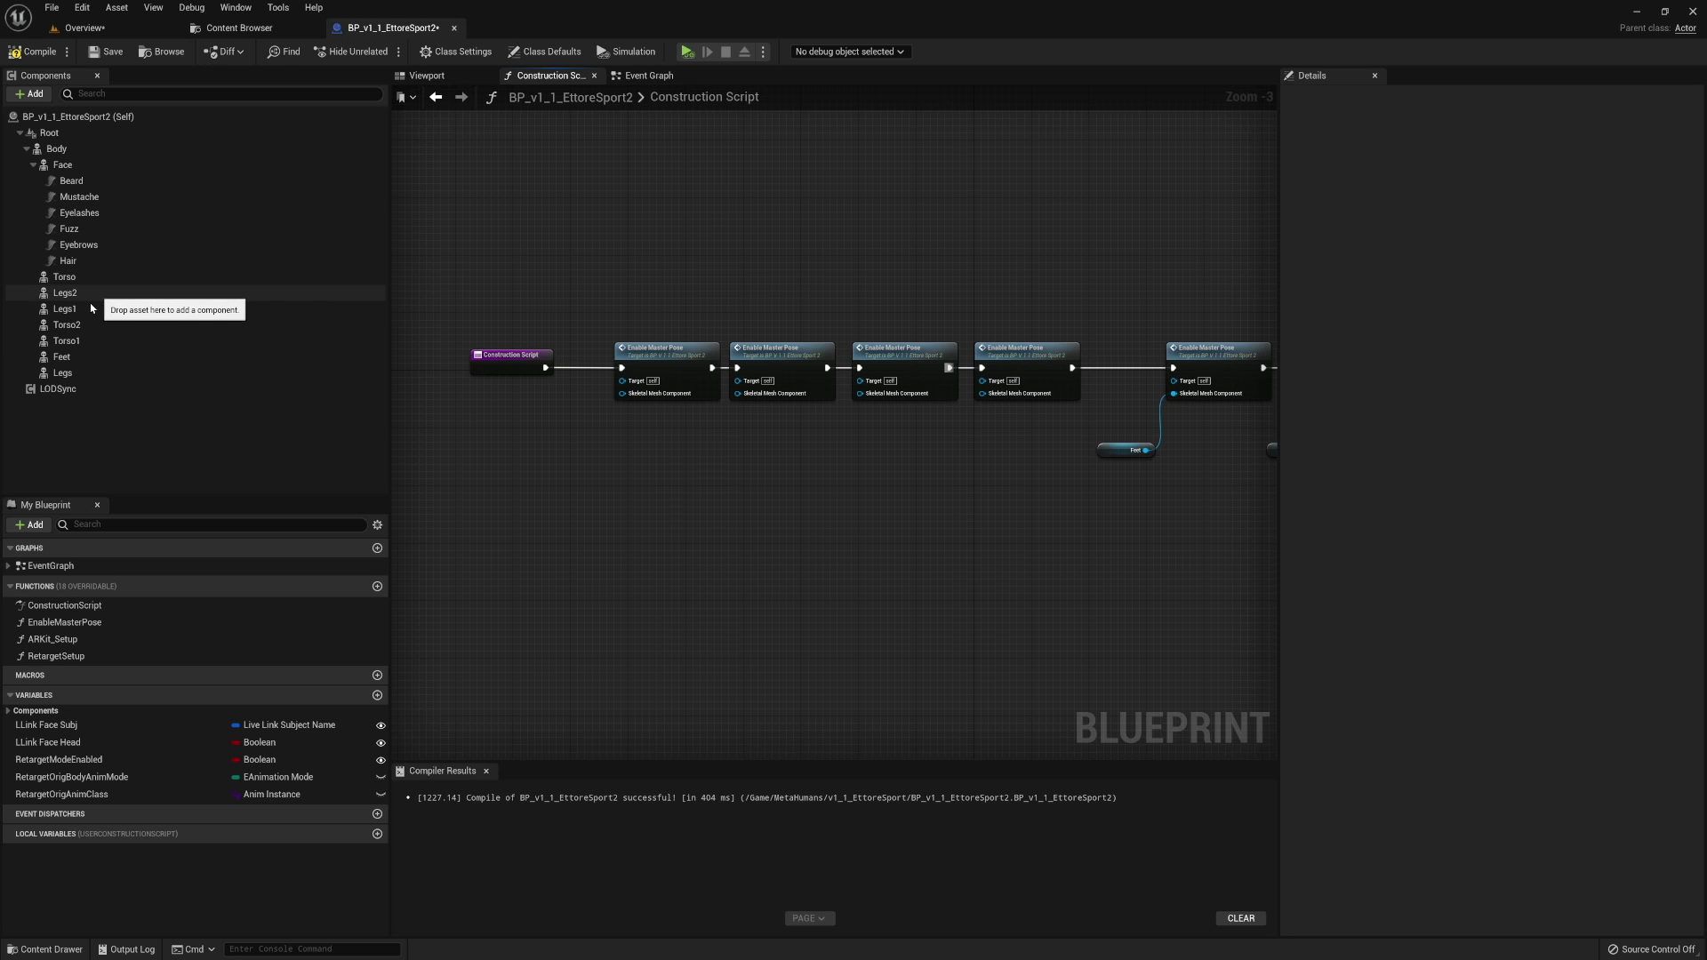
Add Torso1, Torso2, Legs1 and Legs2 references and wire them into the Enable Master Pose nodes.
{"action": "left_click", "coordinate": [96, 341]}
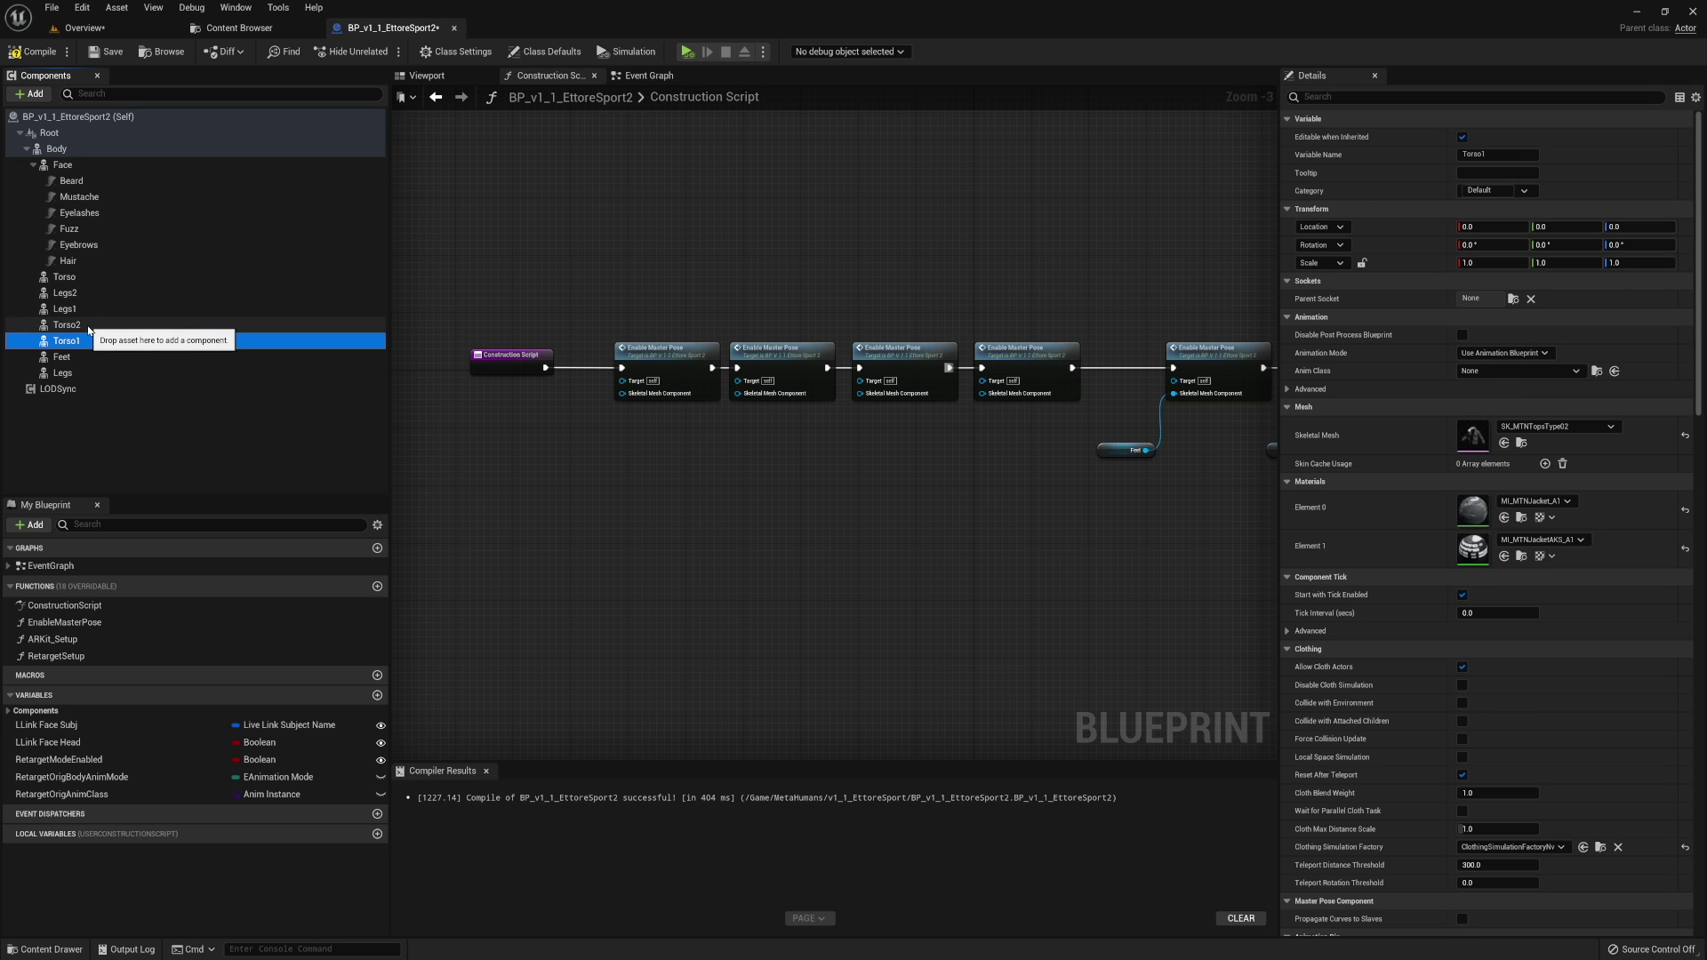
{"action": "left_click", "coordinate": [88, 325], "text": "shift"}
{"action": "left_click", "coordinate": [84, 307], "text": "shift"}
{"action": "left_click", "coordinate": [71, 292], "text": "shift"}
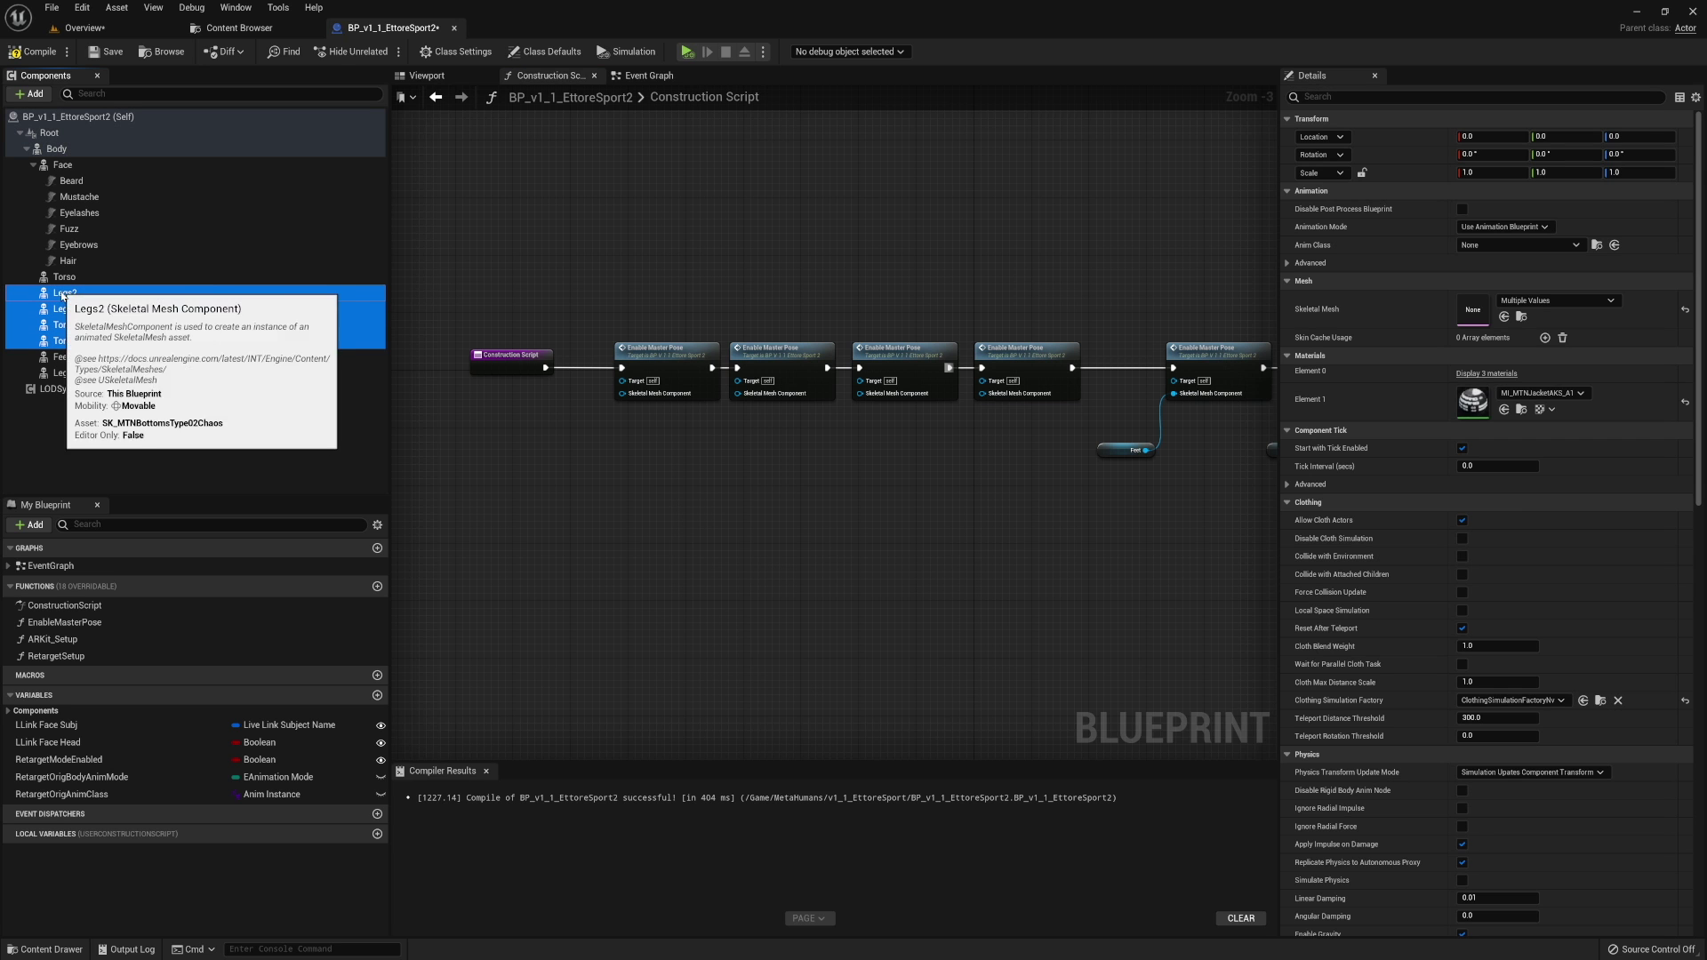
{"action": "left_click_drag", "start_coordinate": [71, 295], "coordinate": [554, 384]}
{"action": "scroll", "coordinate": [845, 446], "scroll_direction": "up", "scroll_amount": 2}
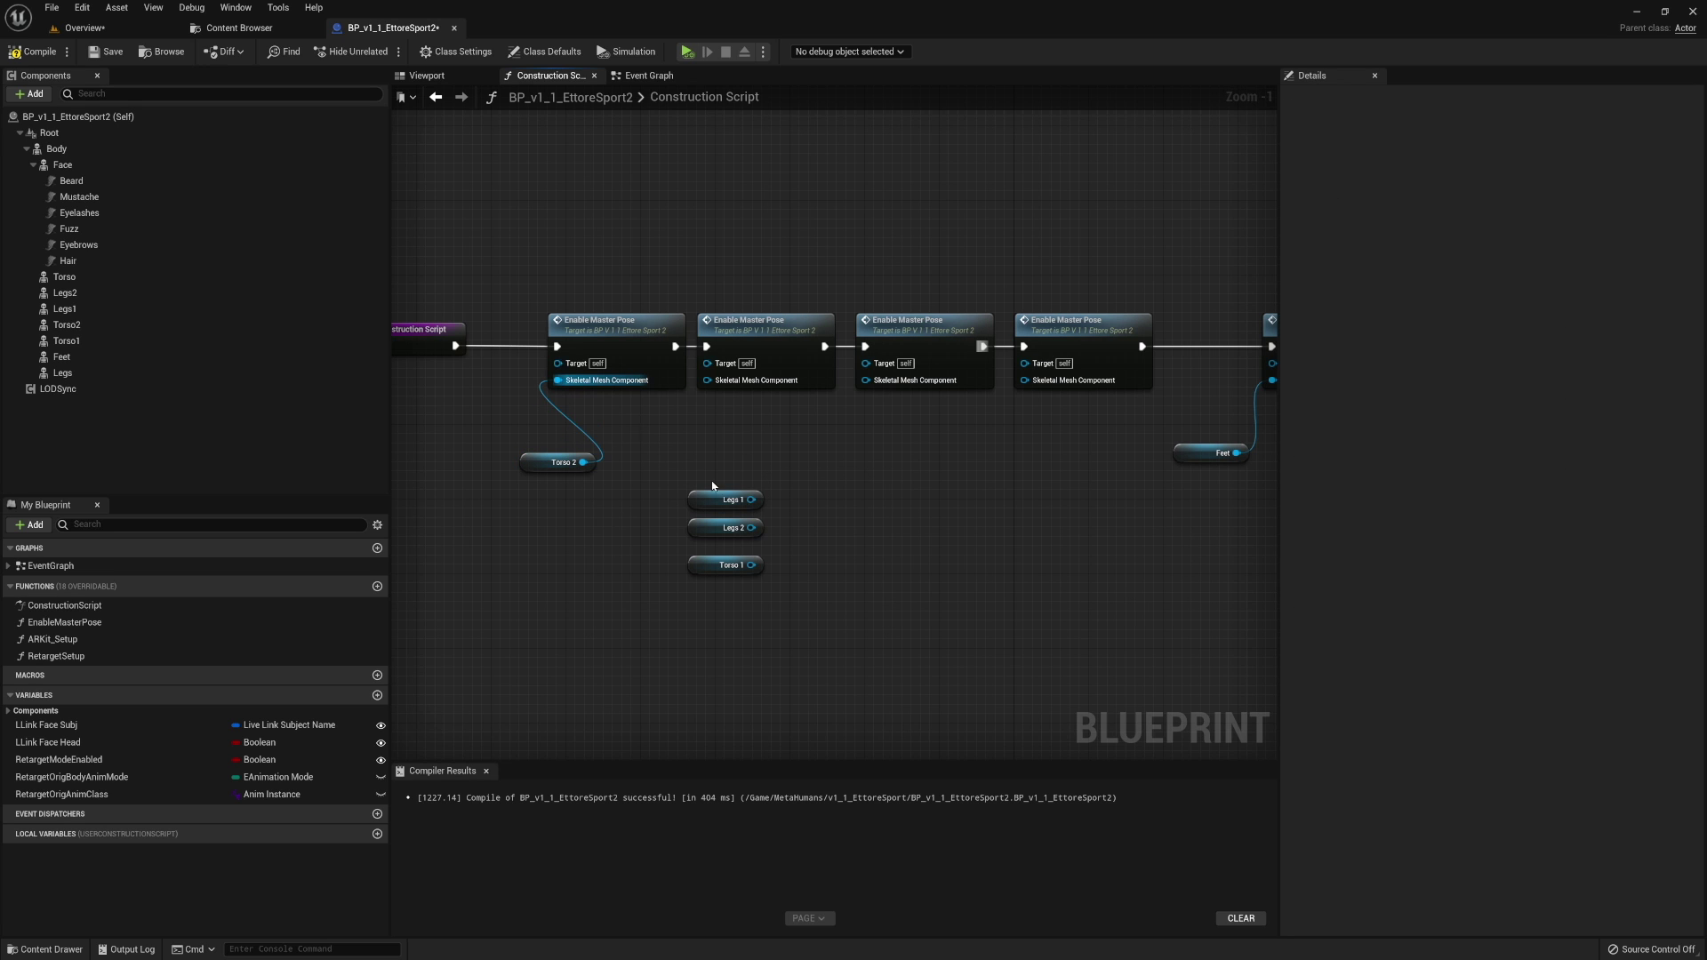
{"action": "left_click_drag", "start_coordinate": [751, 499], "coordinate": [707, 380]}
{"action": "left_click_drag", "start_coordinate": [751, 528], "coordinate": [879, 397]}
{"action": "left_click_drag", "start_coordinate": [754, 565], "coordinate": [1025, 380]}
{"action": "scroll", "coordinate": [961, 514], "scroll_direction": "down", "scroll_amount": 3}
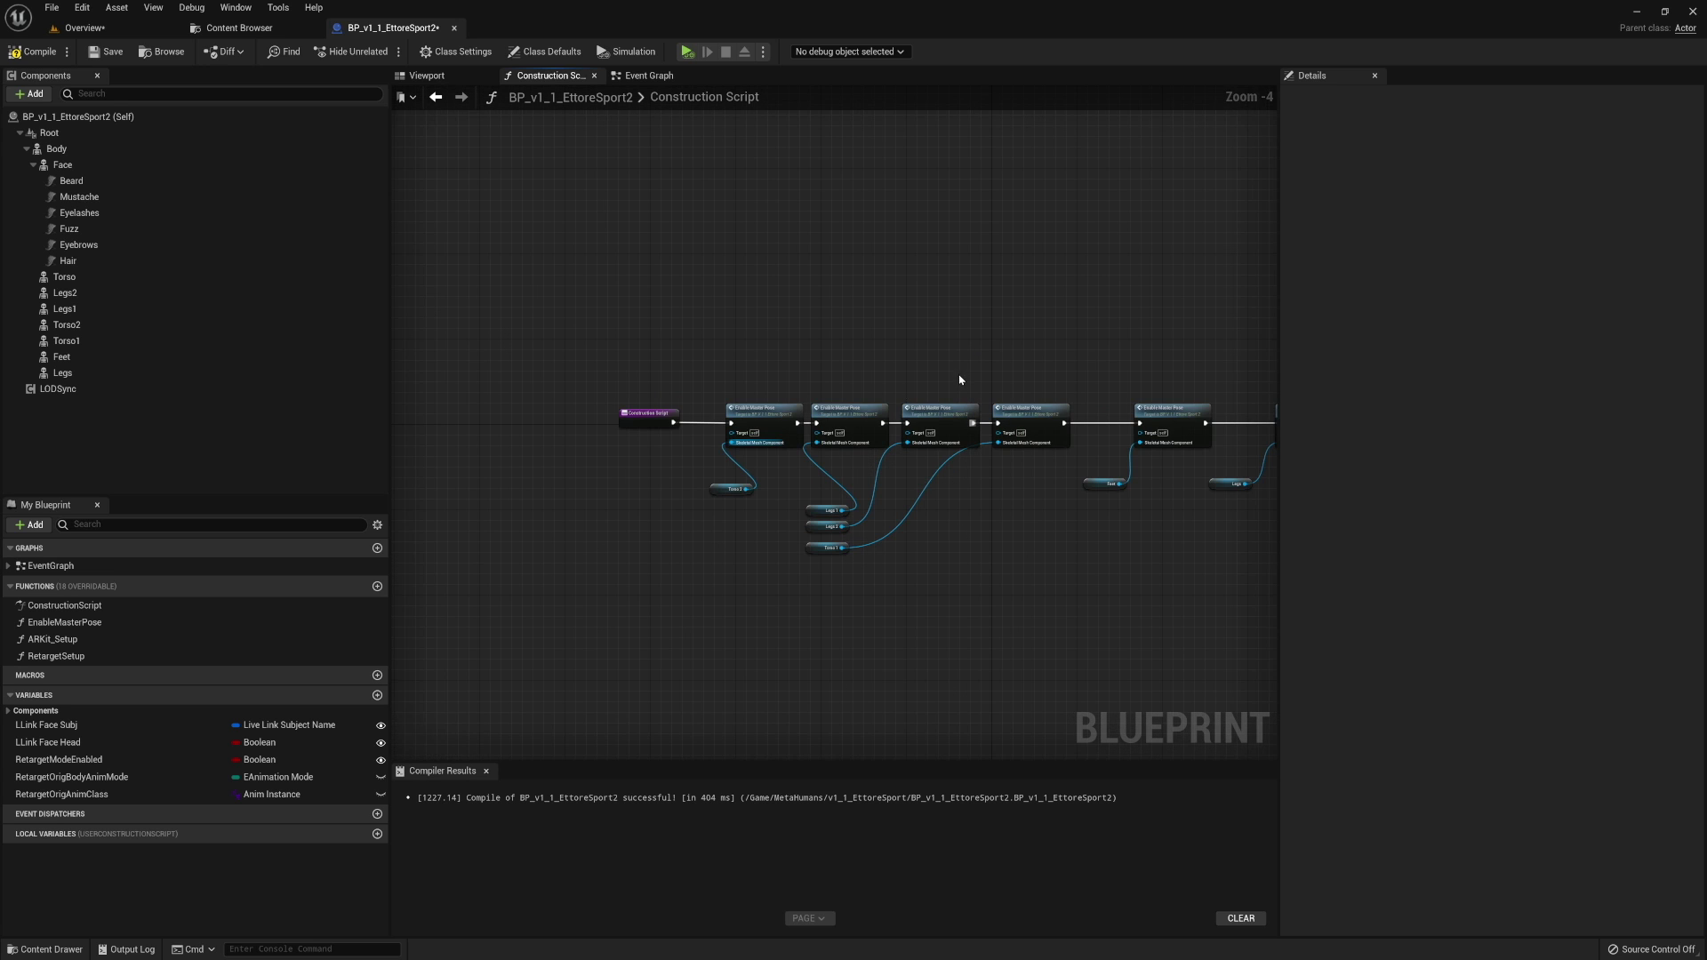
{"action": "right_click_drag", "start_coordinate": [958, 381], "coordinate": [919, 400]}
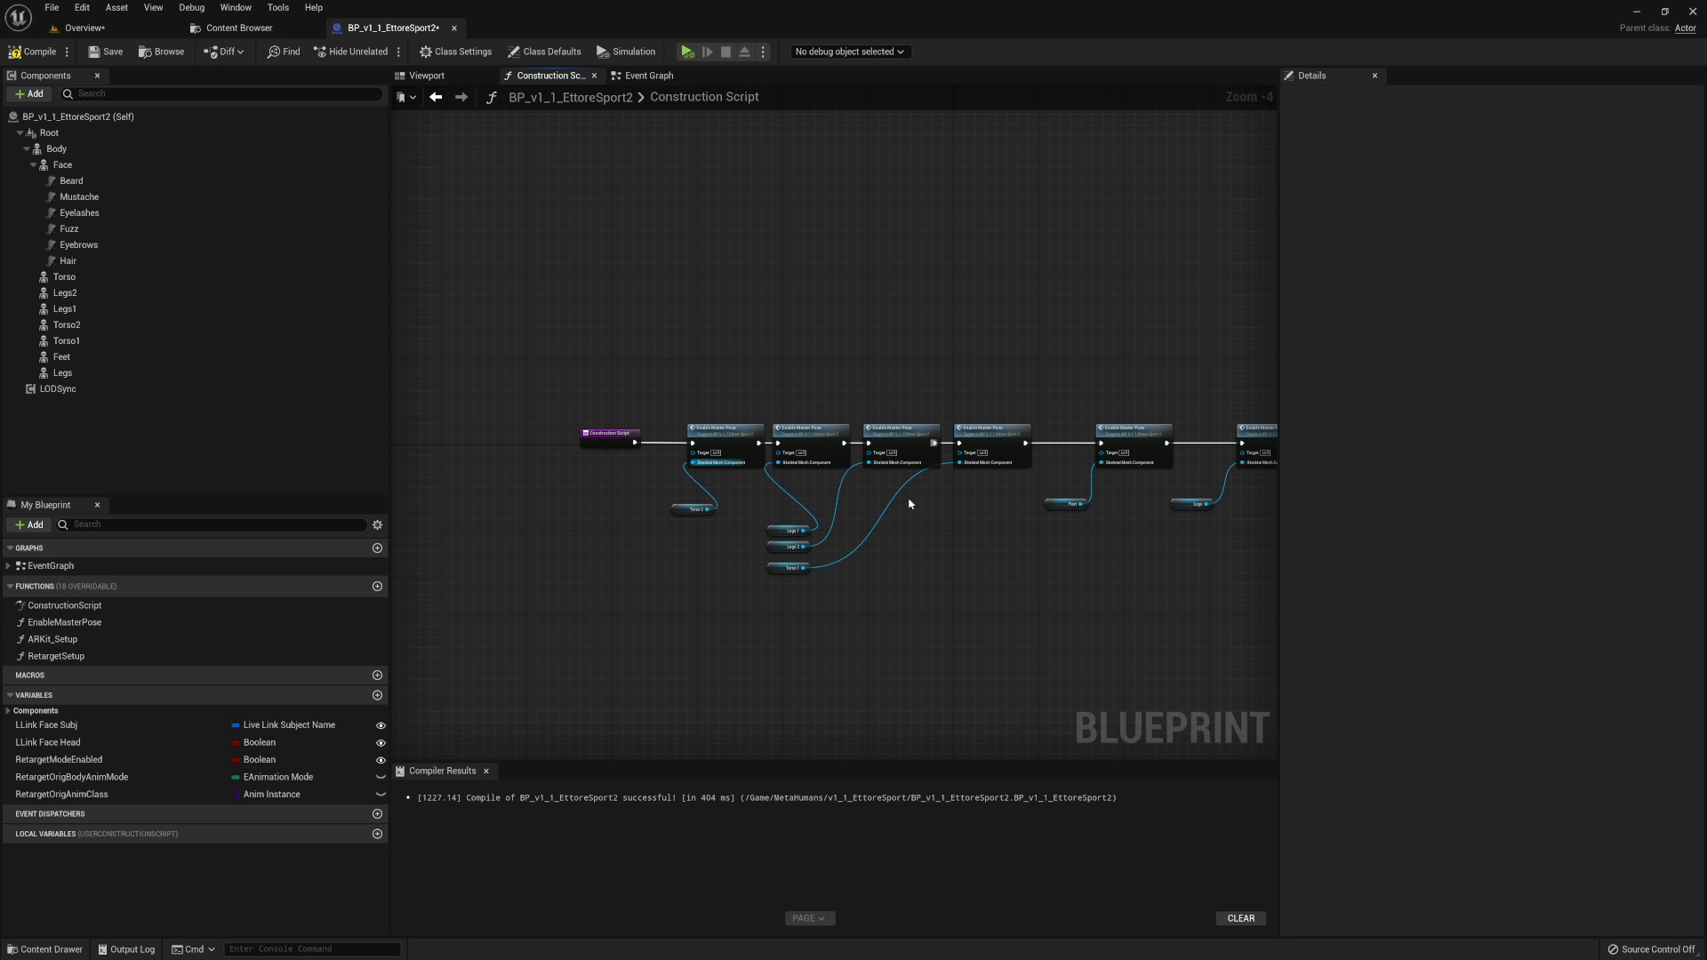
Back in the Viewport, orbit to view the complete black MTN techwear outfit.
{"action": "left_click", "coordinate": [445, 80]}
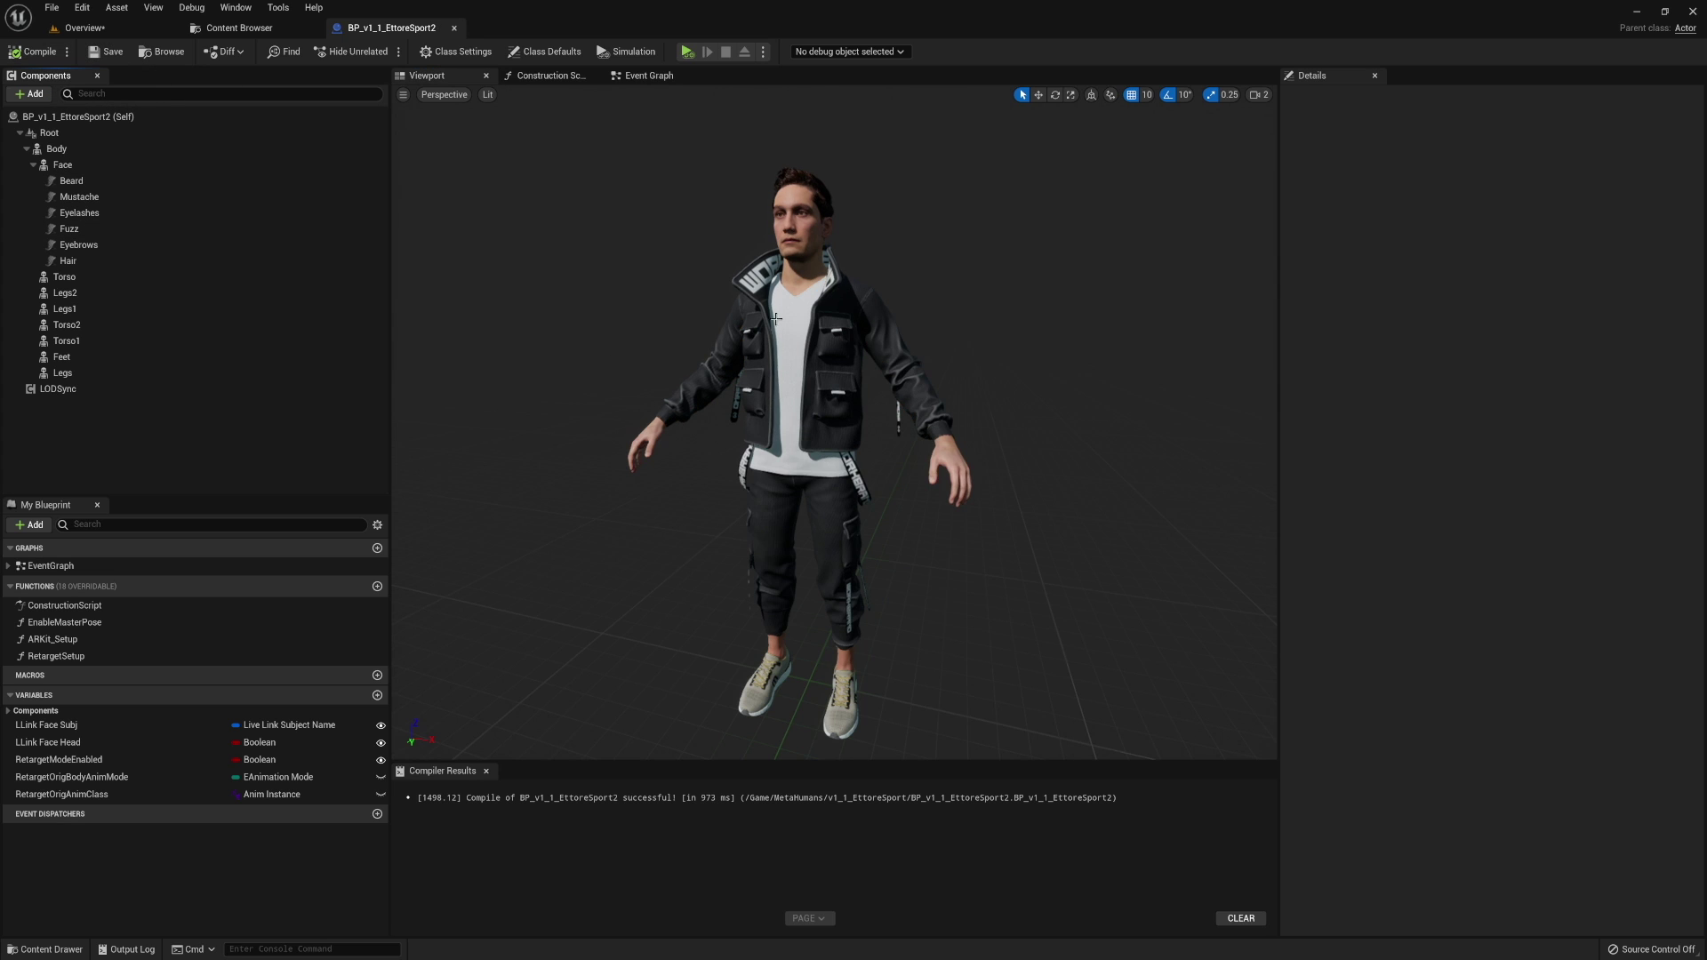
{"action": "left_click", "coordinate": [57, 148]}
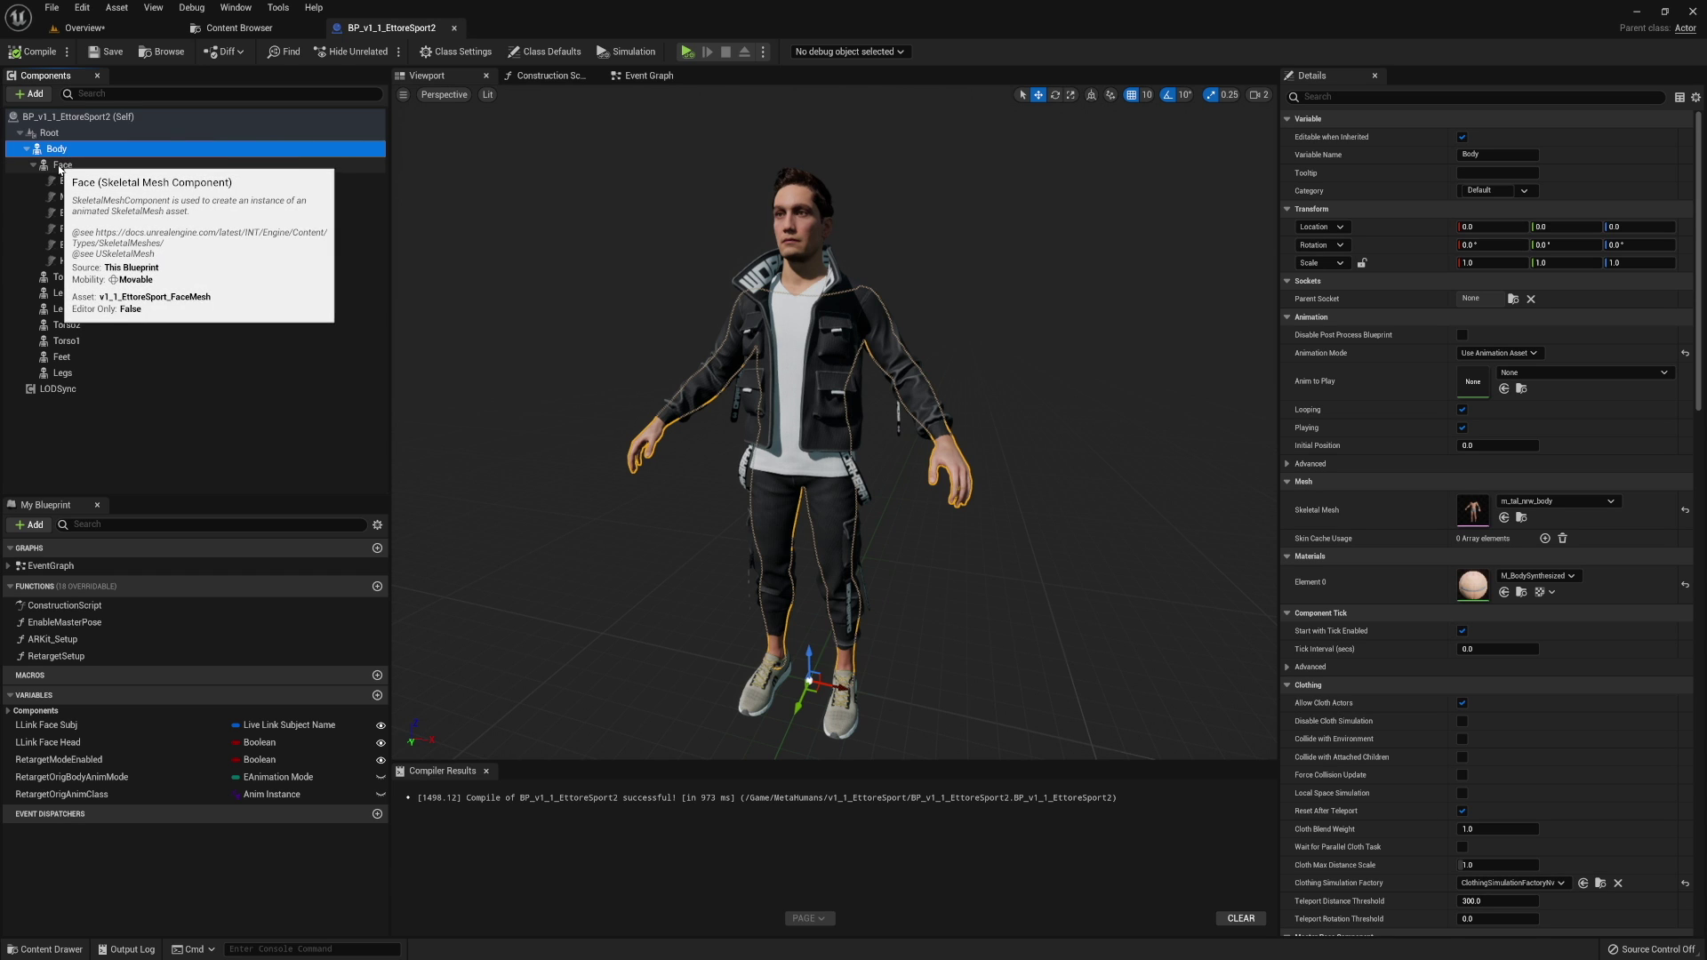
{"action": "left_click", "coordinate": [249, 453]}
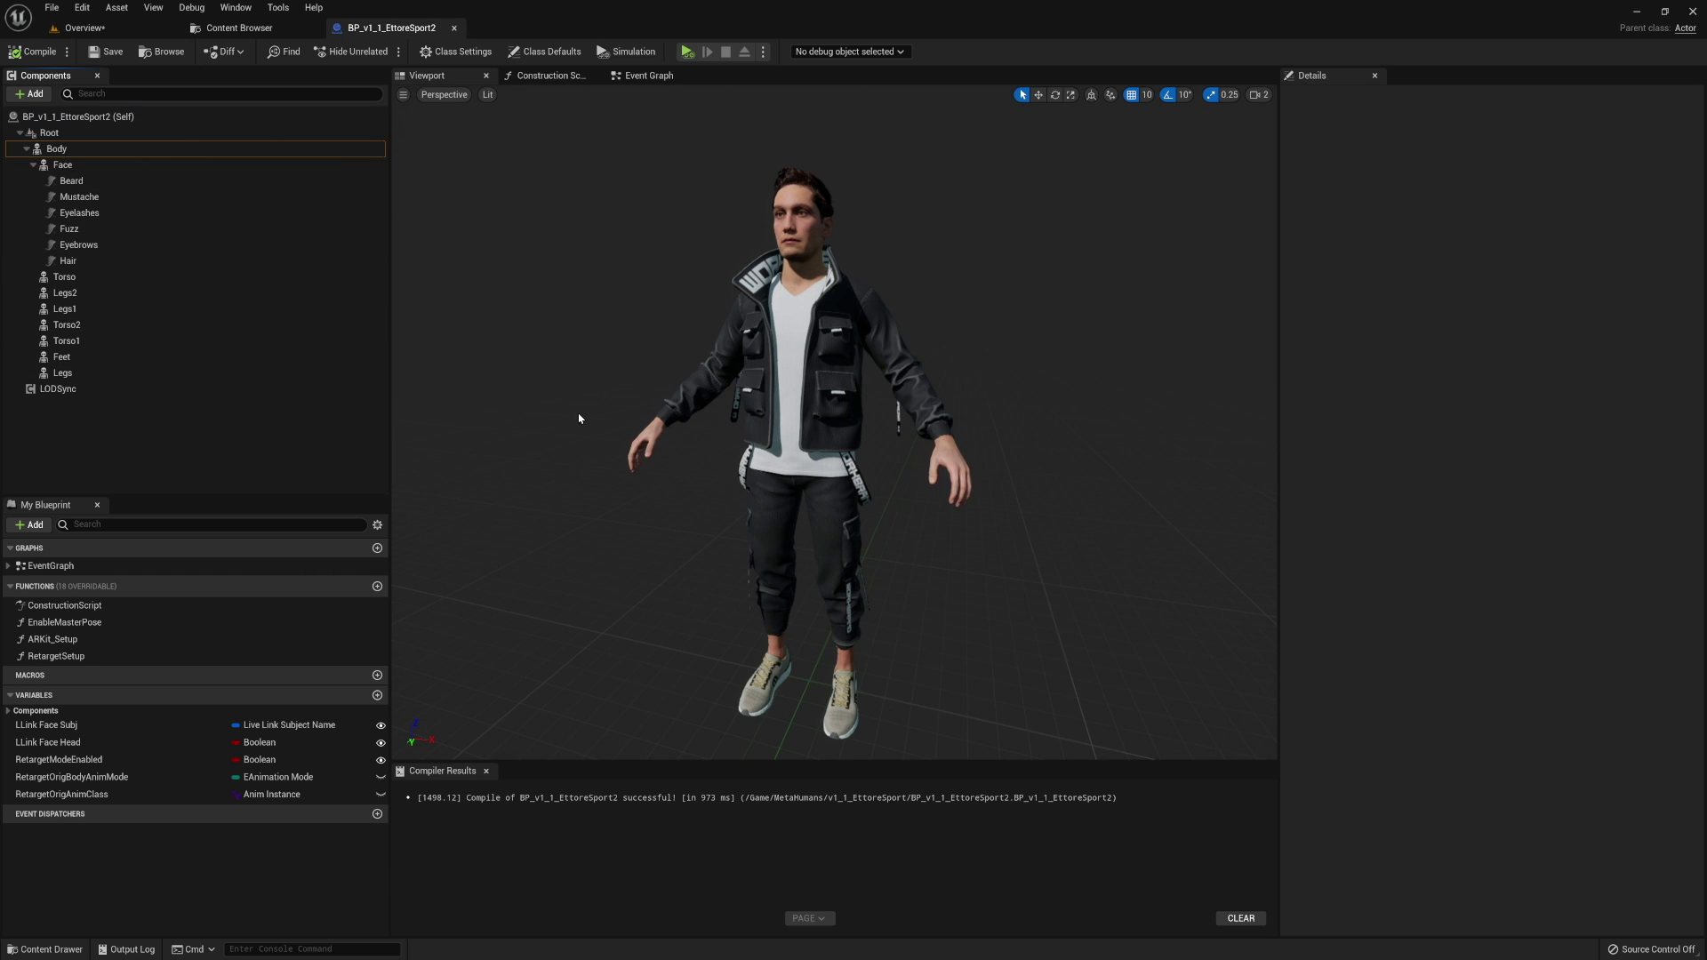
{"action": "left_click_drag", "start_coordinate": [818, 421], "coordinate": [703, 423]}
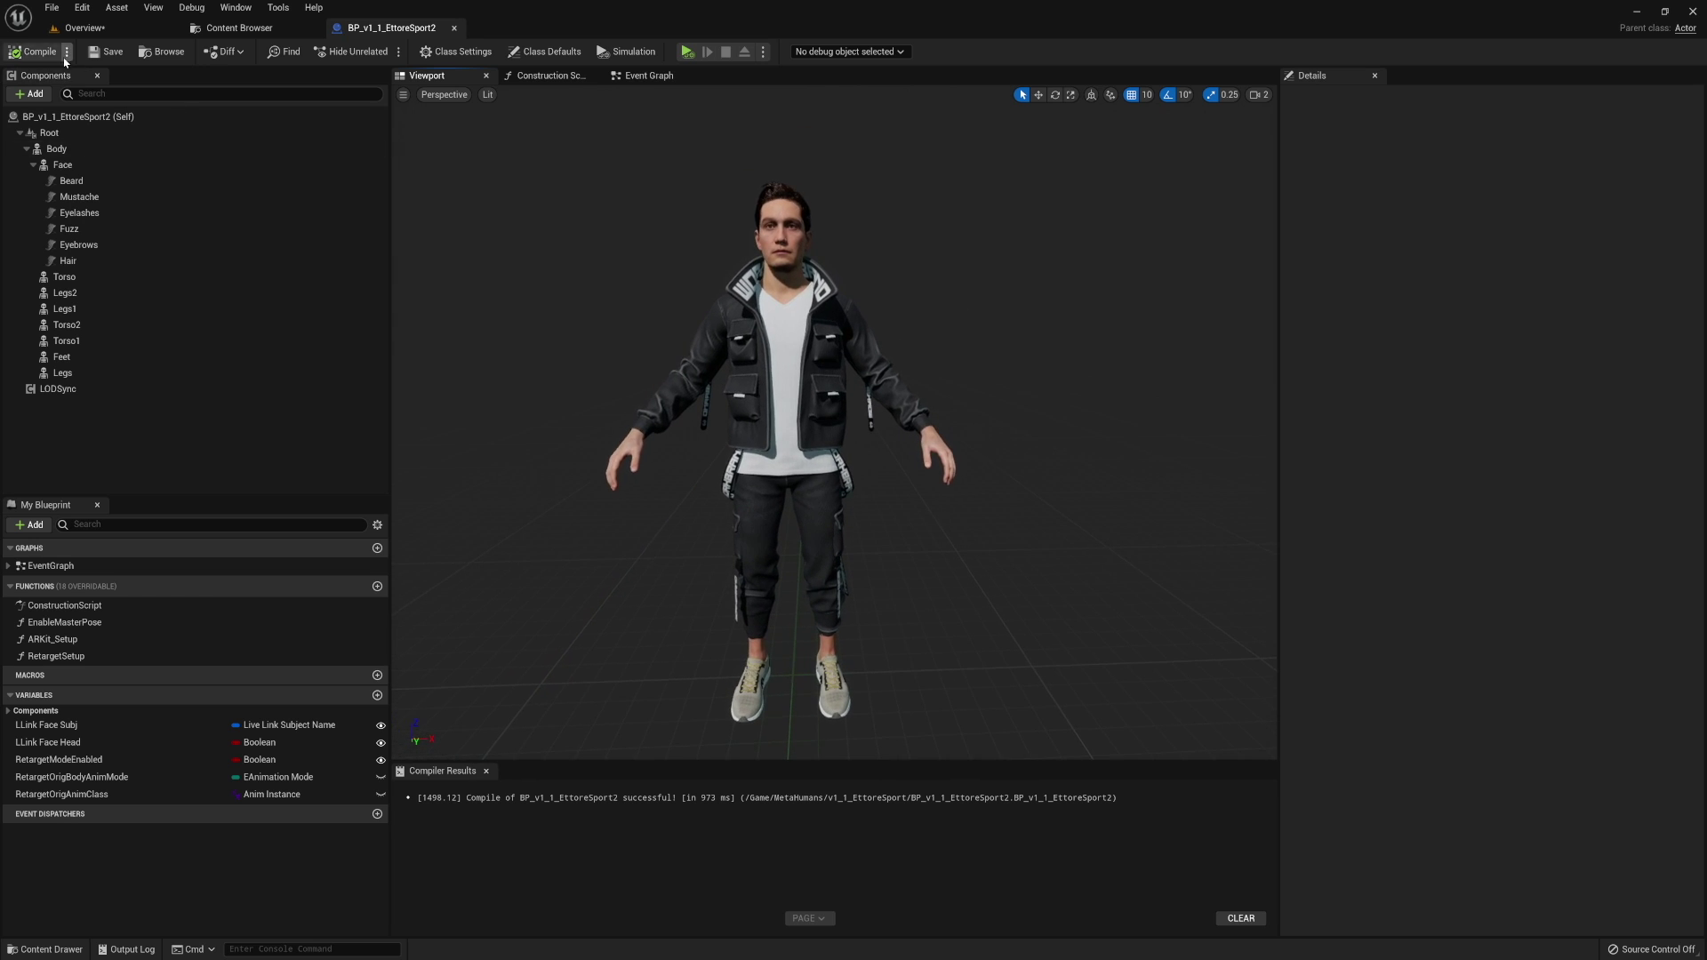
Drag BP_v1_1_EttoreSport2 from the EttoreSport folder into the level and fly the camera to it.
{"action": "left_click", "coordinate": [84, 27]}
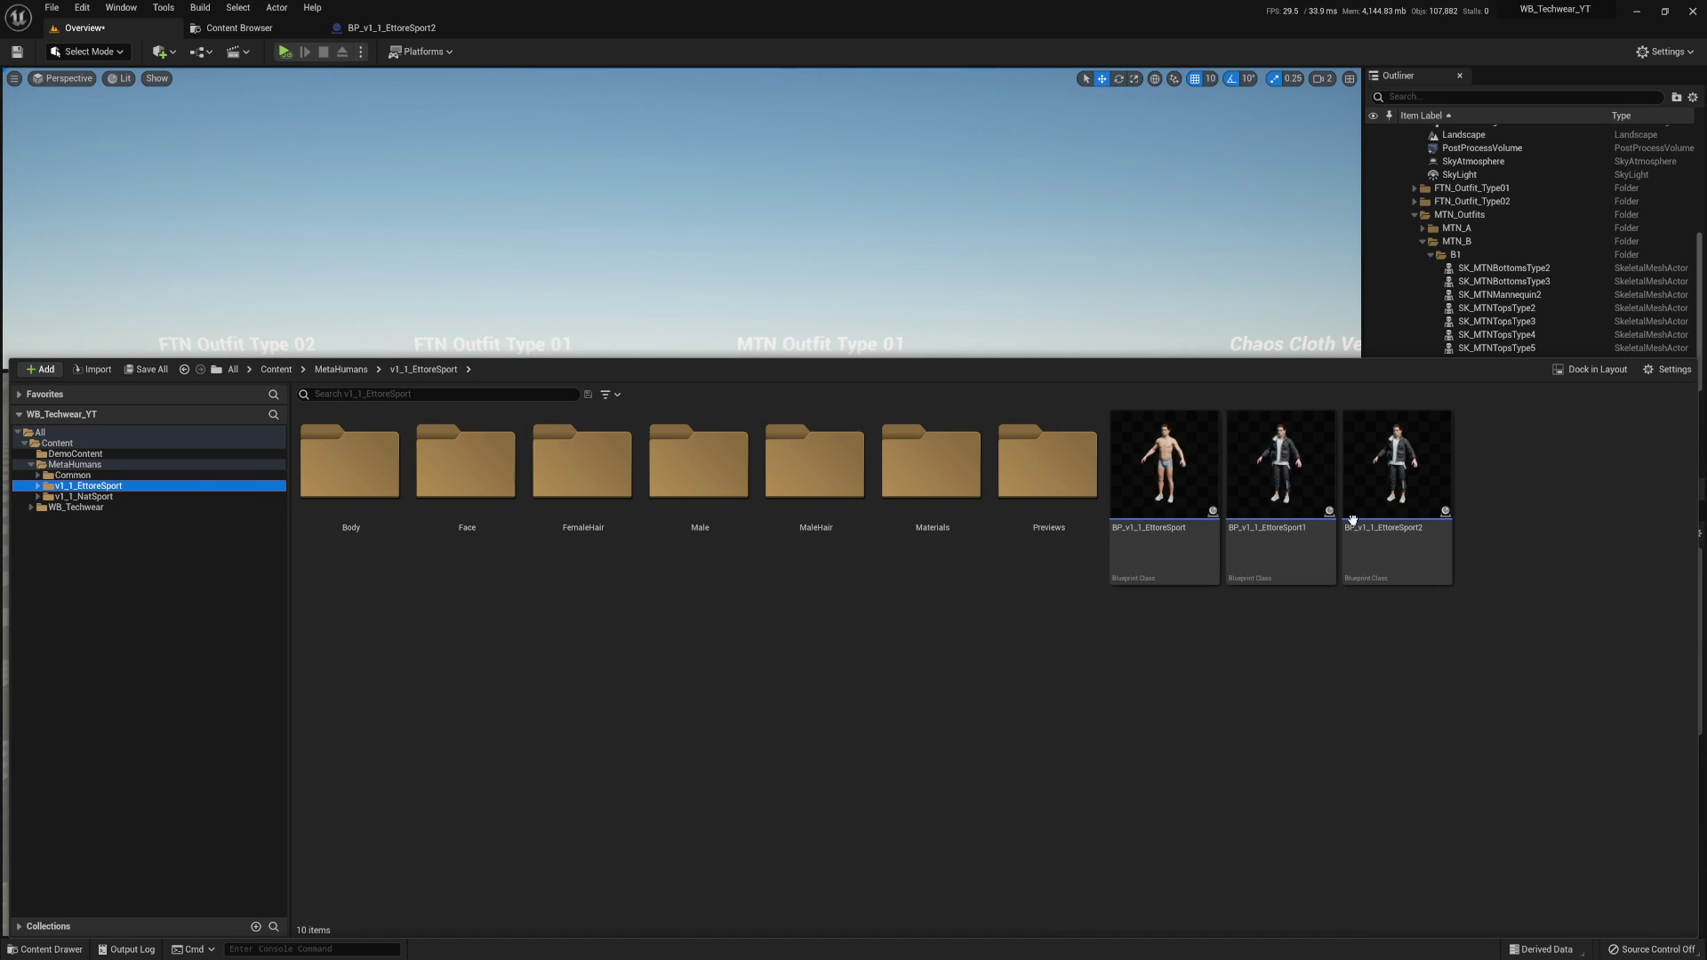
{"action": "left_click_drag", "start_coordinate": [1354, 516], "coordinate": [586, 882]}
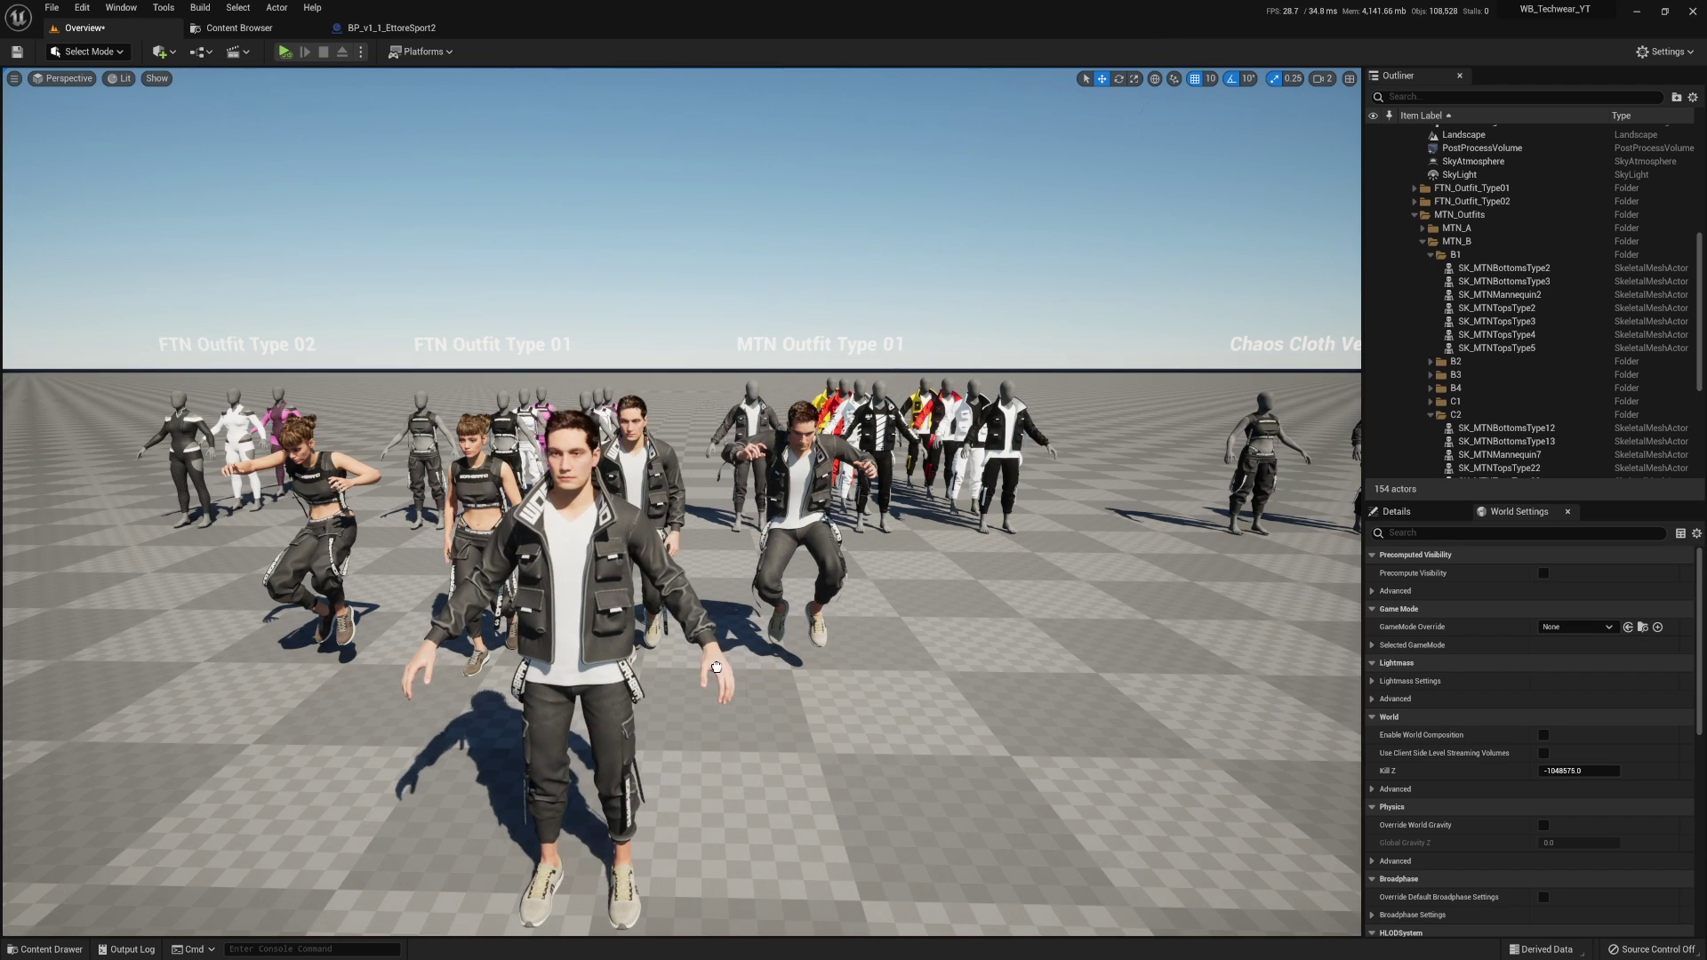
{"action": "right_click_drag", "start_coordinate": [717, 667], "coordinate": [782, 658]}
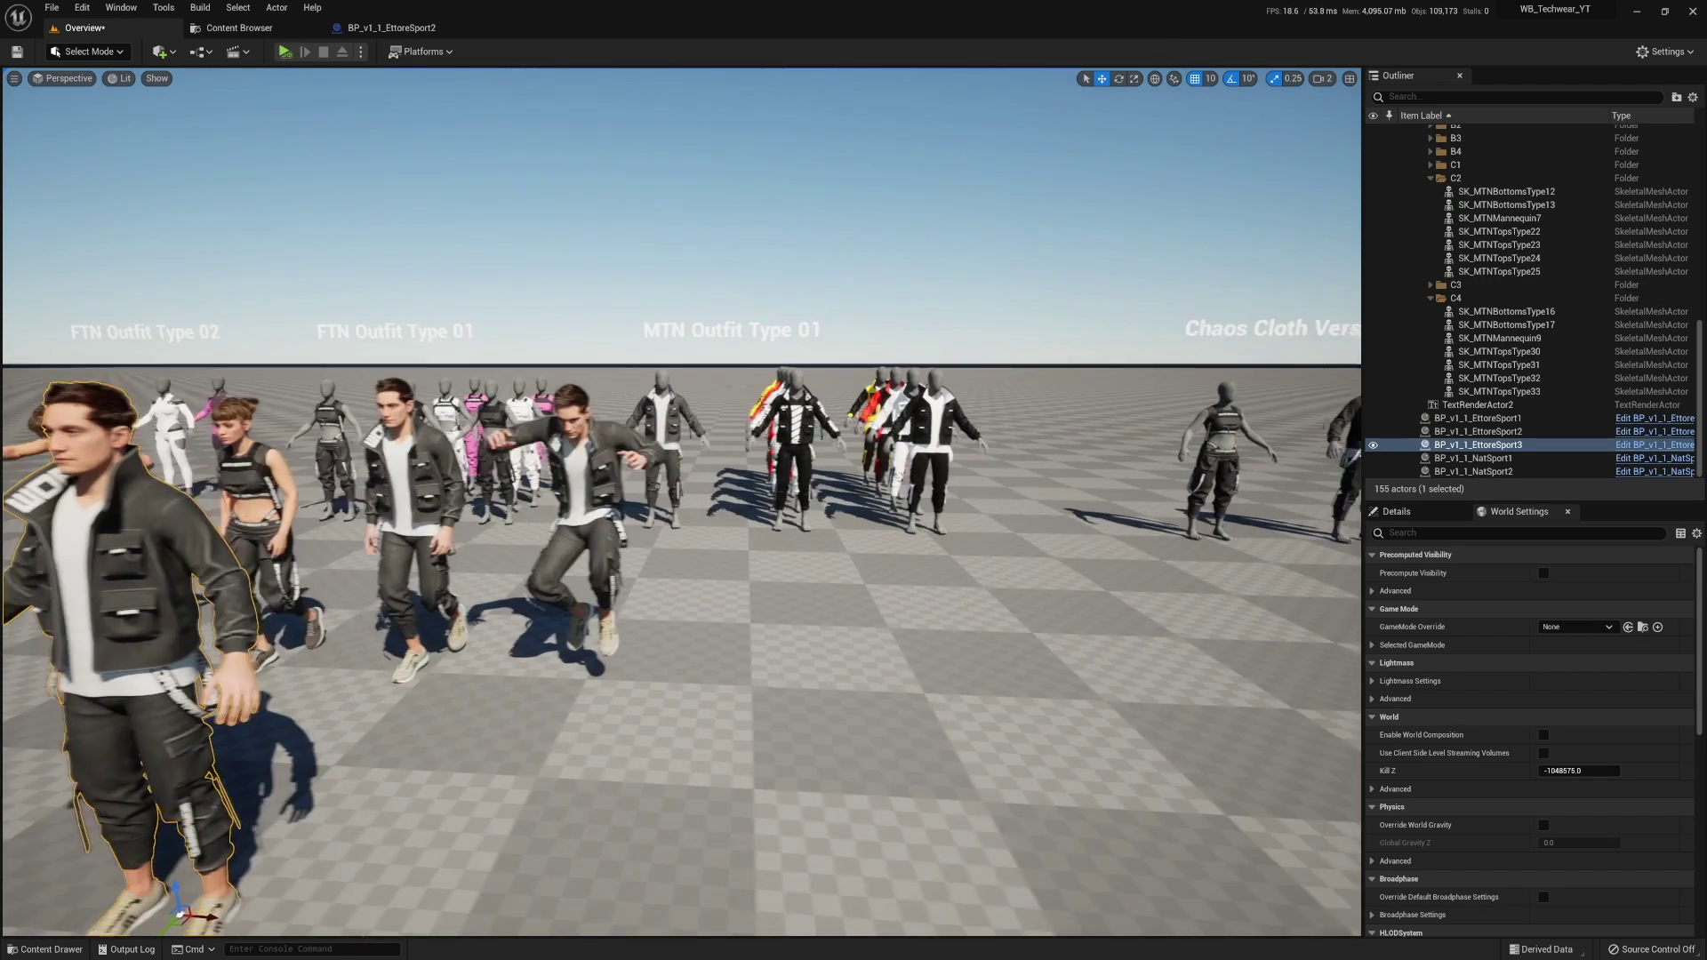
{"action": "key", "text": "a"}
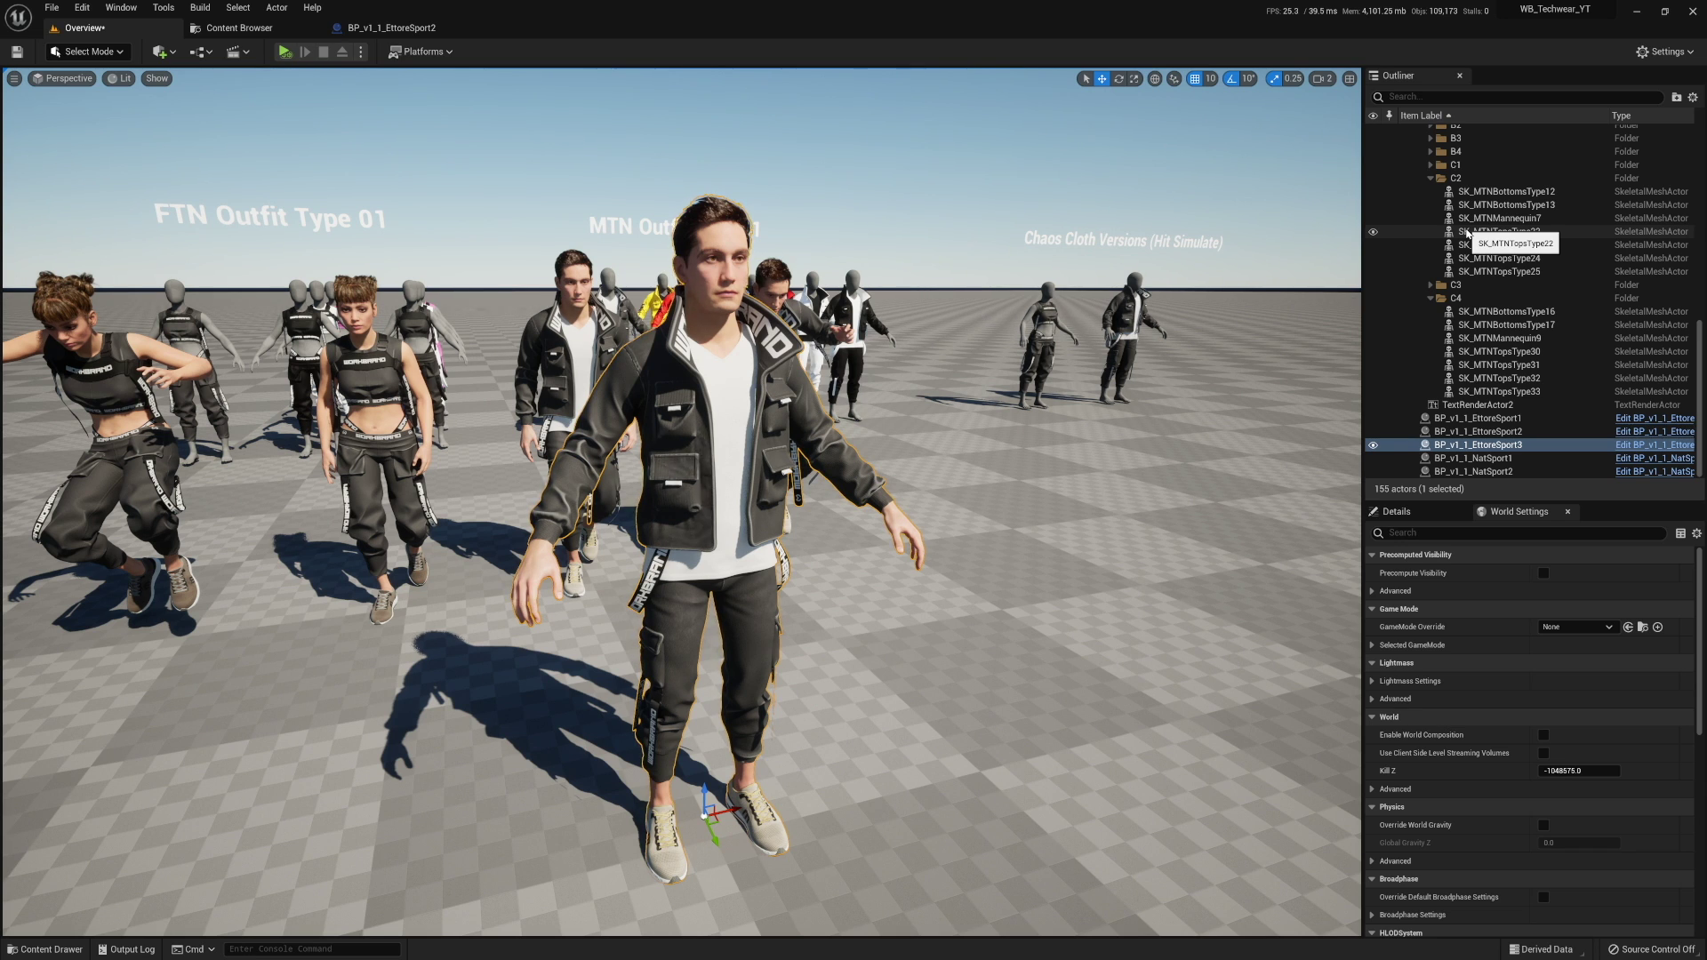
Browse to Content > WB_Techwear > Materials and open the MTN folder of jacket, pants and shirt instances.
{"action": "left_click", "coordinate": [246, 32]}
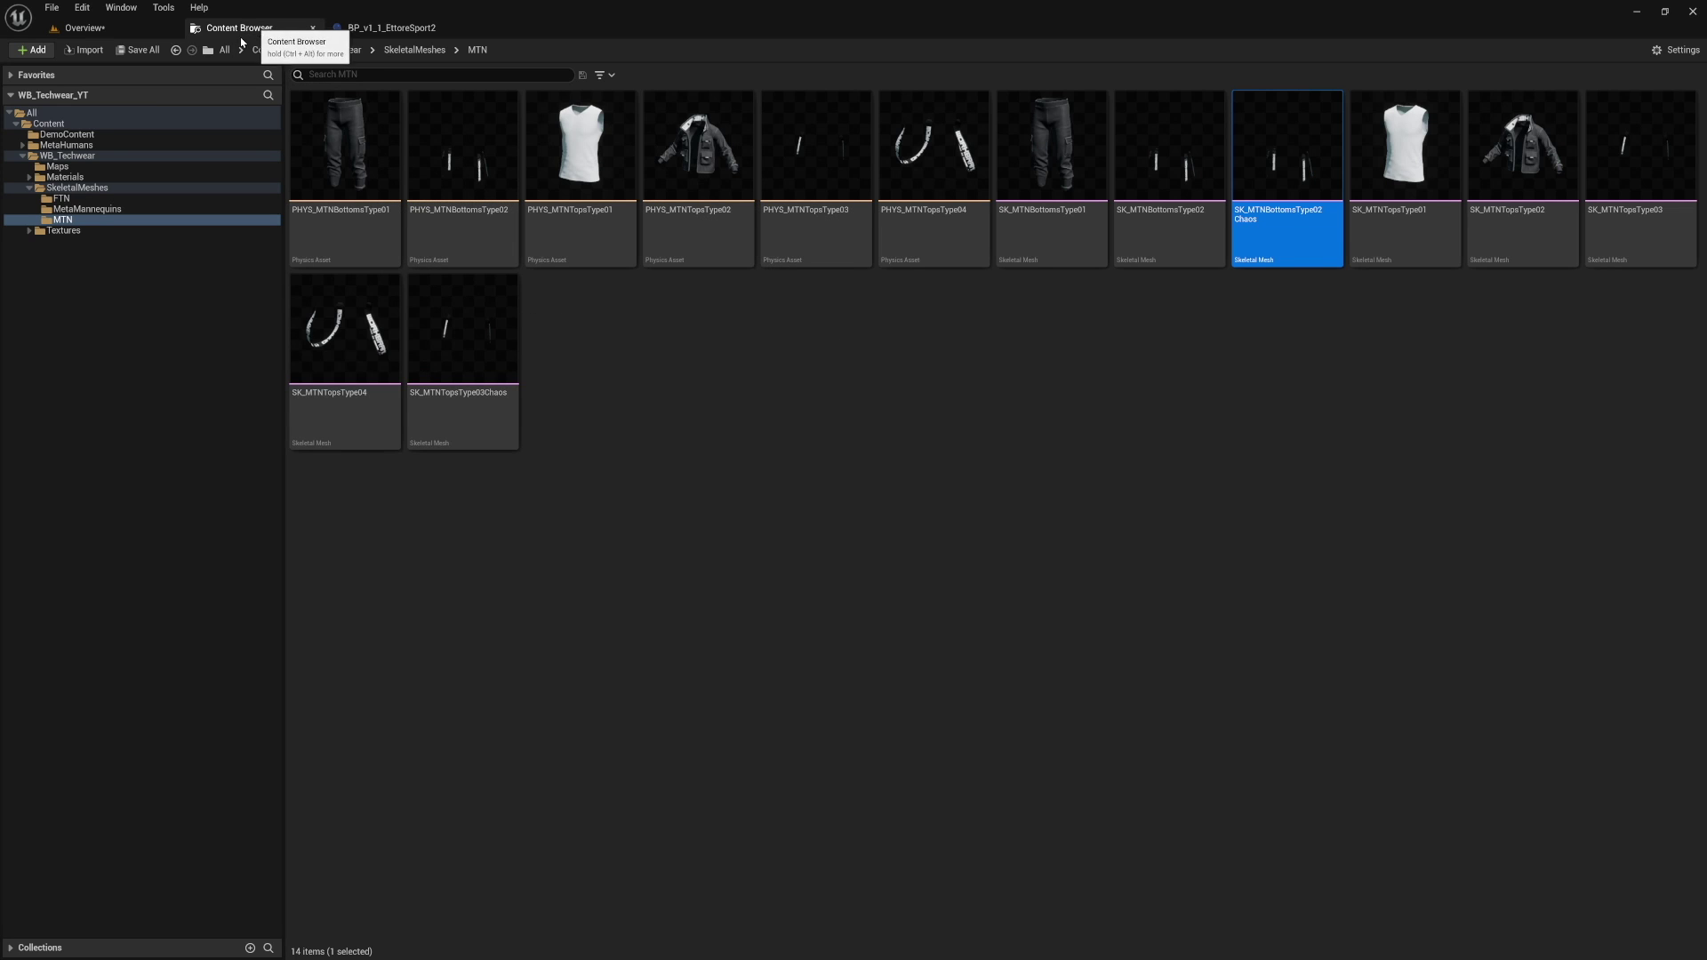
{"action": "left_click", "coordinate": [30, 189]}
{"action": "left_click", "coordinate": [65, 178]}
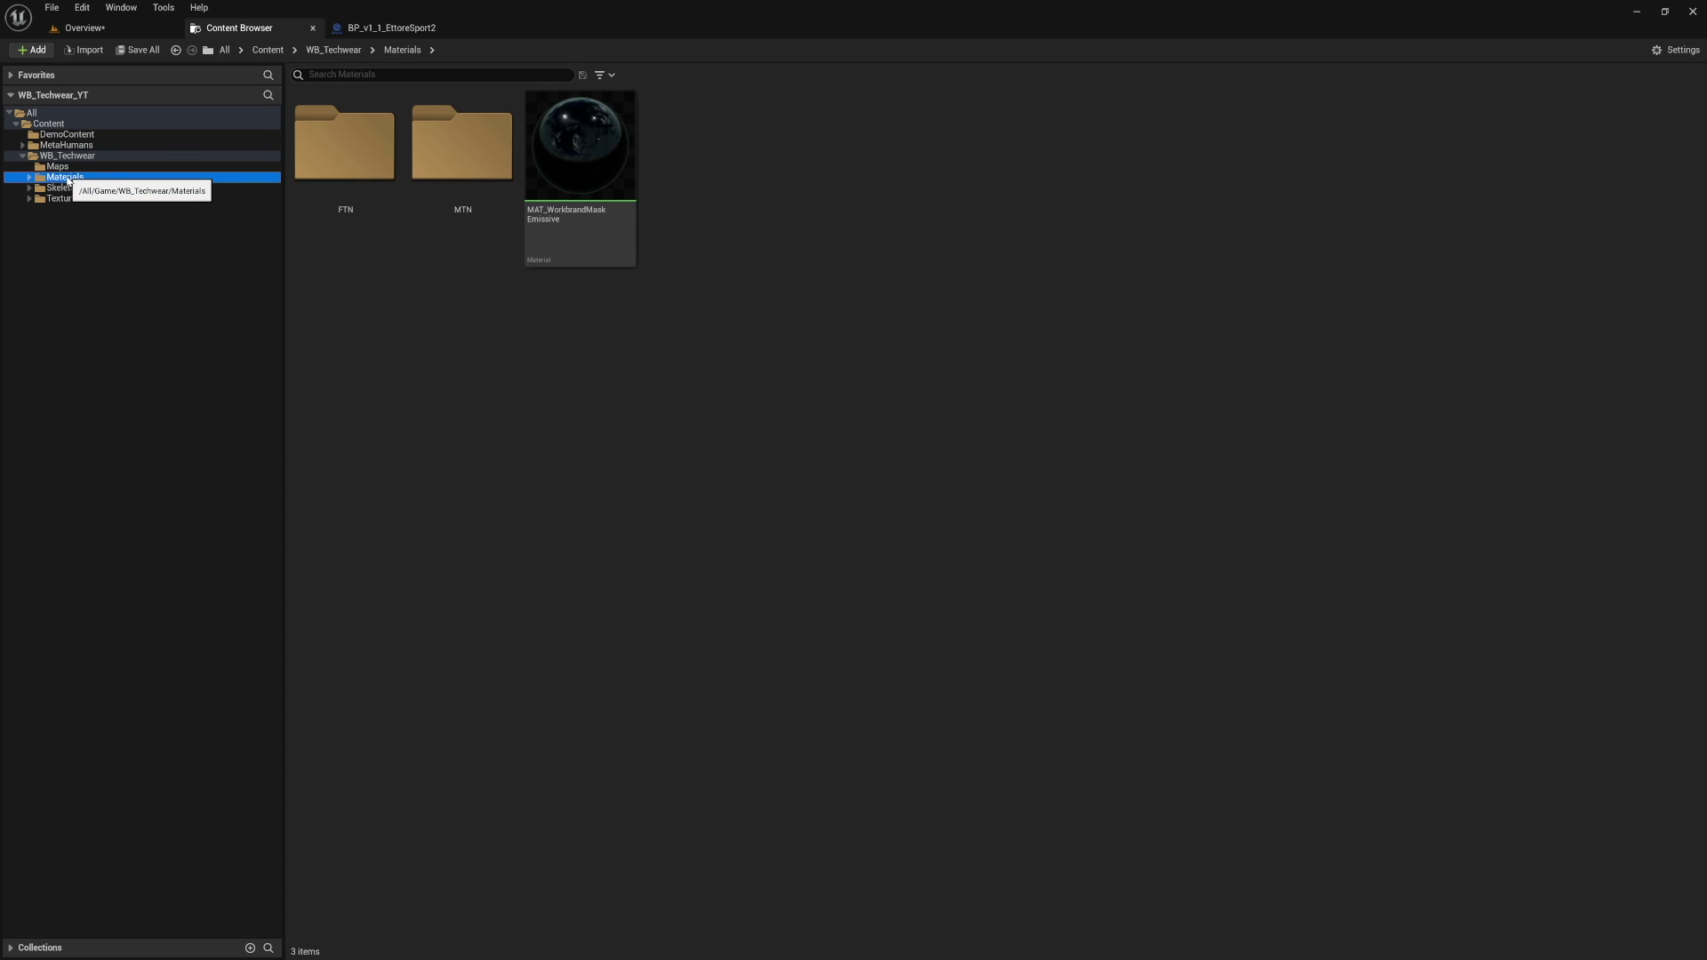
{"action": "double_click", "coordinate": [480, 142]}
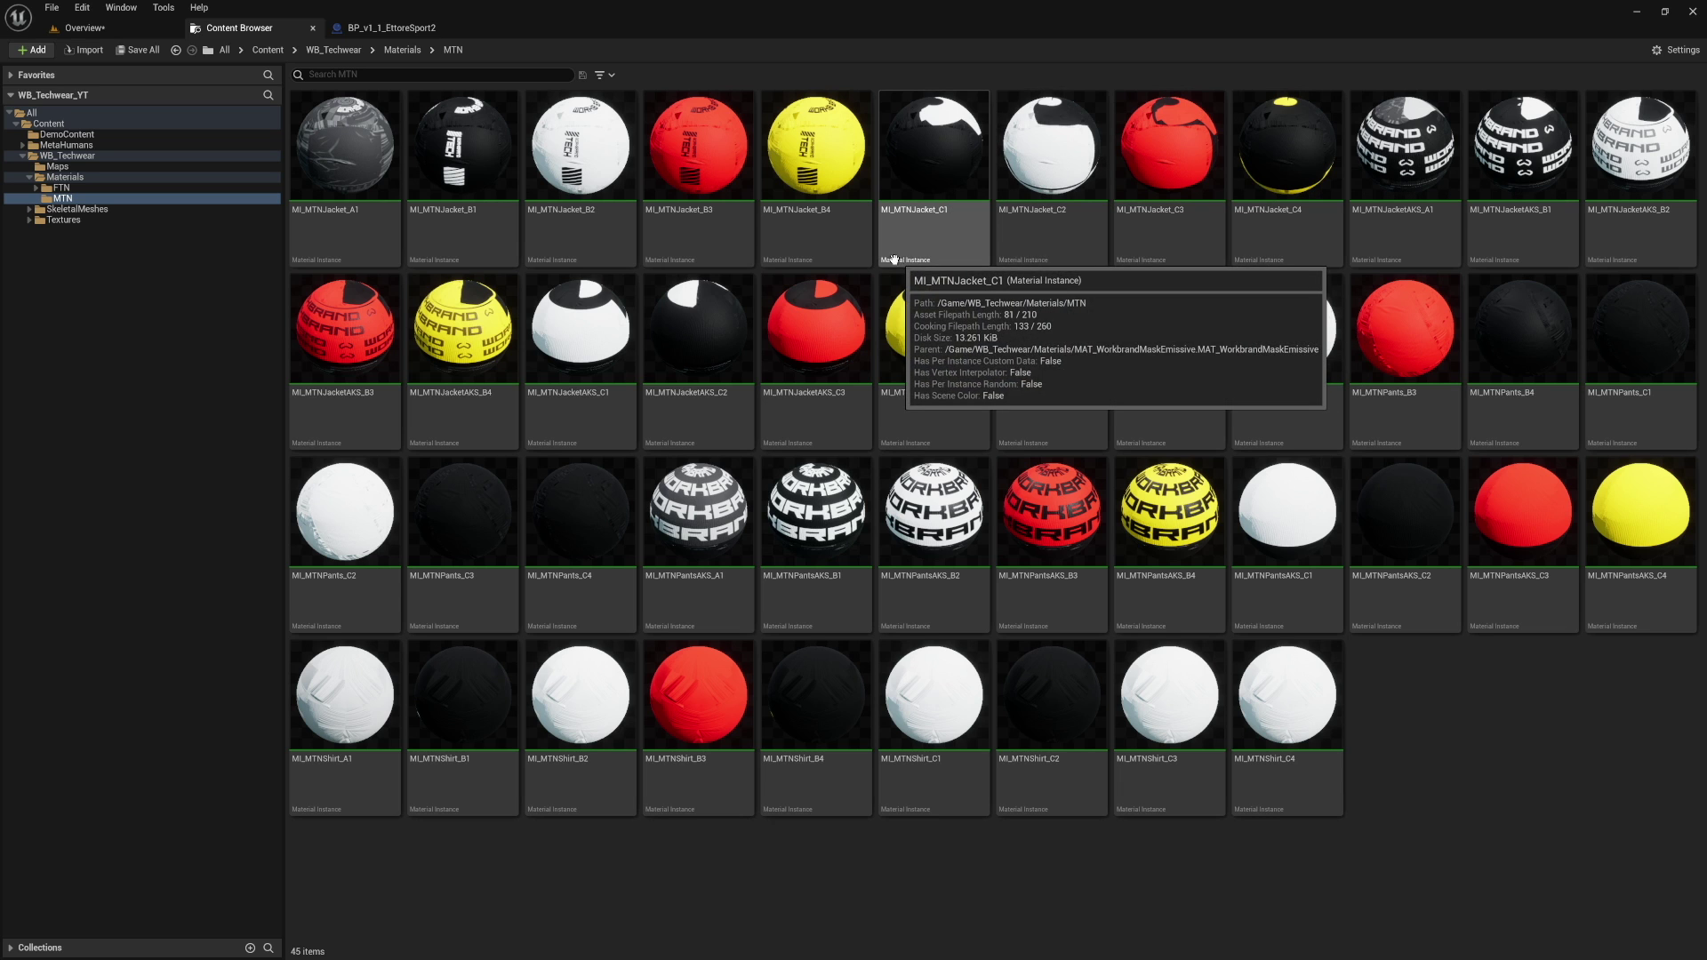
Duplicate the Jacket, JacketAKS, Pants, PantsAKS and Shirt B4 material instances into B5 copies.
{"action": "left_click", "coordinate": [845, 240]}
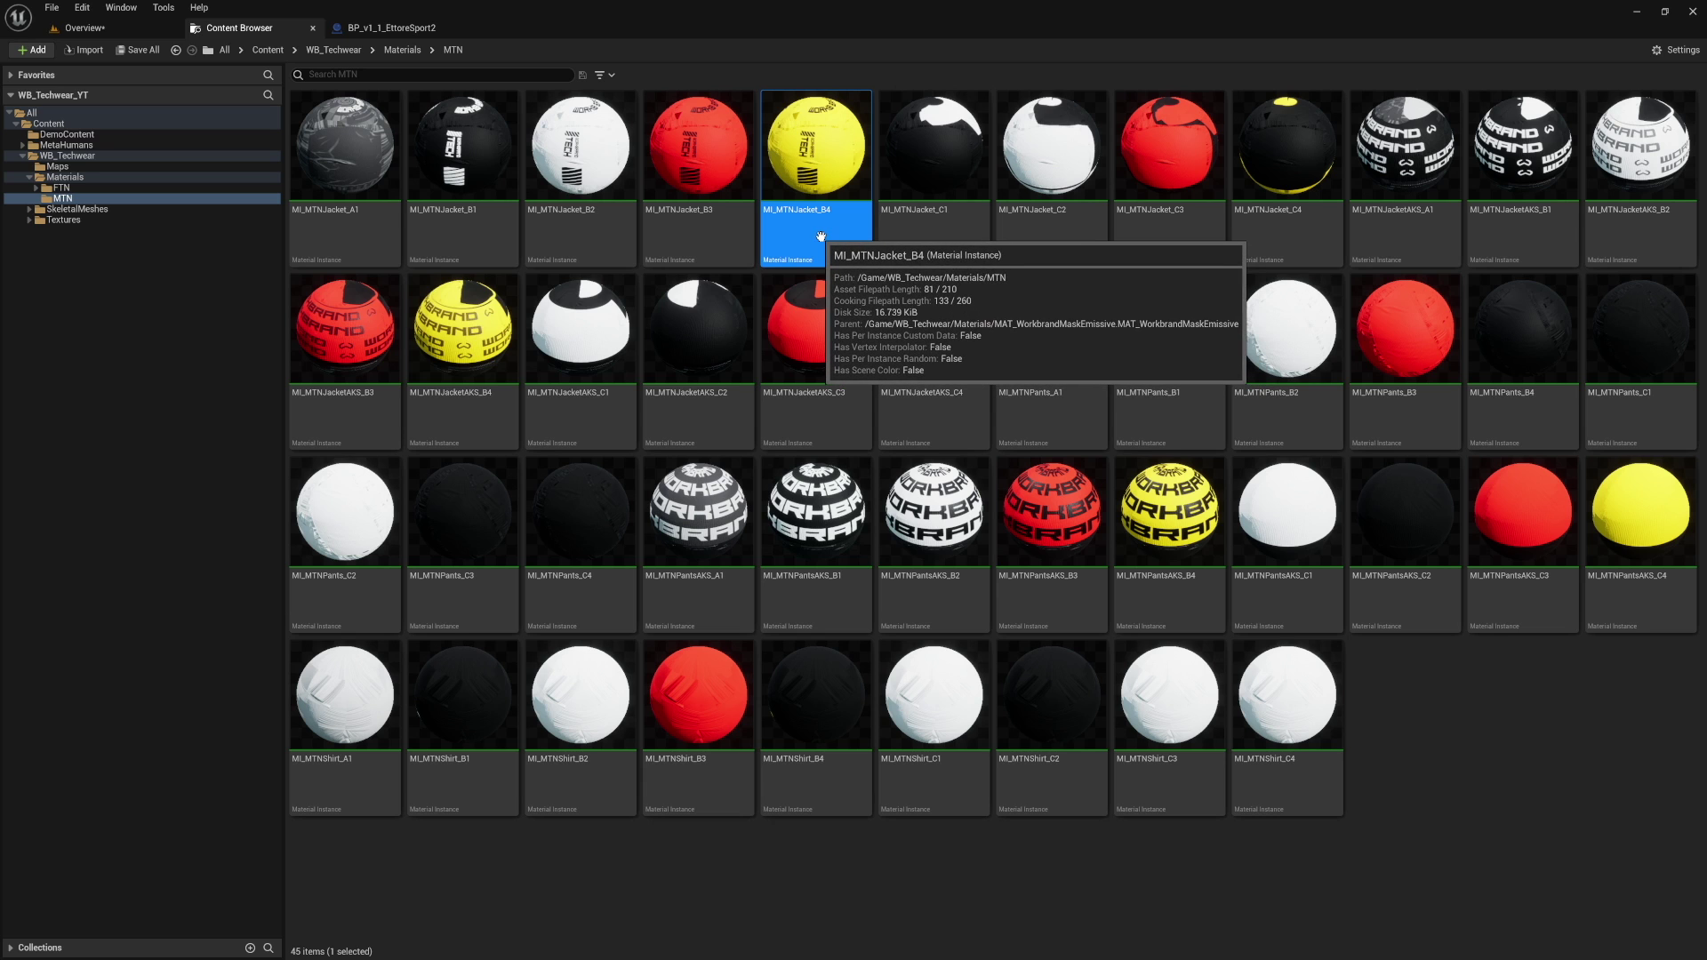
{"action": "right_click", "coordinate": [829, 241]}
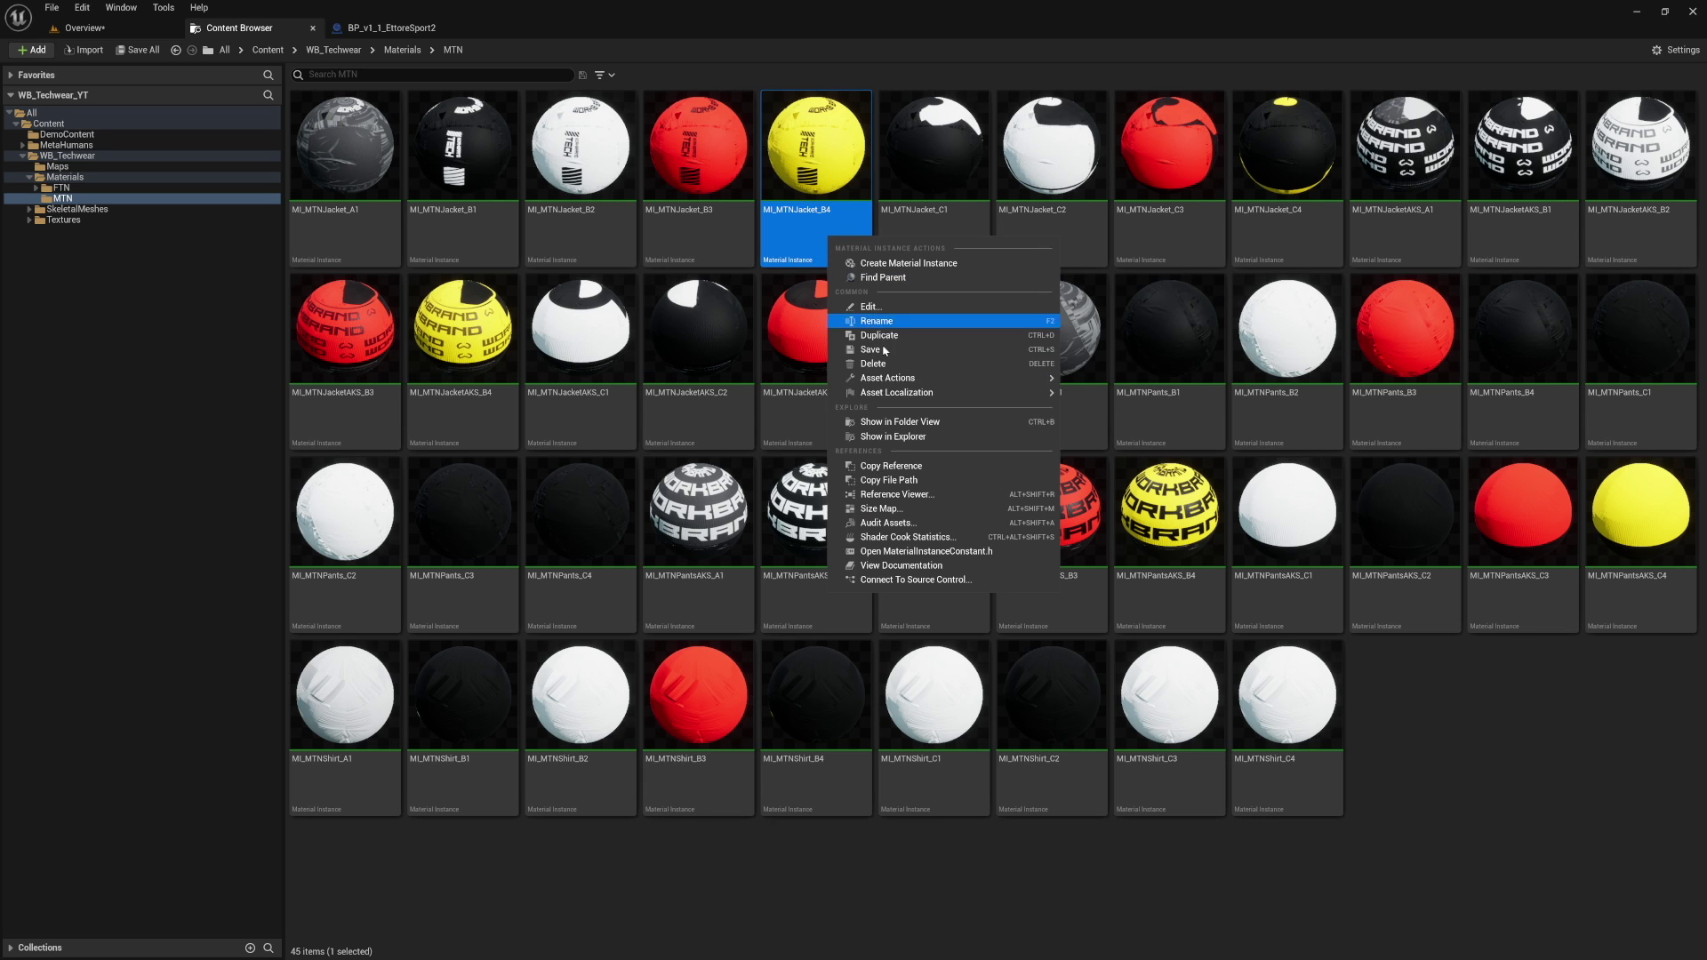
{"action": "left_click", "coordinate": [884, 336]}
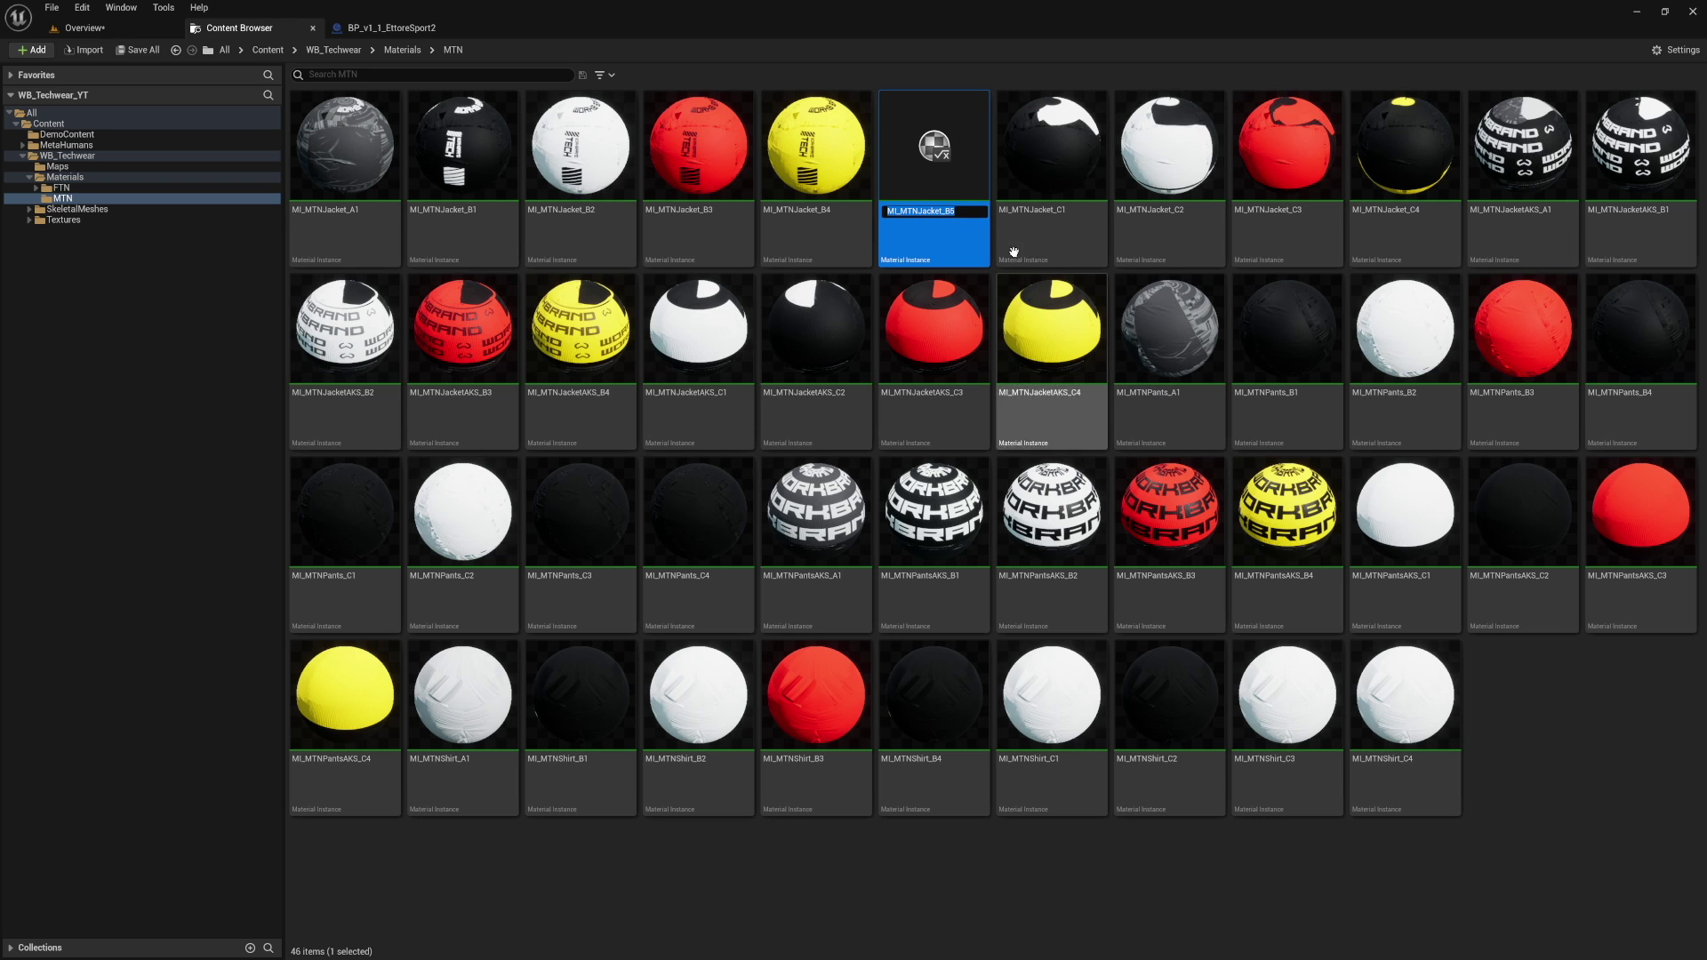
{"action": "right_click", "coordinate": [598, 434]}
{"action": "left_click", "coordinate": [655, 529]}
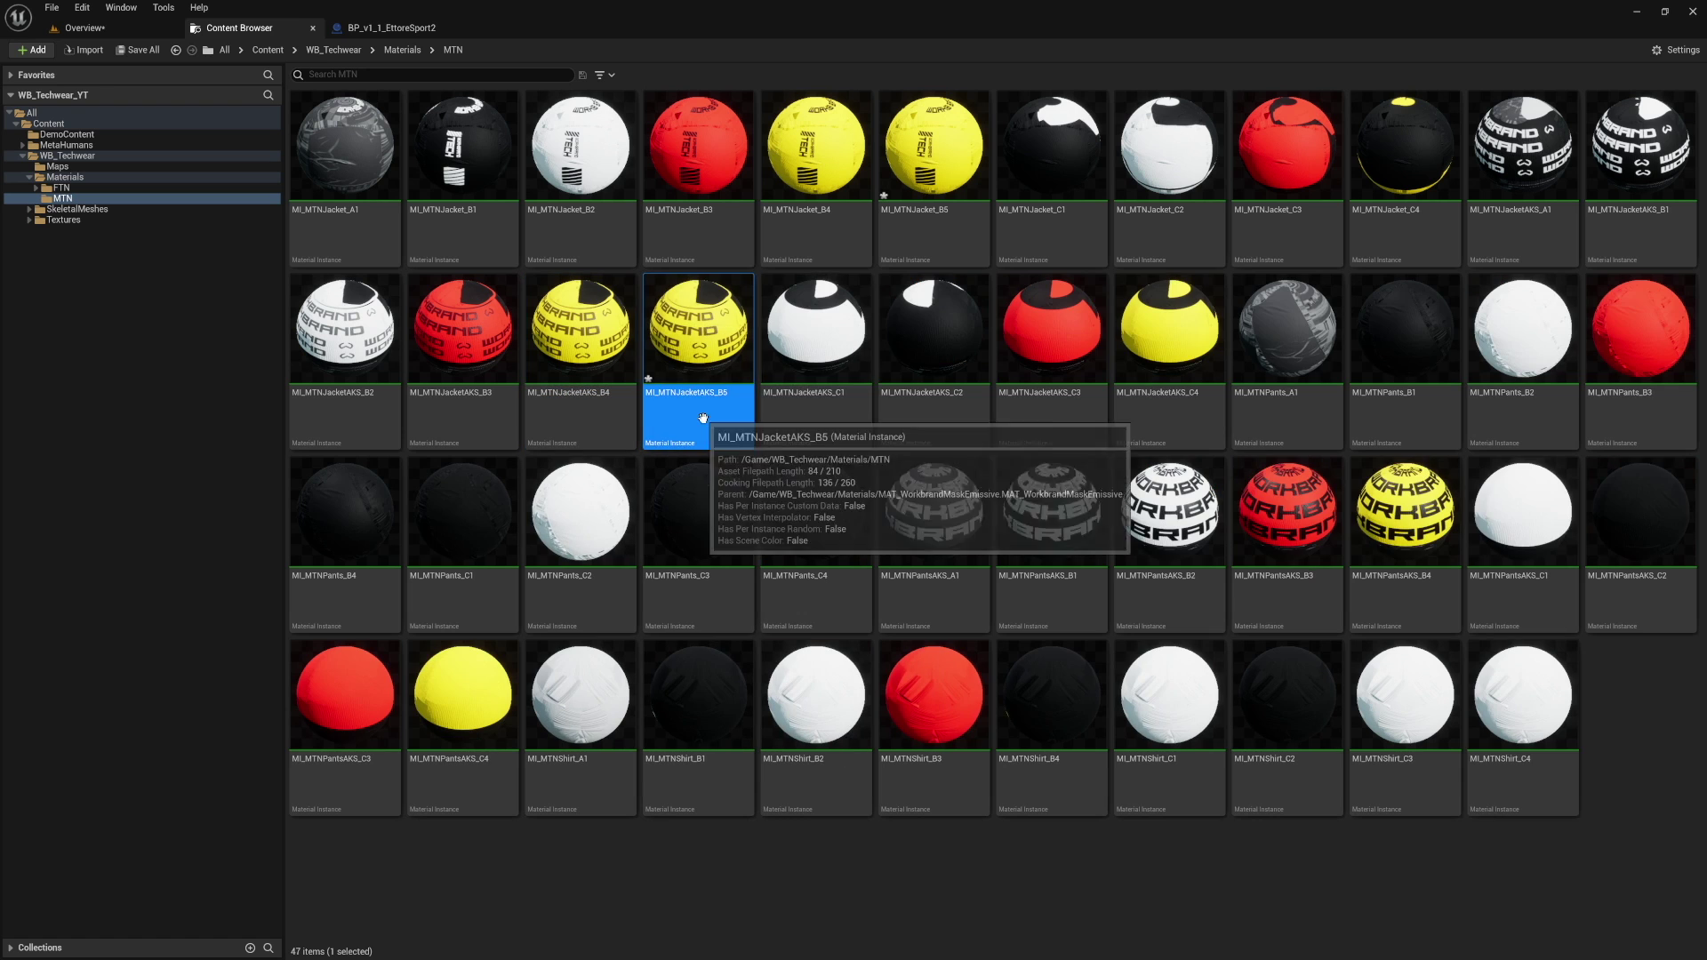
{"action": "right_click", "coordinate": [370, 610]}
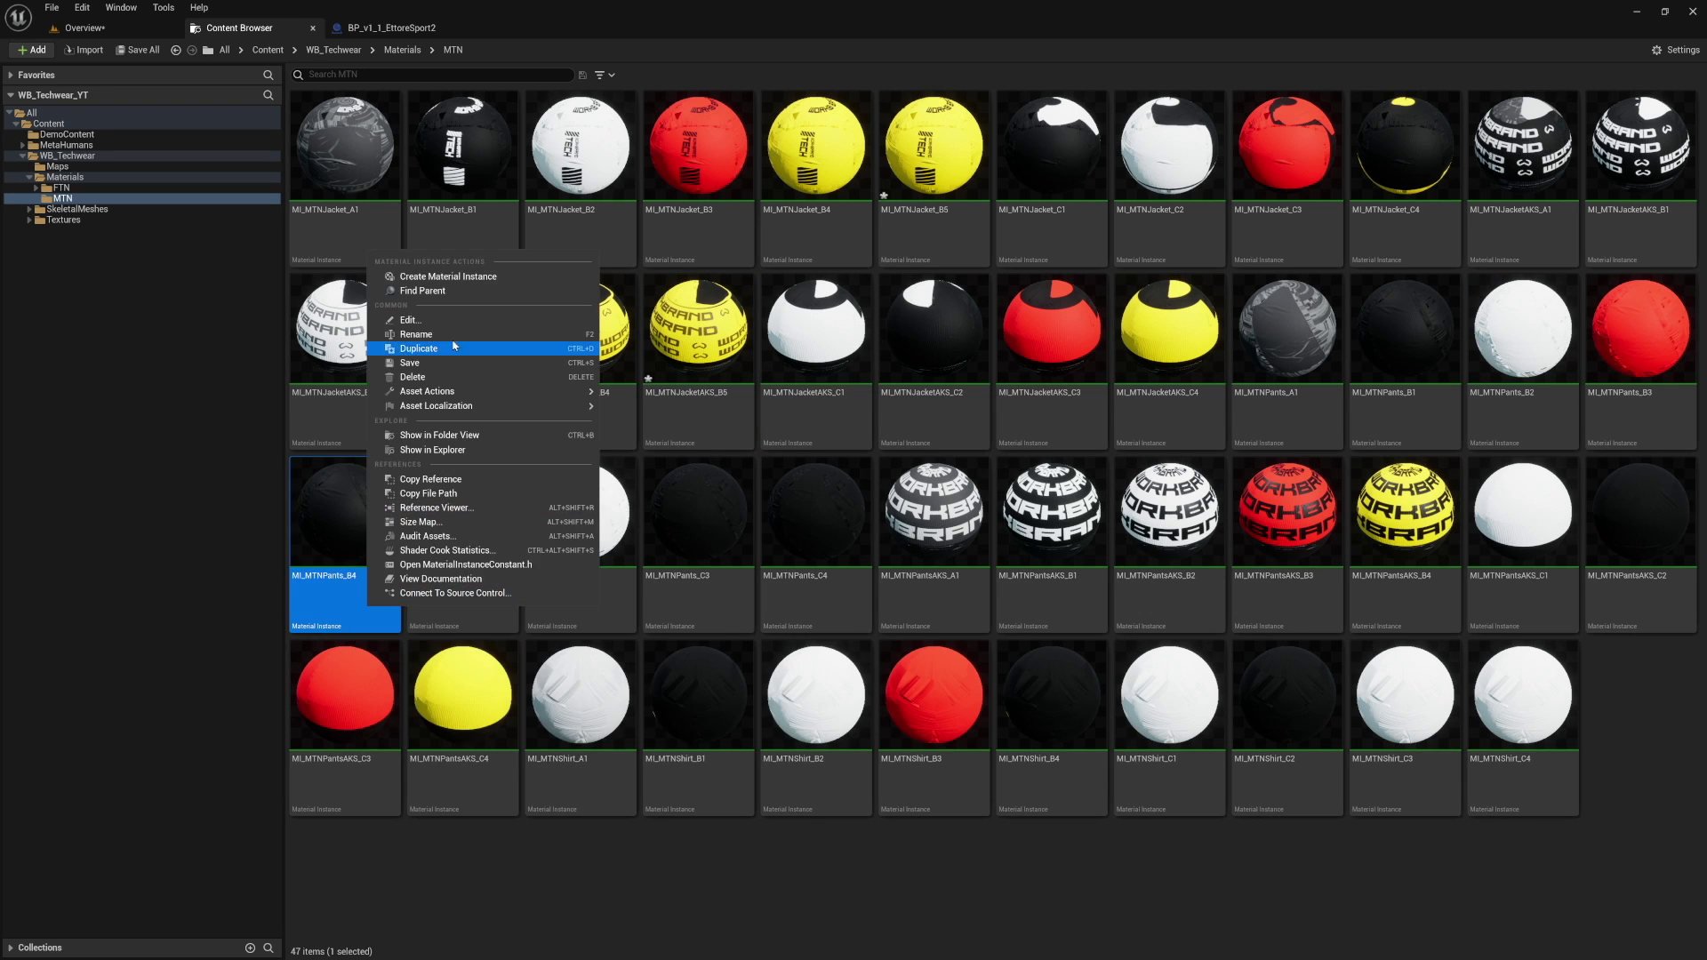
{"action": "left_click", "coordinate": [418, 353]}
{"action": "right_click", "coordinate": [1476, 610]}
{"action": "left_click", "coordinate": [1529, 354]}
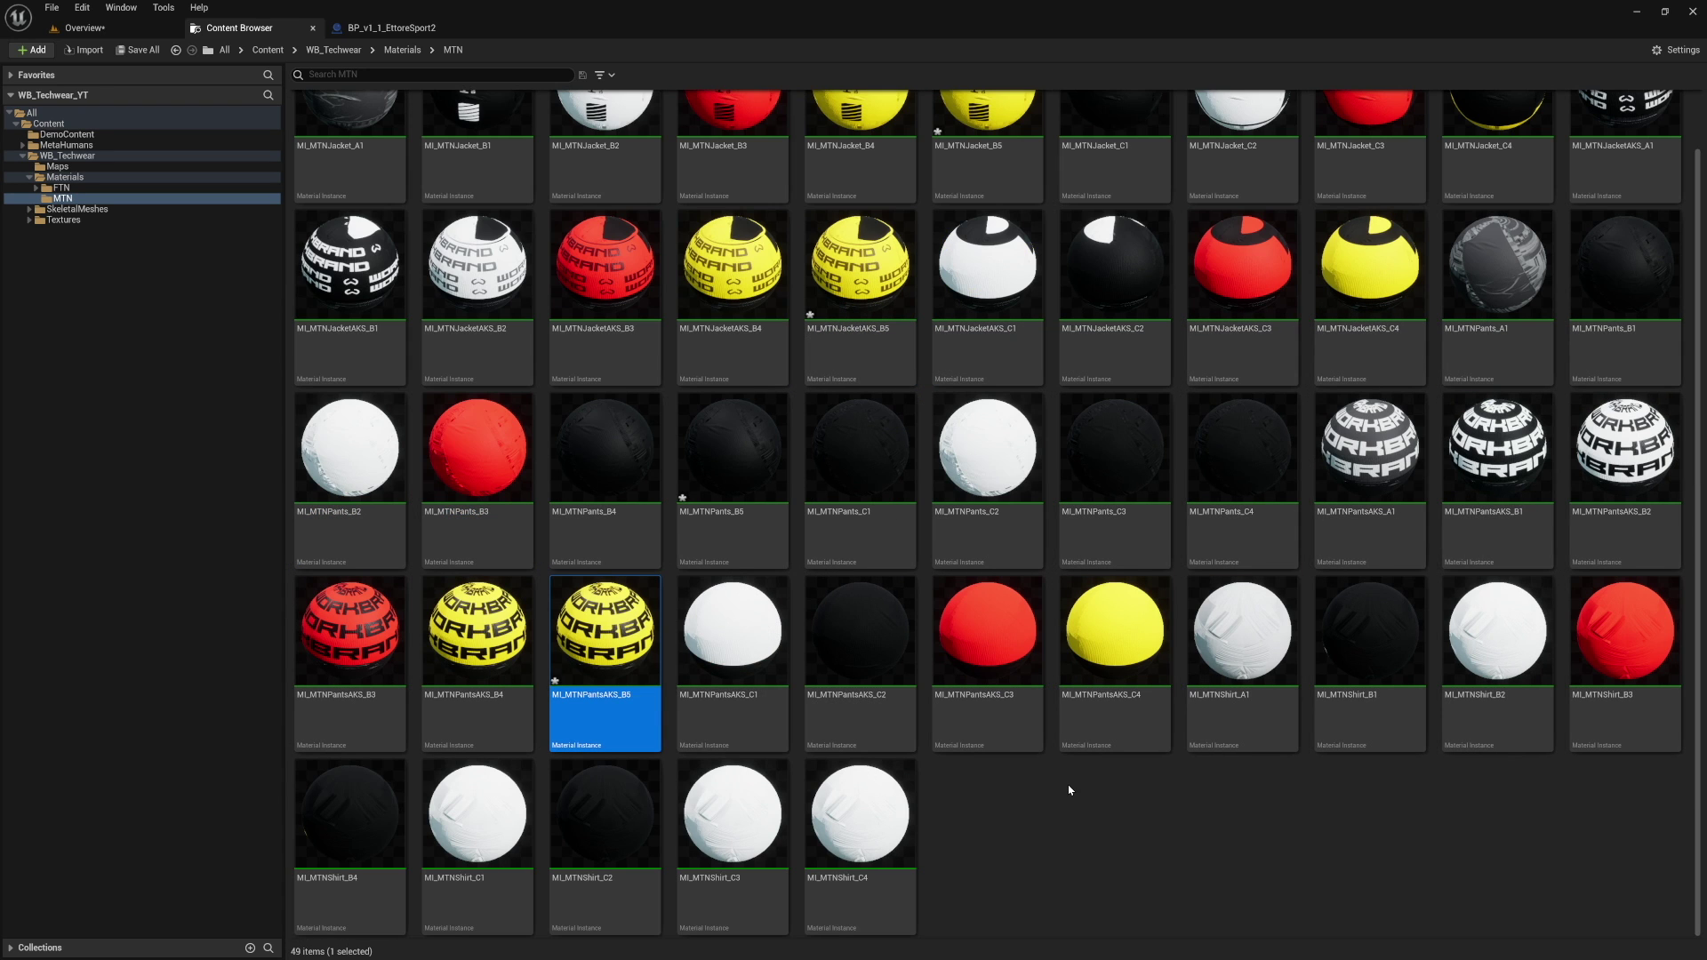
{"action": "left_click", "coordinate": [370, 880]}
{"action": "right_click", "coordinate": [369, 880]}
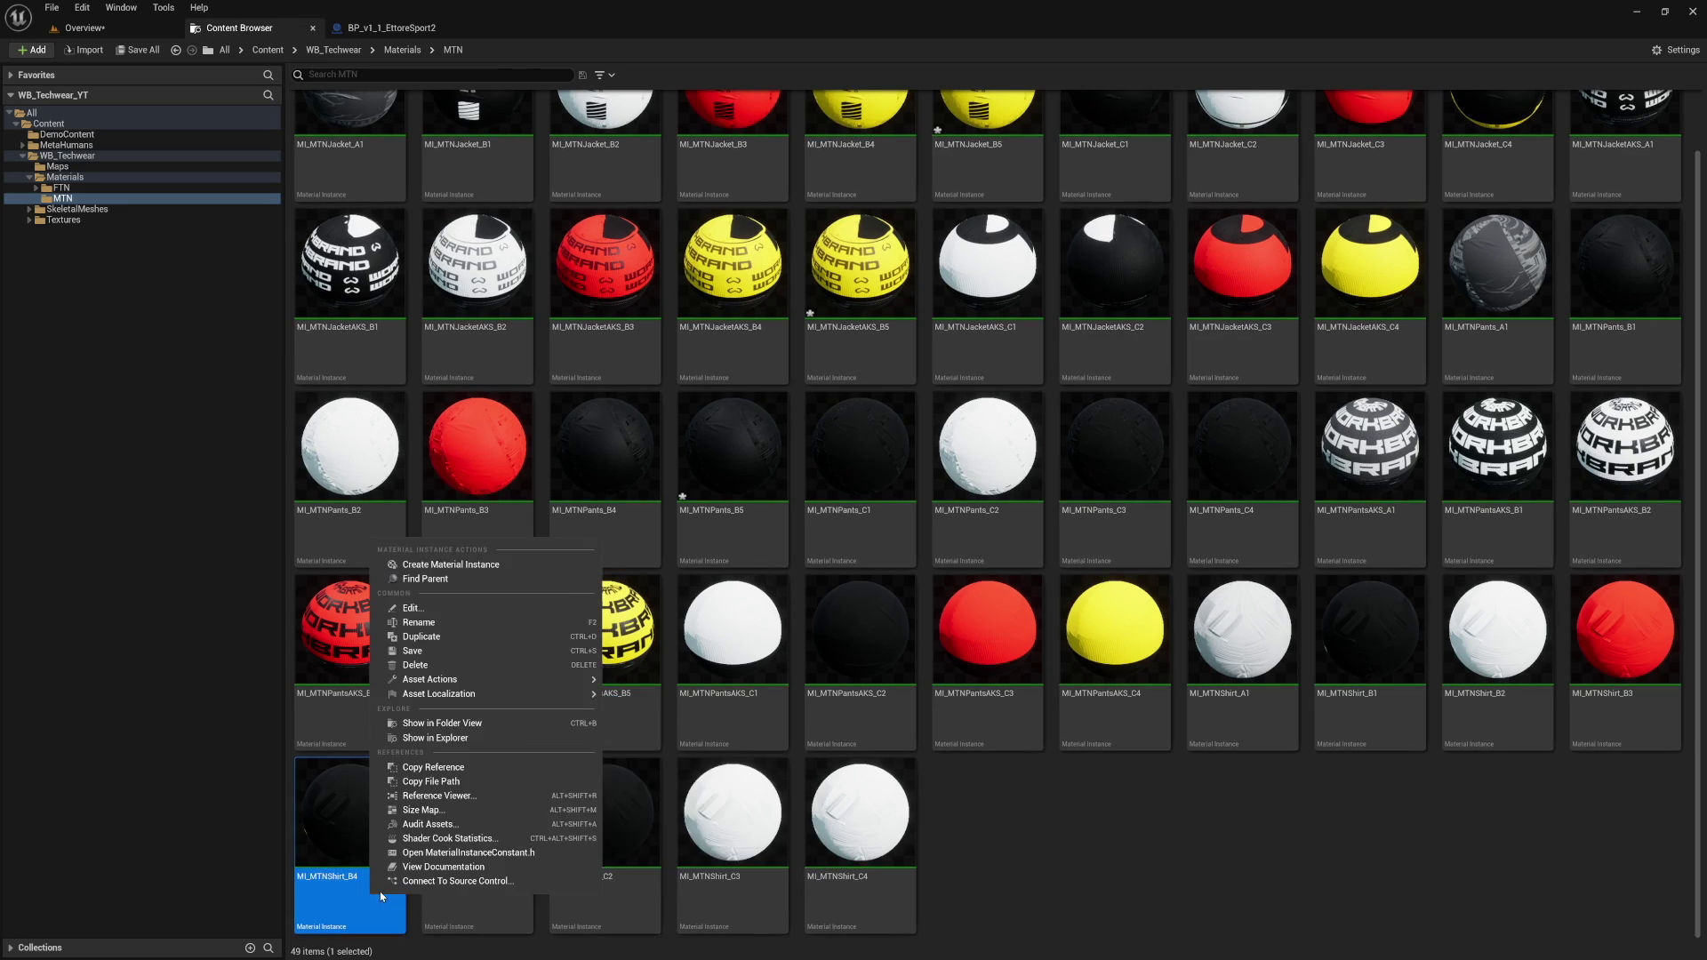
{"action": "left_click", "coordinate": [422, 640]}
Open all five MI_MTN B5 material instances and group their editors in one window.
{"action": "scroll", "coordinate": [1086, 495], "scroll_direction": "up", "scroll_amount": 1}
{"action": "double_click", "coordinate": [987, 152]}
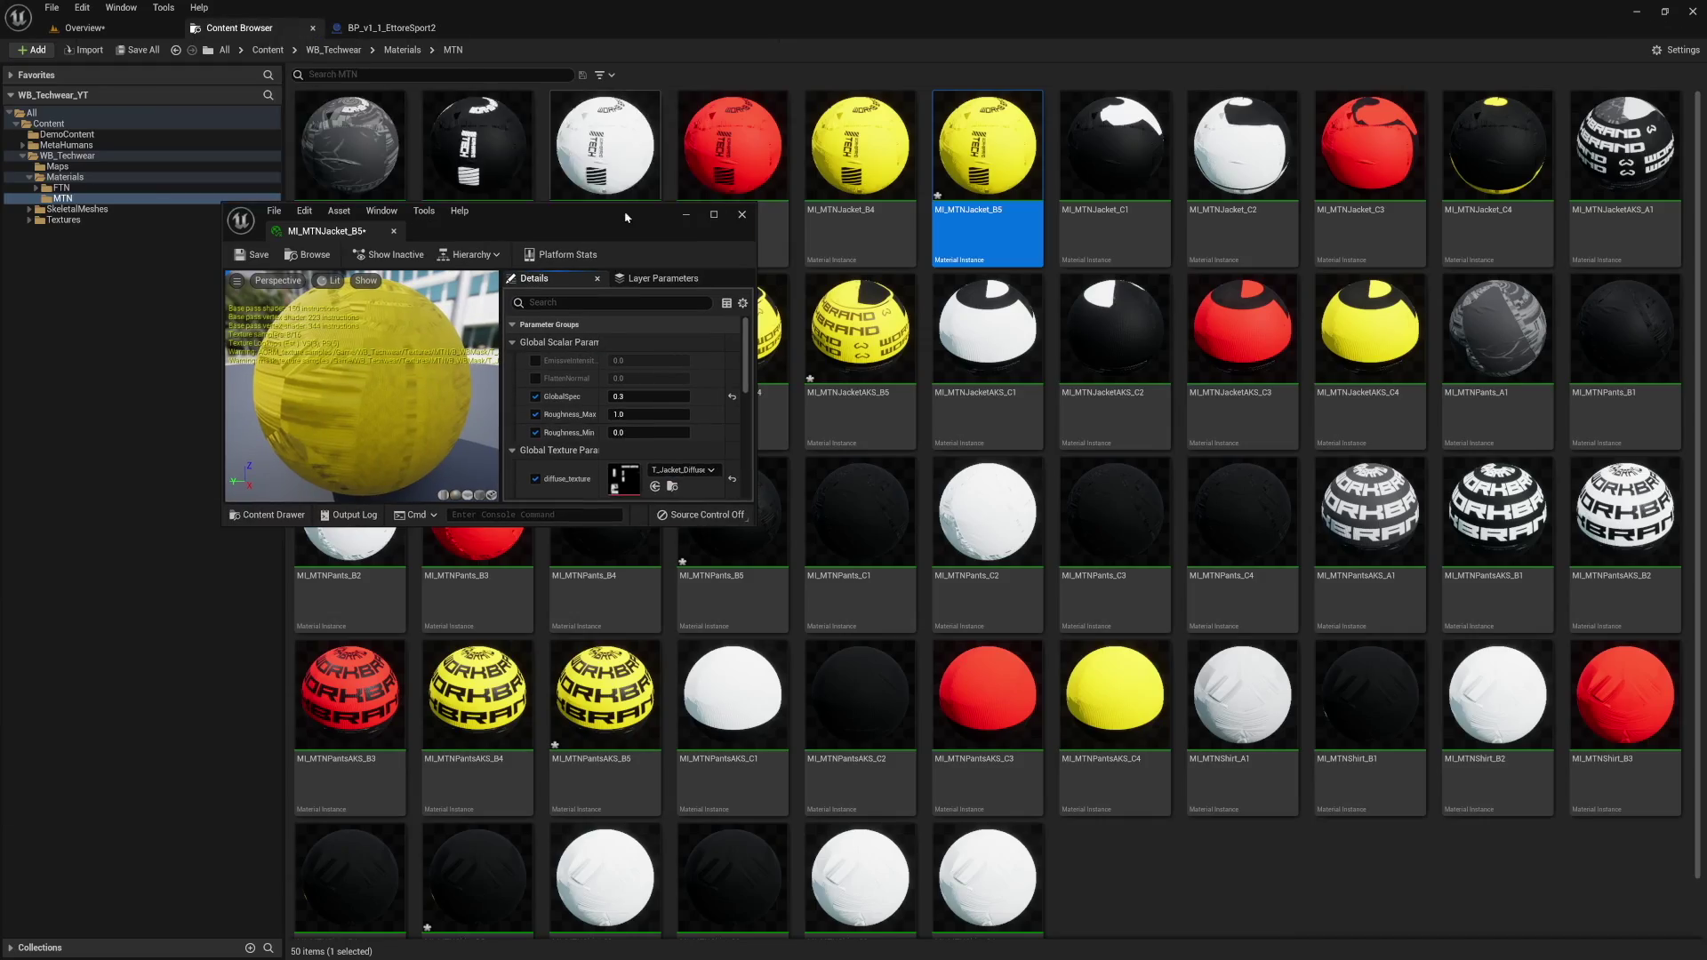
{"action": "left_click_drag", "start_coordinate": [625, 217], "coordinate": [579, 116]}
{"action": "double_click", "coordinate": [860, 329]}
{"action": "left_click", "coordinate": [239, 28]}
{"action": "double_click", "coordinate": [729, 525]}
{"action": "left_click", "coordinate": [255, 28]}
{"action": "double_click", "coordinate": [610, 698]}
{"action": "left_click_drag", "start_coordinate": [564, 39], "coordinate": [660, 139]}
{"action": "left_click", "coordinate": [255, 28]}
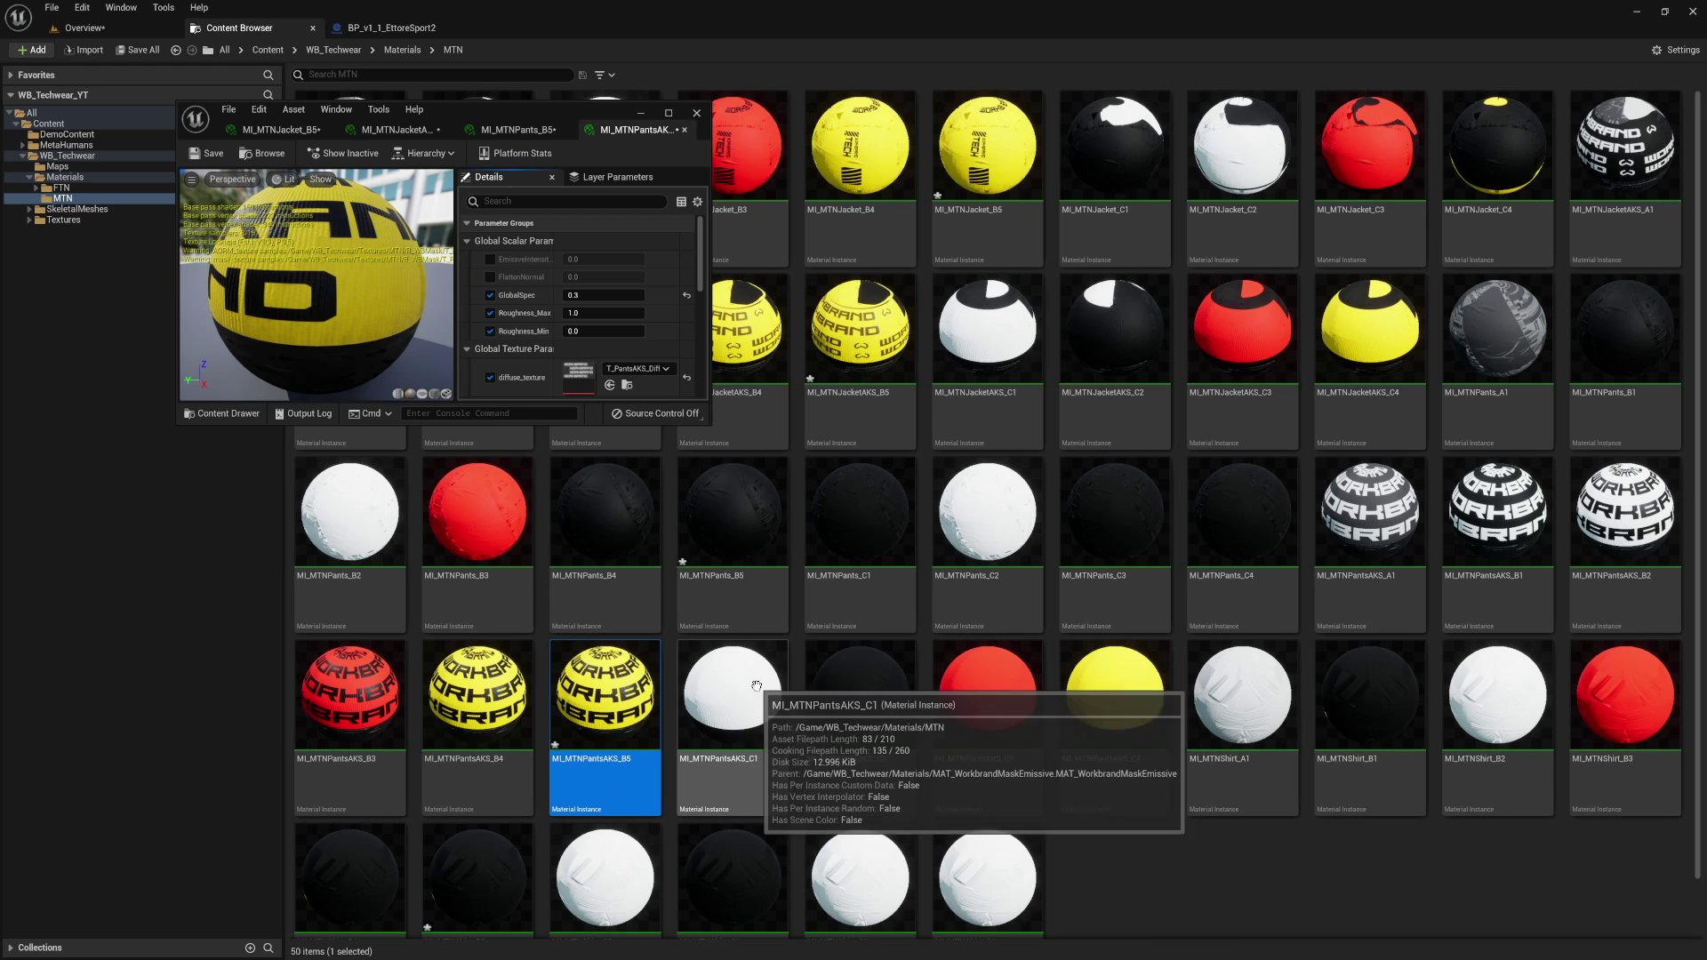
{"action": "scroll", "coordinate": [738, 631], "scroll_direction": "down", "scroll_amount": 1}
{"action": "left_click", "coordinate": [491, 798]}
{"action": "double_click", "coordinate": [491, 799]}
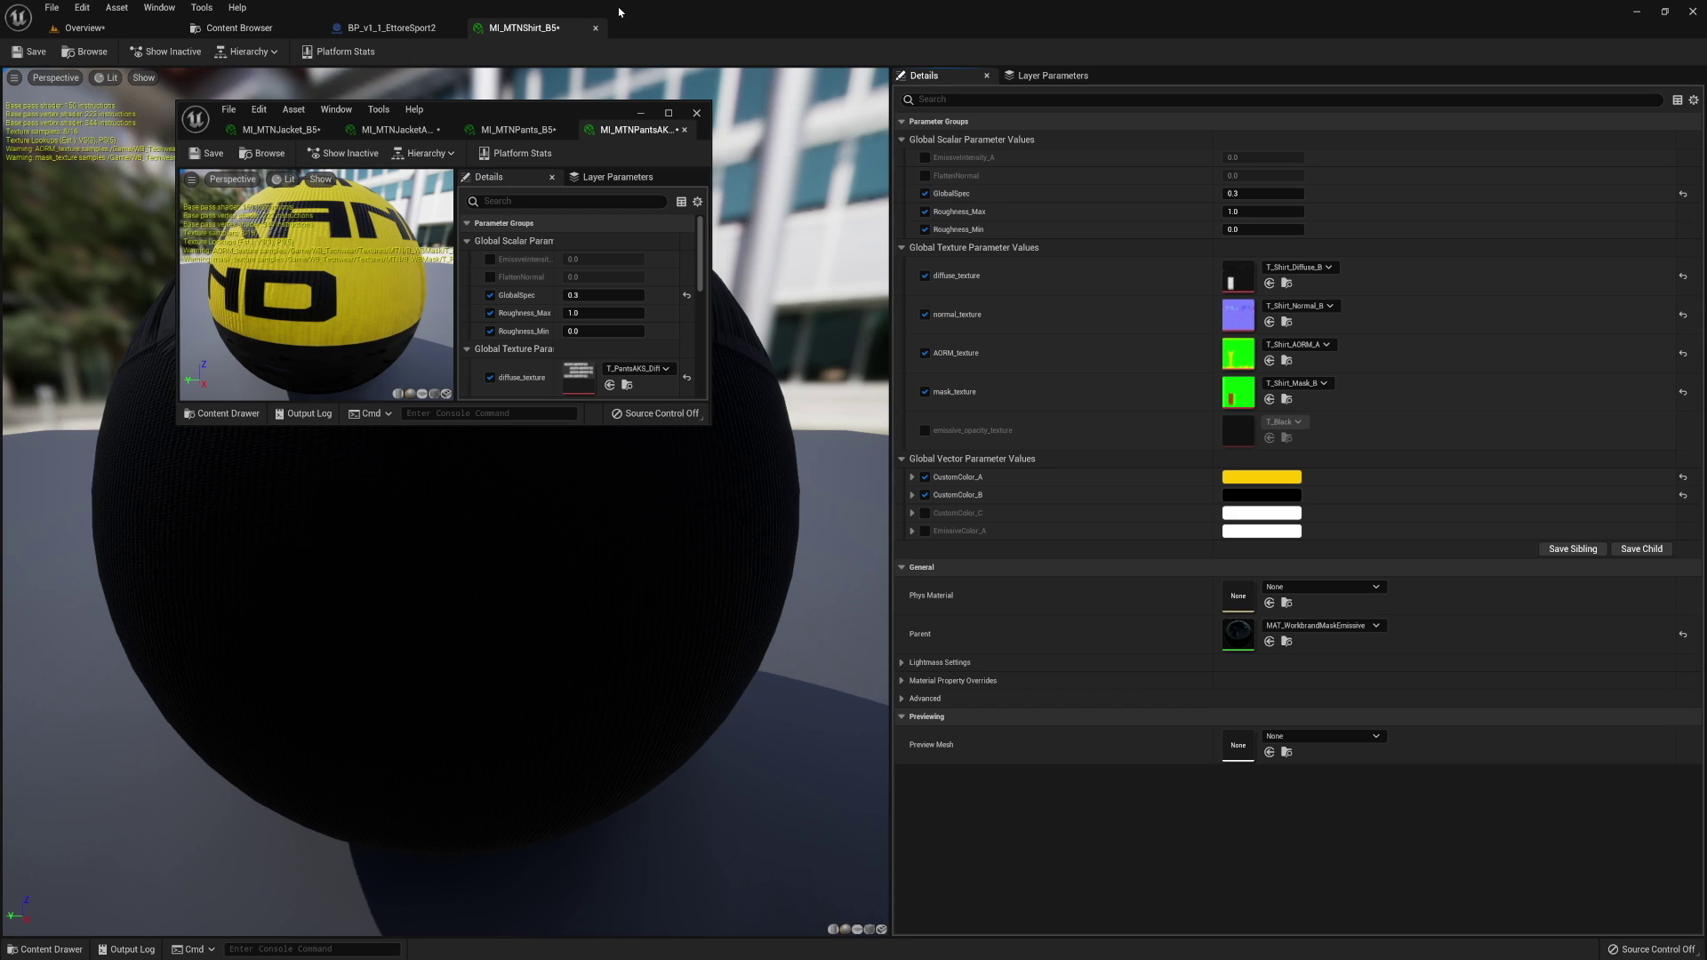
{"action": "left_click_drag", "start_coordinate": [591, 28], "coordinate": [665, 136]}
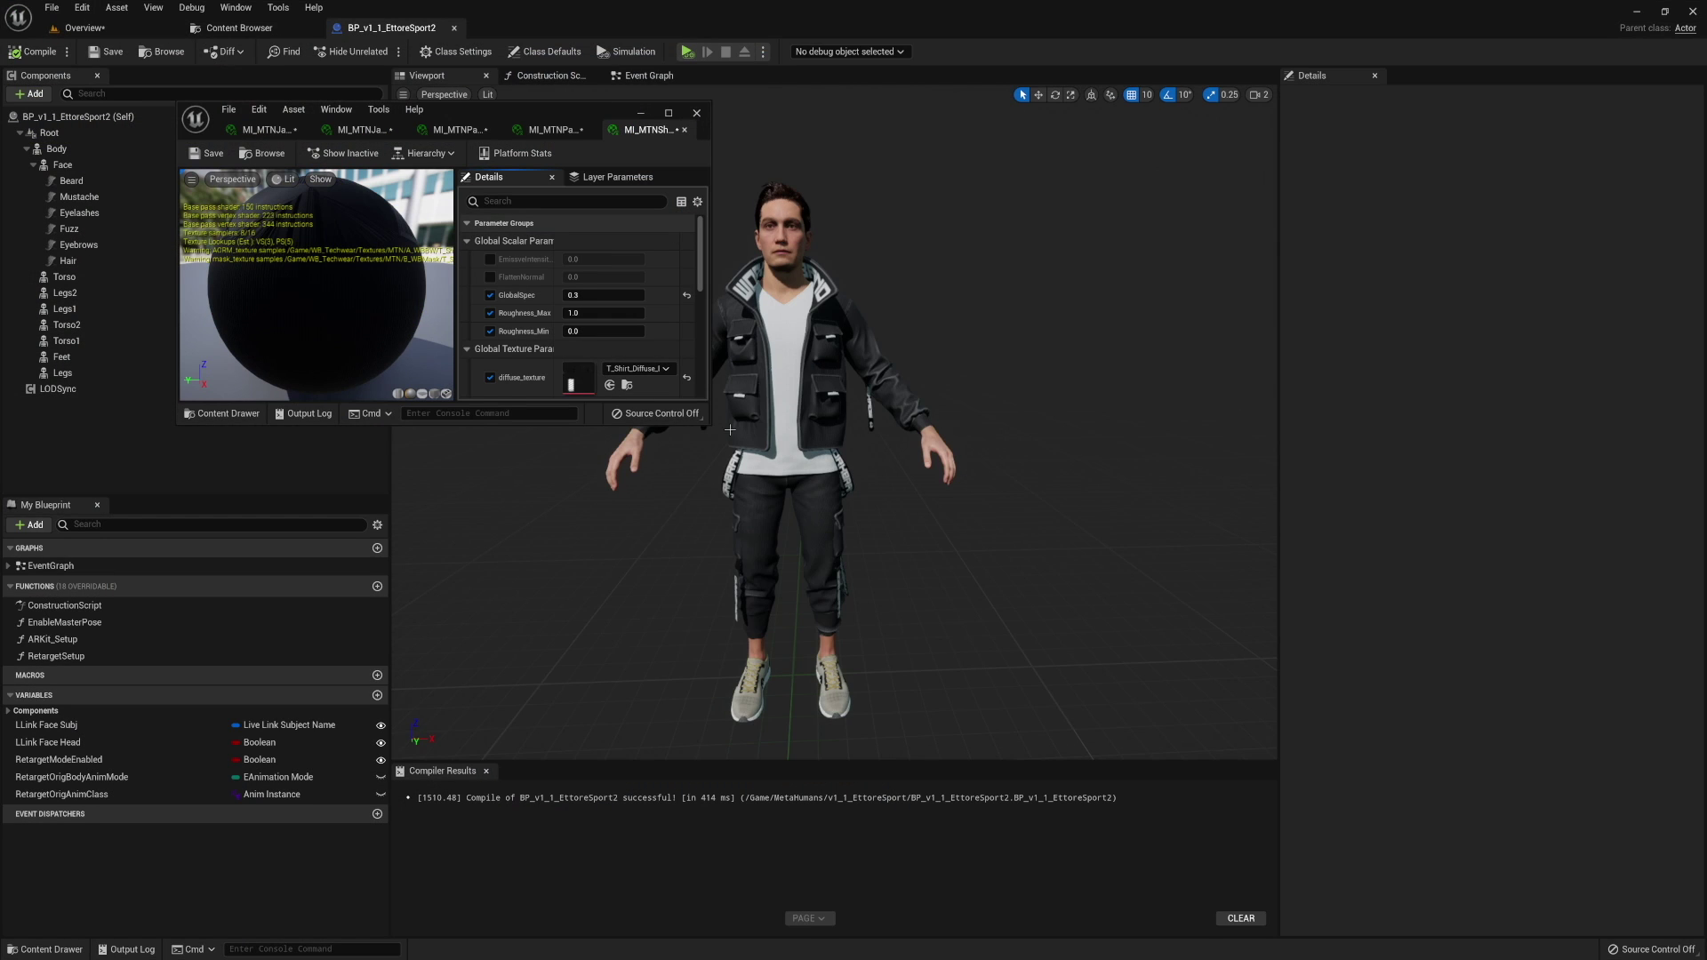
Enlarge the MI_MTNShirt_B5 editor, move it to the right, and save all assets.
{"action": "left_click_drag", "start_coordinate": [709, 424], "coordinate": [737, 615]}
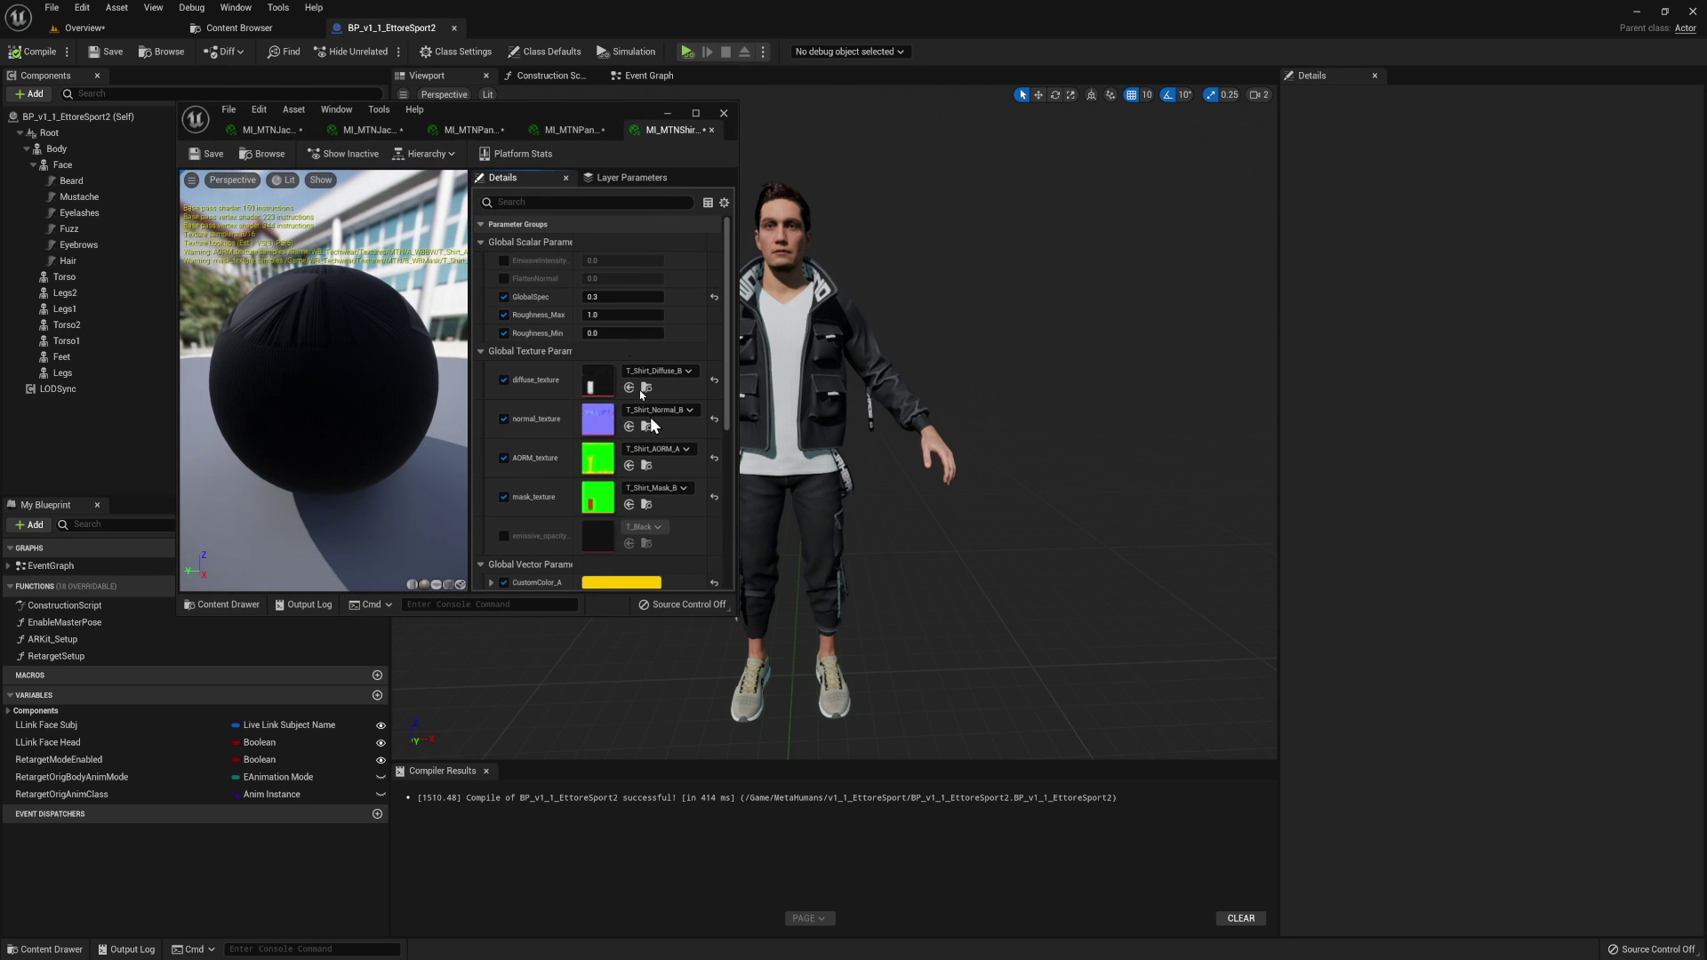
{"action": "left_click_drag", "start_coordinate": [575, 114], "coordinate": [1522, 177]}
{"action": "key", "text": "ctrl+shift+s"}
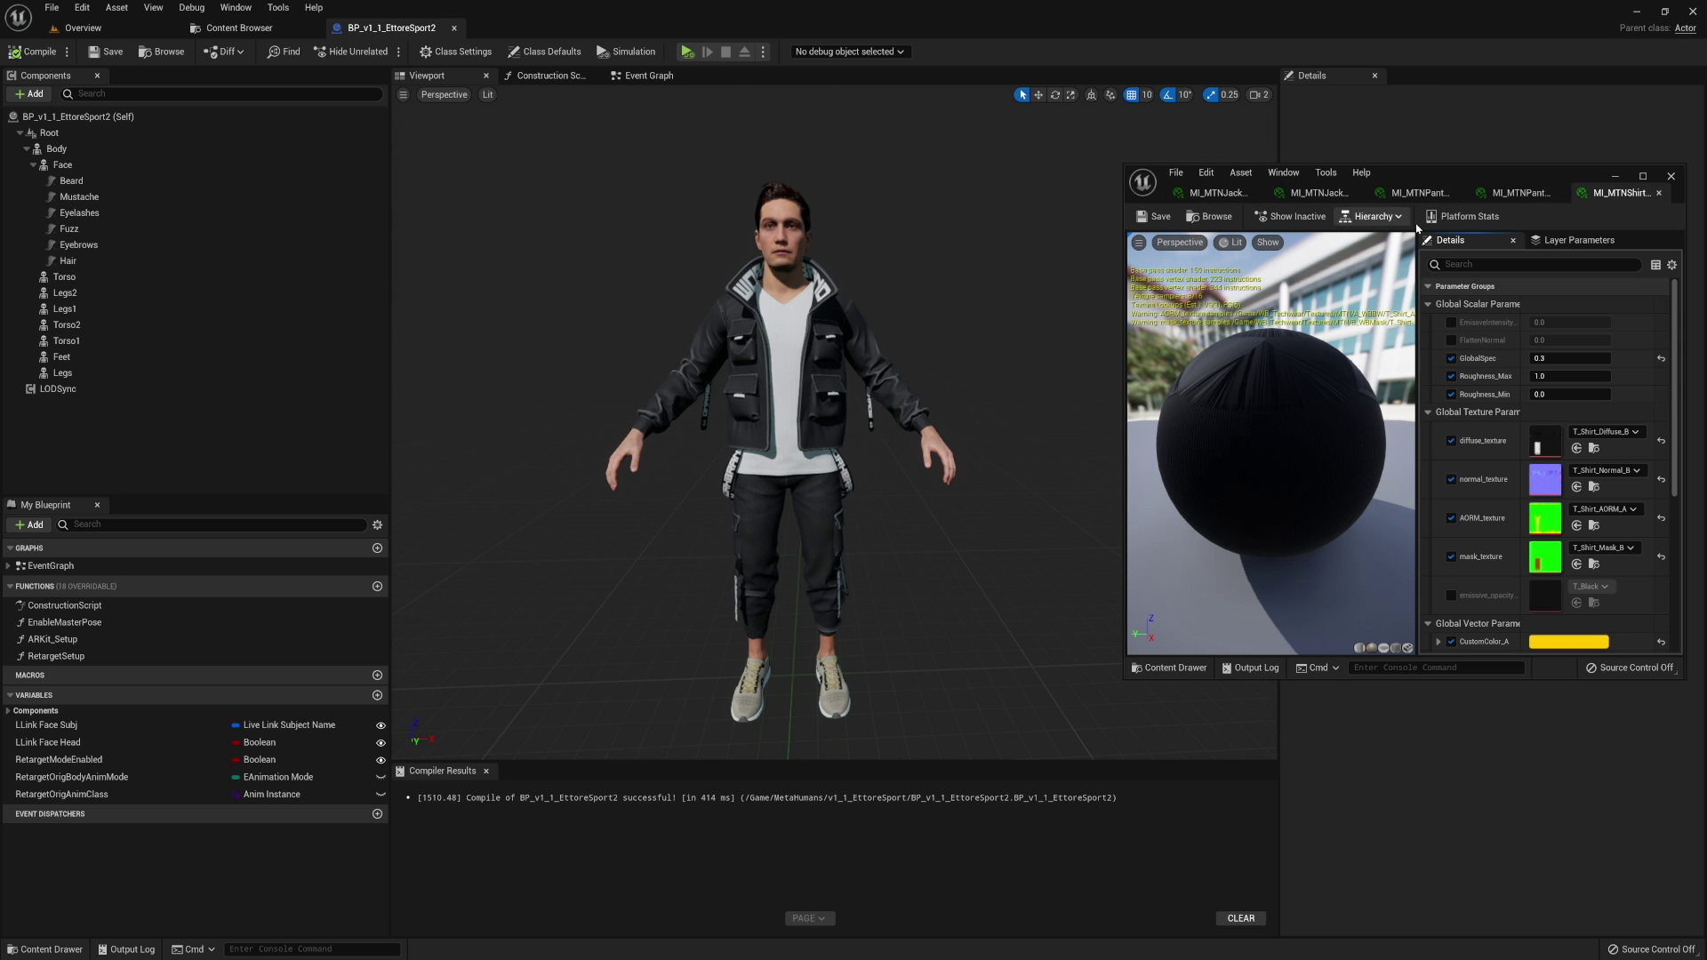
Assign MI_MTNShirt_B5 to the Torso and MI_MTNPantsAKS_B5 to Legs2.
{"action": "left_click_drag", "start_coordinate": [1500, 181], "coordinate": [0, 418]}
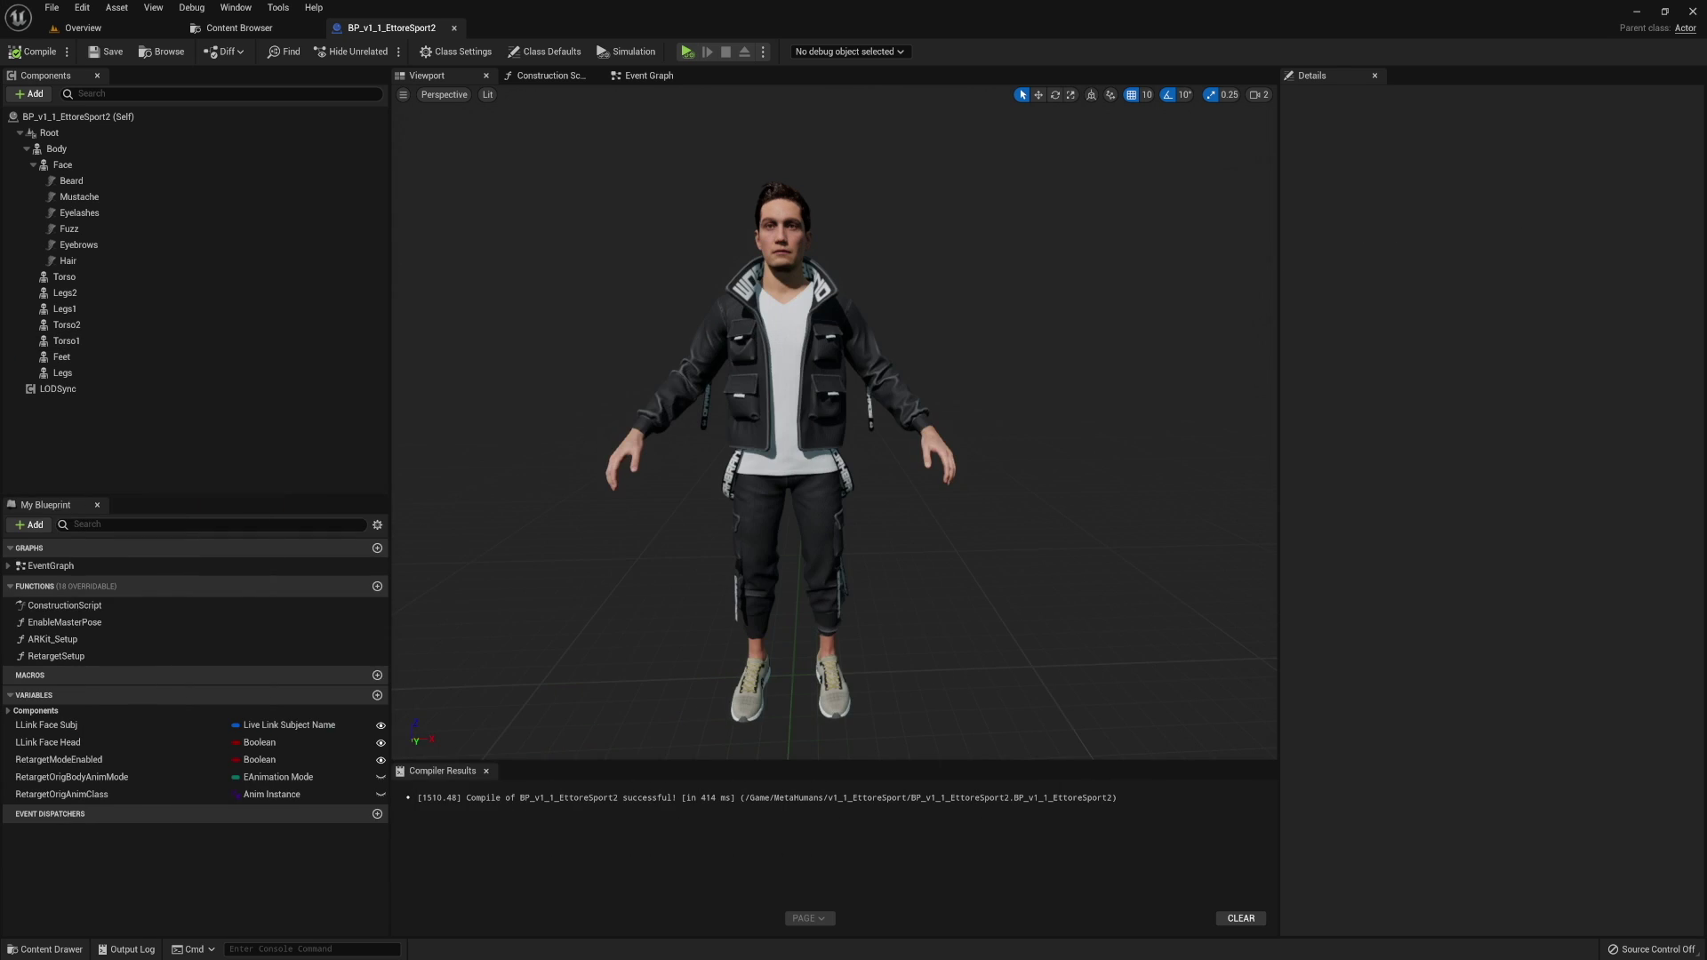
{"action": "double_click", "coordinate": [64, 277]}
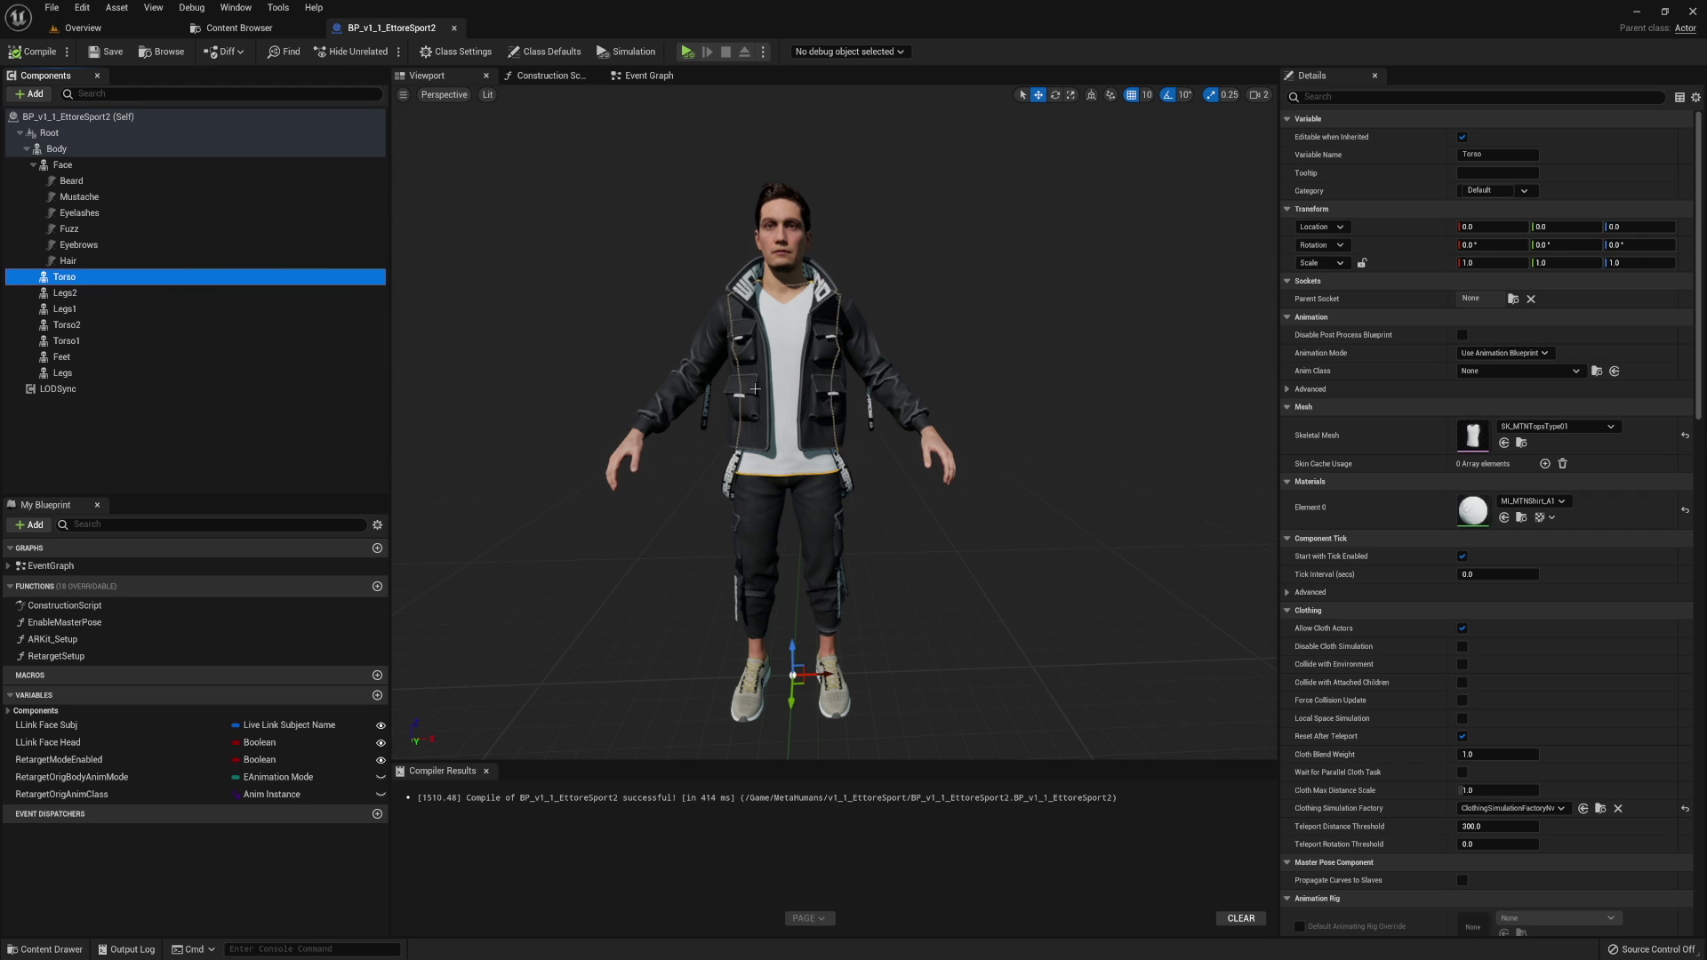
{"action": "scroll", "coordinate": [768, 391], "scroll_direction": "down", "scroll_amount": 2}
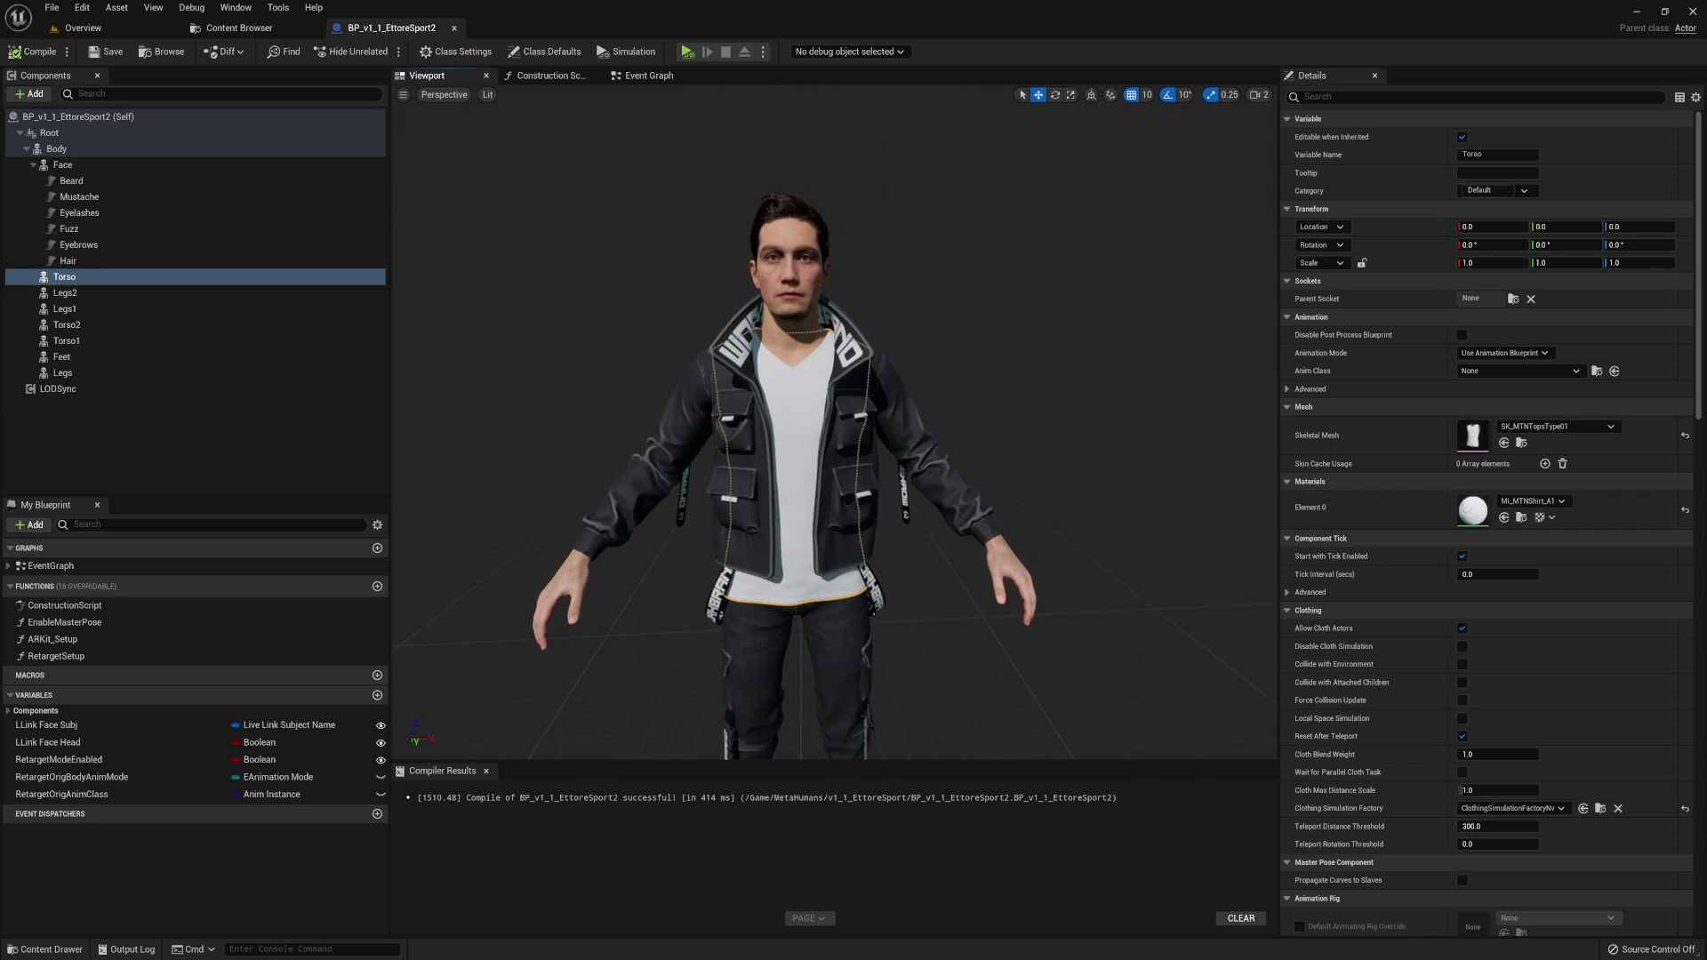
{"action": "left_click", "coordinate": [1530, 507]}
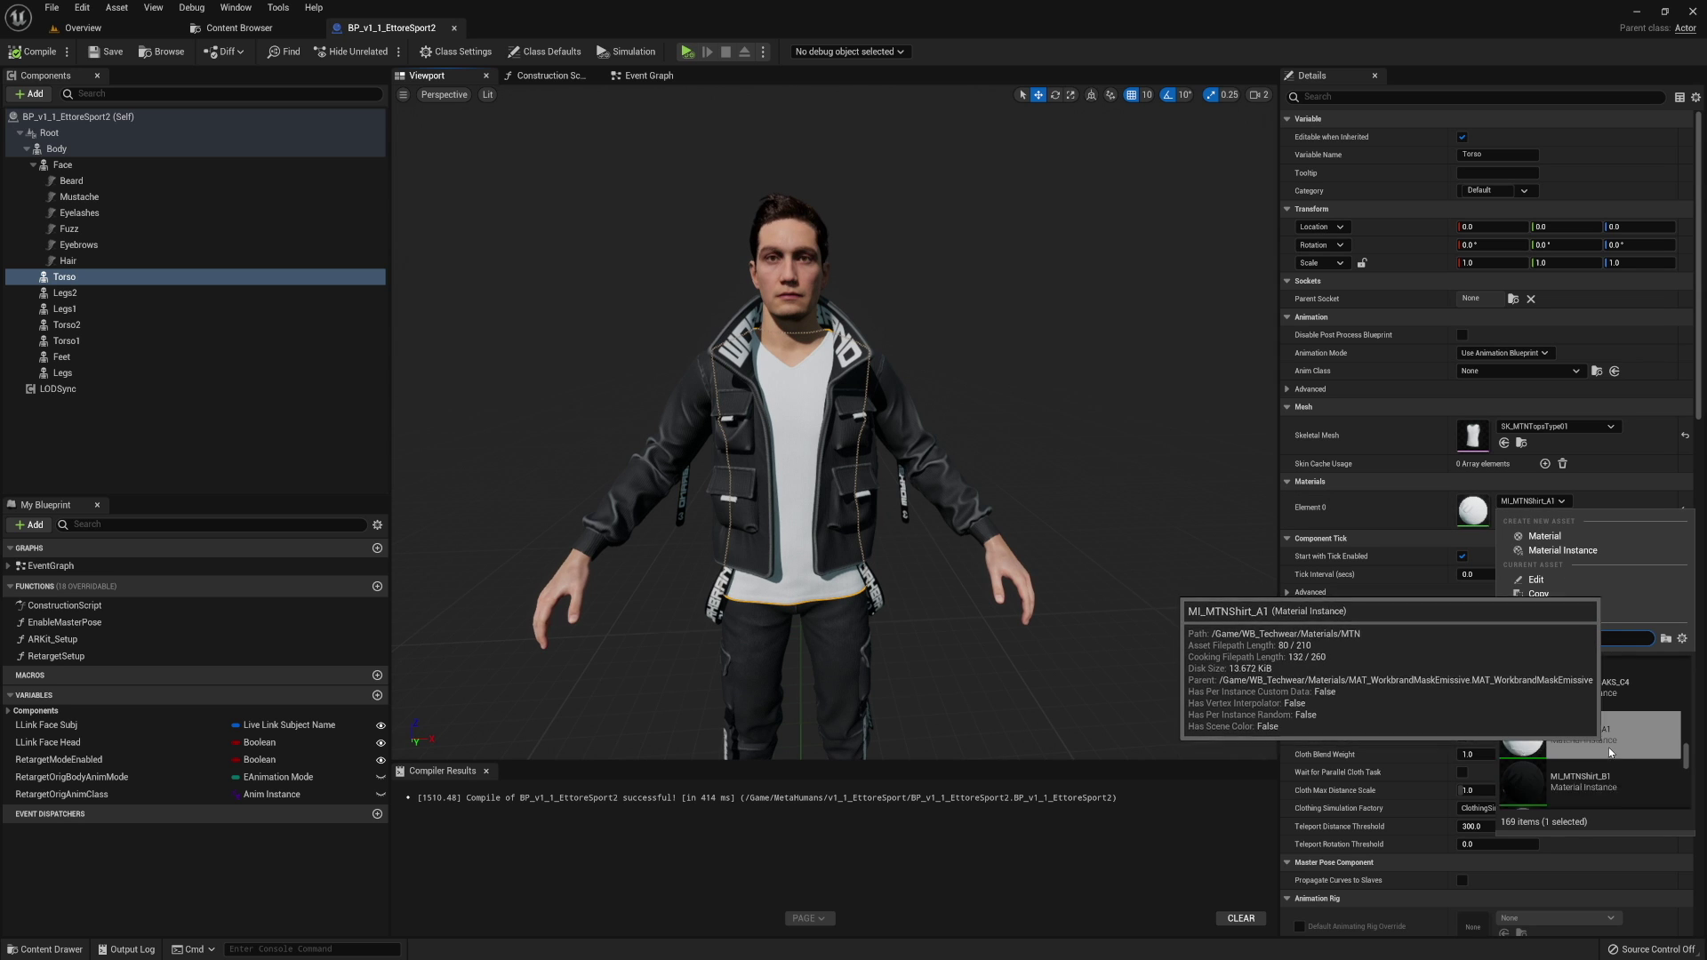
{"action": "scroll", "coordinate": [1600, 756], "scroll_direction": "down", "scroll_amount": 3}
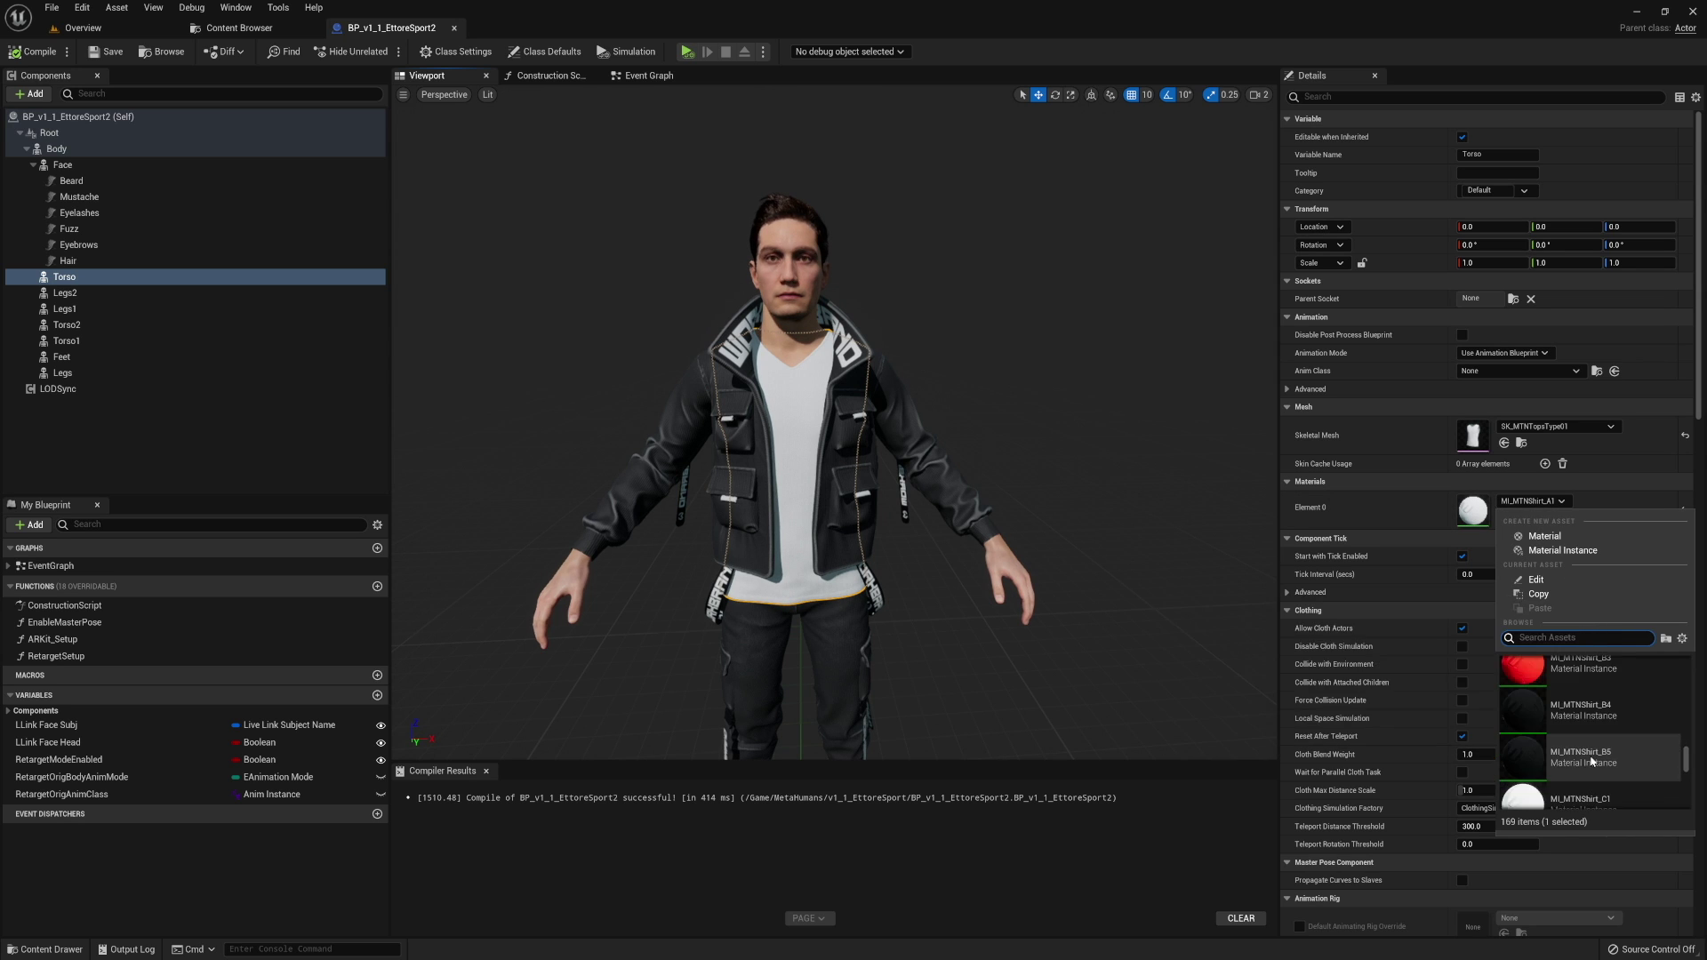
{"action": "left_click", "coordinate": [1592, 757]}
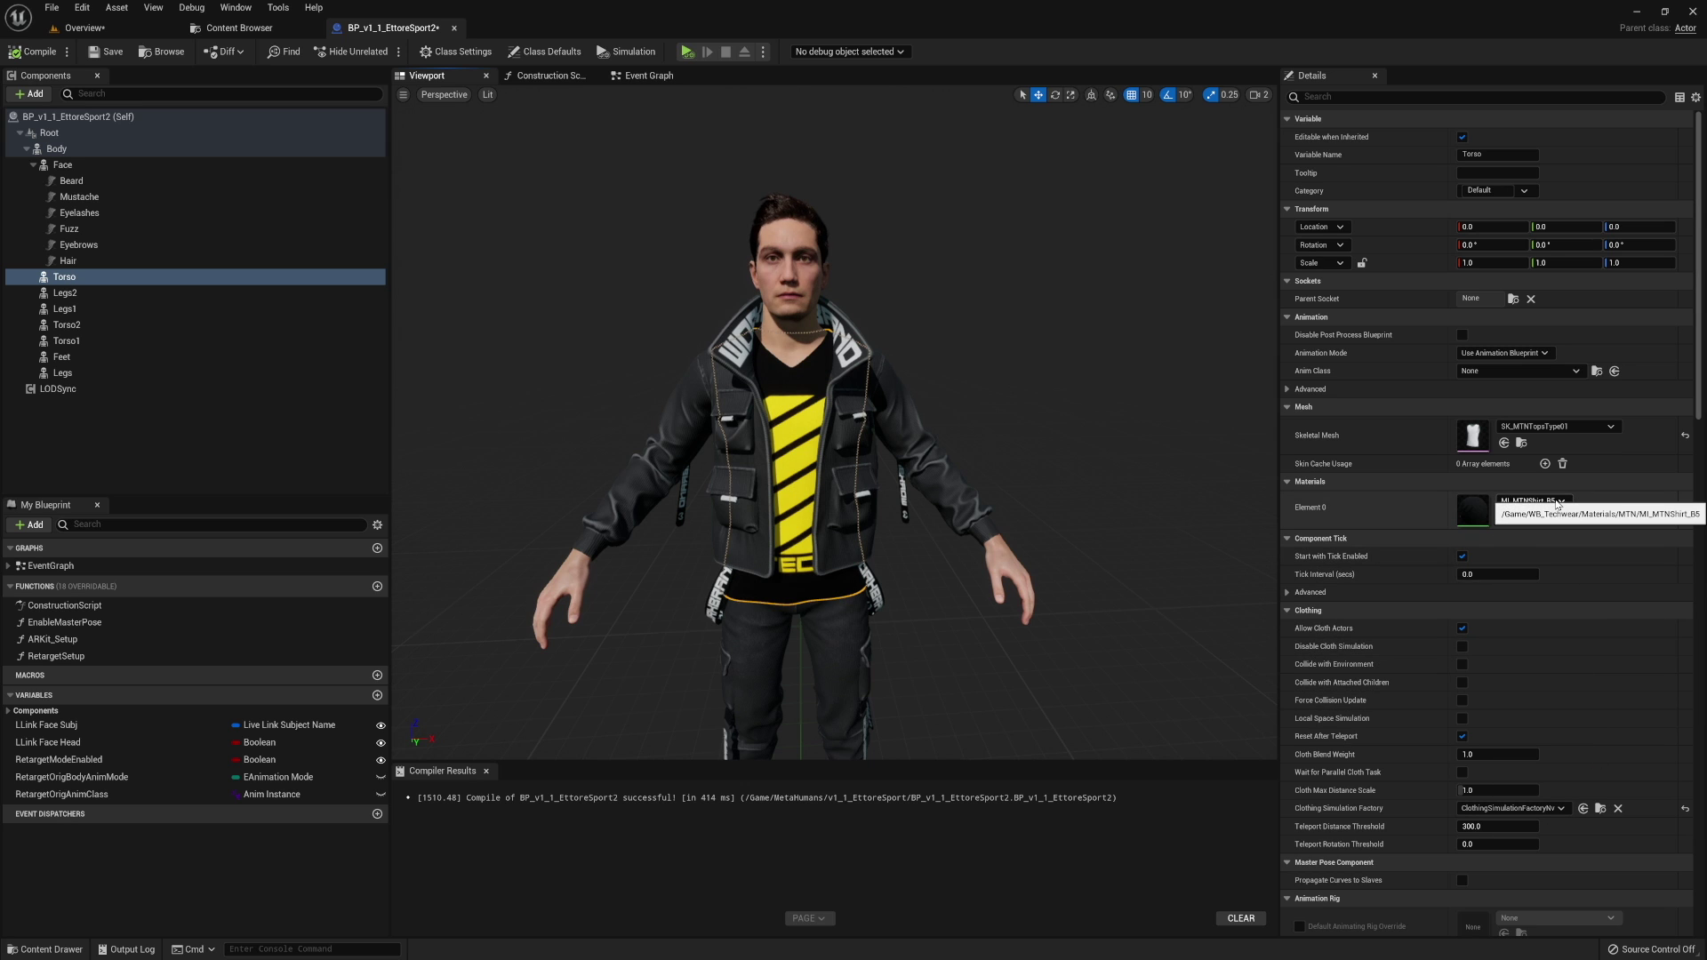
{"action": "left_click", "coordinate": [64, 292]}
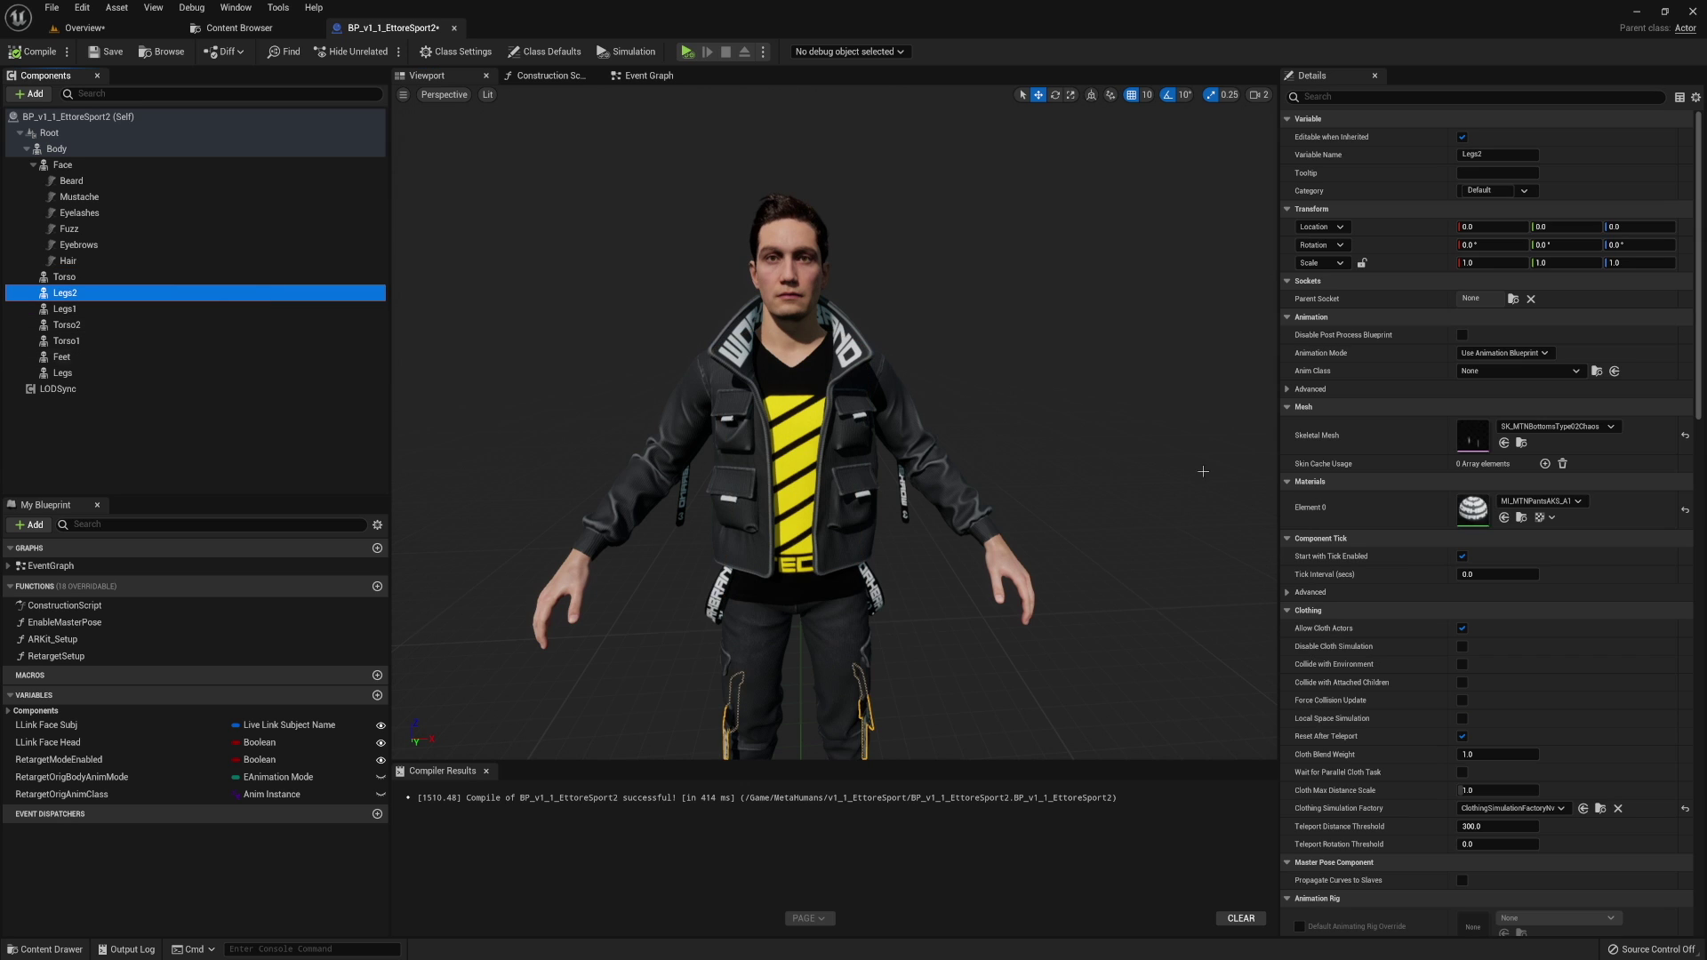
{"action": "left_click", "coordinate": [1534, 501]}
{"action": "scroll", "coordinate": [1571, 727], "scroll_direction": "down", "scroll_amount": 1}
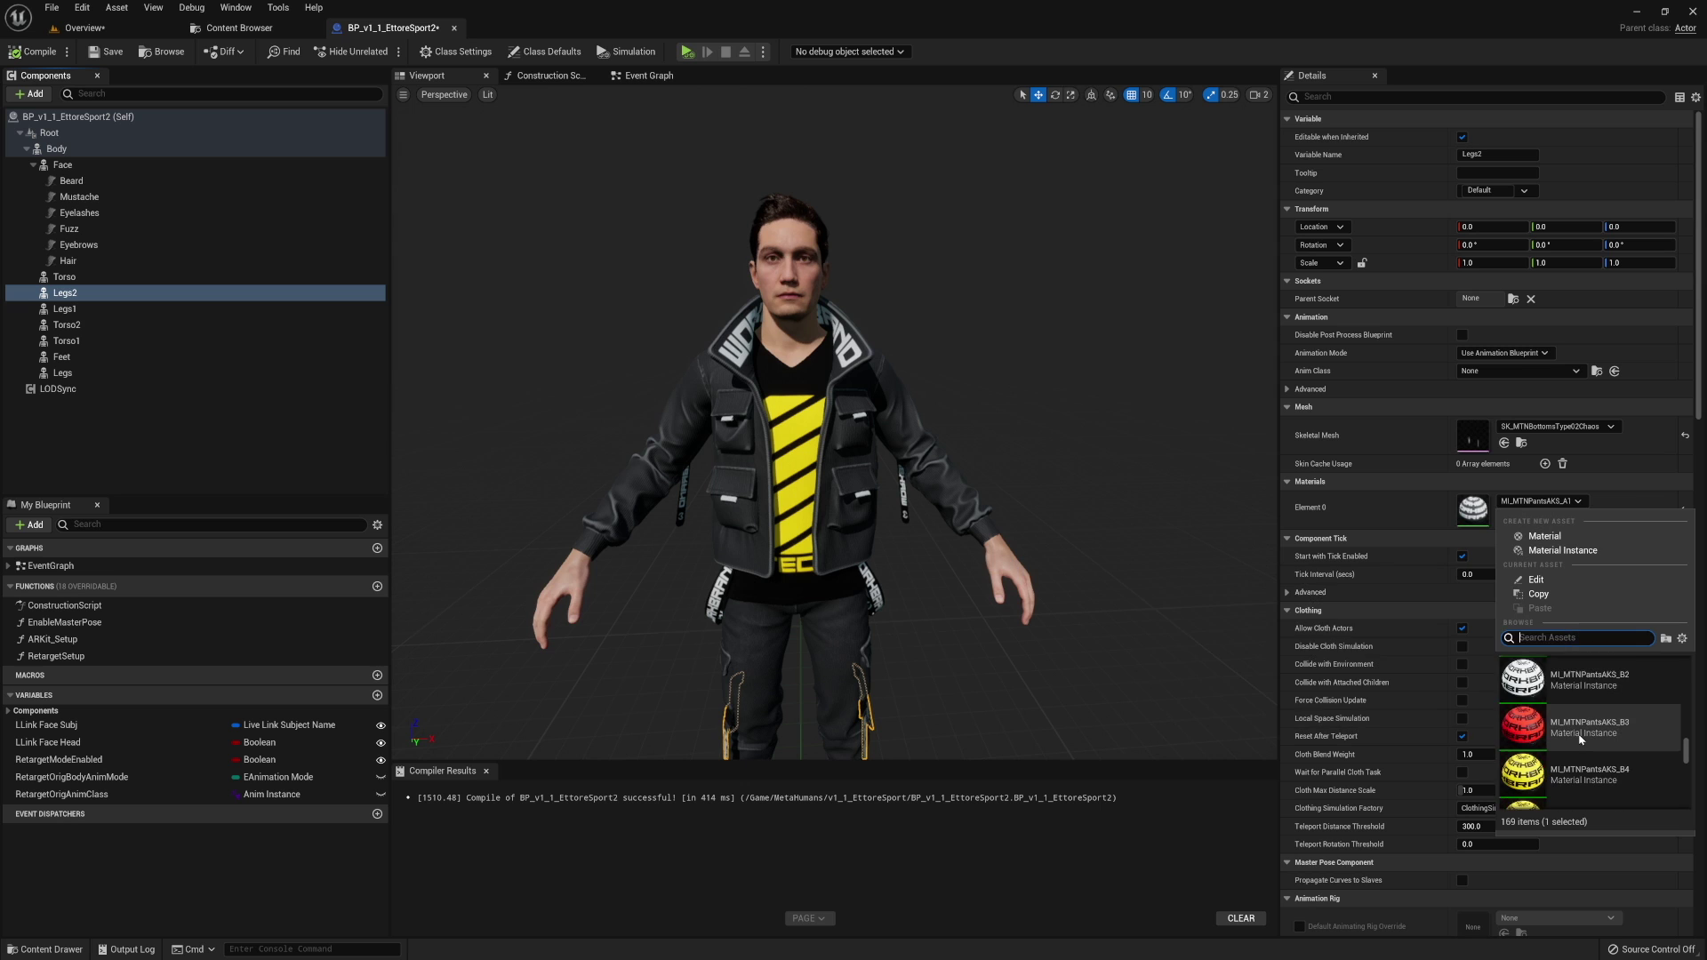
{"action": "scroll", "coordinate": [1579, 737], "scroll_direction": "down", "scroll_amount": 1}
{"action": "left_click", "coordinate": [1587, 776]}
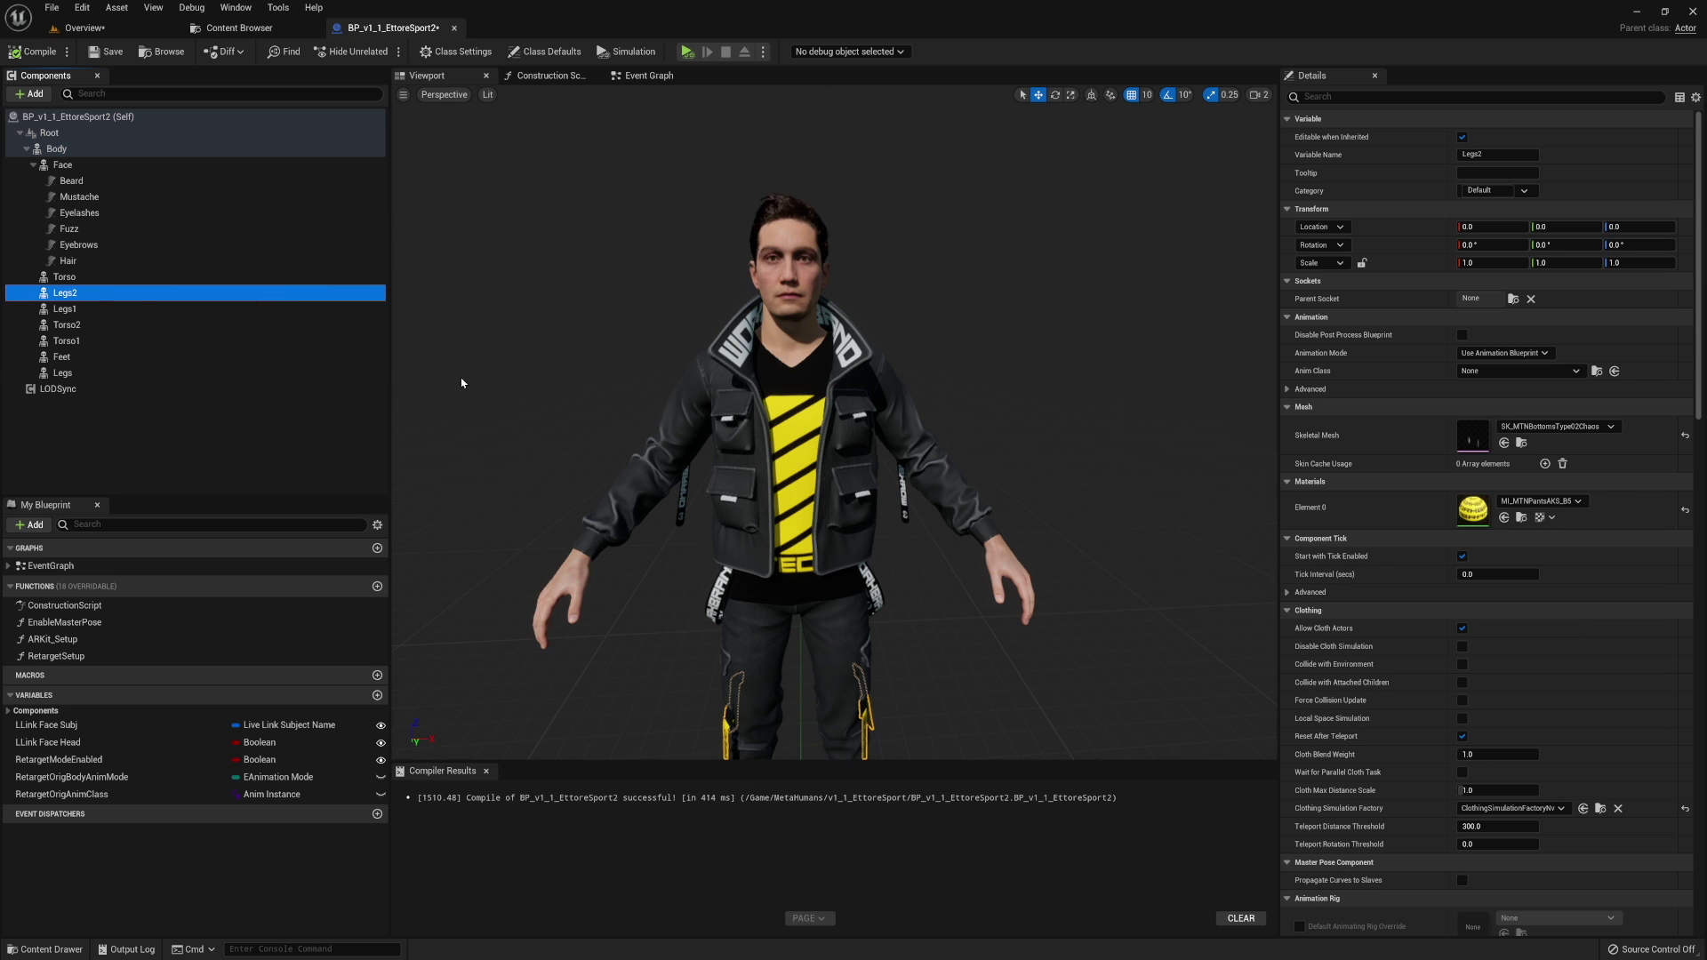
Assign MI_MTNJacketAKS_B5 to both the Legs1 and Torso2 components.
{"action": "left_click", "coordinate": [66, 308]}
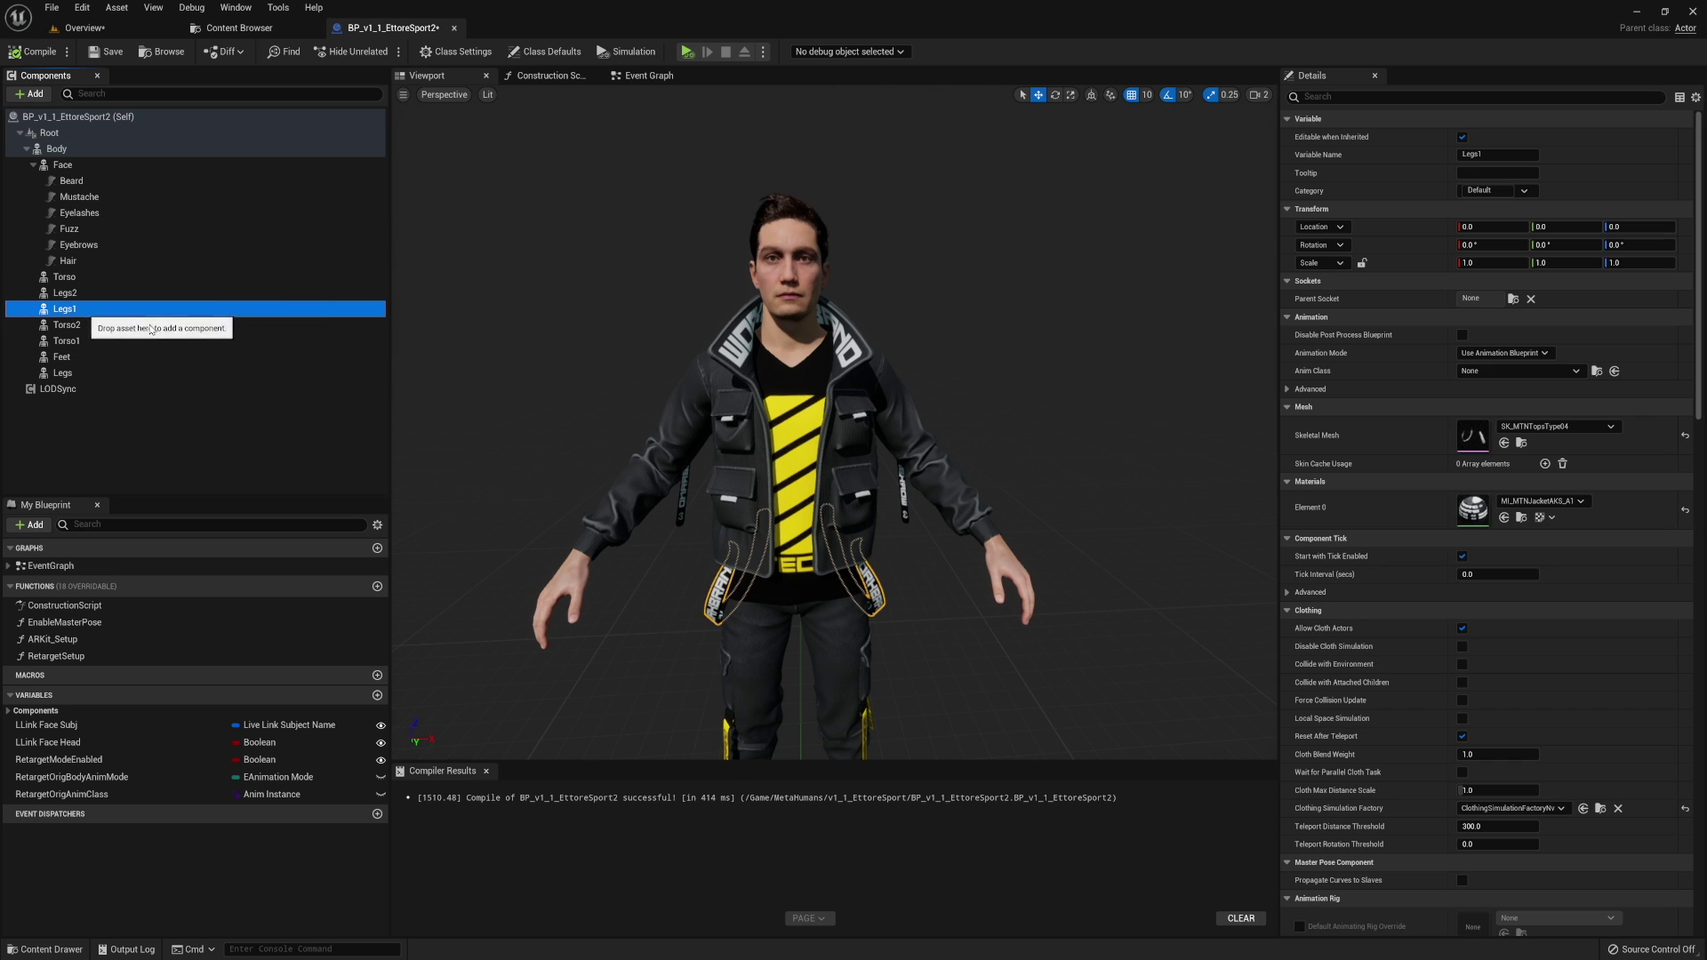
{"action": "left_click", "coordinate": [1525, 503]}
{"action": "scroll", "coordinate": [1589, 756], "scroll_direction": "down", "scroll_amount": 2}
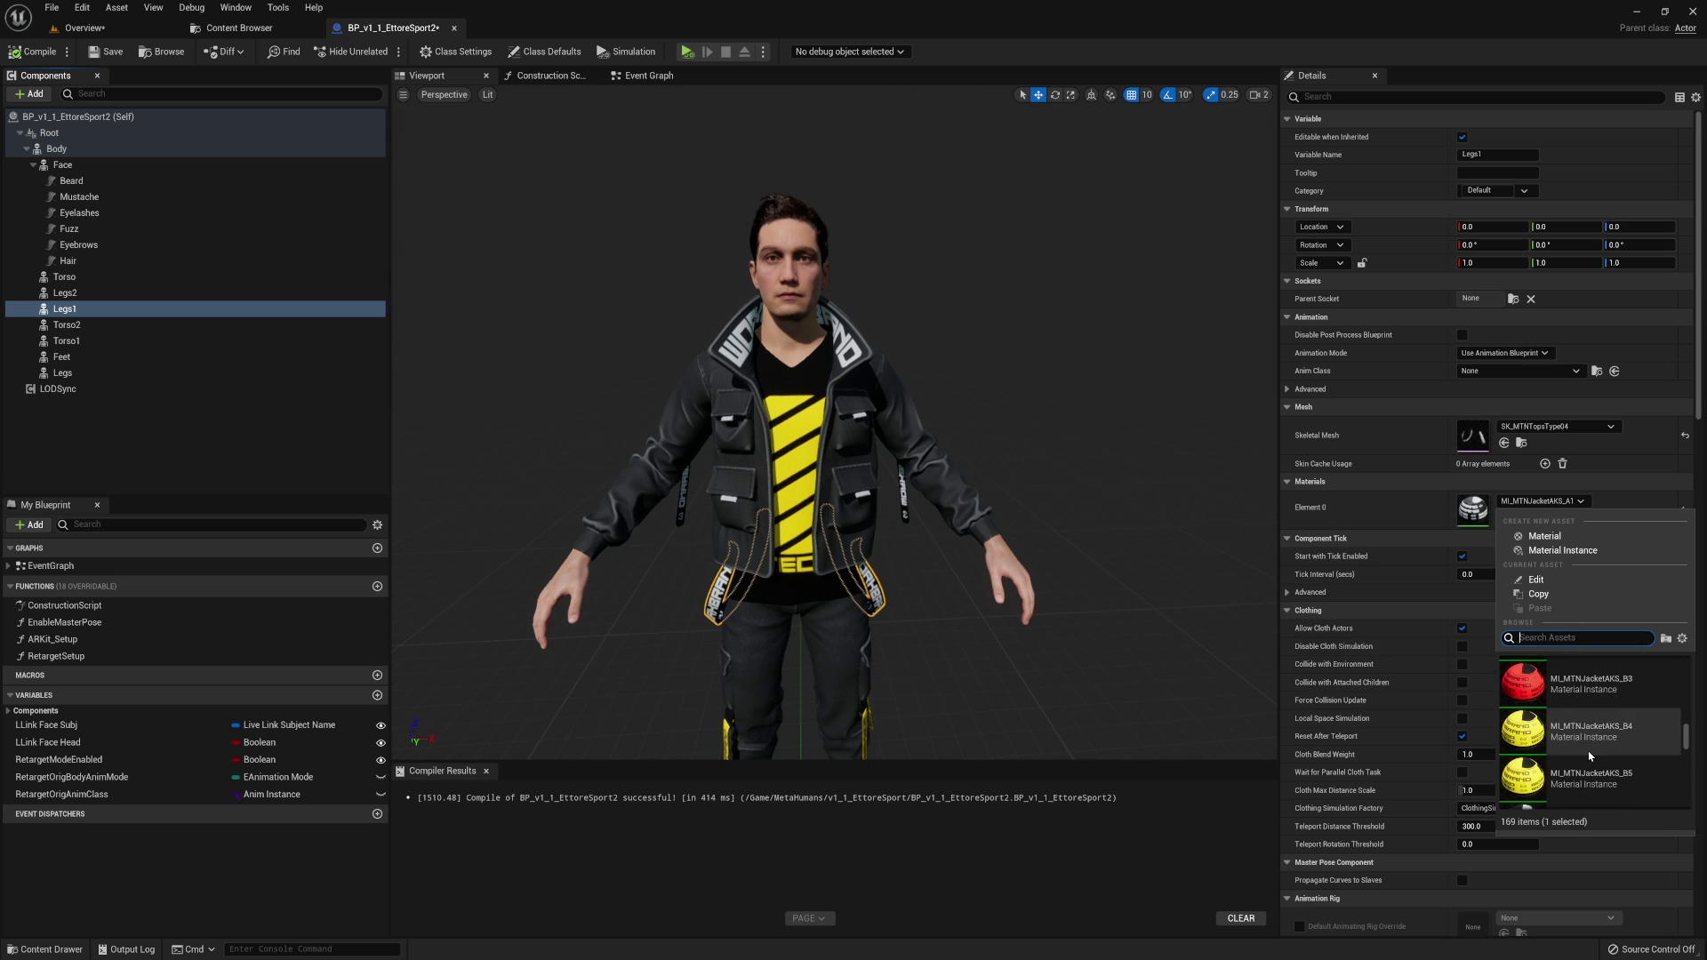
{"action": "left_click", "coordinate": [1591, 776]}
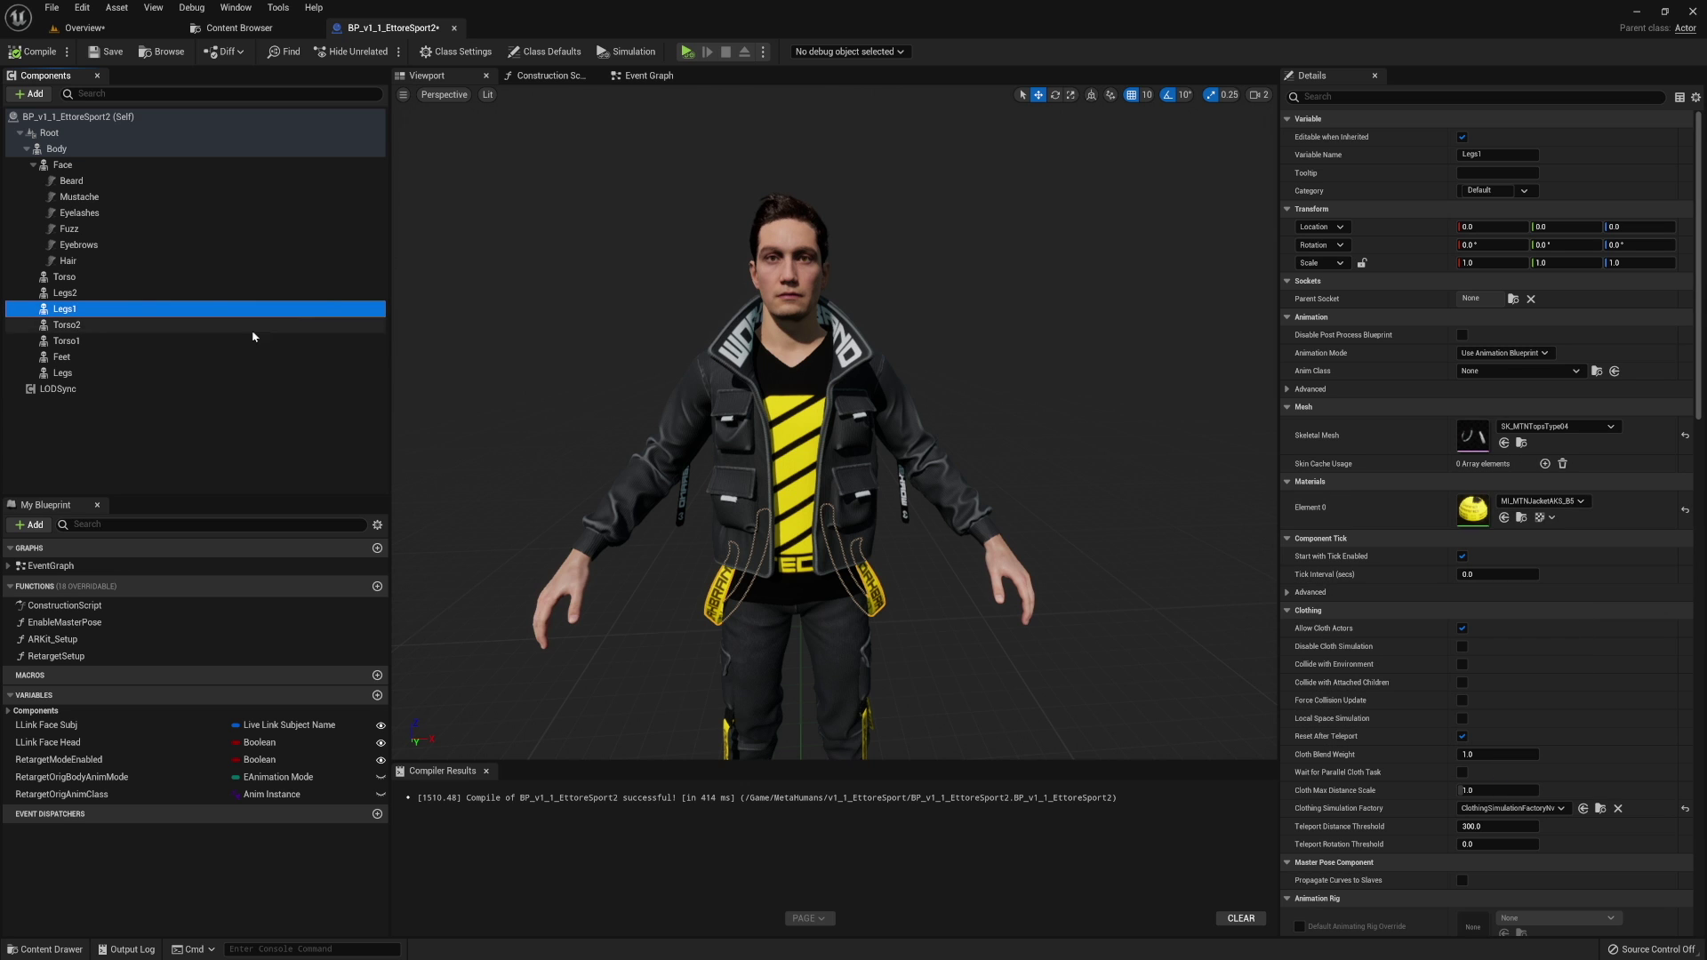
{"action": "left_click", "coordinate": [222, 325]}
{"action": "left_click", "coordinate": [1543, 503]}
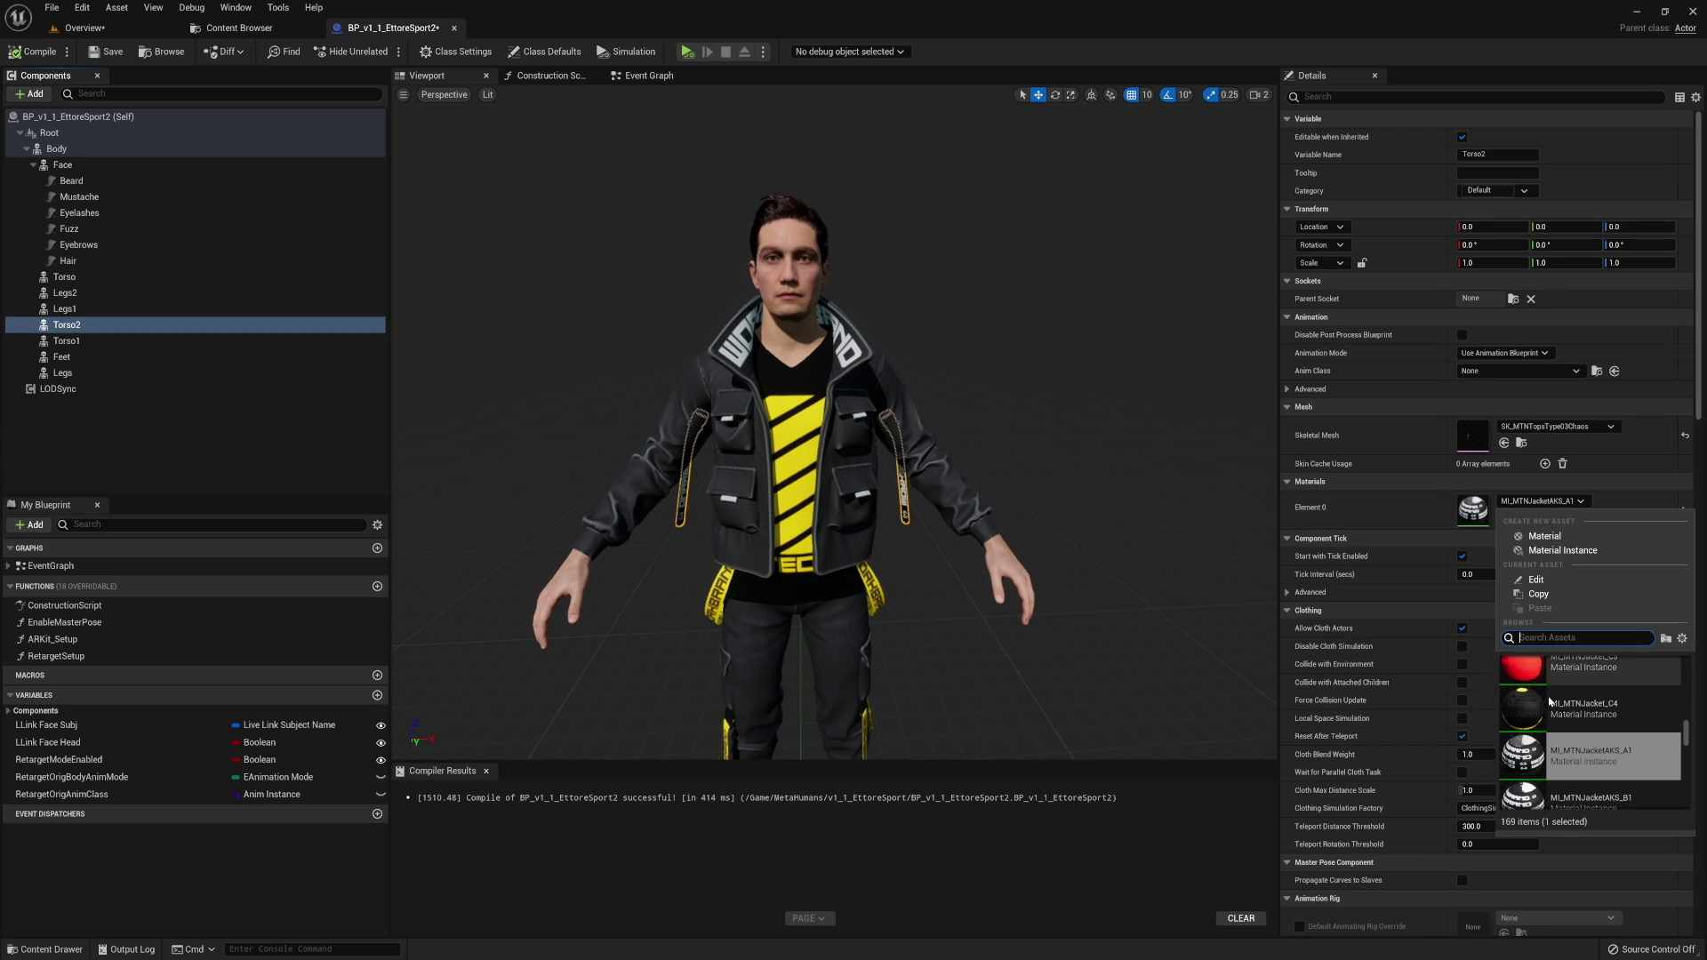
{"action": "scroll", "coordinate": [1551, 707], "scroll_direction": "down", "scroll_amount": 3}
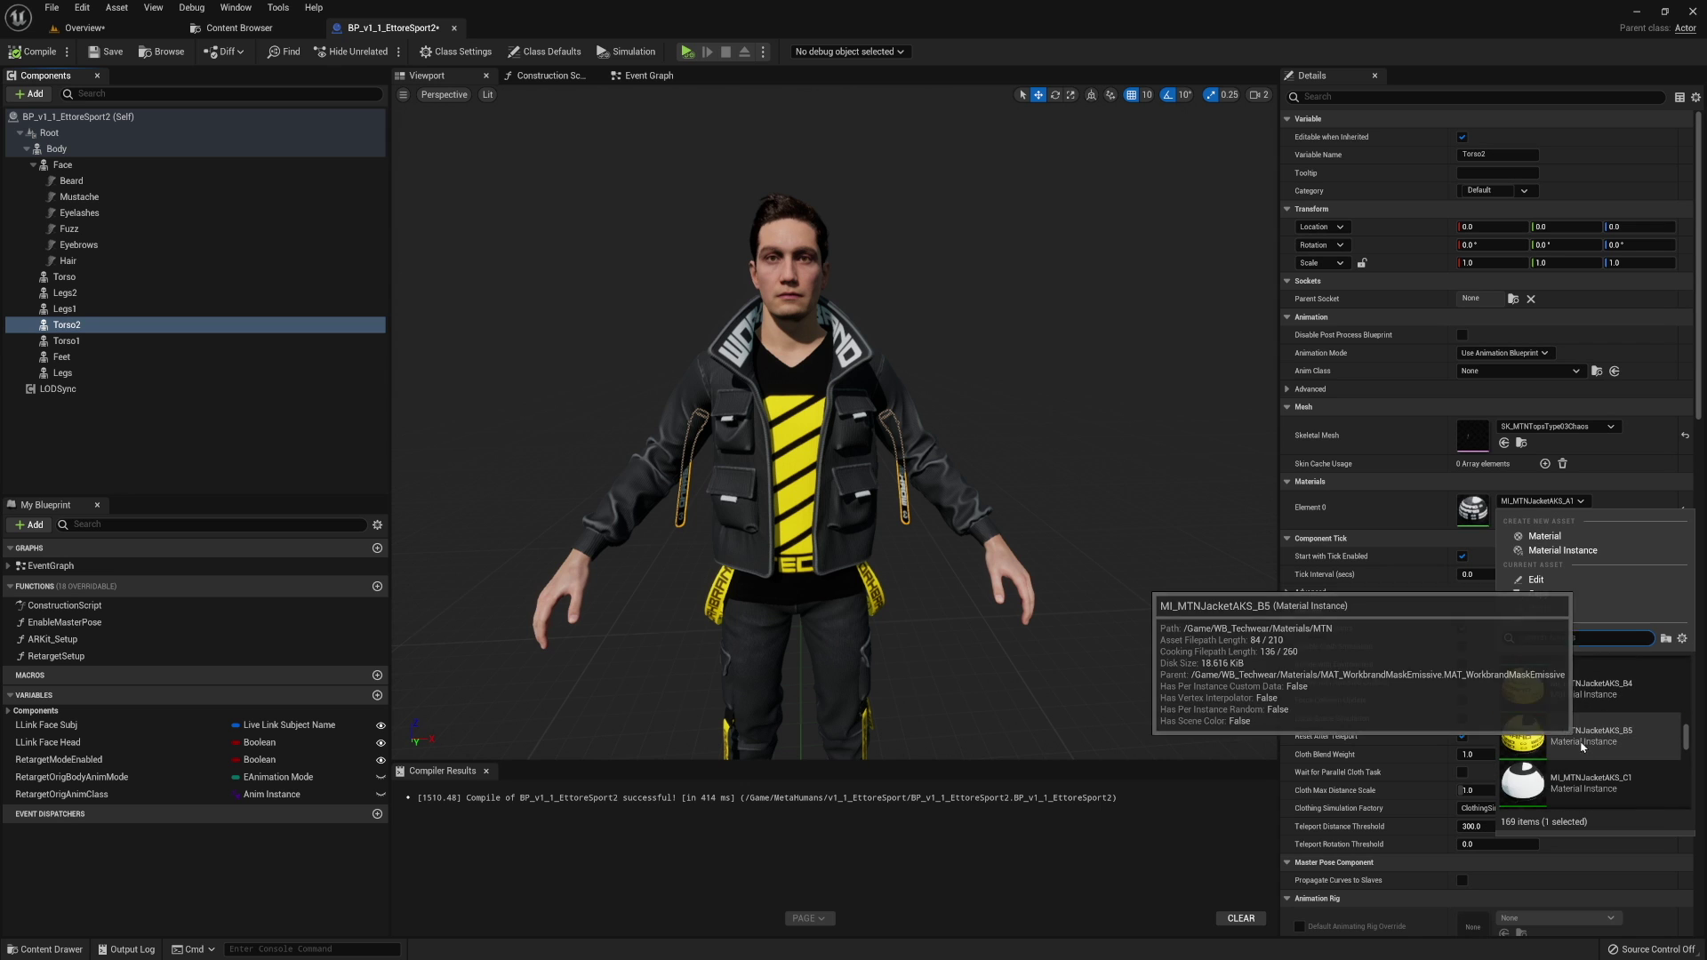
{"action": "left_click", "coordinate": [1582, 746]}
Give Torso1 MI_MTNJacket_B5 in its first slot and MI_MTNJacketAKS_B5 in its second.
{"action": "left_click", "coordinate": [106, 342]}
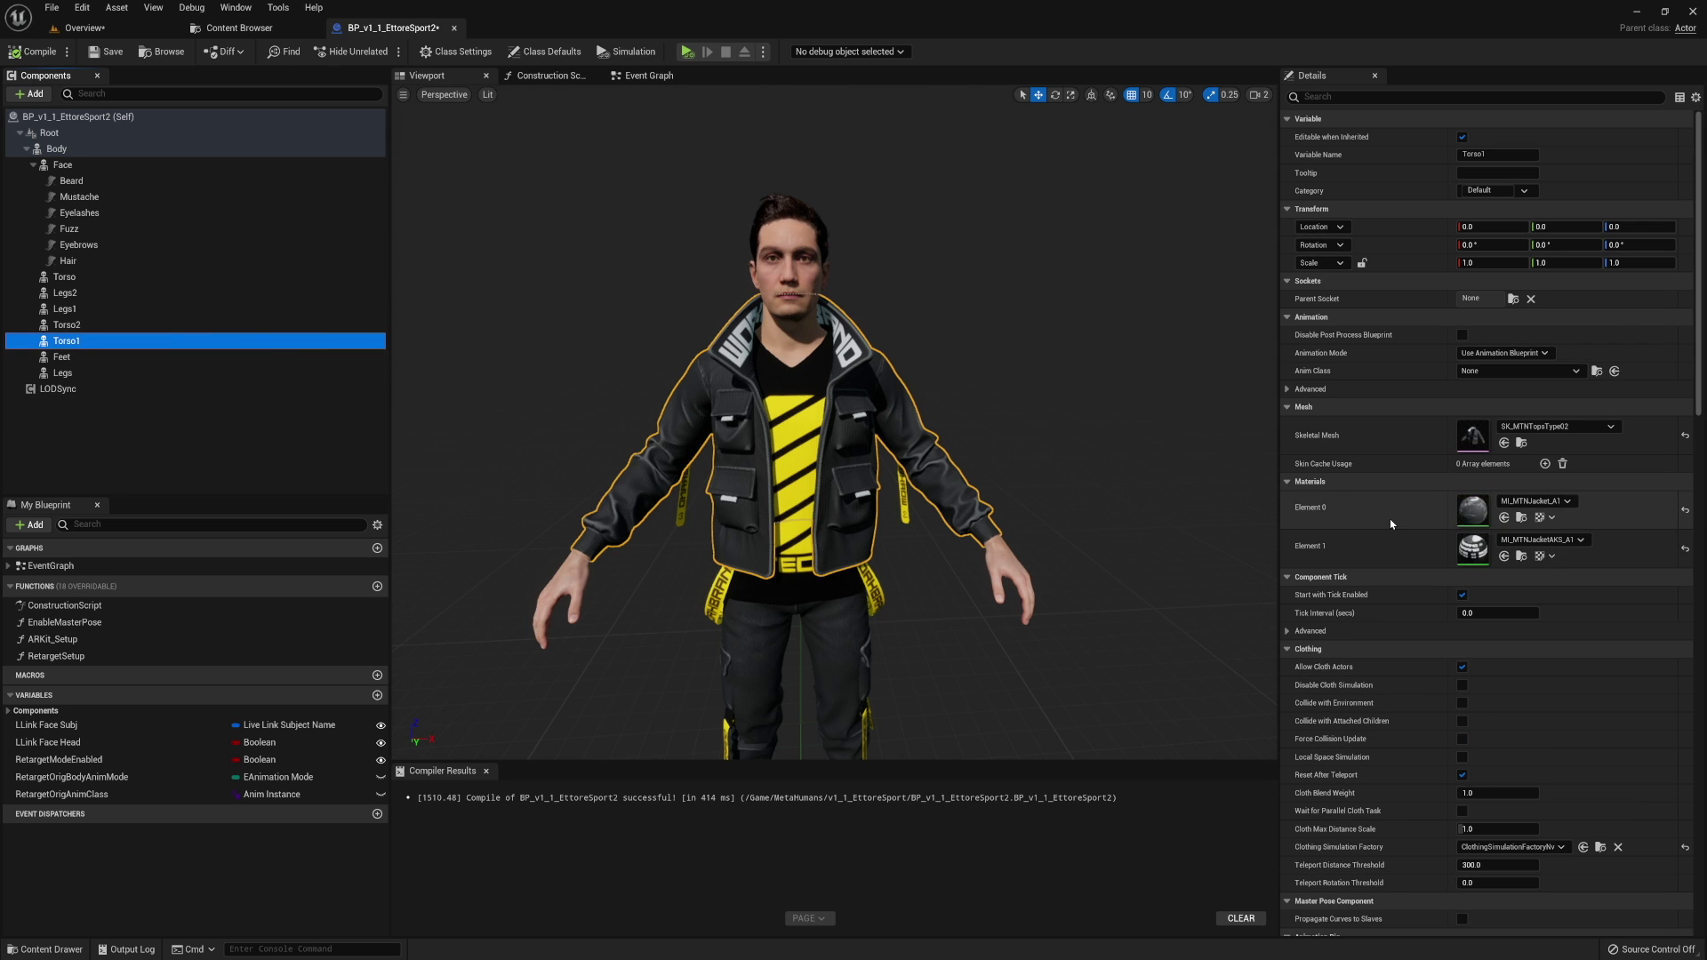
{"action": "left_click", "coordinate": [1534, 501]}
{"action": "scroll", "coordinate": [1568, 741], "scroll_direction": "down", "scroll_amount": 3}
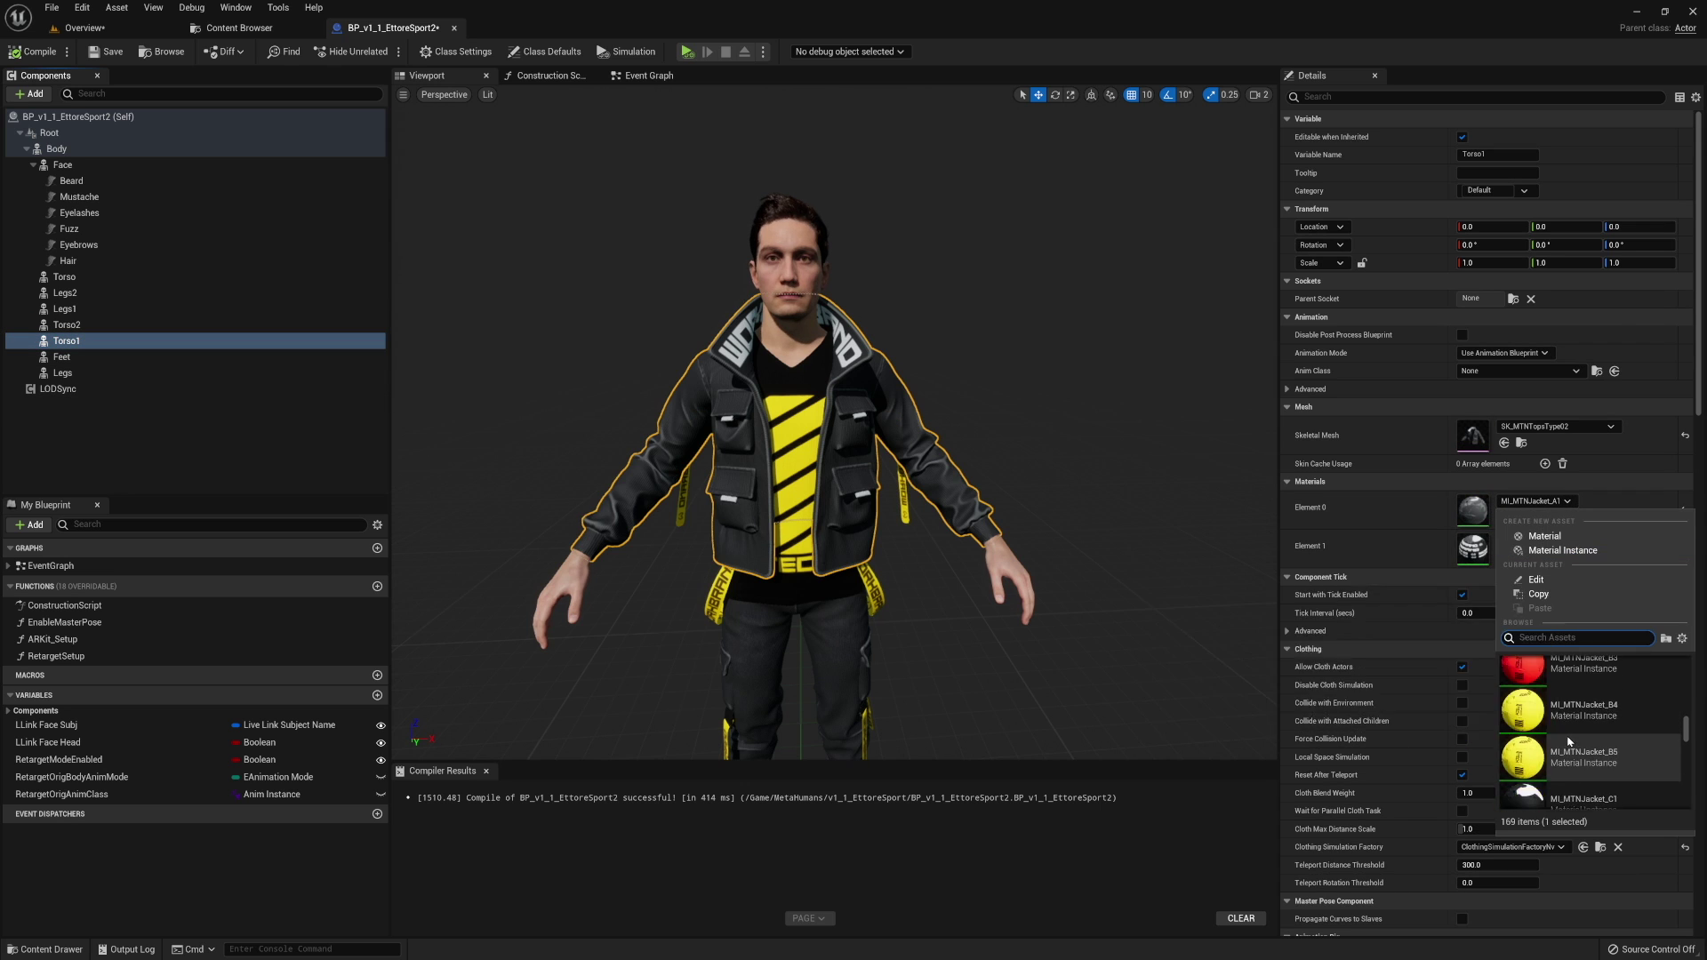
{"action": "left_click", "coordinate": [1568, 745]}
{"action": "left_click", "coordinate": [1542, 540]}
{"action": "scroll", "coordinate": [1592, 800], "scroll_direction": "down", "scroll_amount": 3}
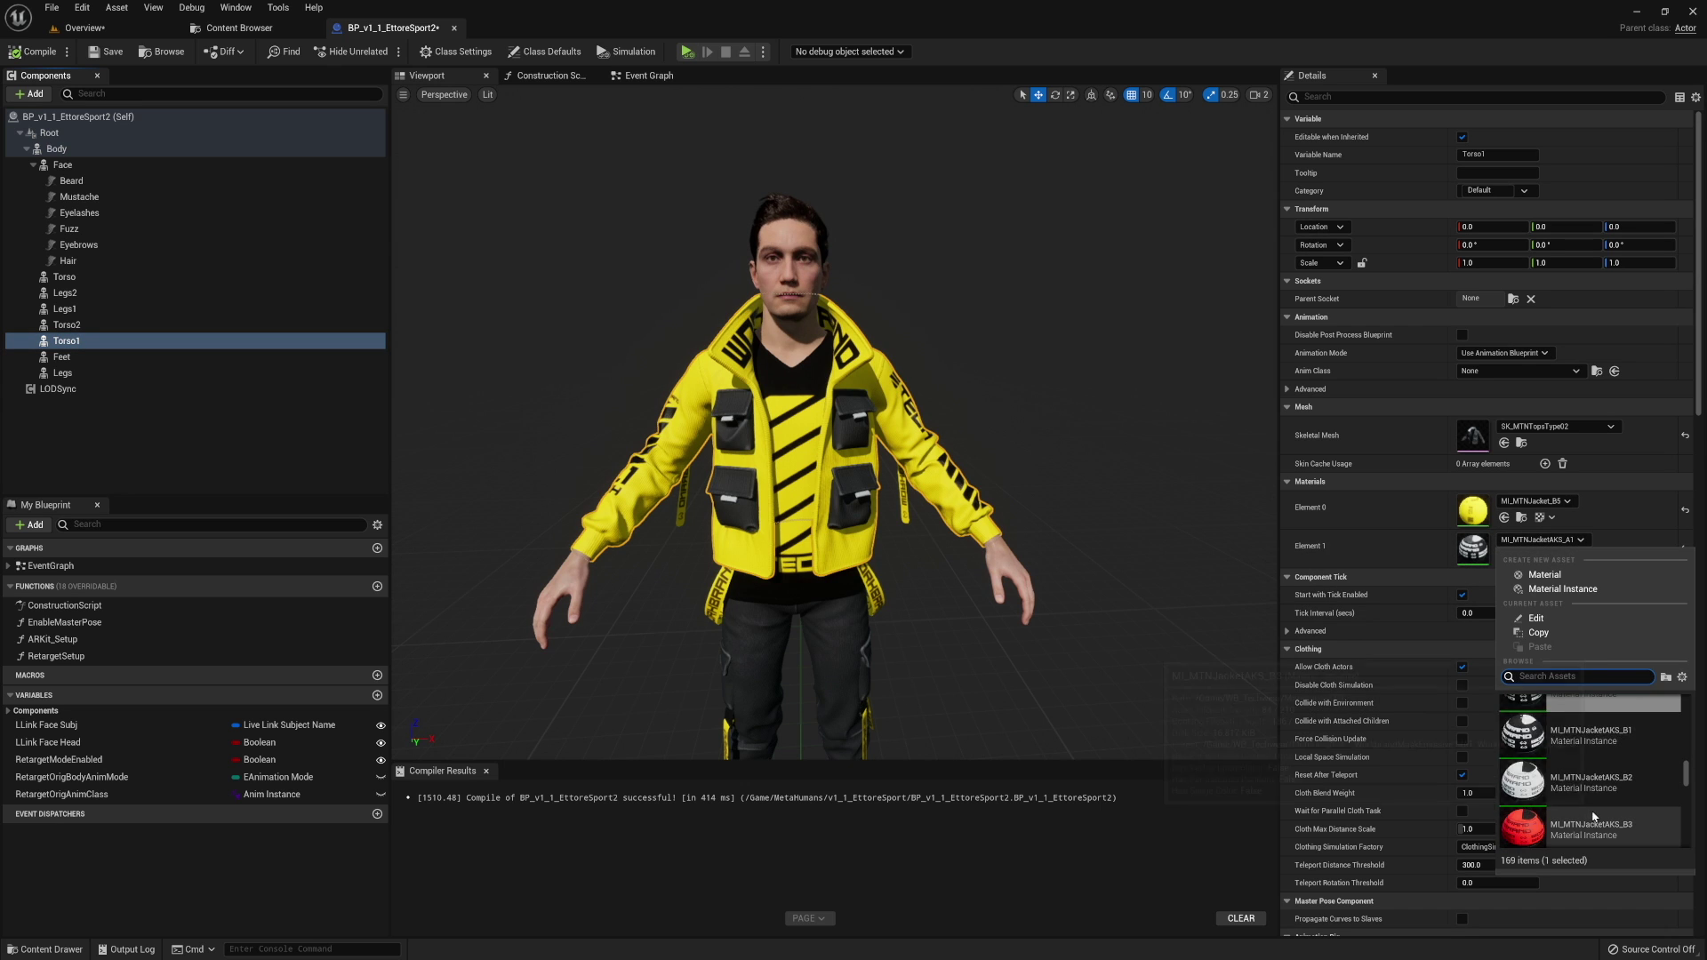
{"action": "scroll", "coordinate": [1592, 816], "scroll_direction": "down", "scroll_amount": 2}
{"action": "left_click", "coordinate": [1591, 822]}
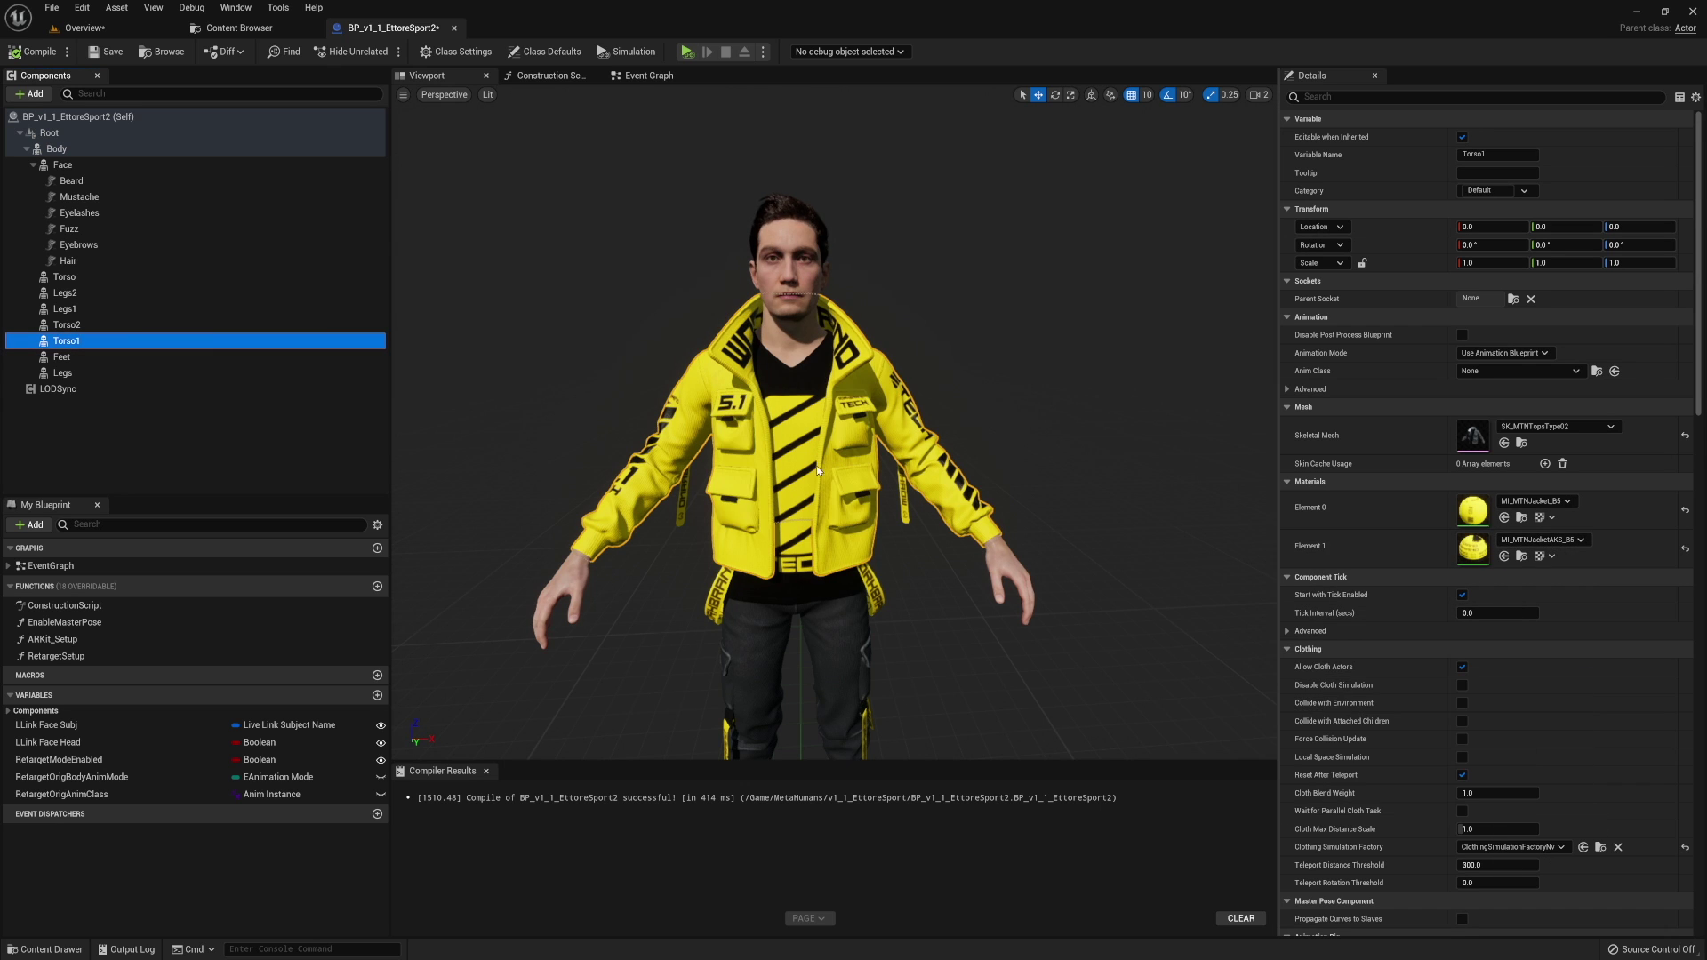
Frame the character and assign MI_MTNPants_B5 to the Legs component.
{"action": "left_click", "coordinate": [80, 356]}
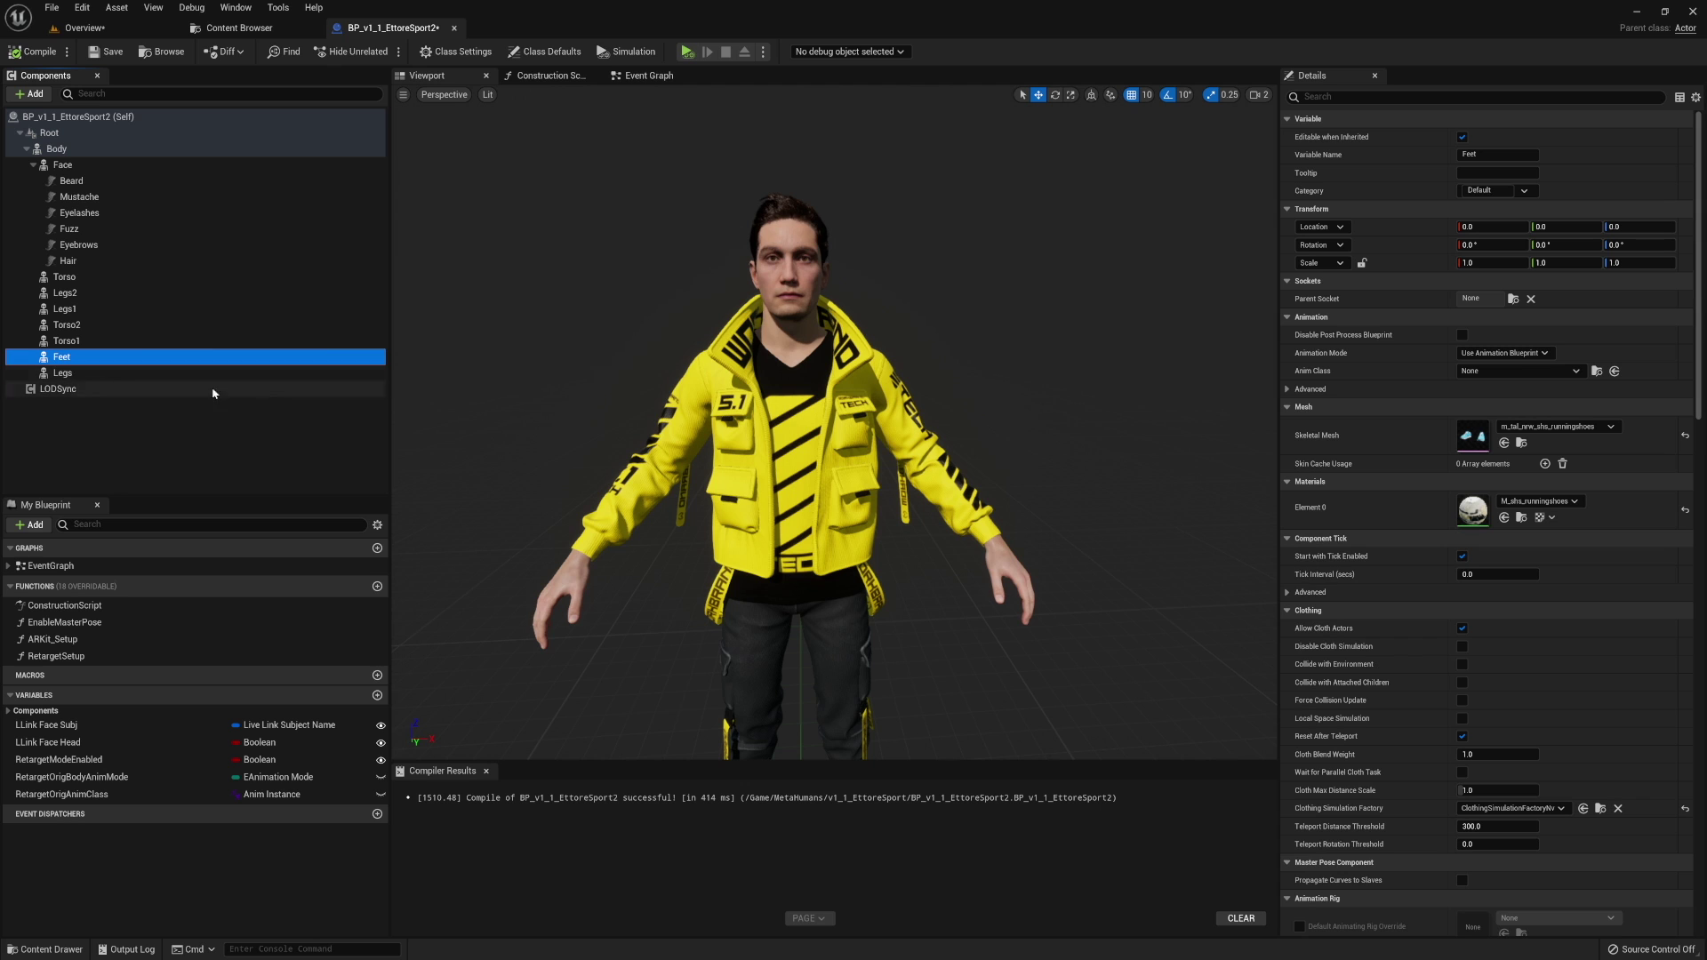
{"action": "key", "text": "f"}
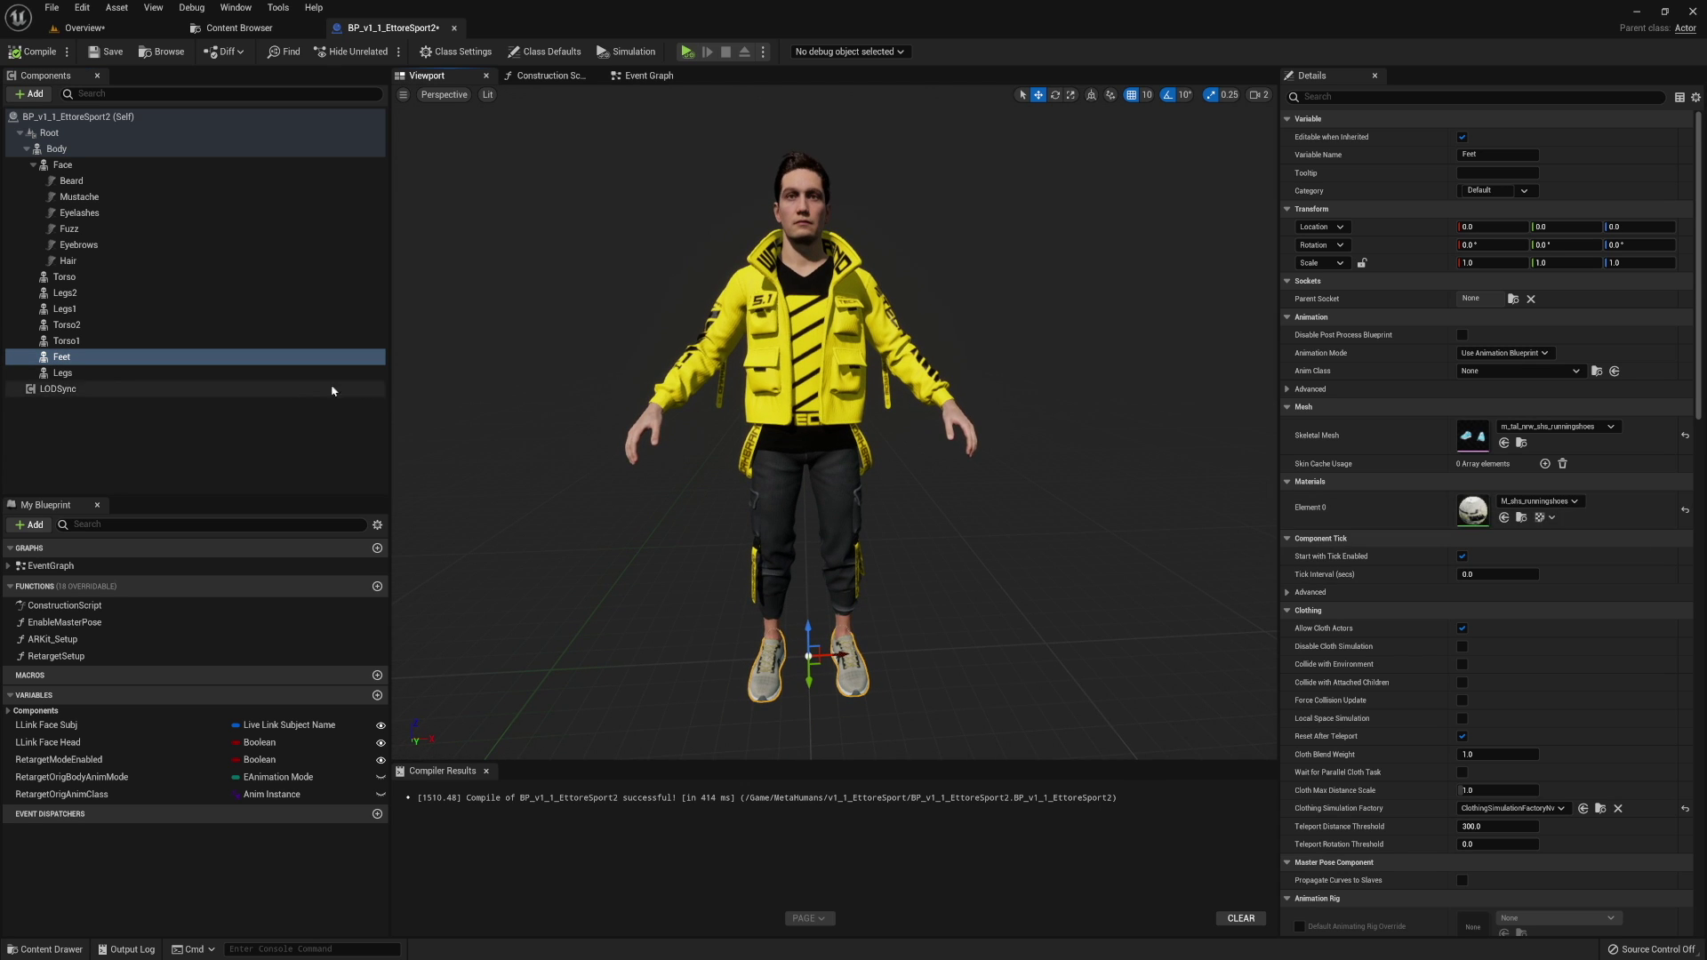
{"action": "left_click", "coordinate": [209, 374]}
{"action": "left_click", "coordinate": [1534, 501]}
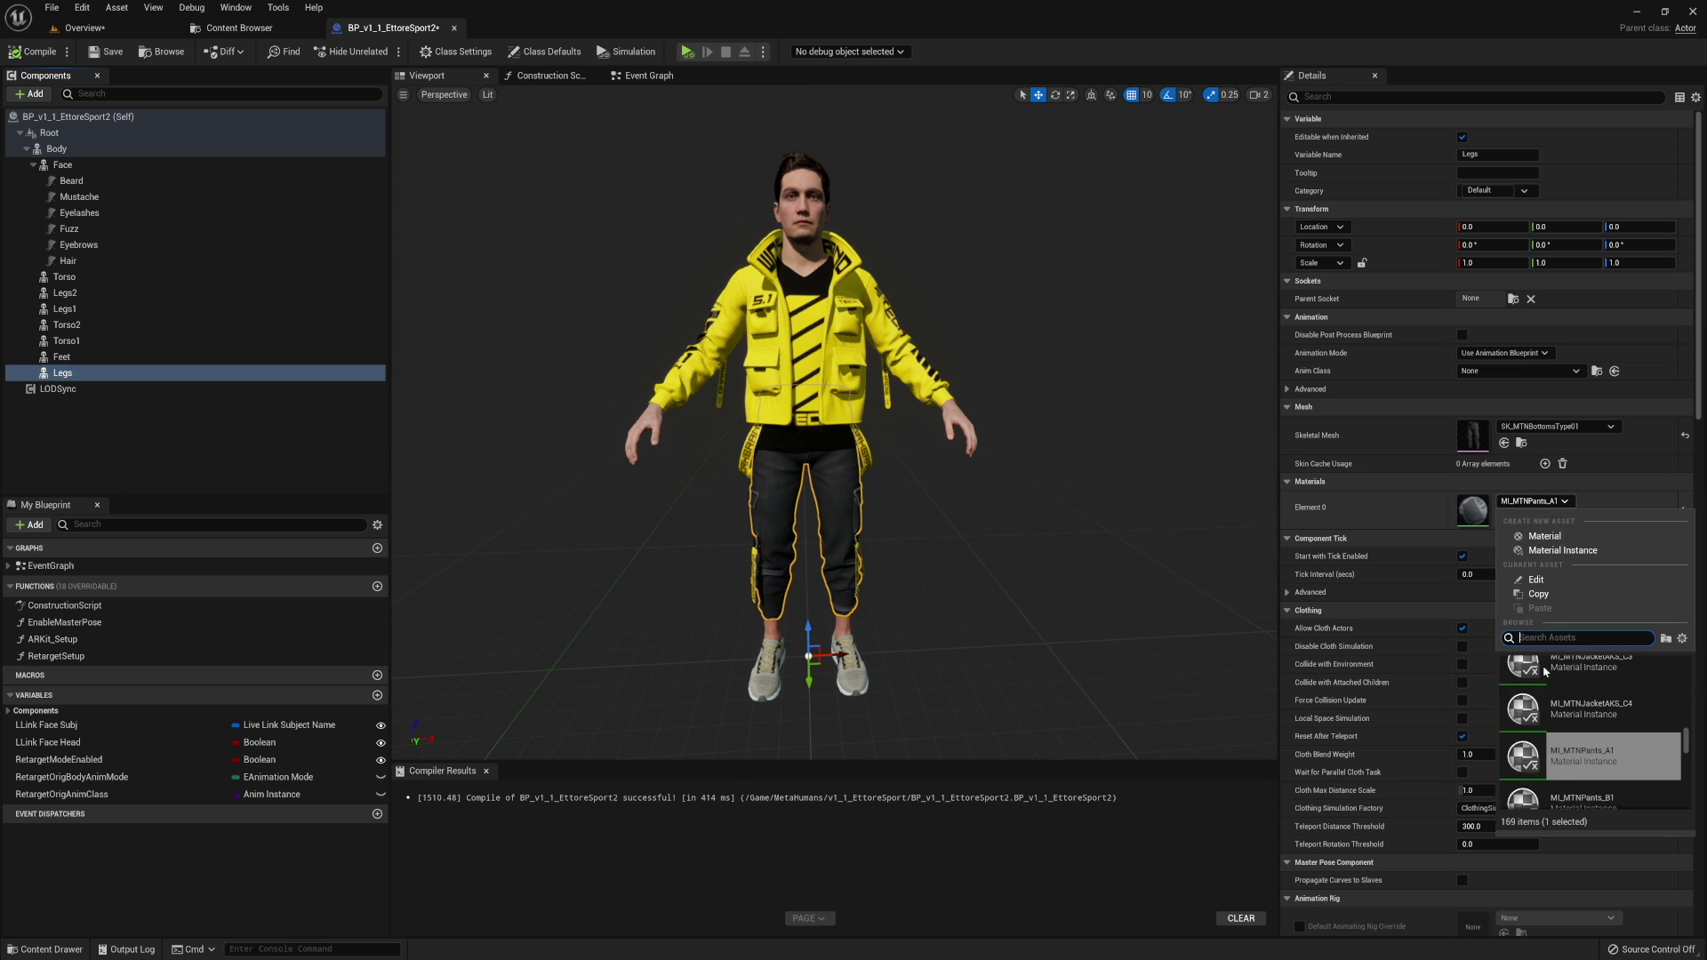
{"action": "scroll", "coordinate": [1579, 766], "scroll_direction": "down", "scroll_amount": 3}
{"action": "left_click", "coordinate": [1579, 765]}
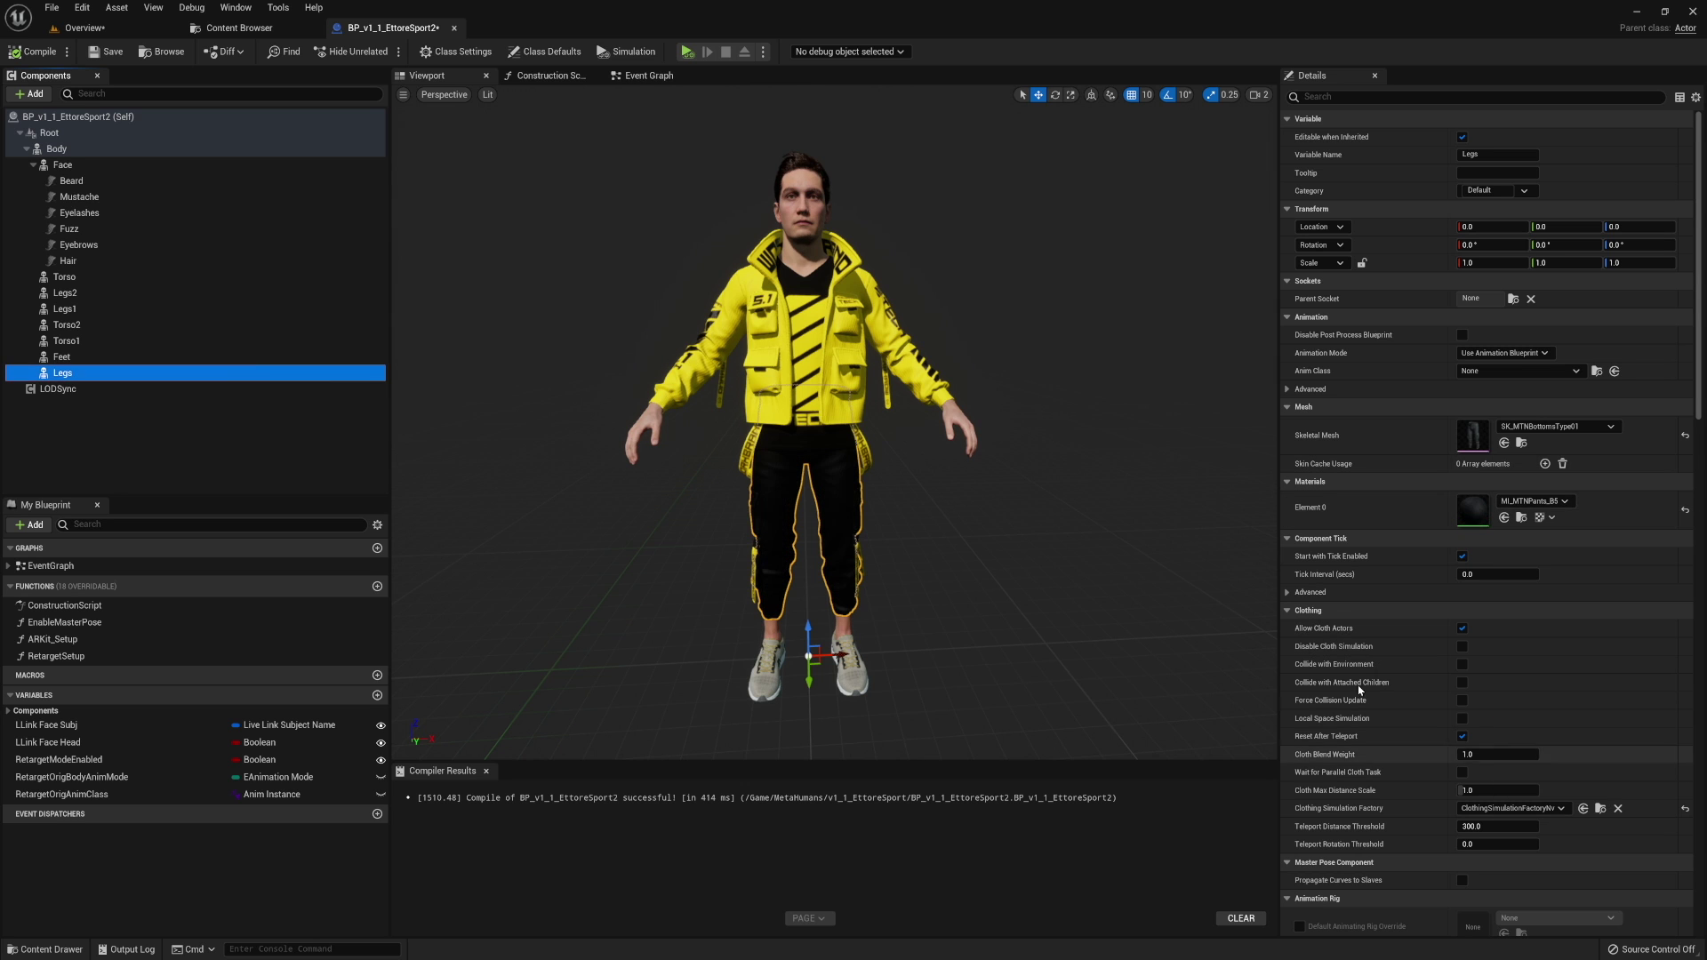
{"action": "scroll", "coordinate": [881, 463], "scroll_direction": "up", "scroll_amount": 3}
{"action": "left_click", "coordinate": [214, 418]}
{"action": "scroll", "coordinate": [745, 433], "scroll_direction": "down", "scroll_amount": 2}
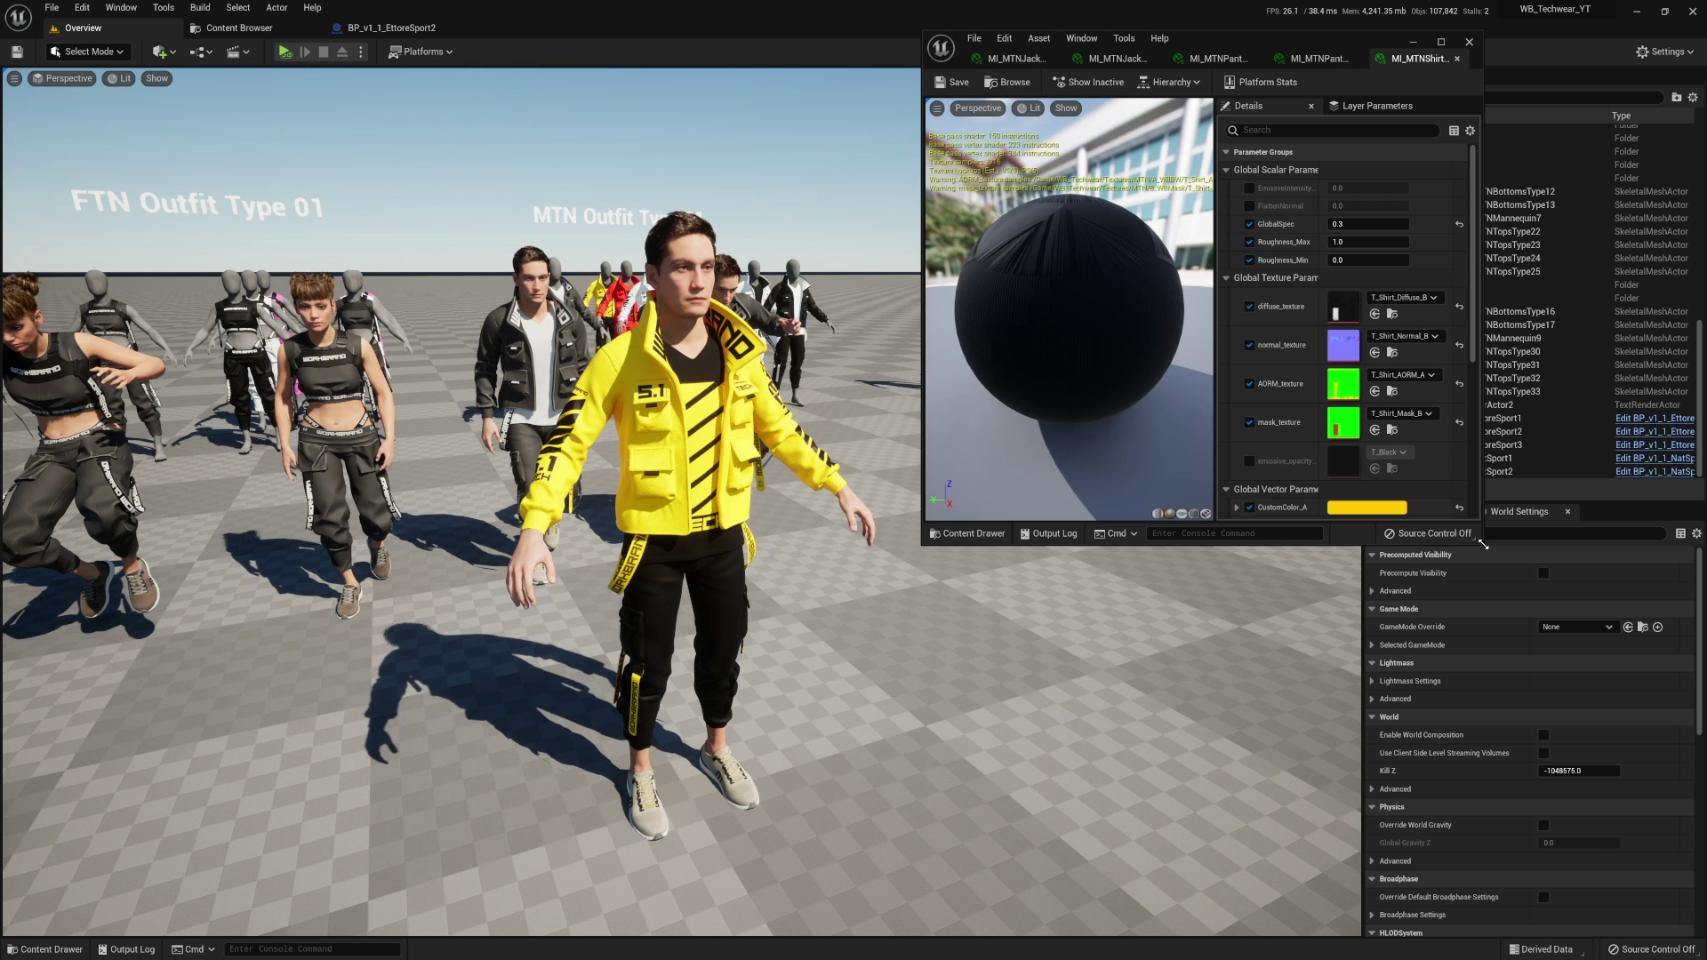
Enlarge the material instance editor and bring MI_MTNJacket_B5's parameters to the front.
{"action": "left_click_drag", "start_coordinate": [1483, 544], "coordinate": [1645, 796]}
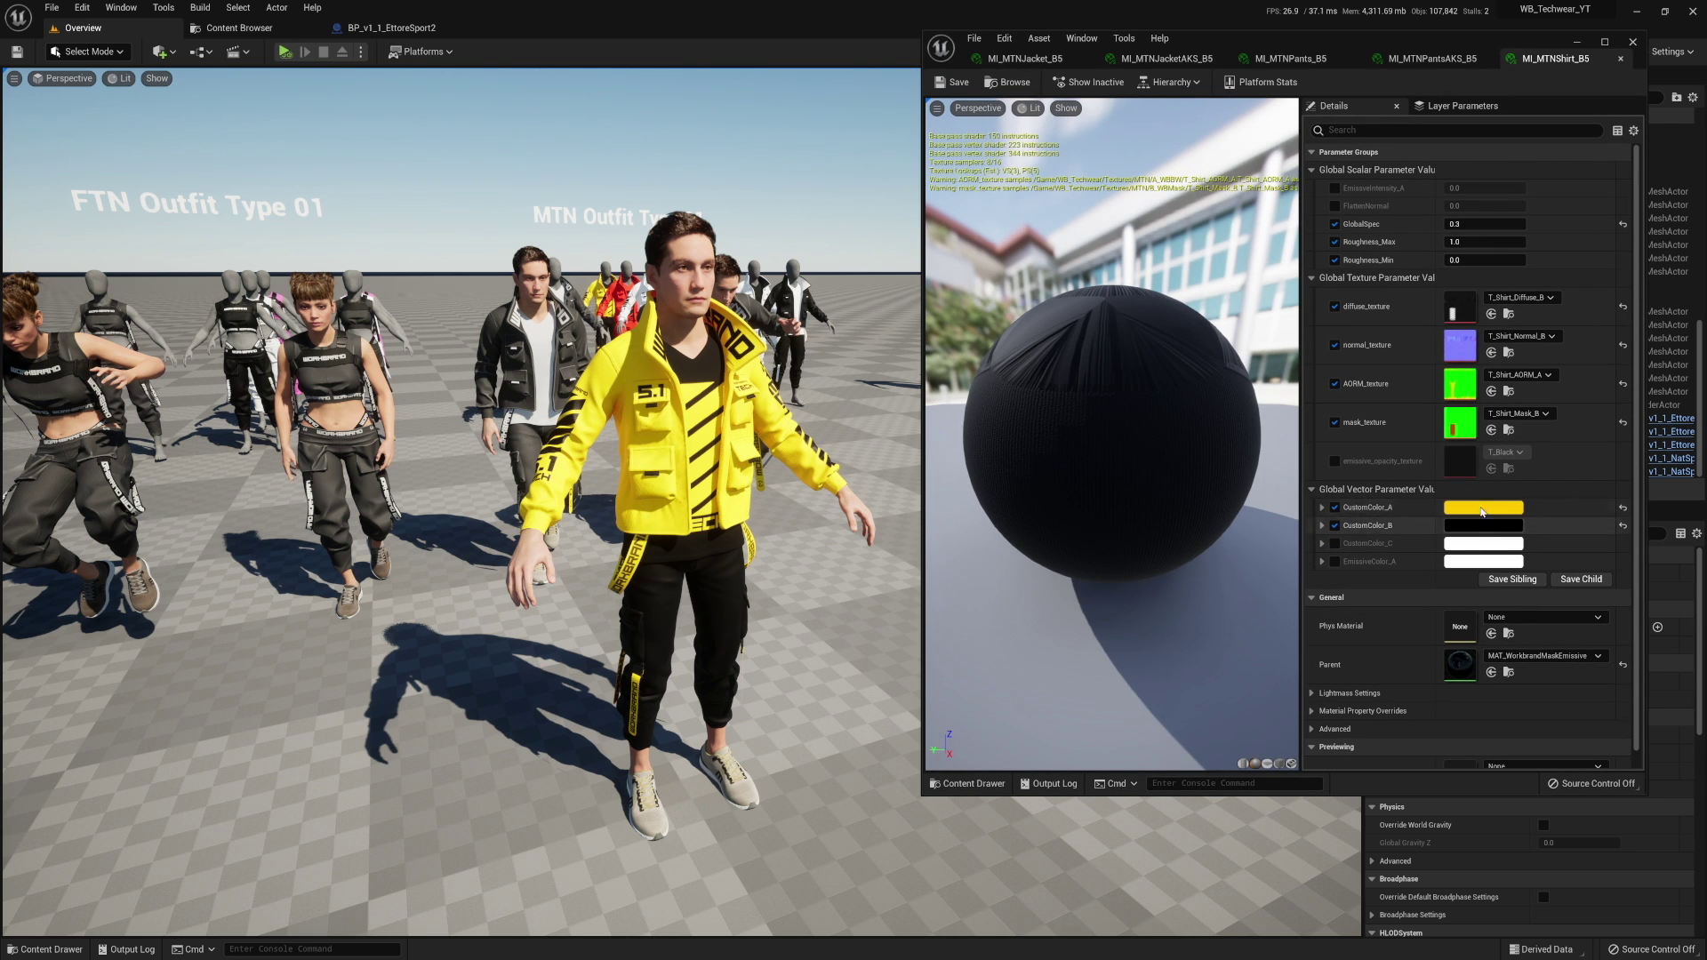
{"action": "left_click", "coordinate": [1434, 61]}
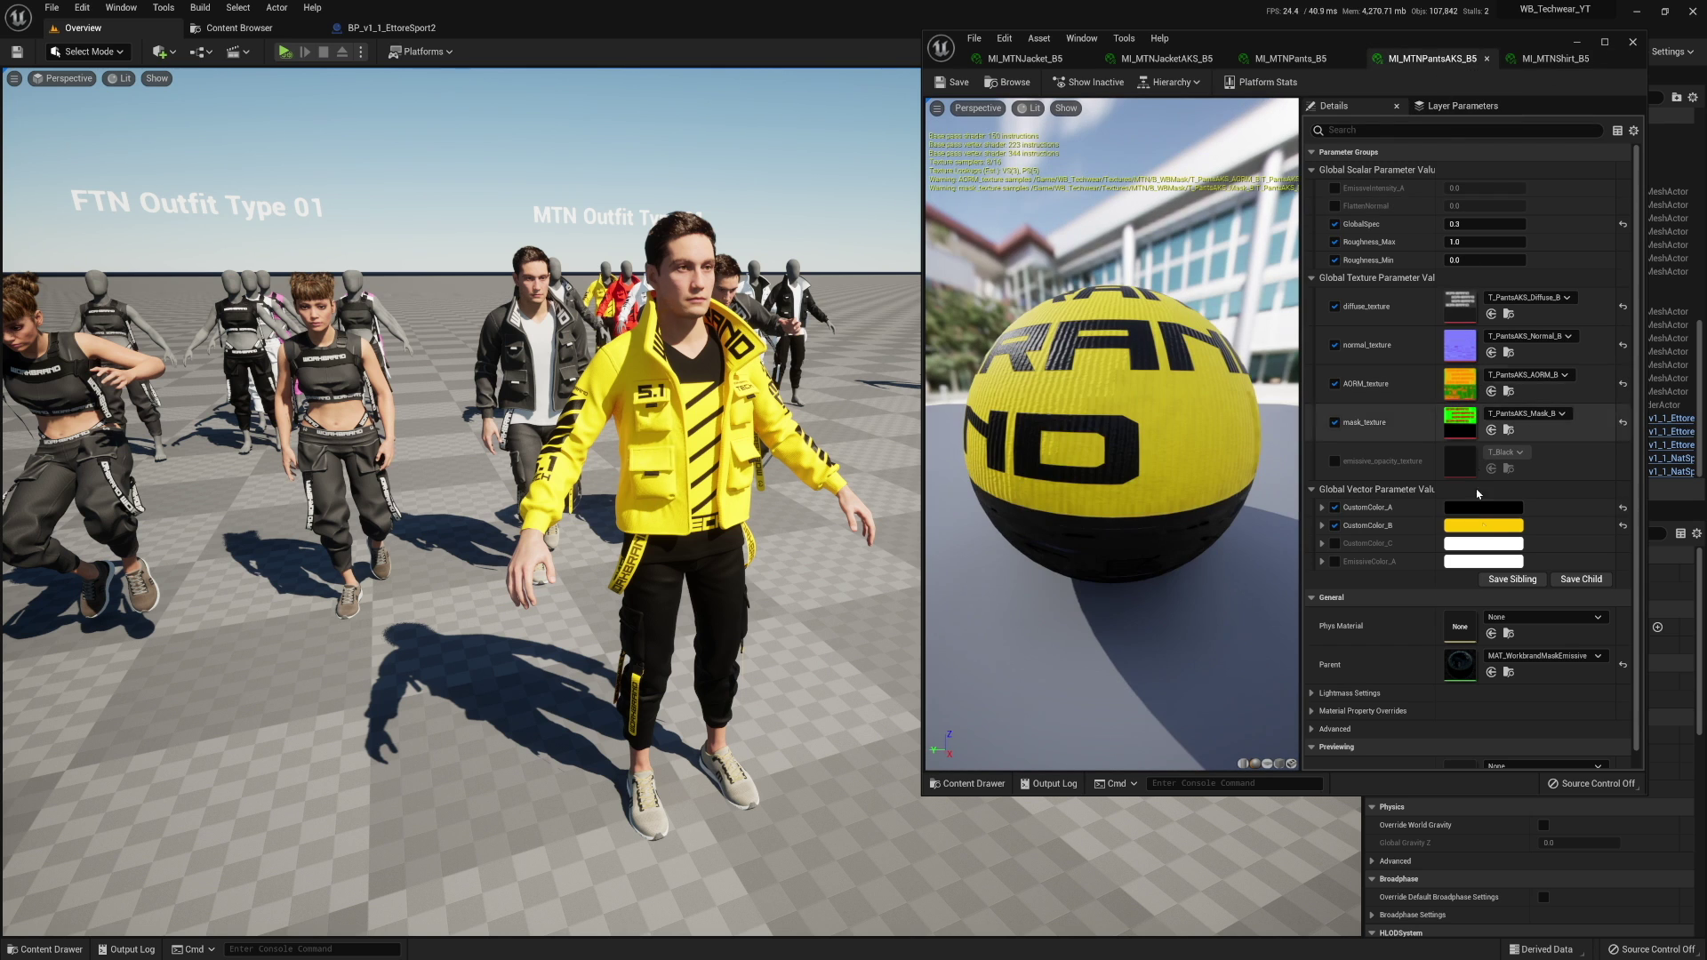
{"action": "left_click", "coordinate": [1288, 59]}
{"action": "left_click", "coordinate": [1166, 59]}
{"action": "left_click", "coordinate": [1032, 60]}
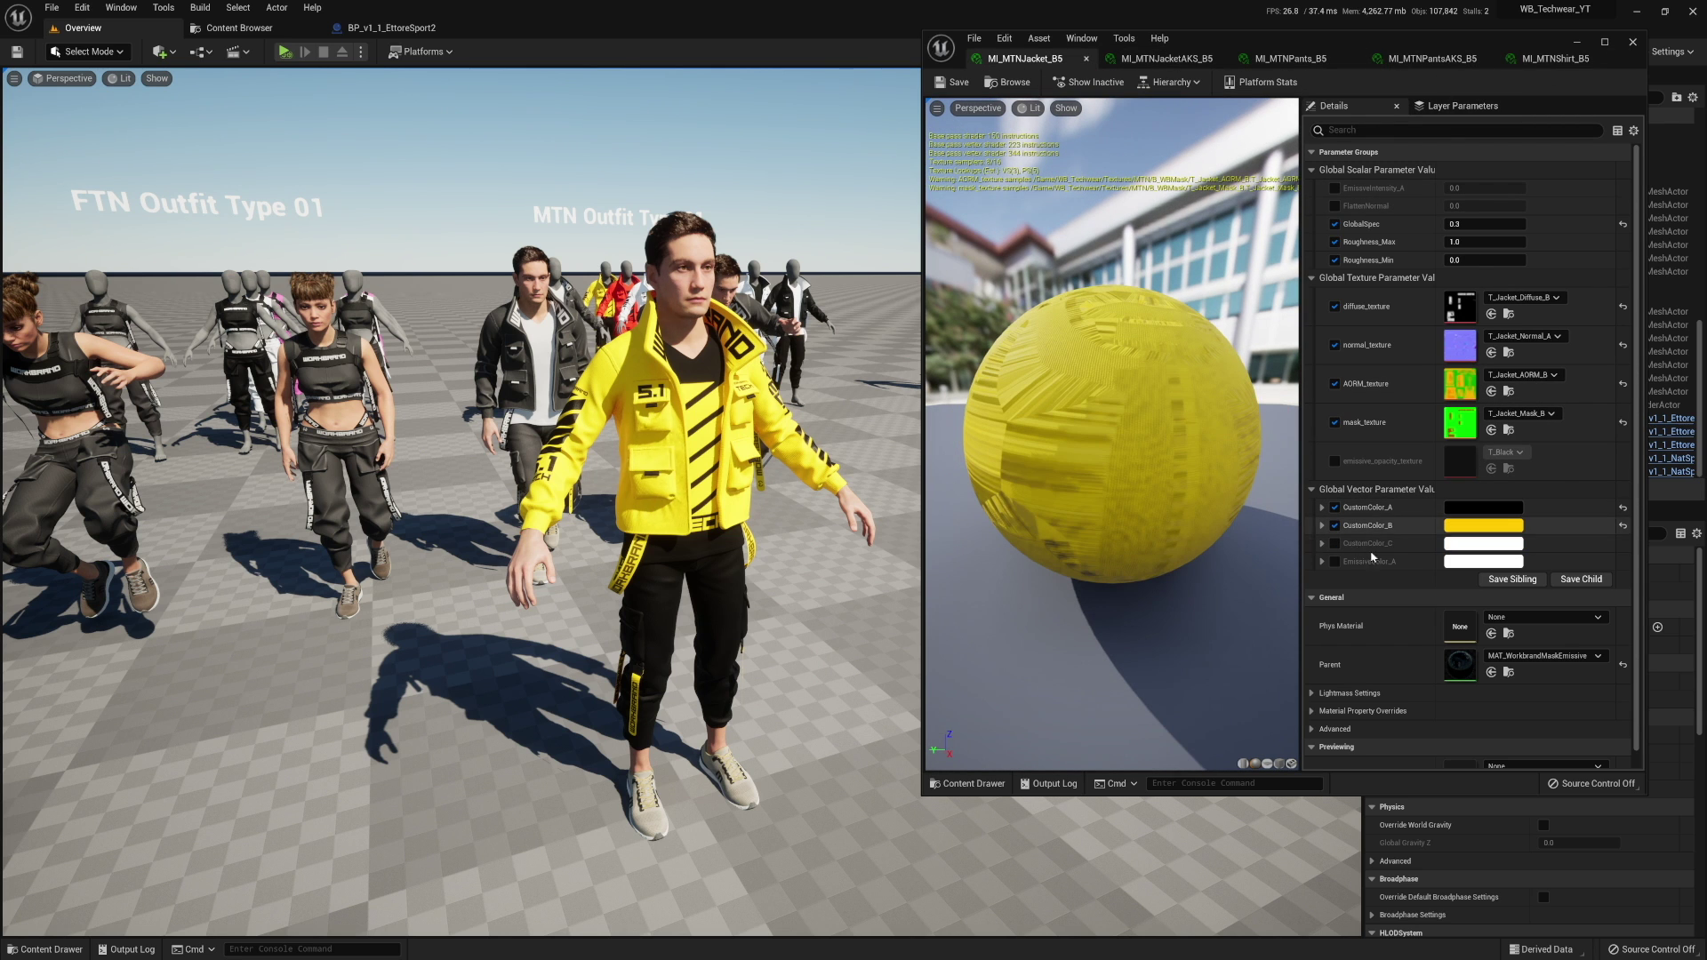
Change the jacket's CustomColor_B from yellow to hue 110 neon green and save it as a swatch.
{"action": "left_click", "coordinate": [1472, 526]}
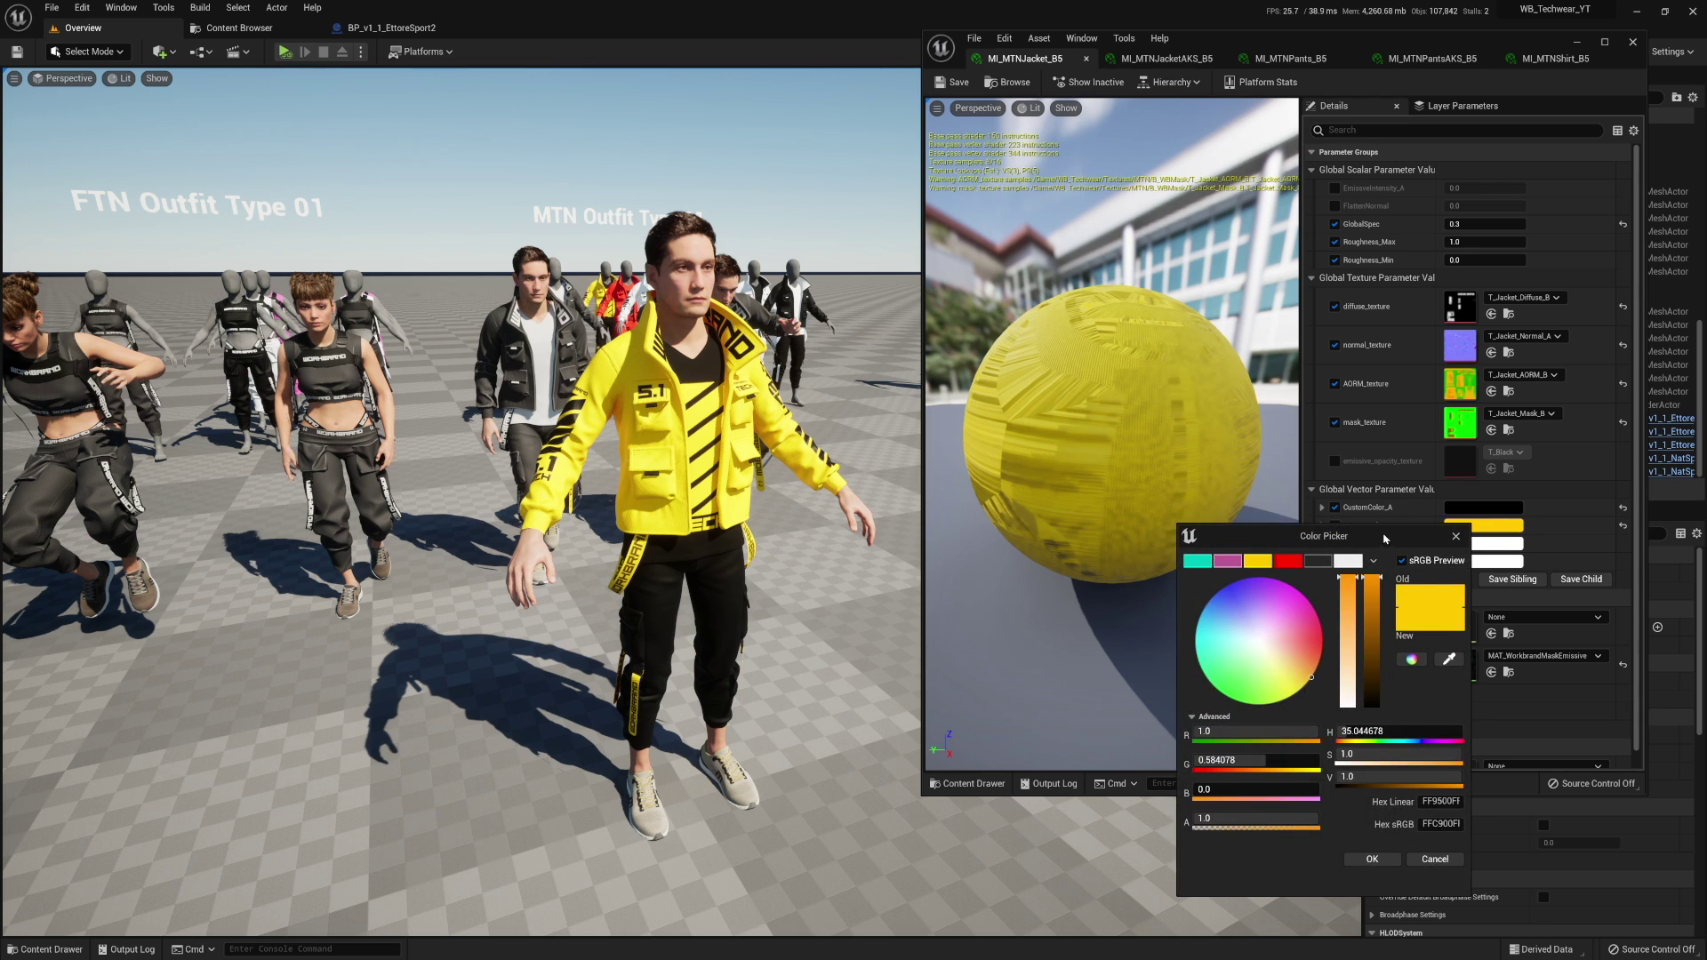
{"action": "left_click_drag", "start_coordinate": [1366, 533], "coordinate": [1169, 447]}
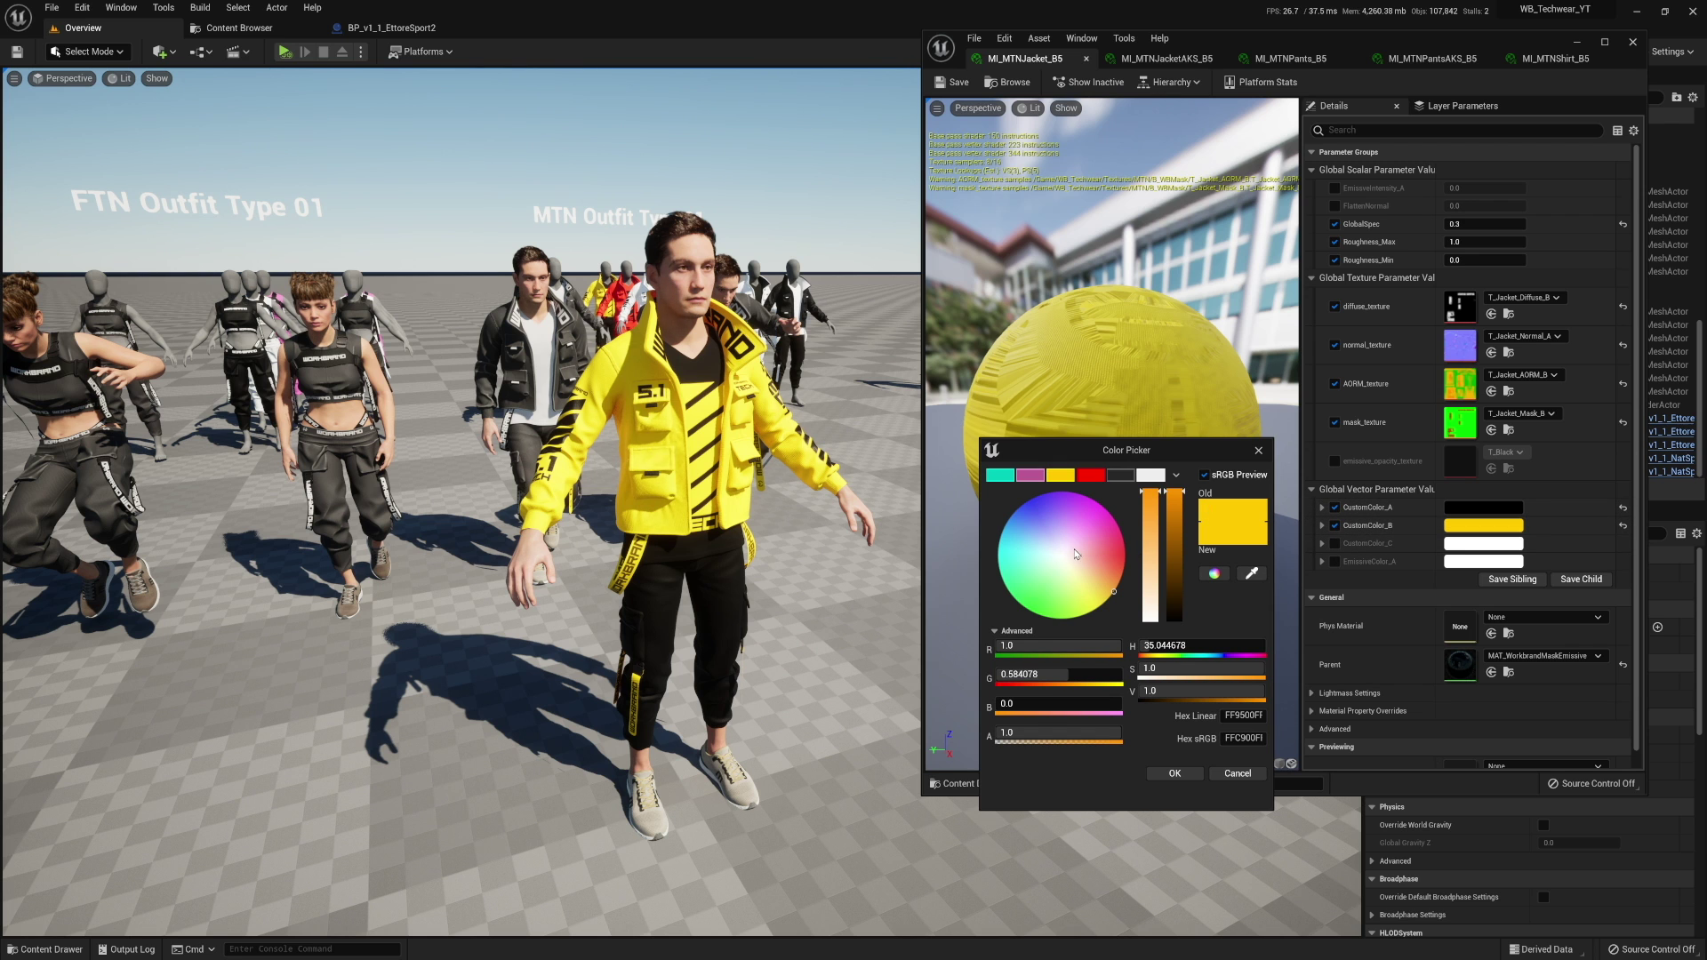
{"action": "left_click_drag", "start_coordinate": [1074, 553], "coordinate": [1029, 633]}
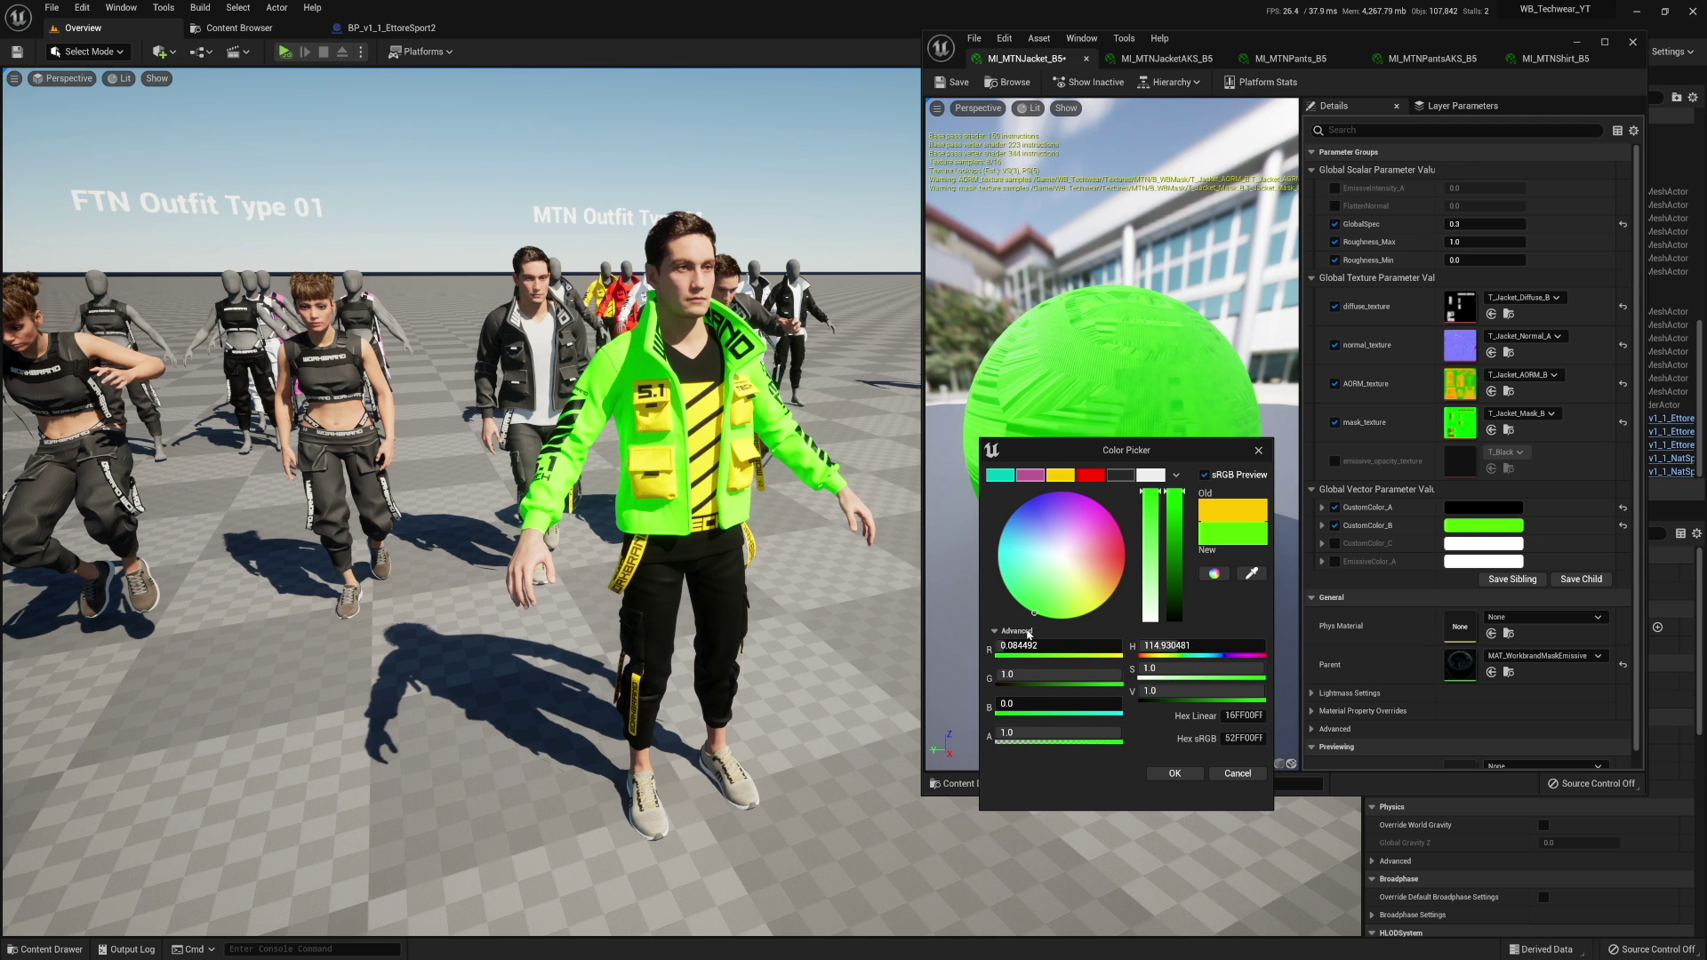
{"action": "left_click", "coordinate": [1214, 646]}
{"action": "type", "text": "120"}
{"action": "key", "text": "Return"}
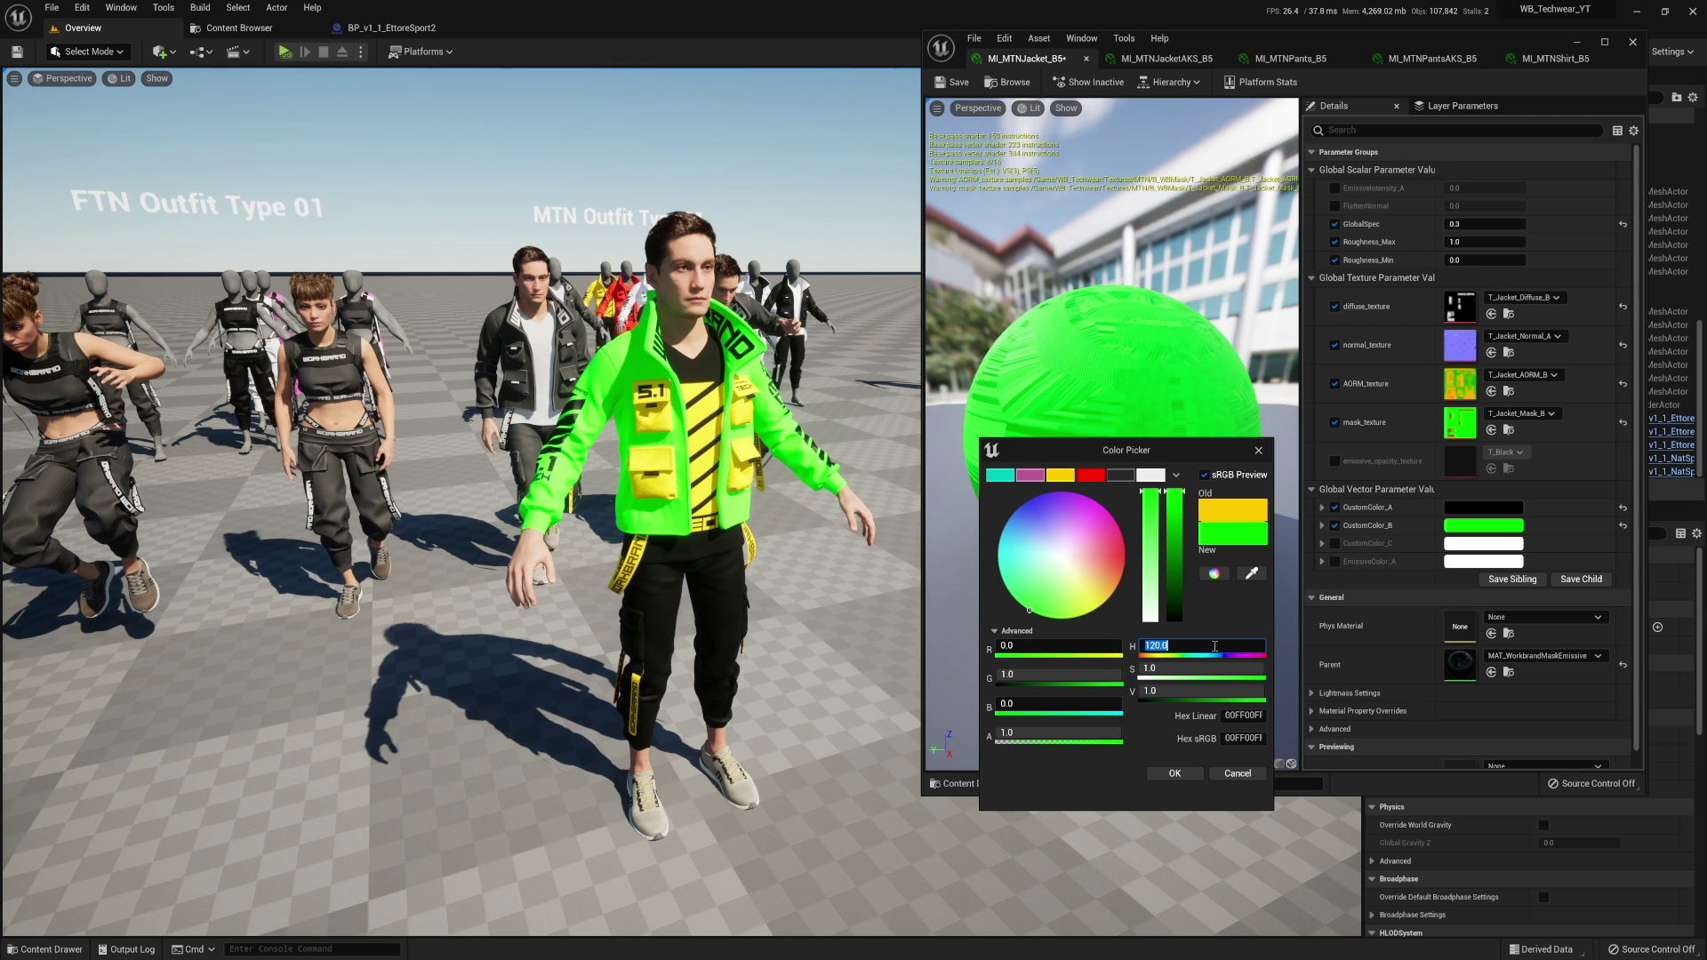
{"action": "type", "text": "110"}
{"action": "key", "text": "Return"}
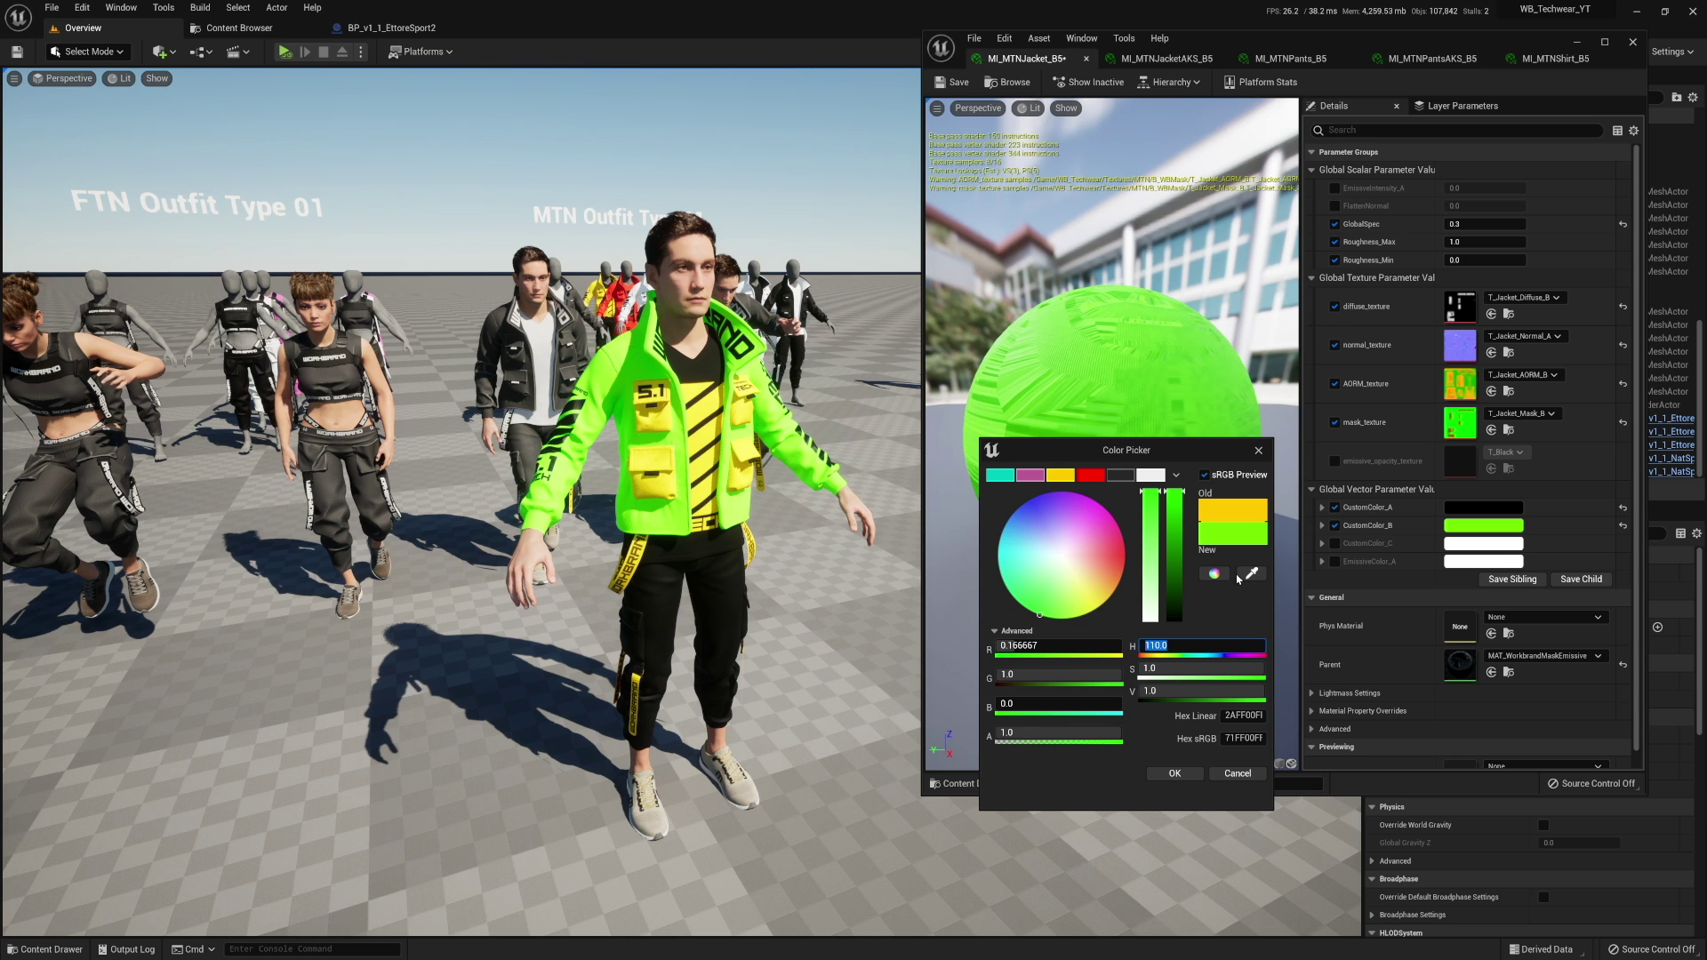
{"action": "left_click_drag", "start_coordinate": [1216, 534], "coordinate": [1213, 537]}
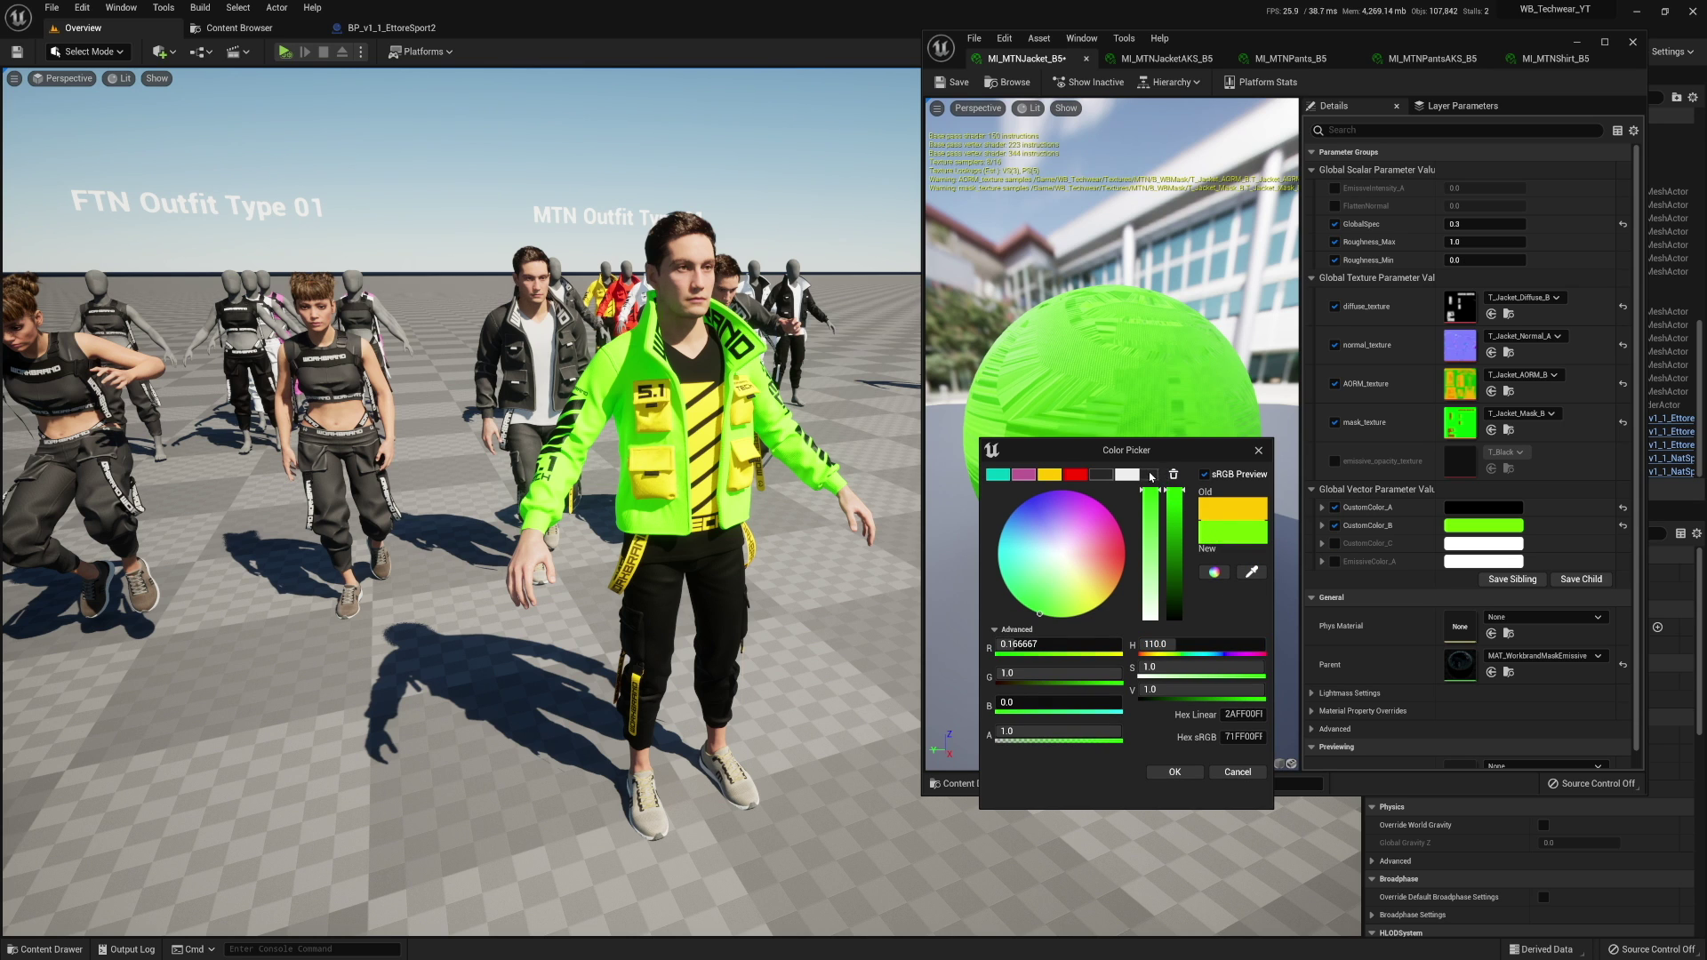
{"action": "left_click_drag", "start_coordinate": [1150, 478], "coordinate": [1152, 476]}
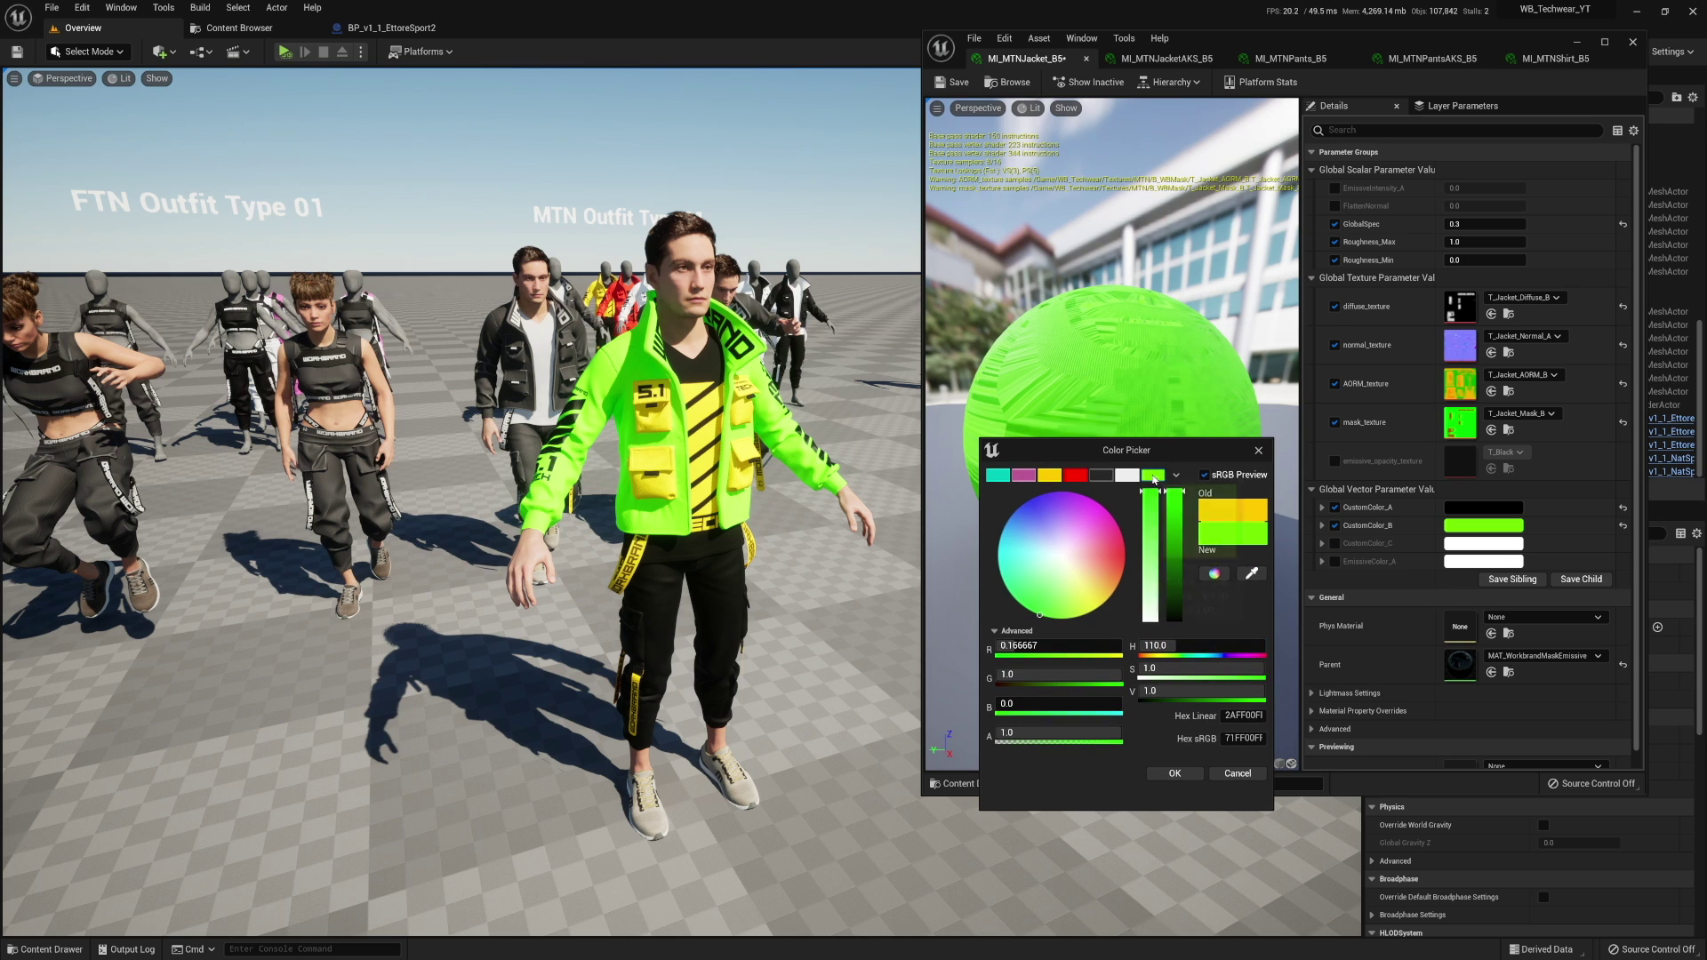
{"action": "left_click", "coordinate": [1174, 773]}
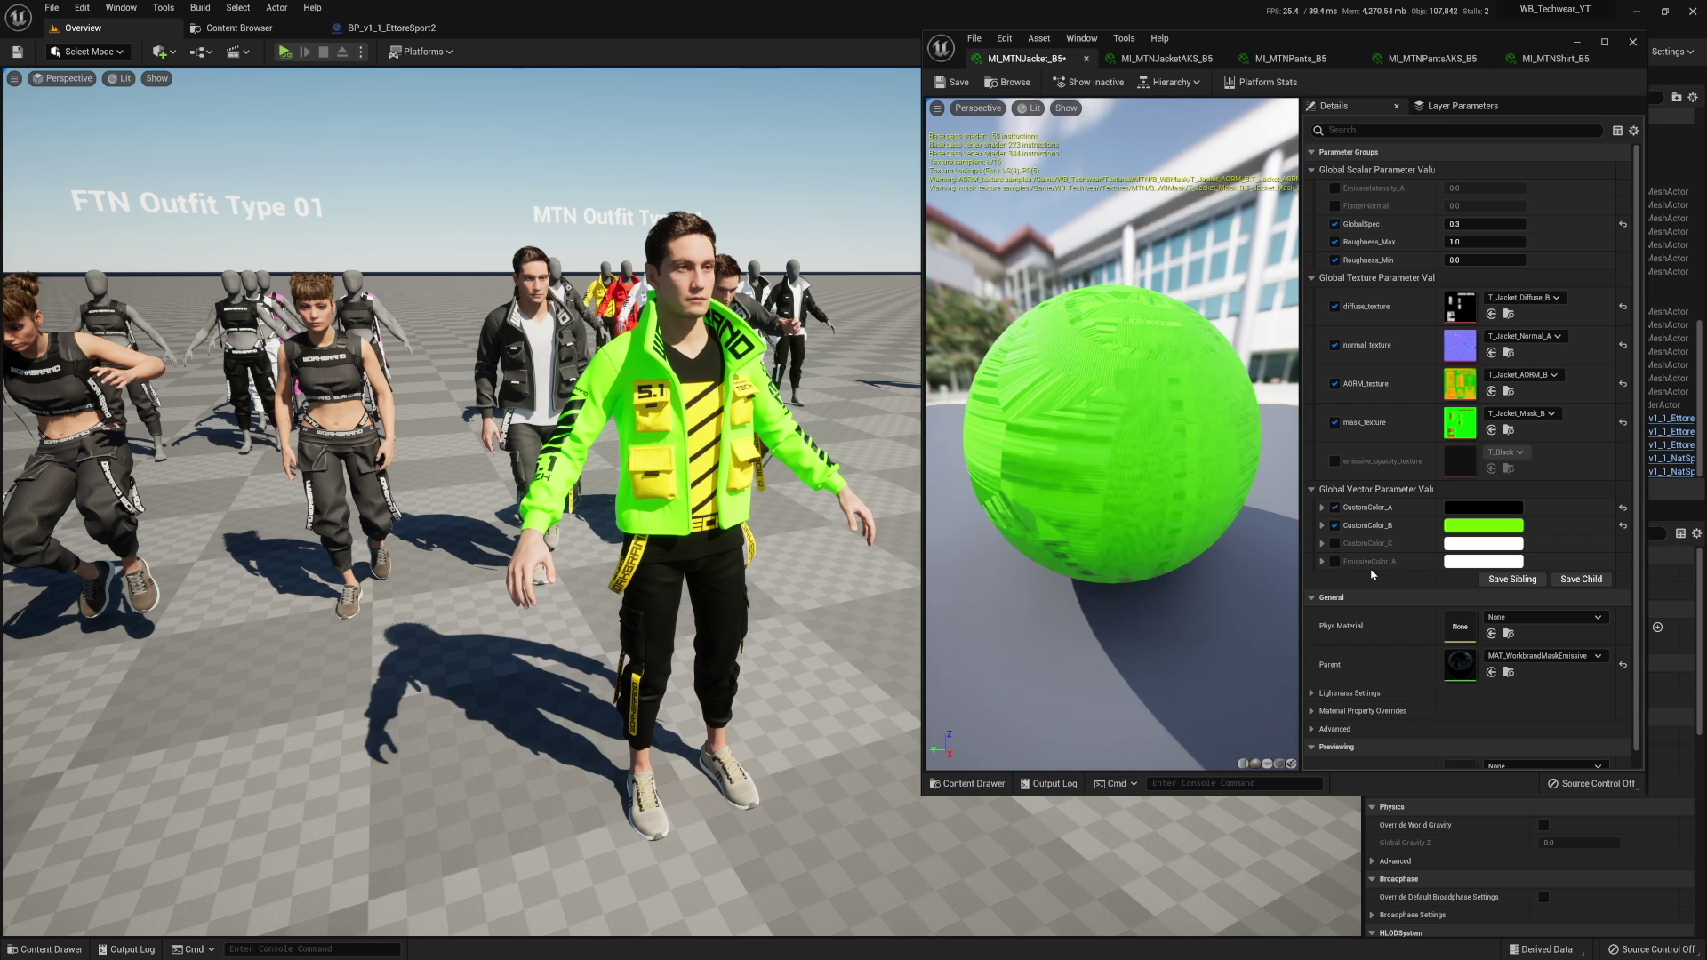
Darken CustomColor_B to brightness 0.8 and replace the old swatch with this darker green.
{"action": "left_click", "coordinate": [1465, 532]}
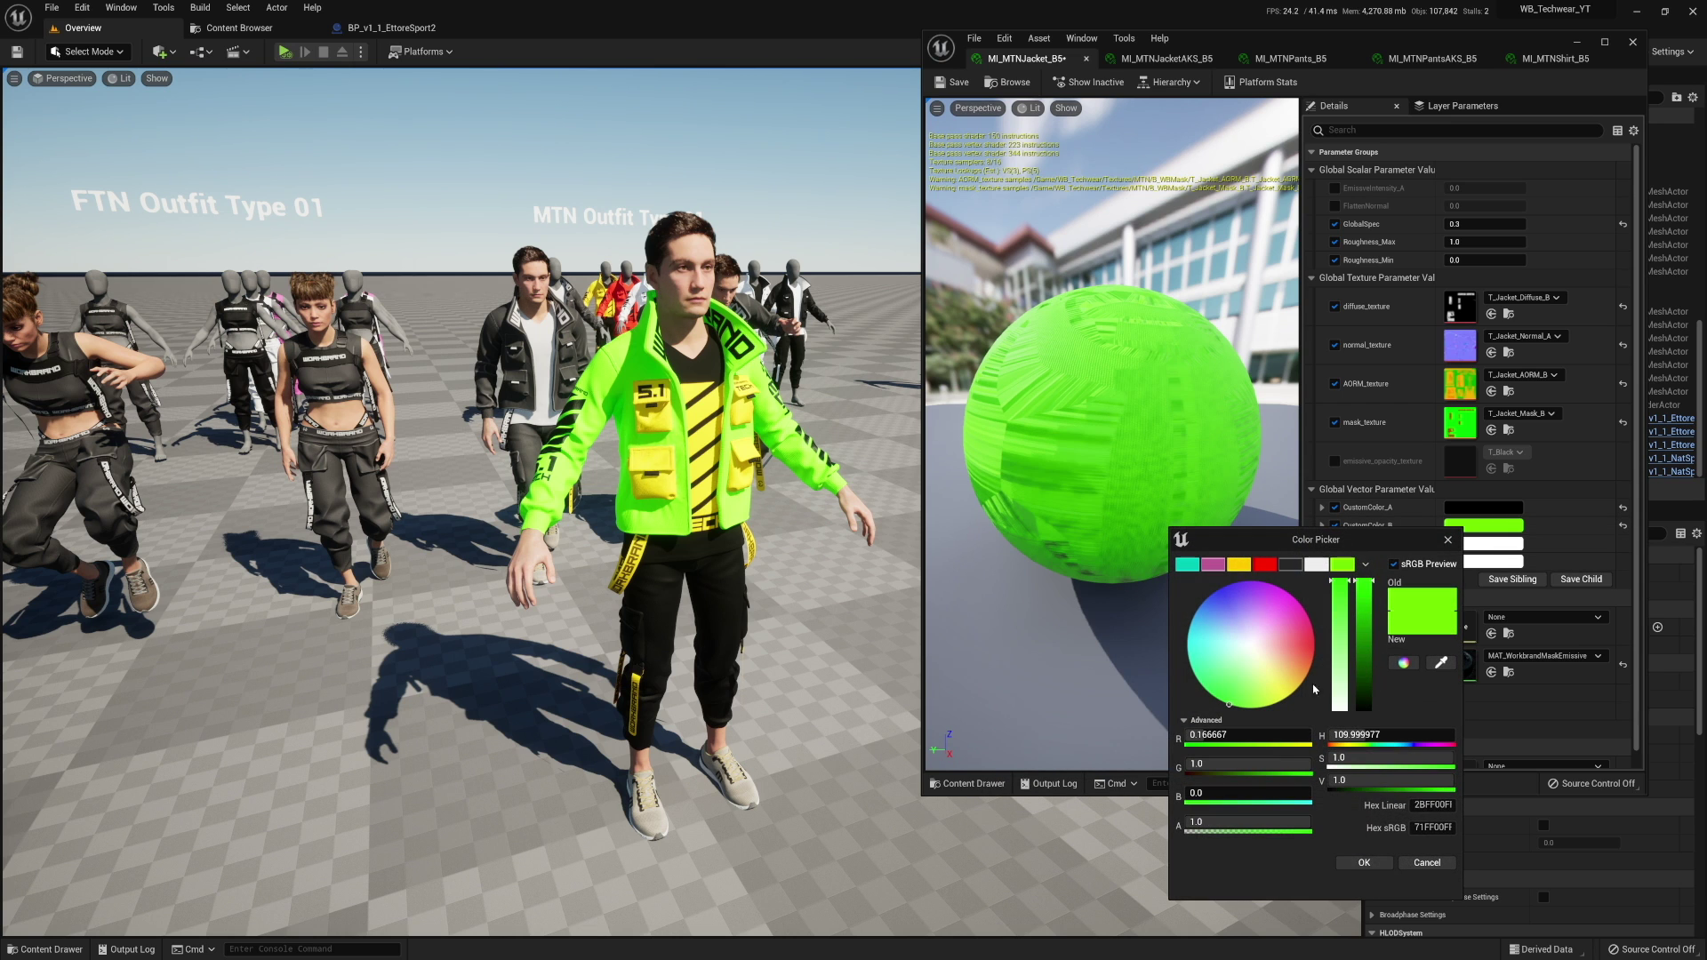
{"action": "left_click", "coordinate": [1410, 779]}
{"action": "type", "text": ".9"}
{"action": "key", "text": "Return"}
{"action": "type", "text": ".8"}
{"action": "key", "text": "Return"}
{"action": "left_click", "coordinate": [1362, 863]}
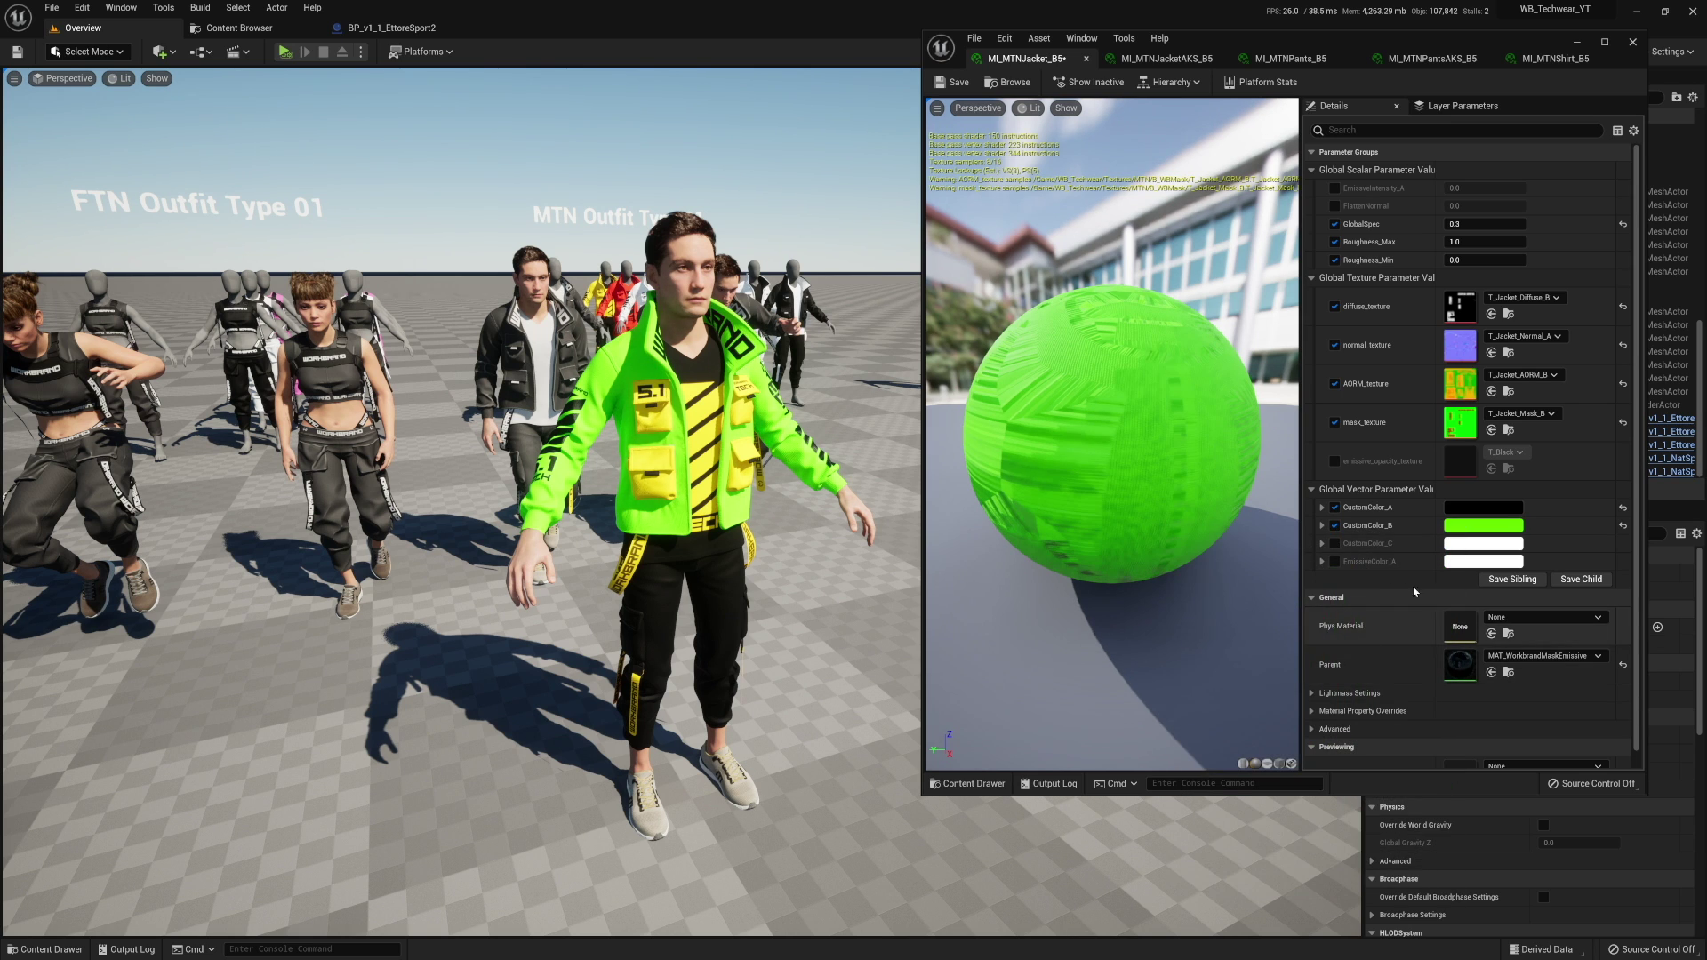
{"action": "left_click", "coordinate": [1448, 533]}
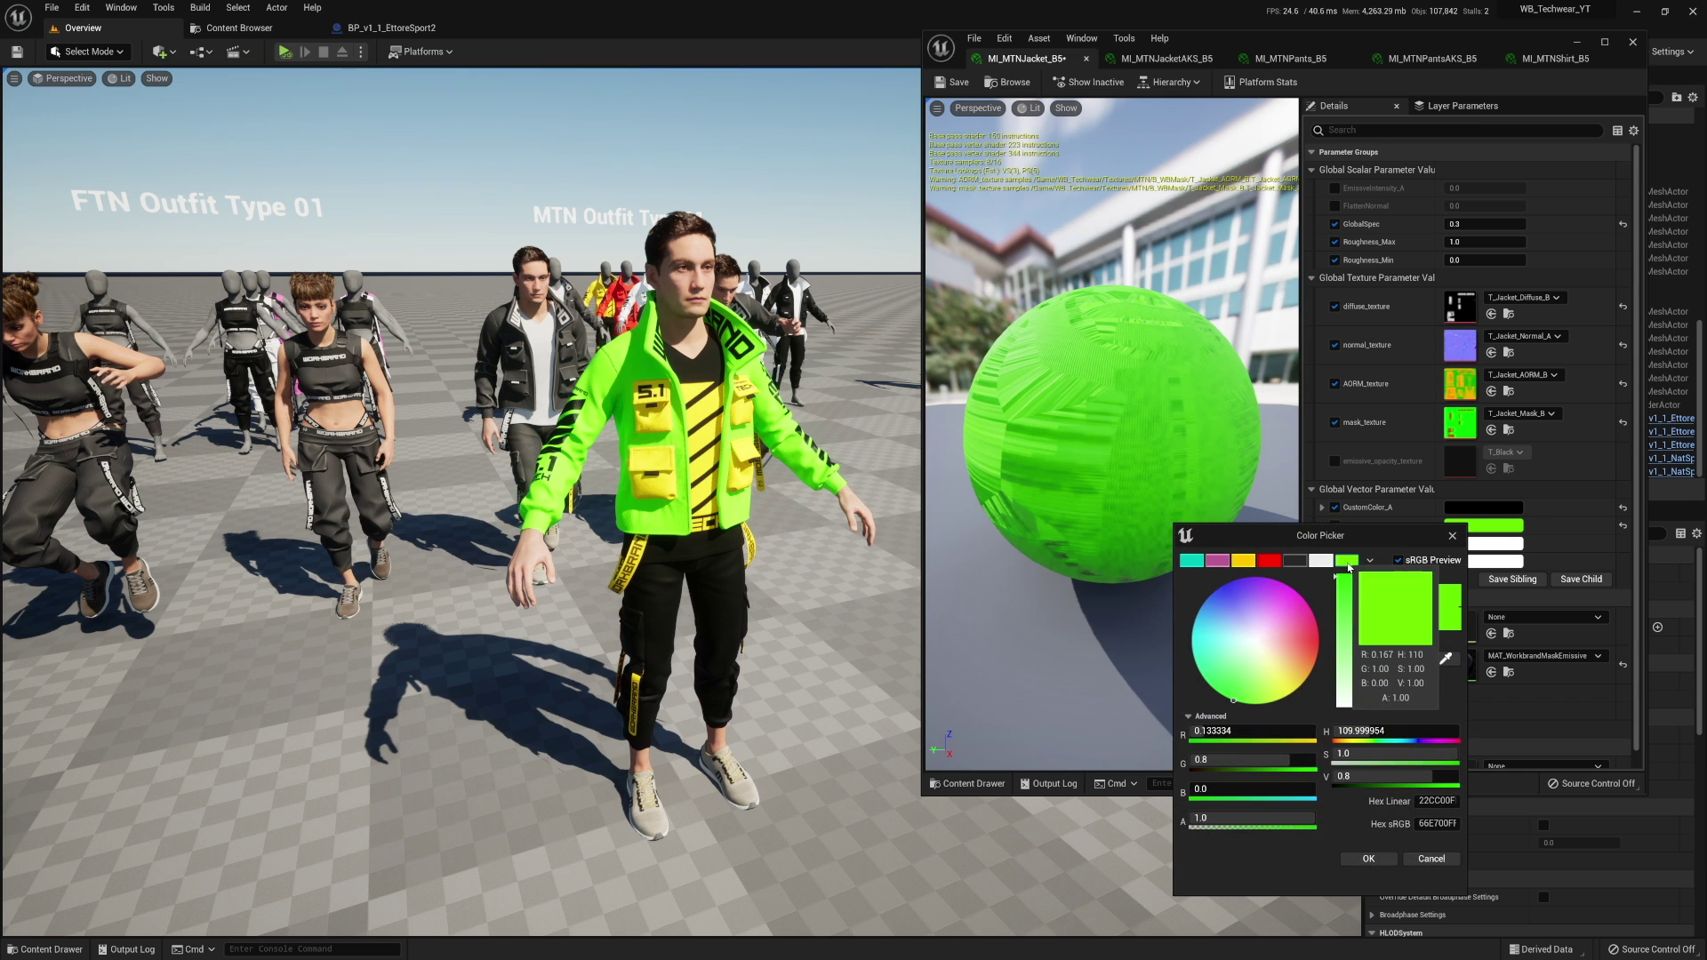
{"action": "mouse_move", "coordinate": [1348, 566]}
{"action": "left_mouse_down"}
{"action": "mouse_move", "coordinate": [1384, 558]}
{"action": "mouse_move", "coordinate": [1369, 569]}
{"action": "left_mouse_up"}
{"action": "left_click_drag", "start_coordinate": [1424, 621], "coordinate": [1361, 566]}
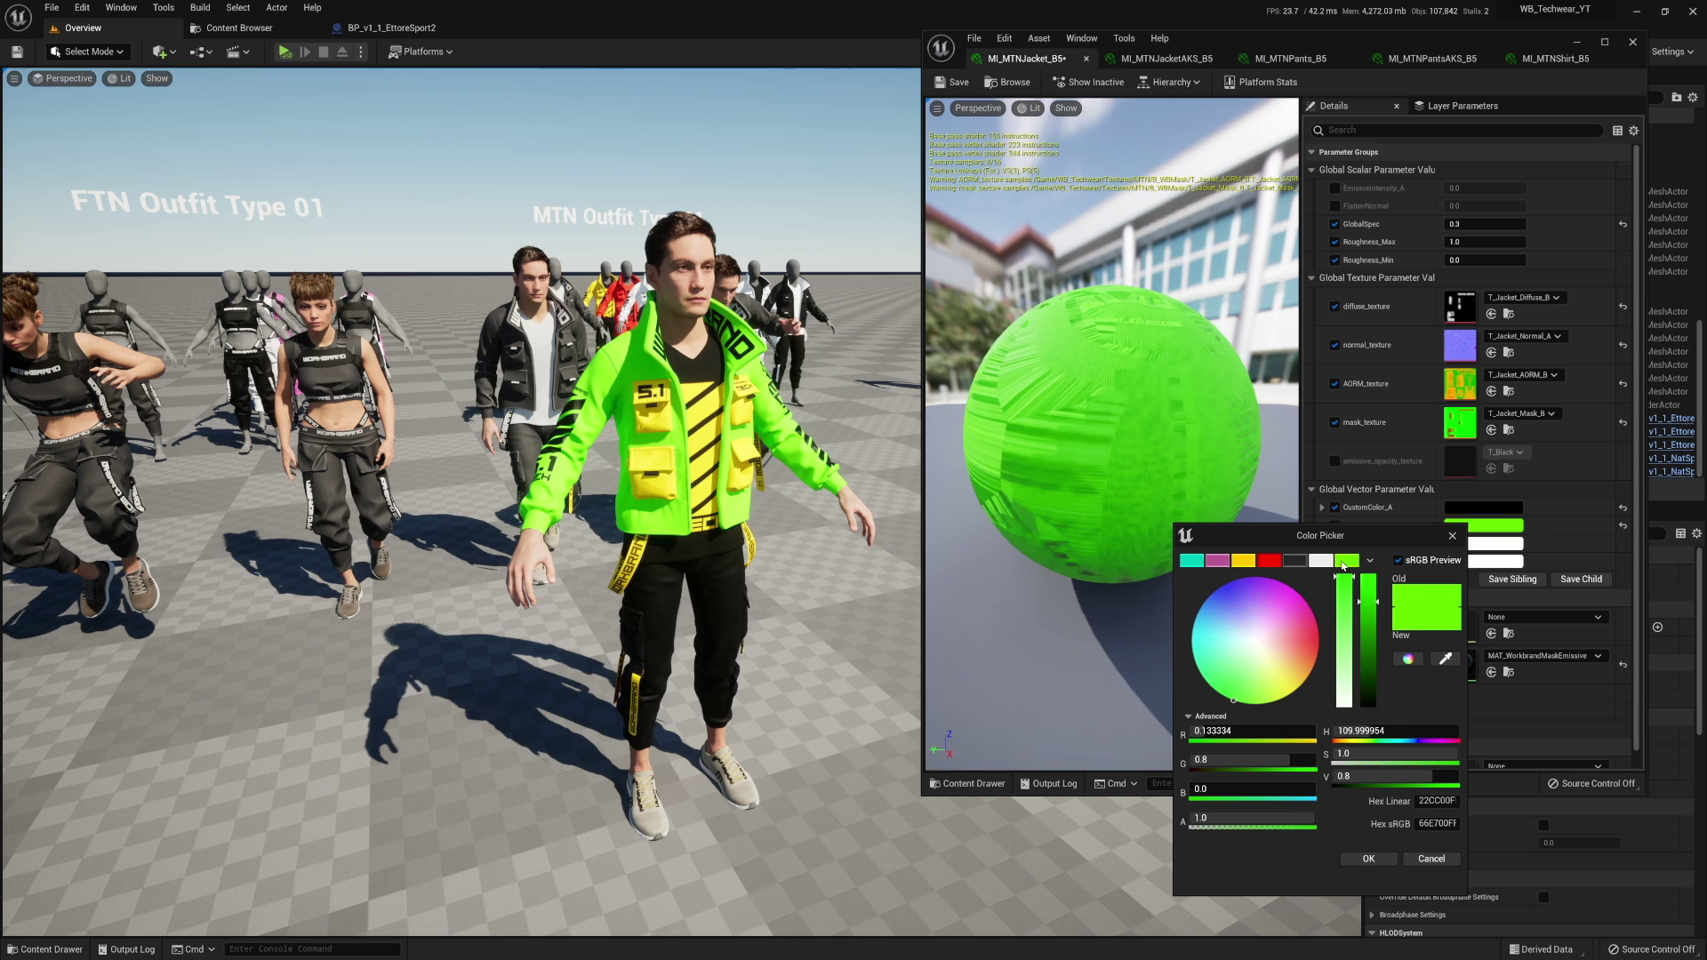
{"action": "left_click", "coordinate": [1453, 536]}
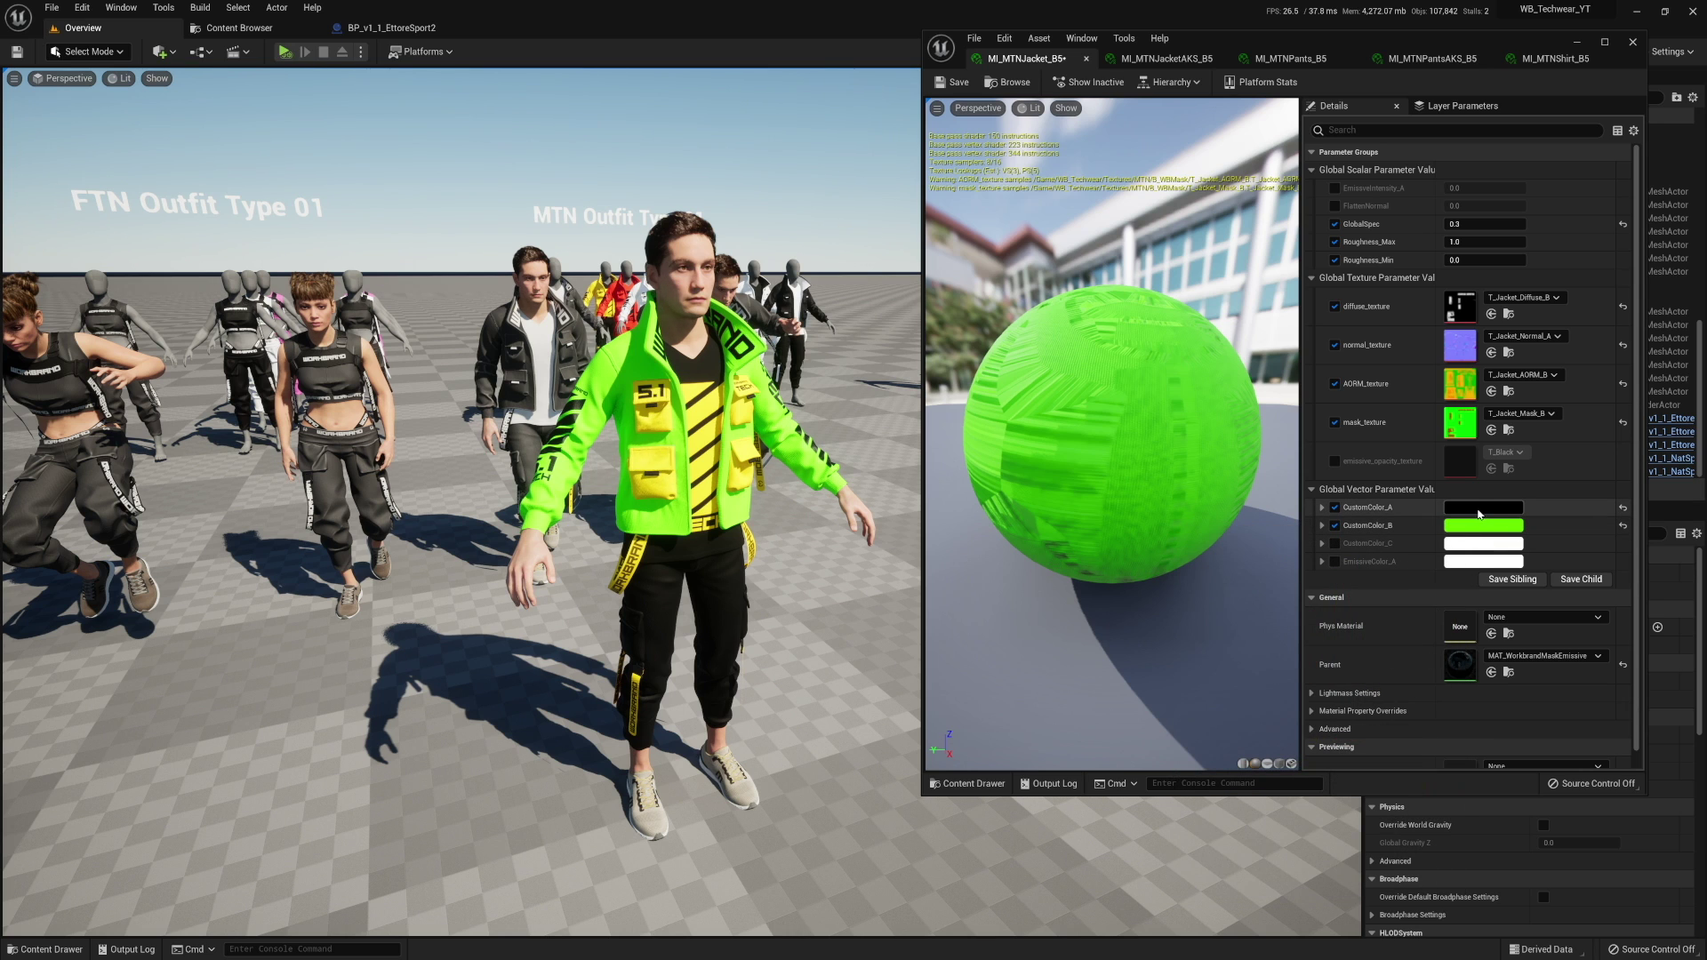
Keep the jacket's CustomColor_A black.
{"action": "left_click", "coordinate": [1475, 512]}
{"action": "left_click_drag", "start_coordinate": [1365, 508], "coordinate": [1222, 482]}
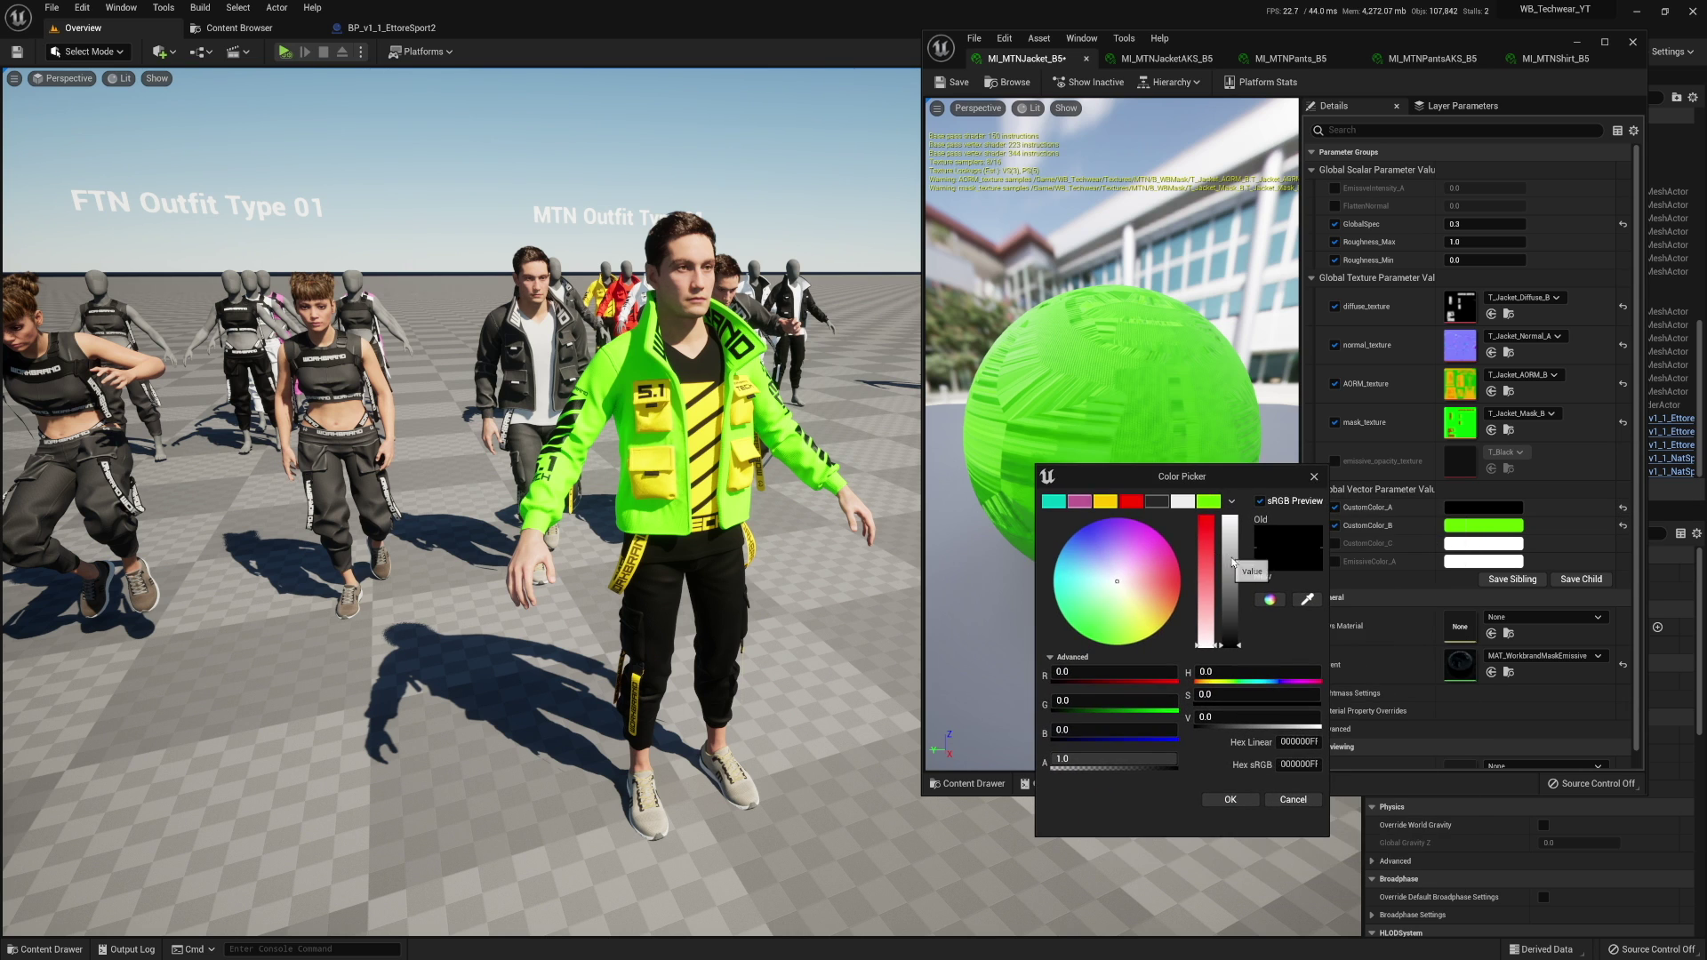
{"action": "left_click_drag", "start_coordinate": [1232, 562], "coordinate": [1225, 503]}
{"action": "left_click_drag", "start_coordinate": [1228, 578], "coordinate": [1239, 655]}
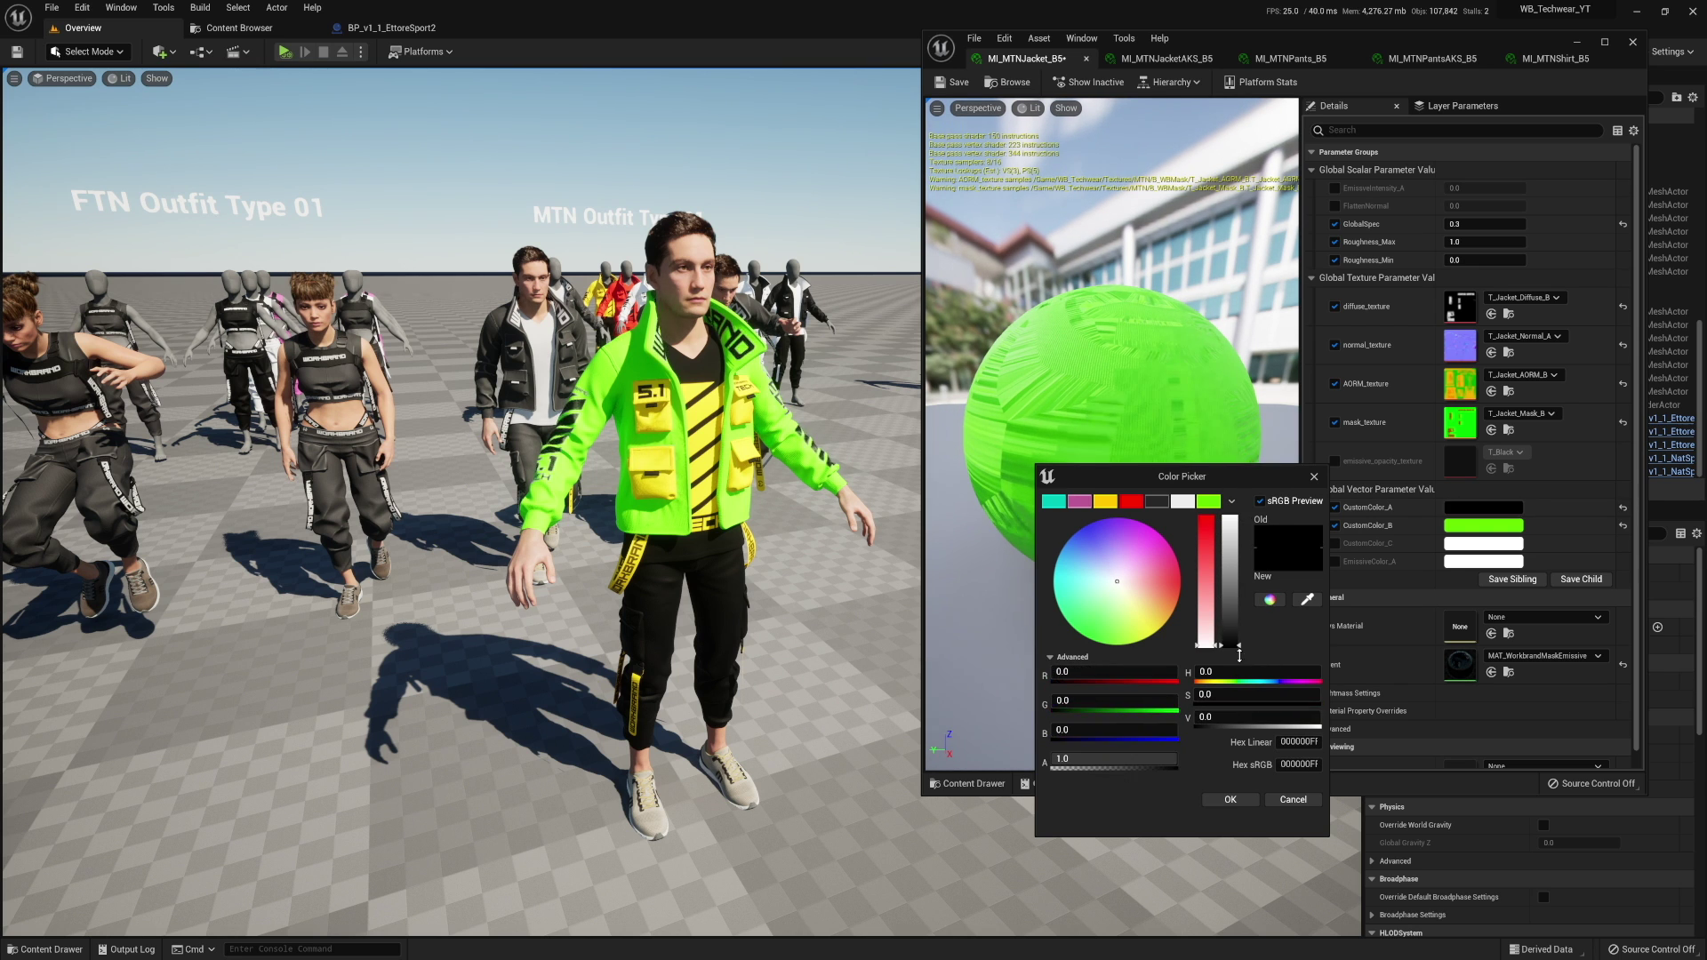
{"action": "left_click", "coordinate": [1230, 800]}
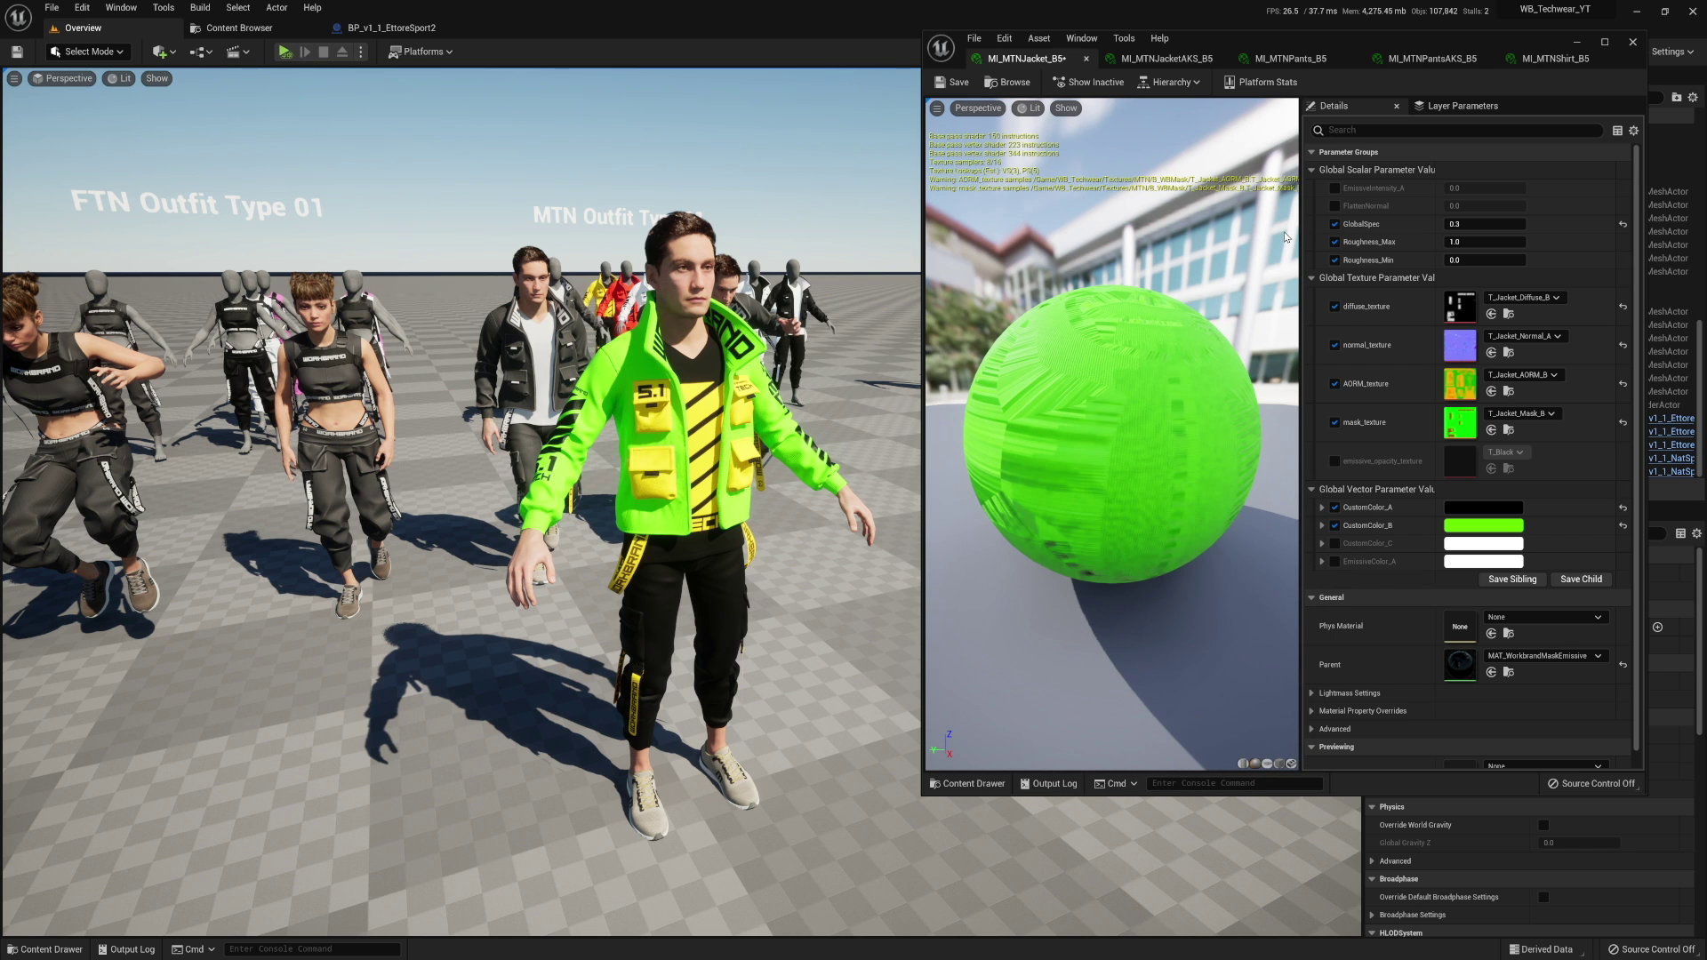
In MI_MTNJacketAKS_B5, leave CustomColor_A black.
{"action": "left_click", "coordinate": [1168, 58]}
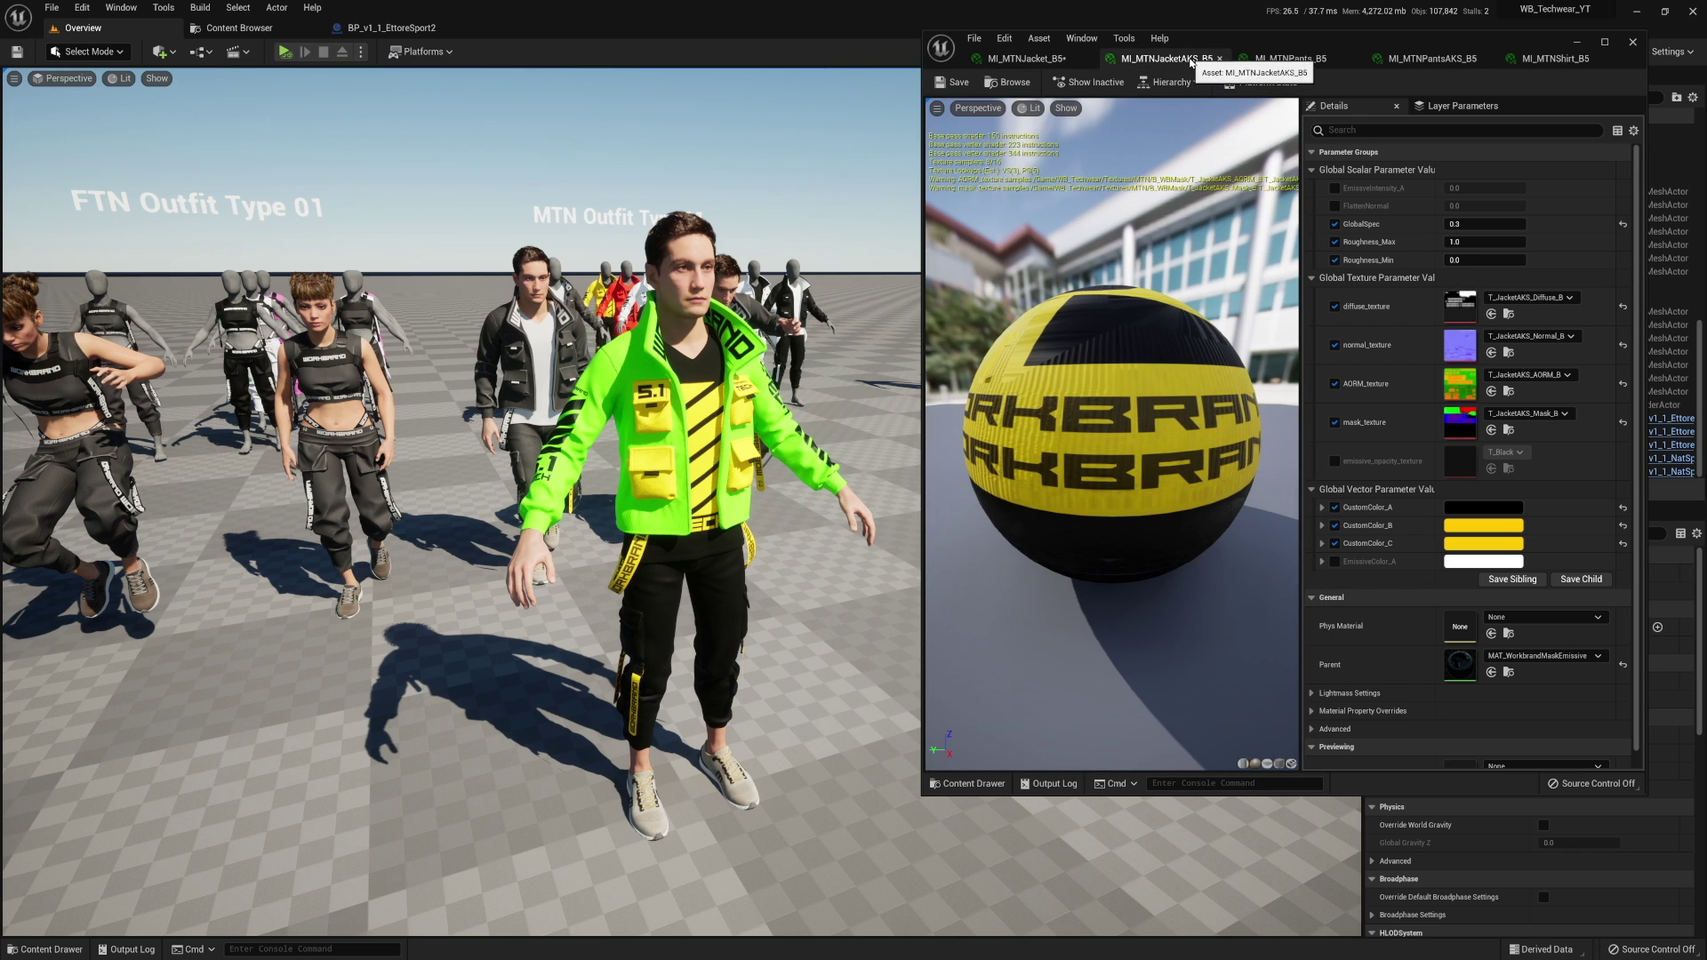
{"action": "left_click", "coordinate": [1470, 511]}
{"action": "left_click_drag", "start_coordinate": [1320, 515], "coordinate": [1142, 471]}
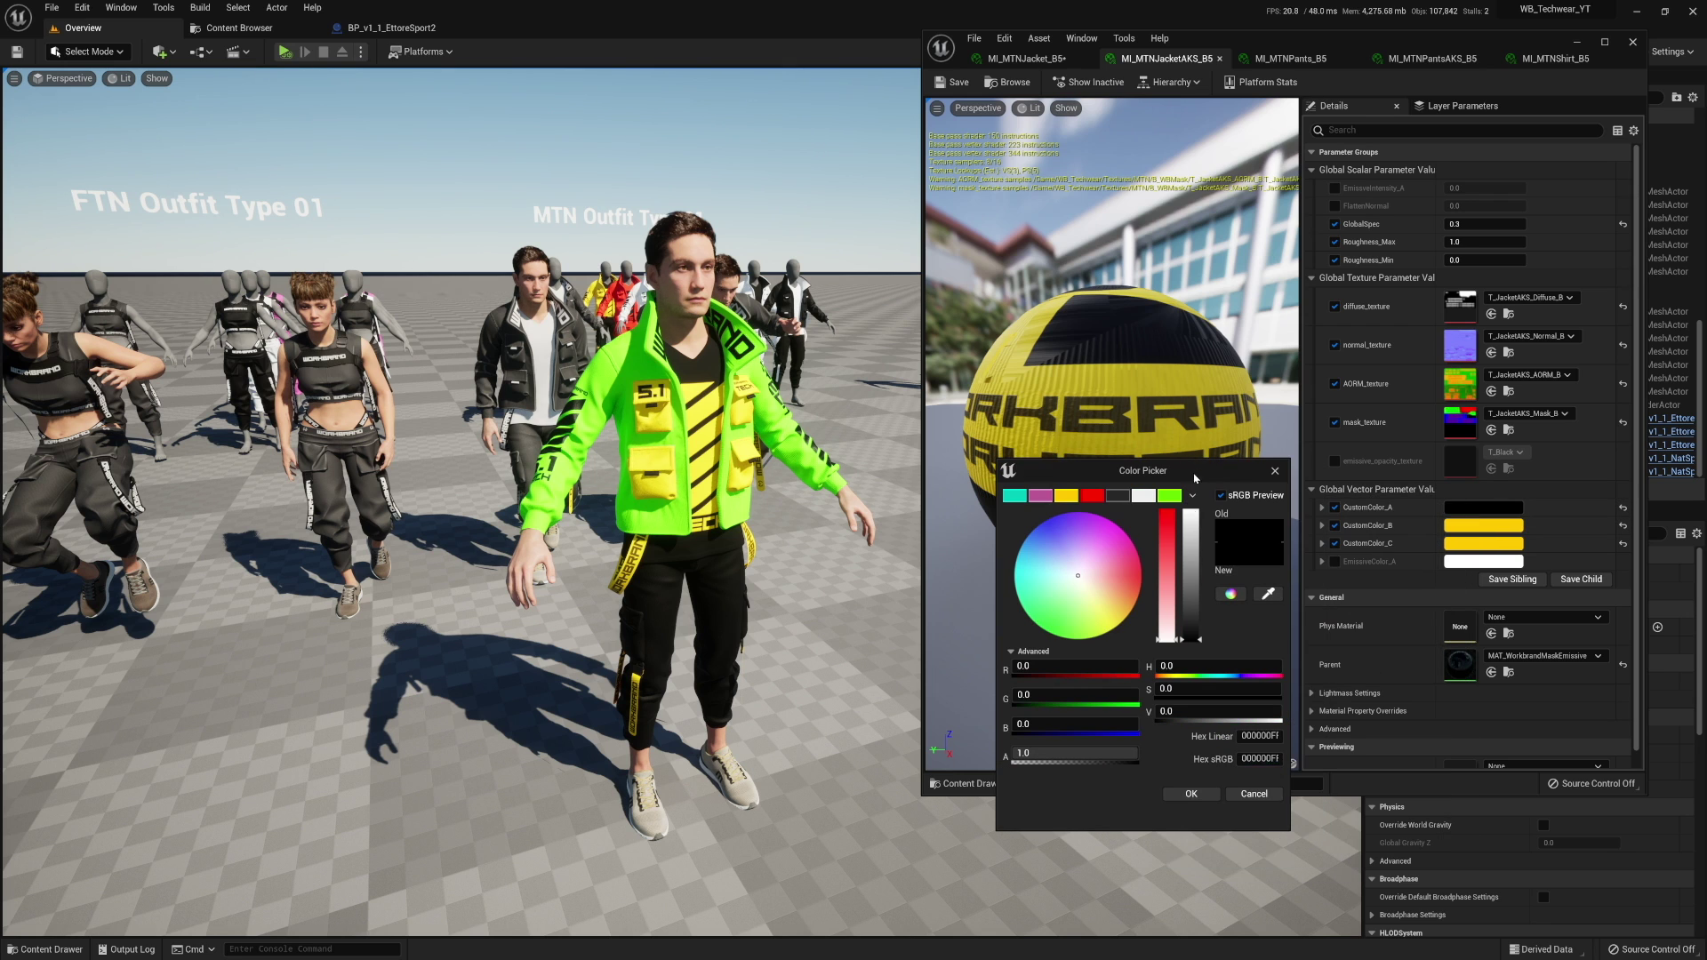
{"action": "mouse_move", "coordinate": [1191, 639]}
{"action": "left_mouse_down"}
{"action": "mouse_move", "coordinate": [1192, 531]}
{"action": "mouse_move", "coordinate": [1191, 638]}
{"action": "left_mouse_up"}
{"action": "left_click", "coordinate": [1189, 794]}
Set MI_MTNJacketAKS_B5's CustomColor_B and CustomColor_C to the saved 66E700 neon green.
{"action": "left_click", "coordinate": [1483, 526]}
{"action": "left_click_drag", "start_coordinate": [1328, 544], "coordinate": [1117, 497]}
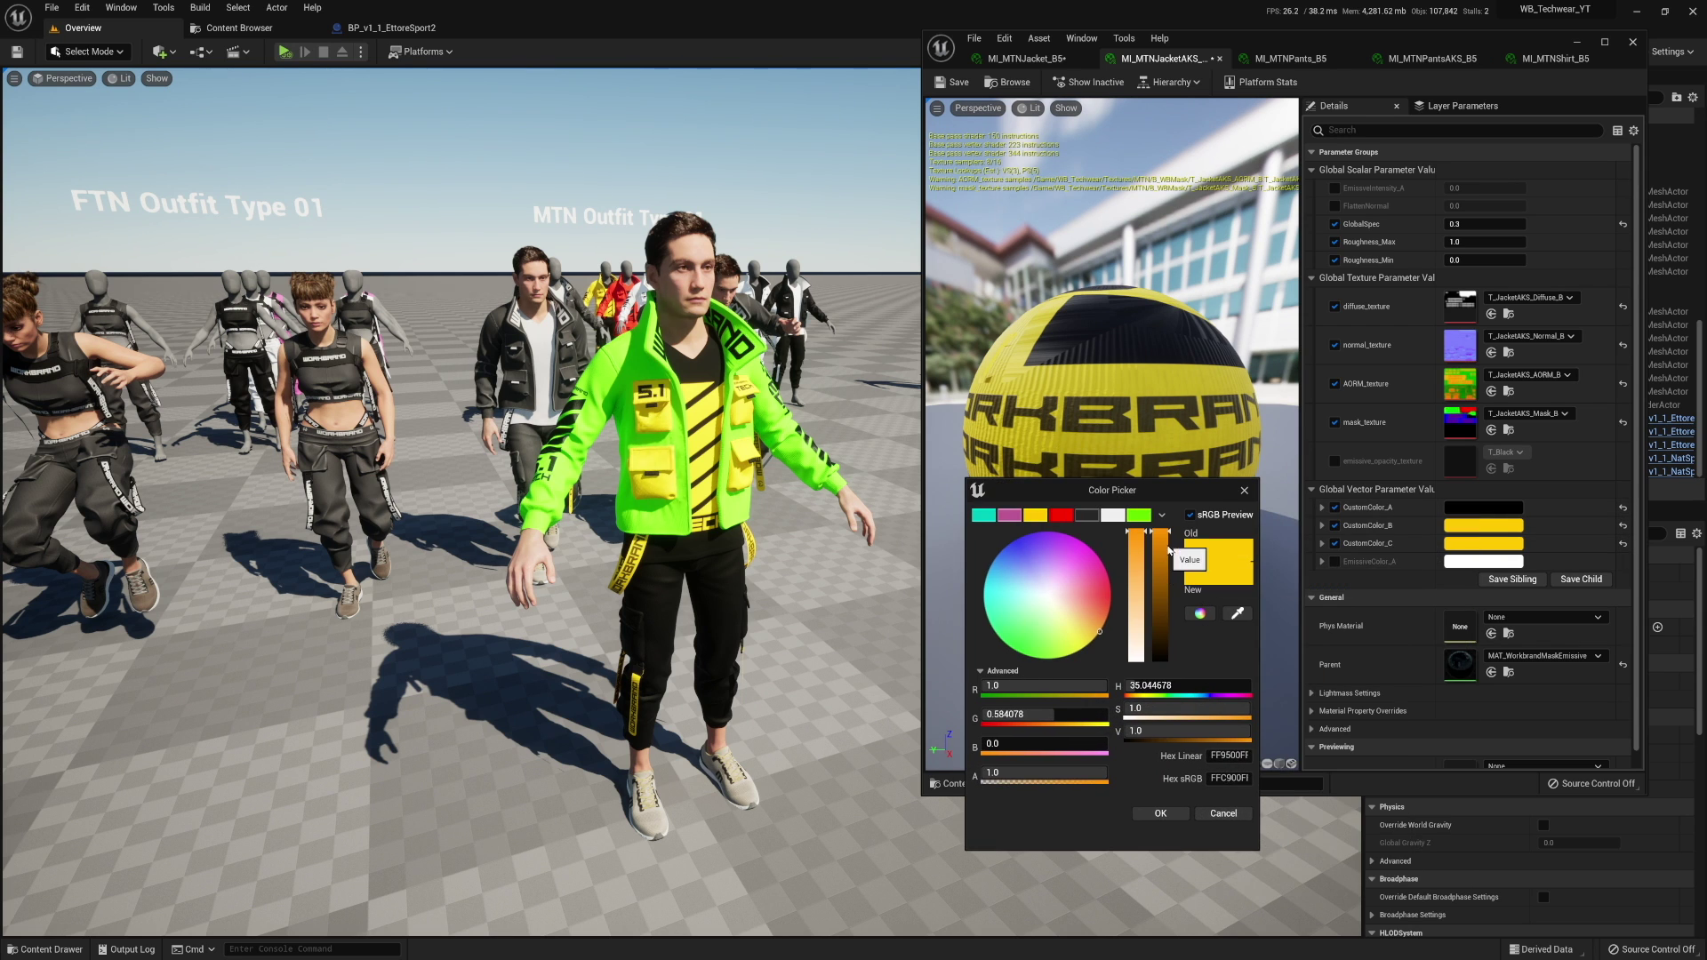
{"action": "left_click", "coordinate": [1143, 519]}
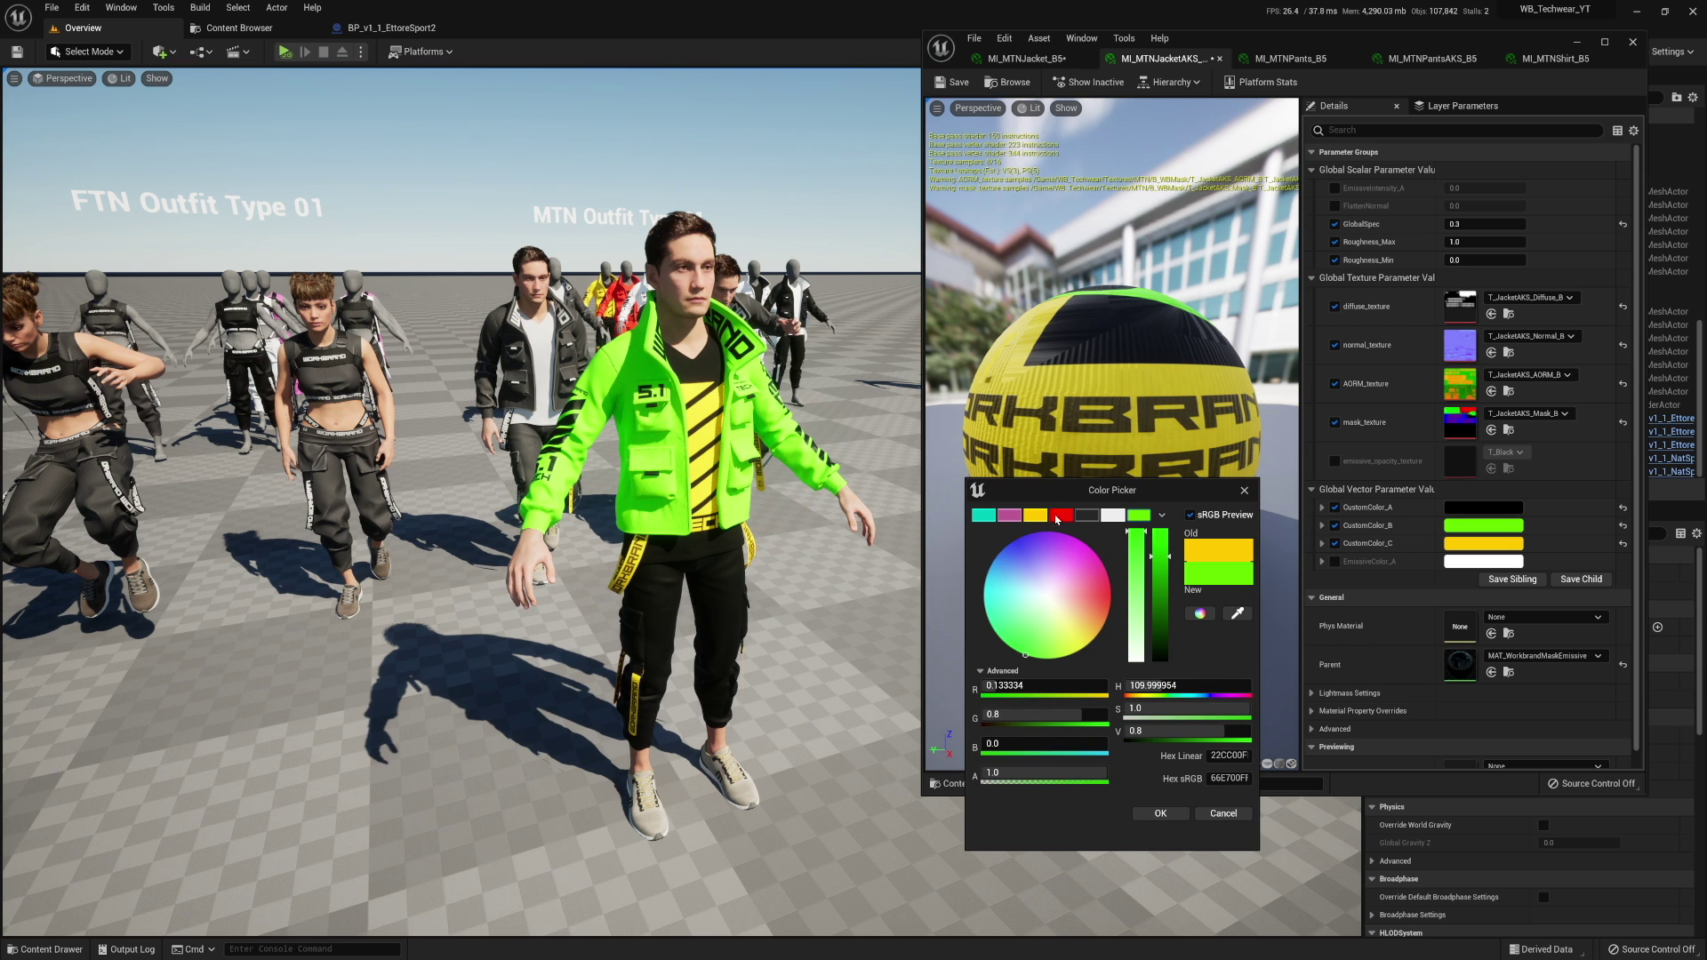
{"action": "left_click", "coordinate": [1160, 813]}
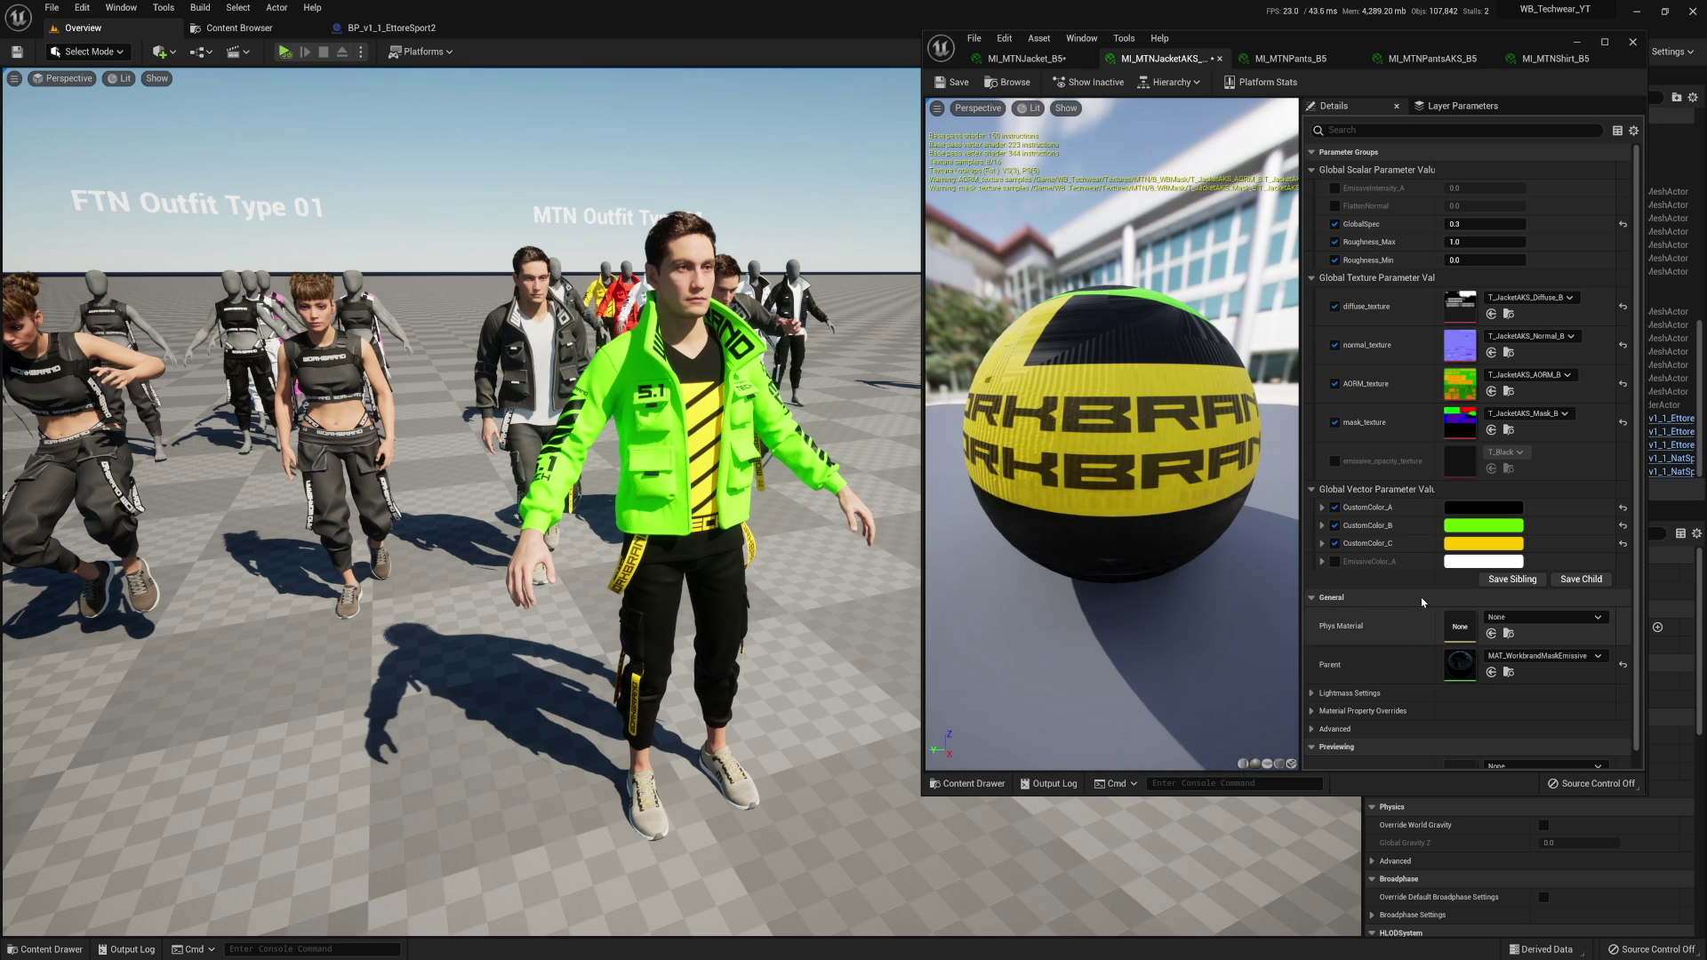
{"action": "left_click", "coordinate": [1483, 543]}
{"action": "left_click", "coordinate": [1350, 580]}
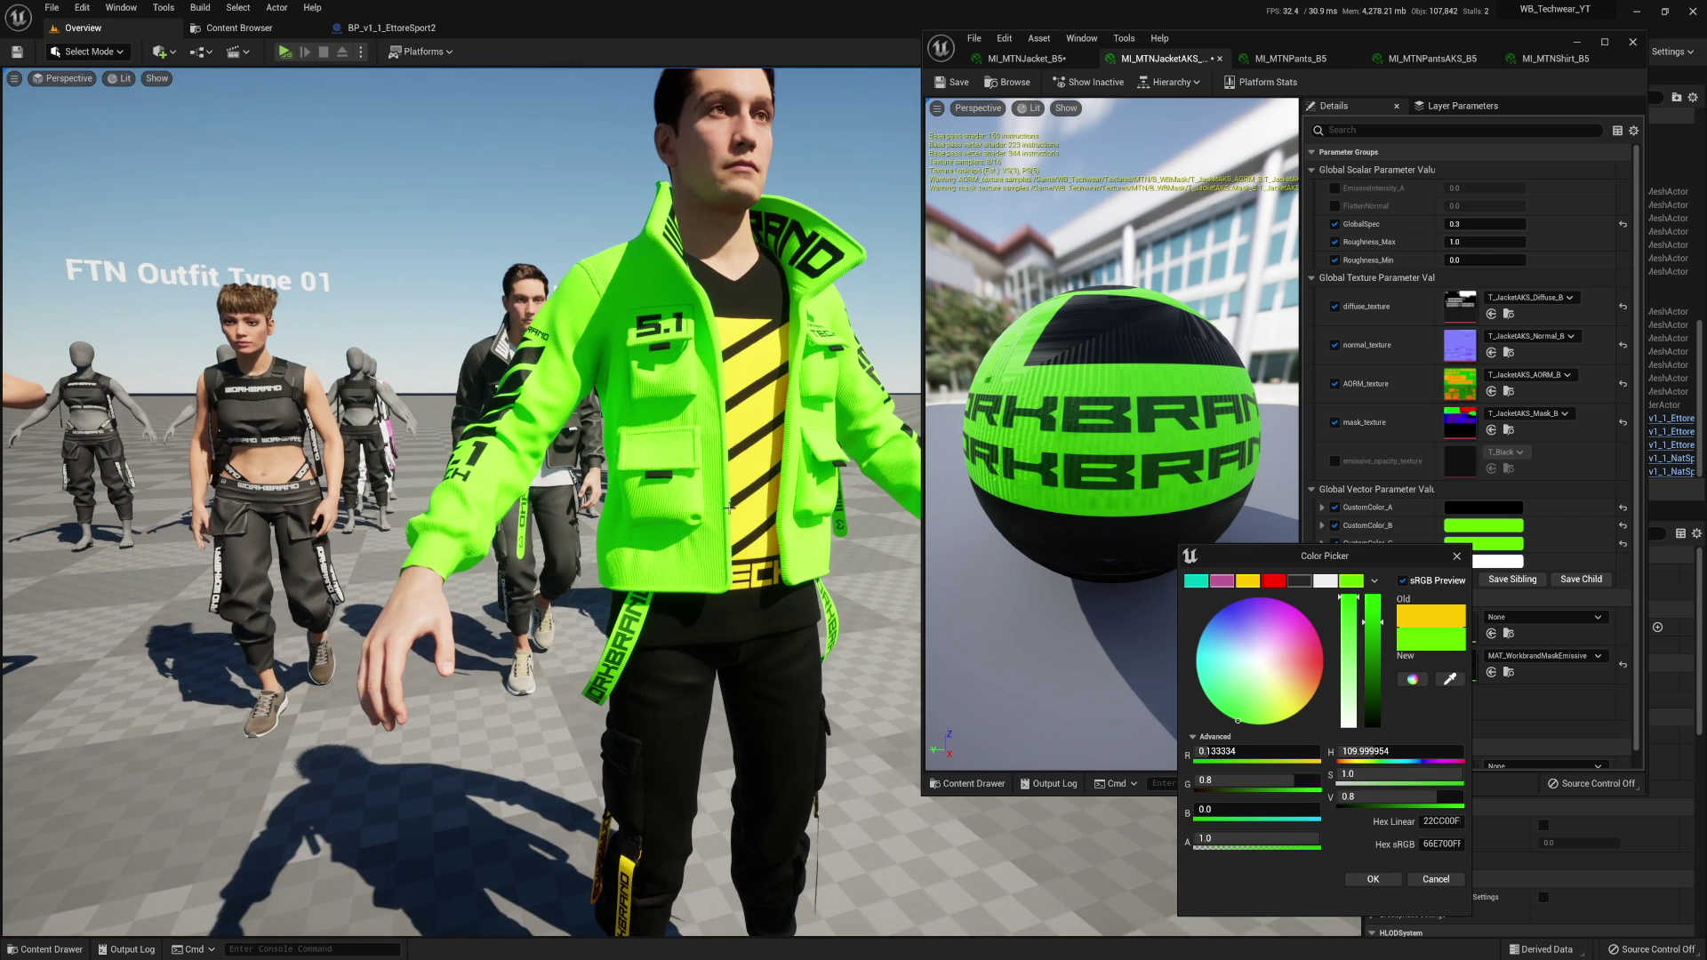
{"action": "left_click", "coordinate": [1372, 878]}
{"action": "left_click", "coordinate": [1290, 58]}
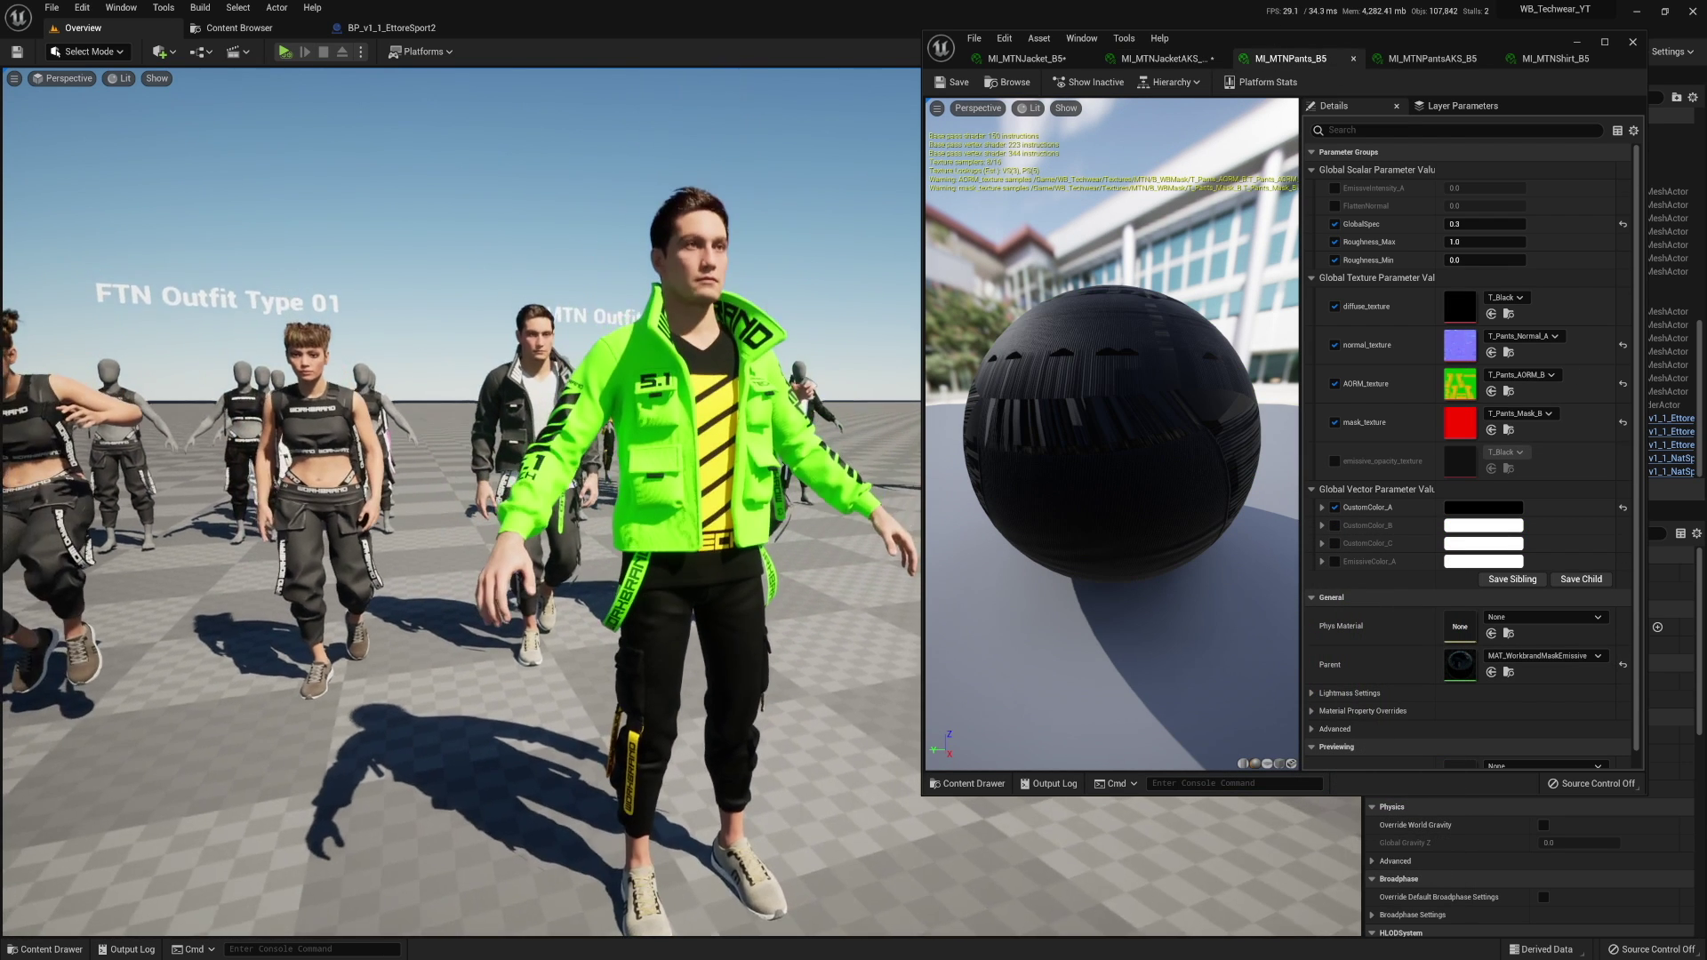
Set MI_MTNPants_B5's CustomColor_A to the saved neon green.
{"action": "left_click", "coordinate": [1471, 509]}
{"action": "left_click", "coordinate": [1355, 544]}
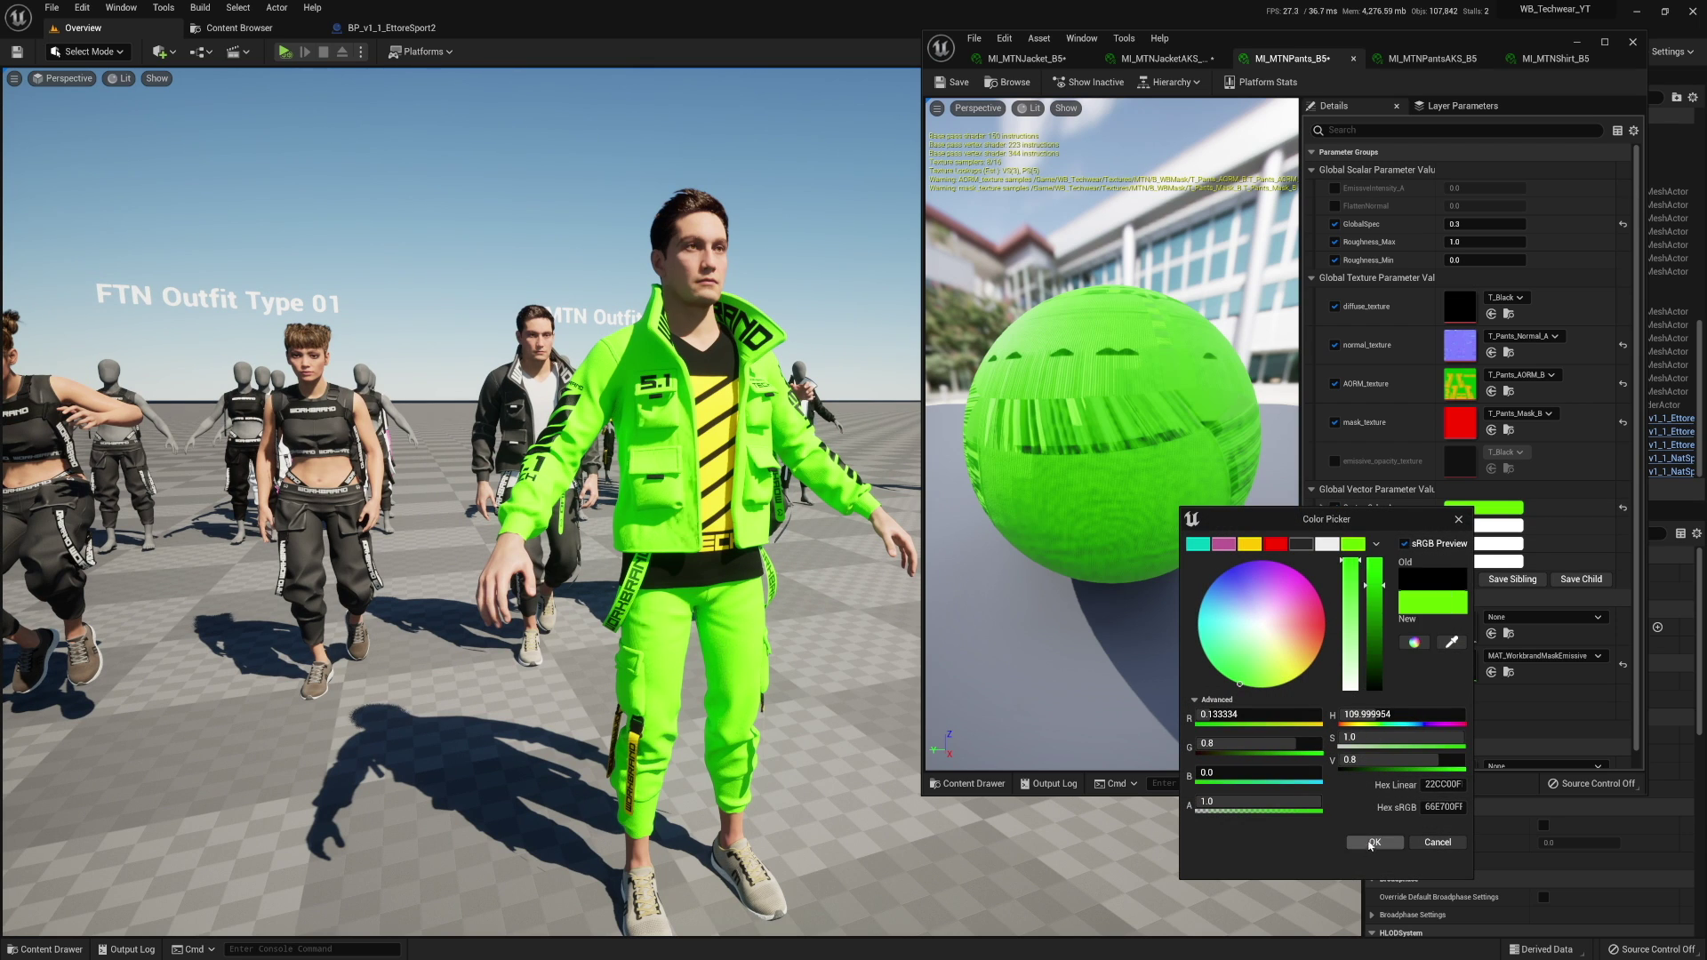
{"action": "left_click", "coordinate": [1374, 841]}
Preview MI_MTNPantsAKS_B5 on a cube and make its CustomColor_B WORKBRAND background neon green.
{"action": "left_click", "coordinate": [1427, 59]}
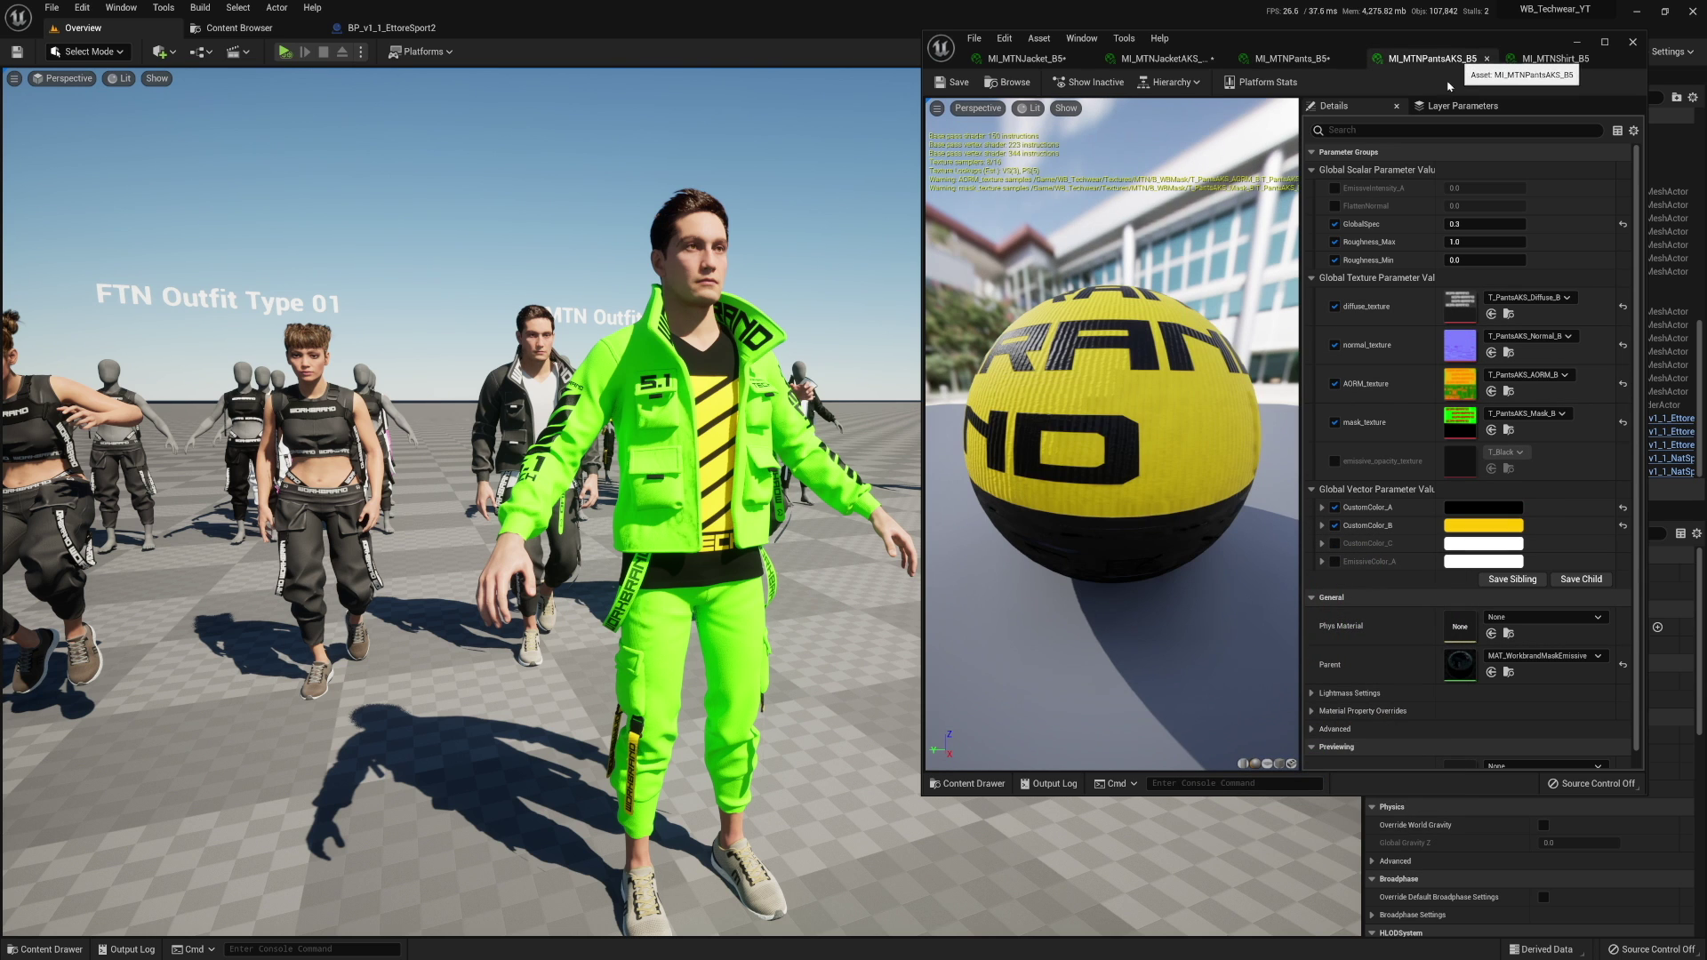
{"action": "left_click", "coordinate": [1277, 764]}
{"action": "left_click_drag", "start_coordinate": [1133, 531], "coordinate": [1210, 534]}
{"action": "left_click", "coordinate": [1480, 508]}
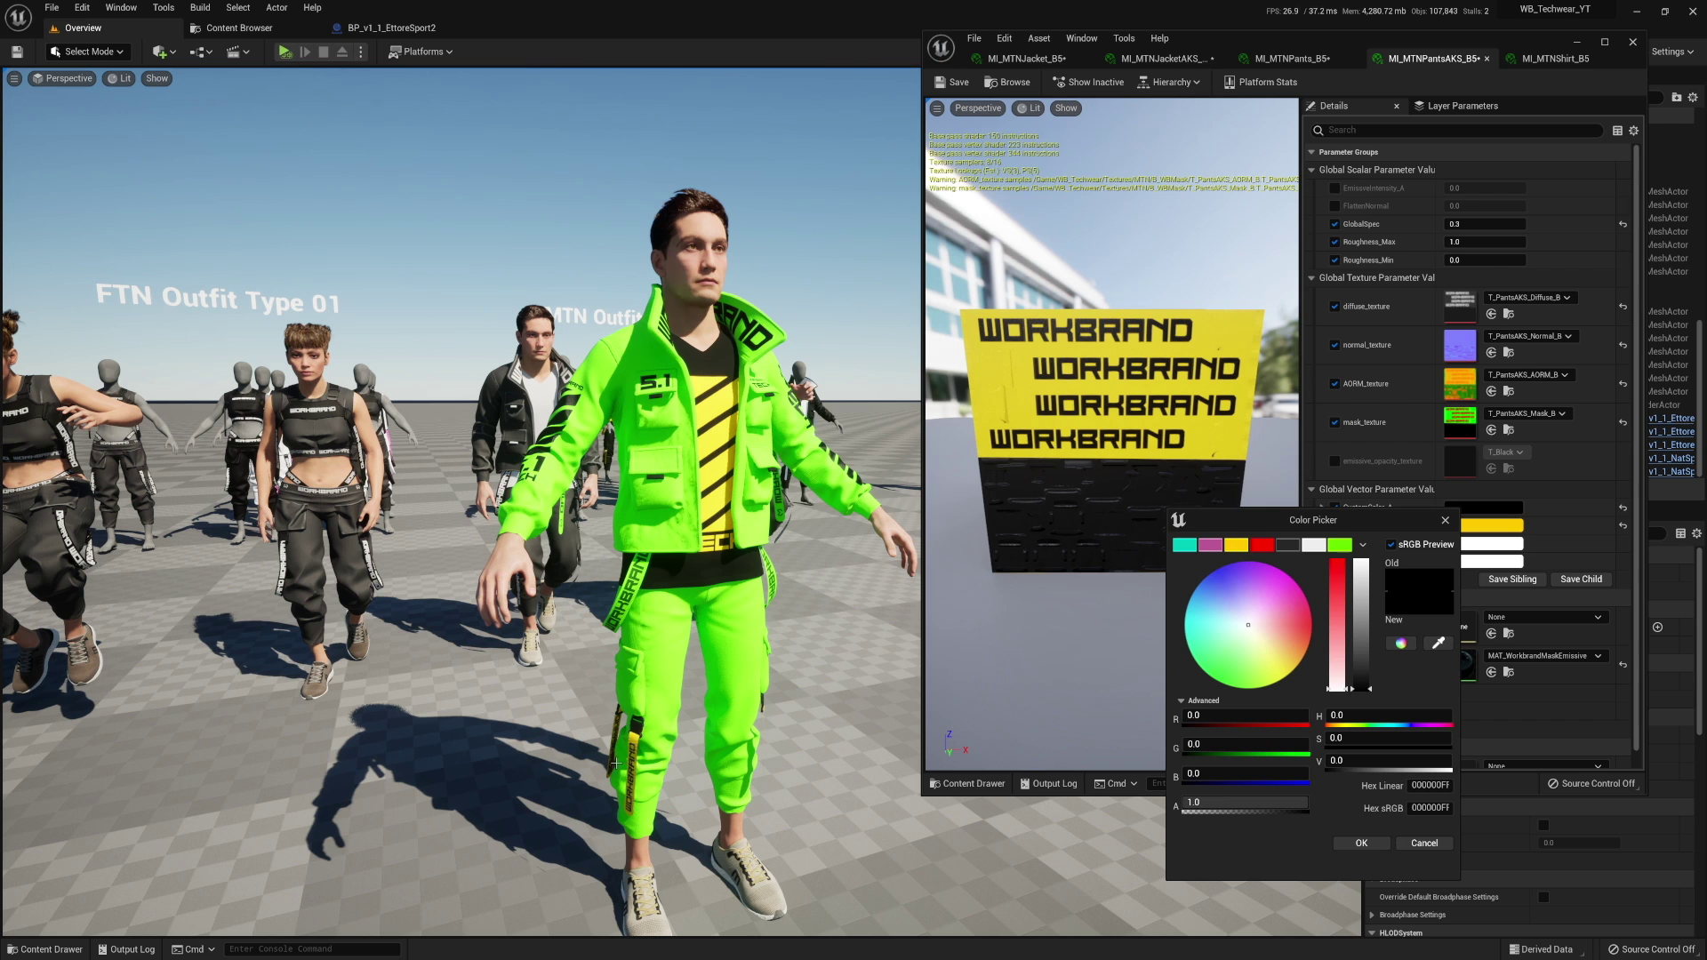
{"action": "left_click", "coordinate": [1364, 845]}
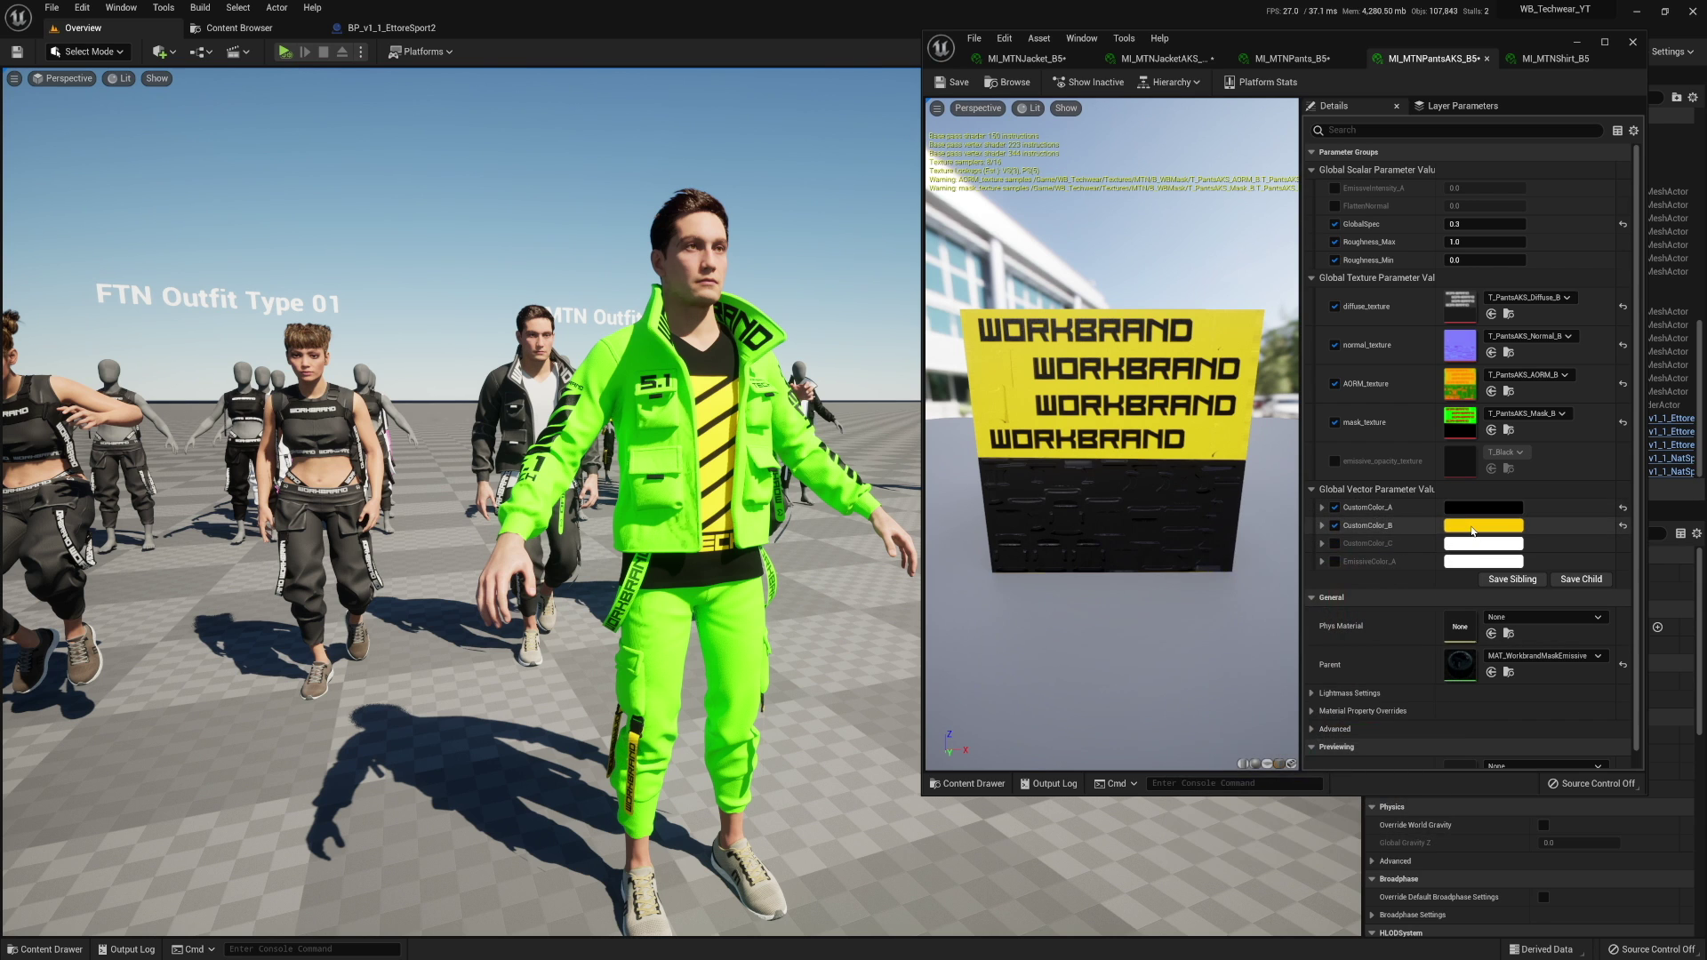
{"action": "left_click", "coordinate": [1467, 526]}
{"action": "left_click", "coordinate": [1351, 565]}
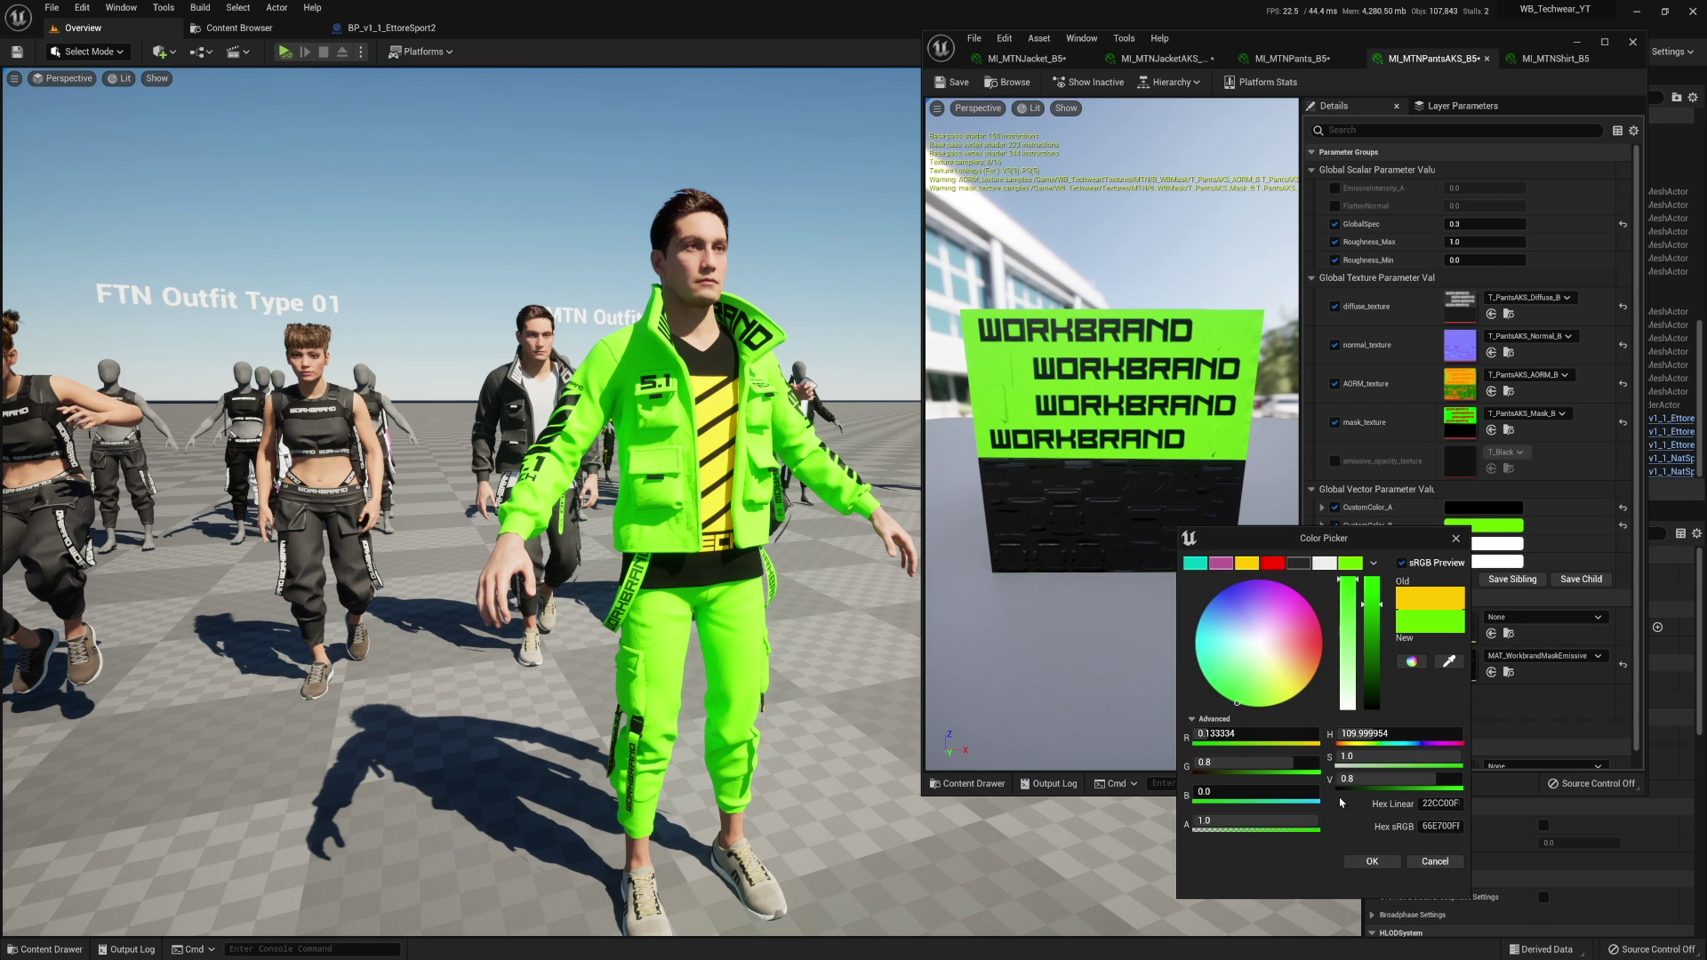
{"action": "left_click", "coordinate": [1373, 863]}
{"action": "left_click", "coordinate": [1556, 58]}
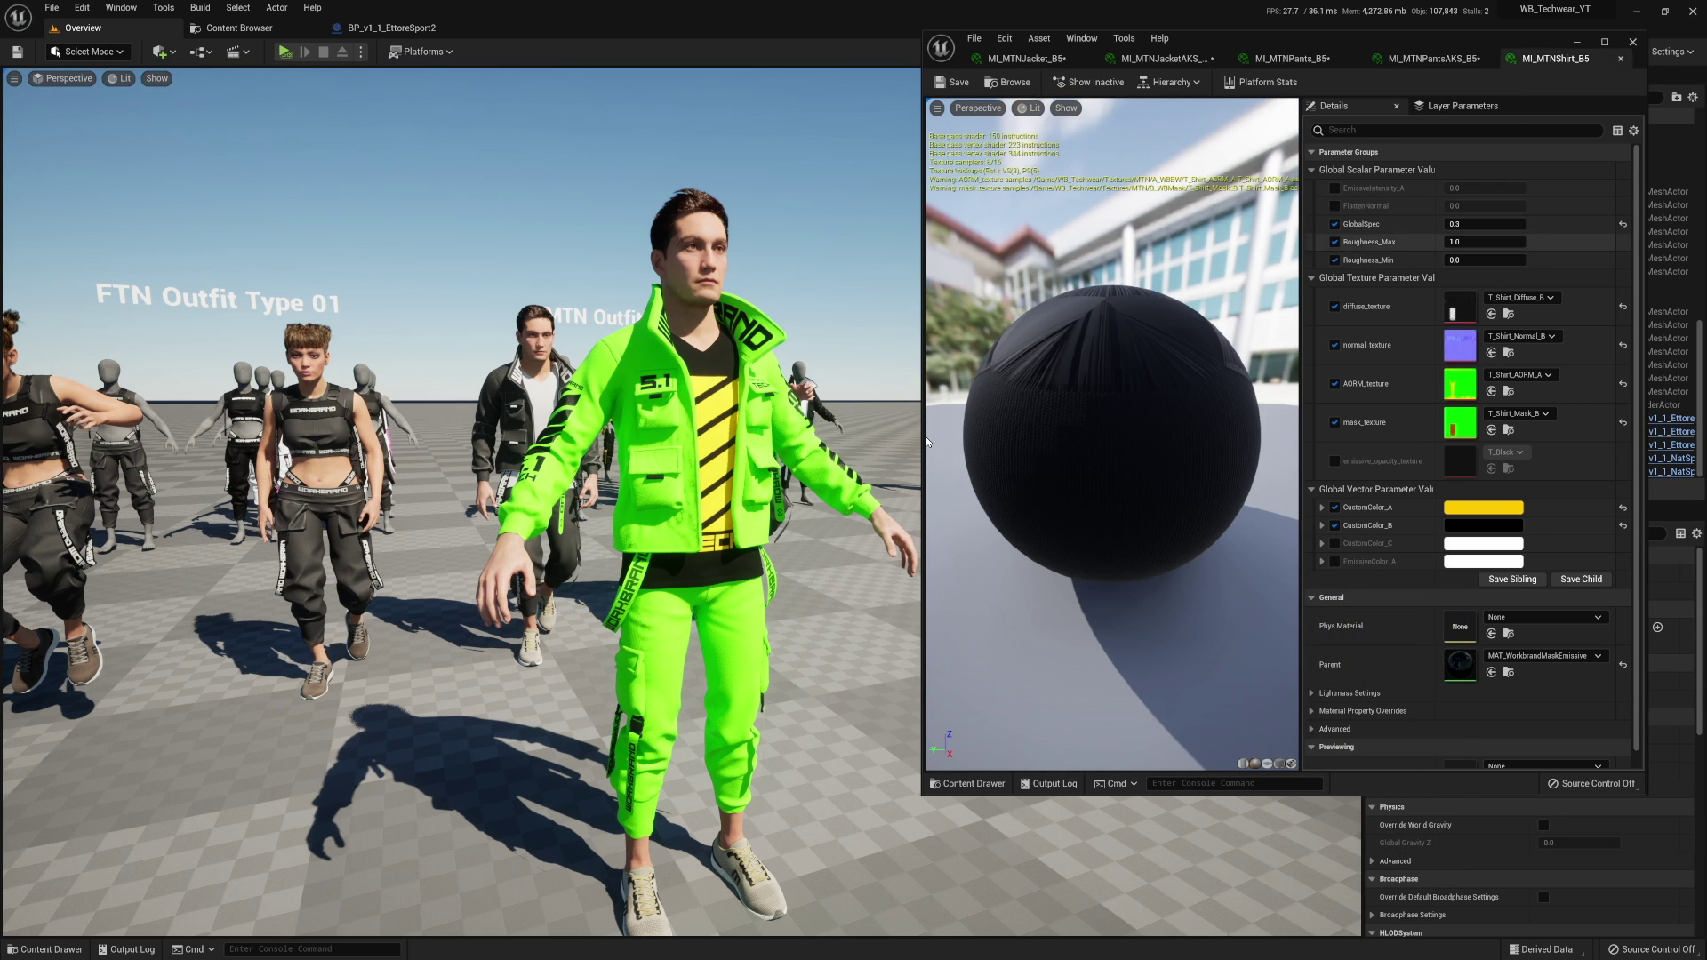
Set the shirt's CustomColor_B to a near-black dark grey.
{"action": "left_click", "coordinate": [1486, 526]}
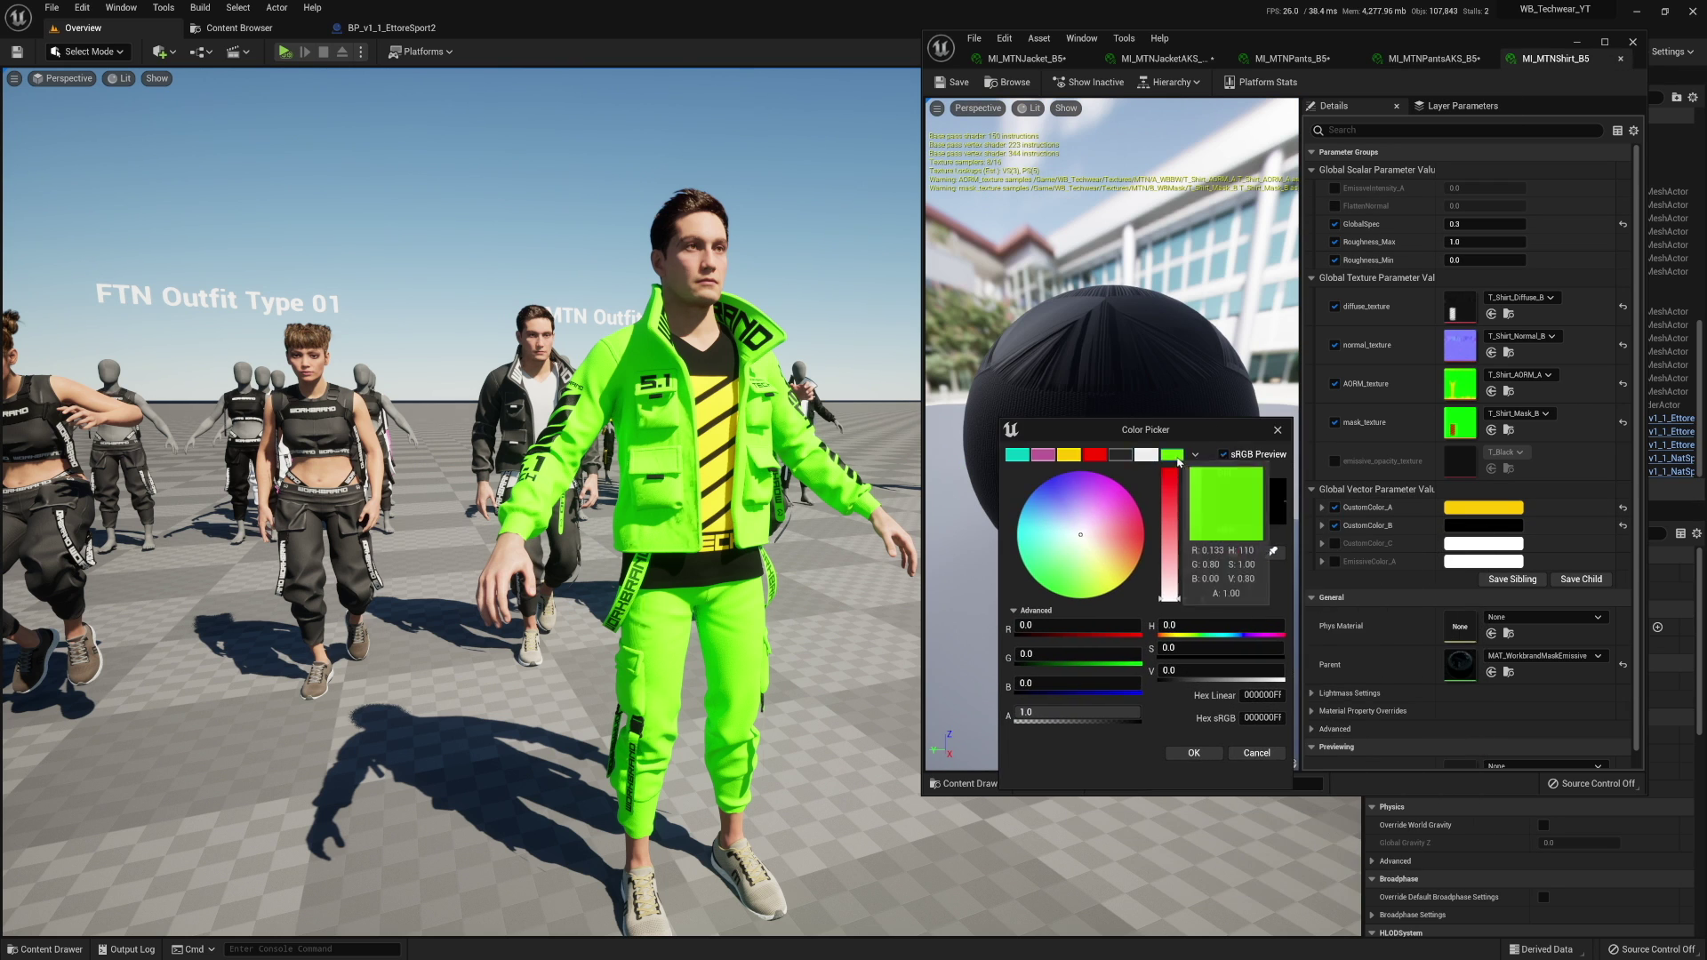
{"action": "left_click", "coordinate": [1173, 455]}
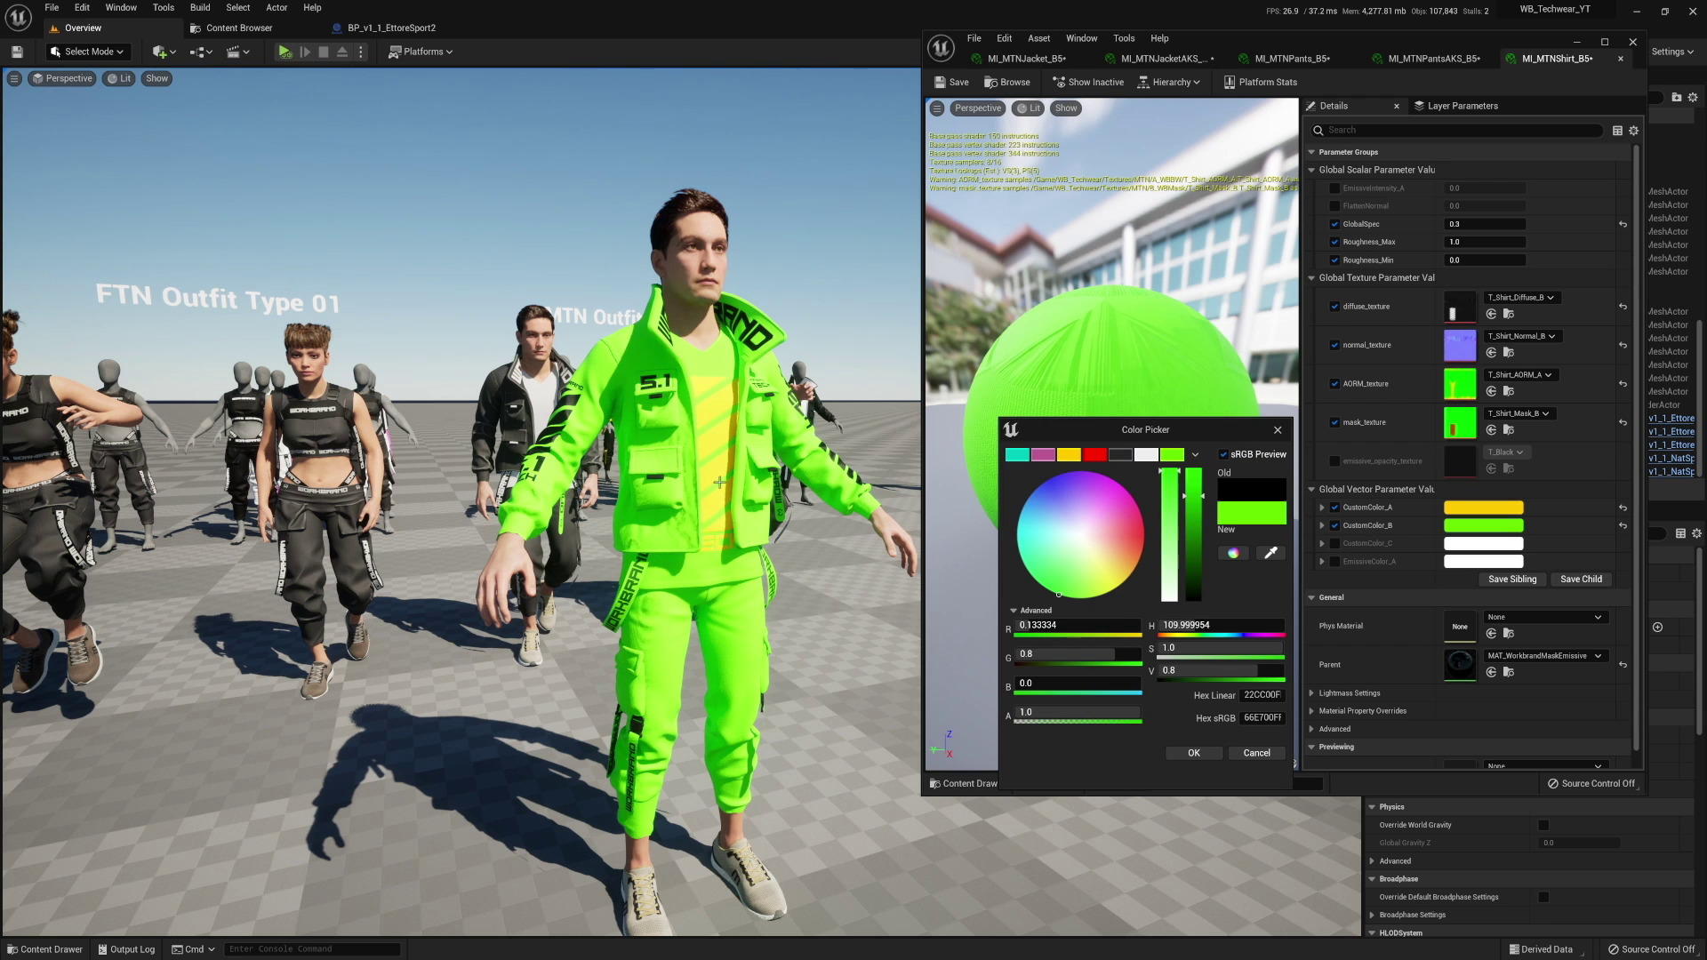
{"action": "left_click", "coordinate": [1120, 455]}
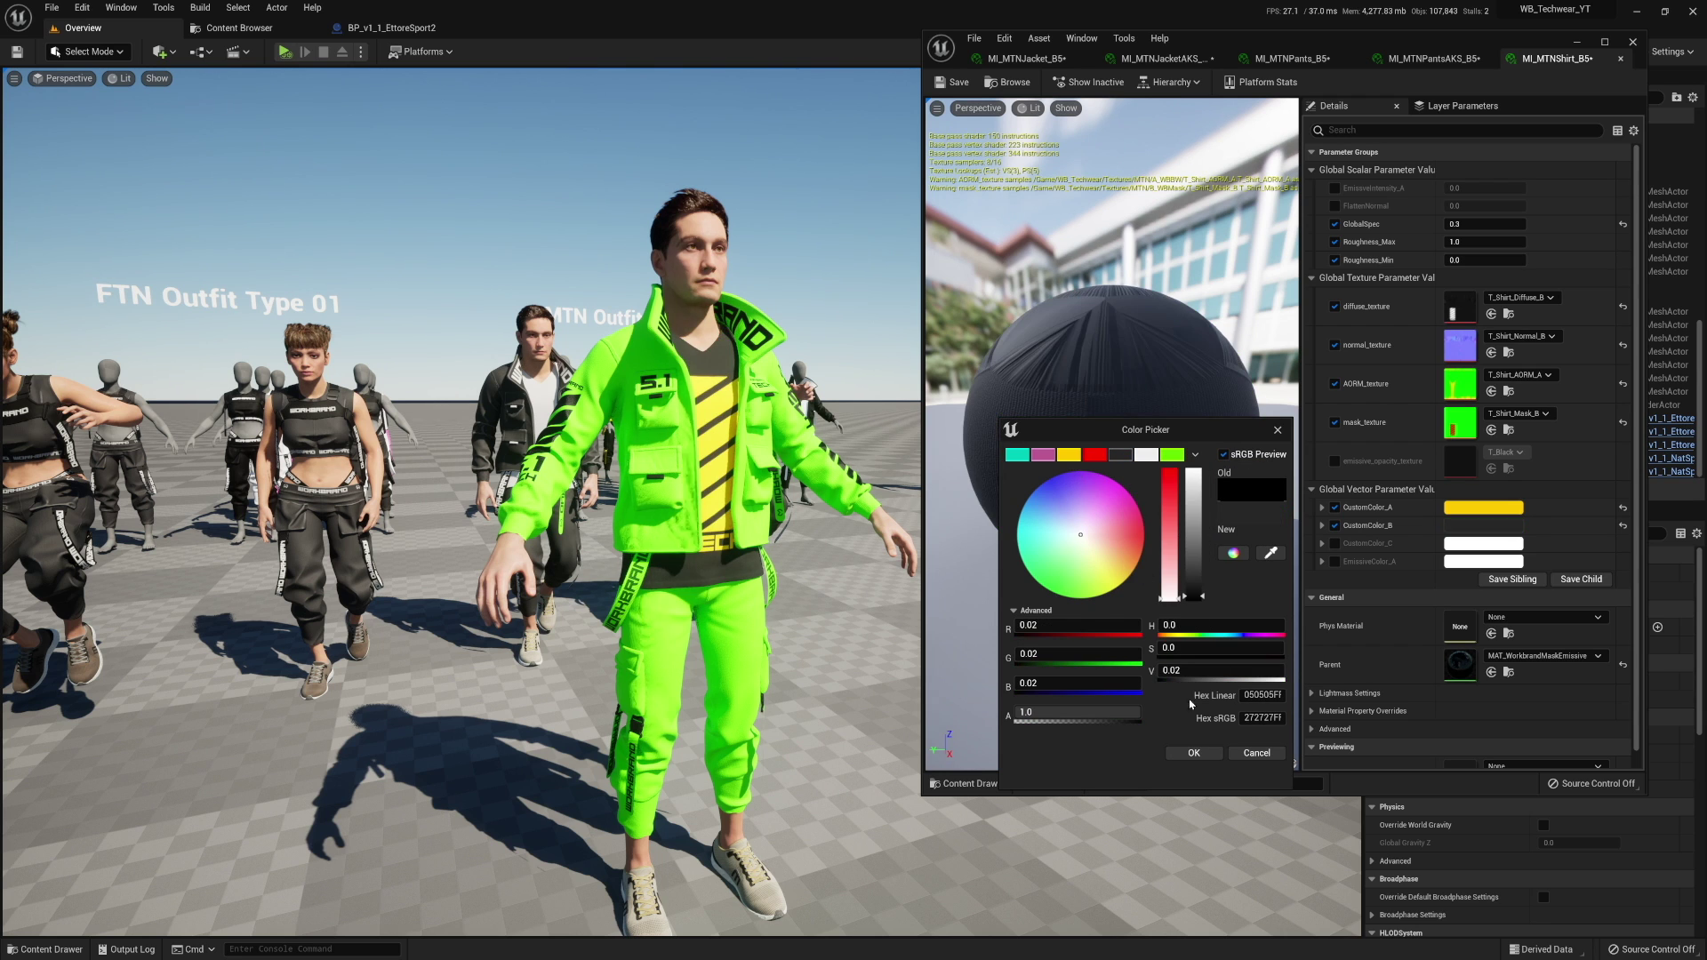
{"action": "left_click", "coordinate": [1198, 753]}
Make the shirt's CustomColor_A stripes neon green and save all modified material instances.
{"action": "left_click", "coordinate": [1481, 507]}
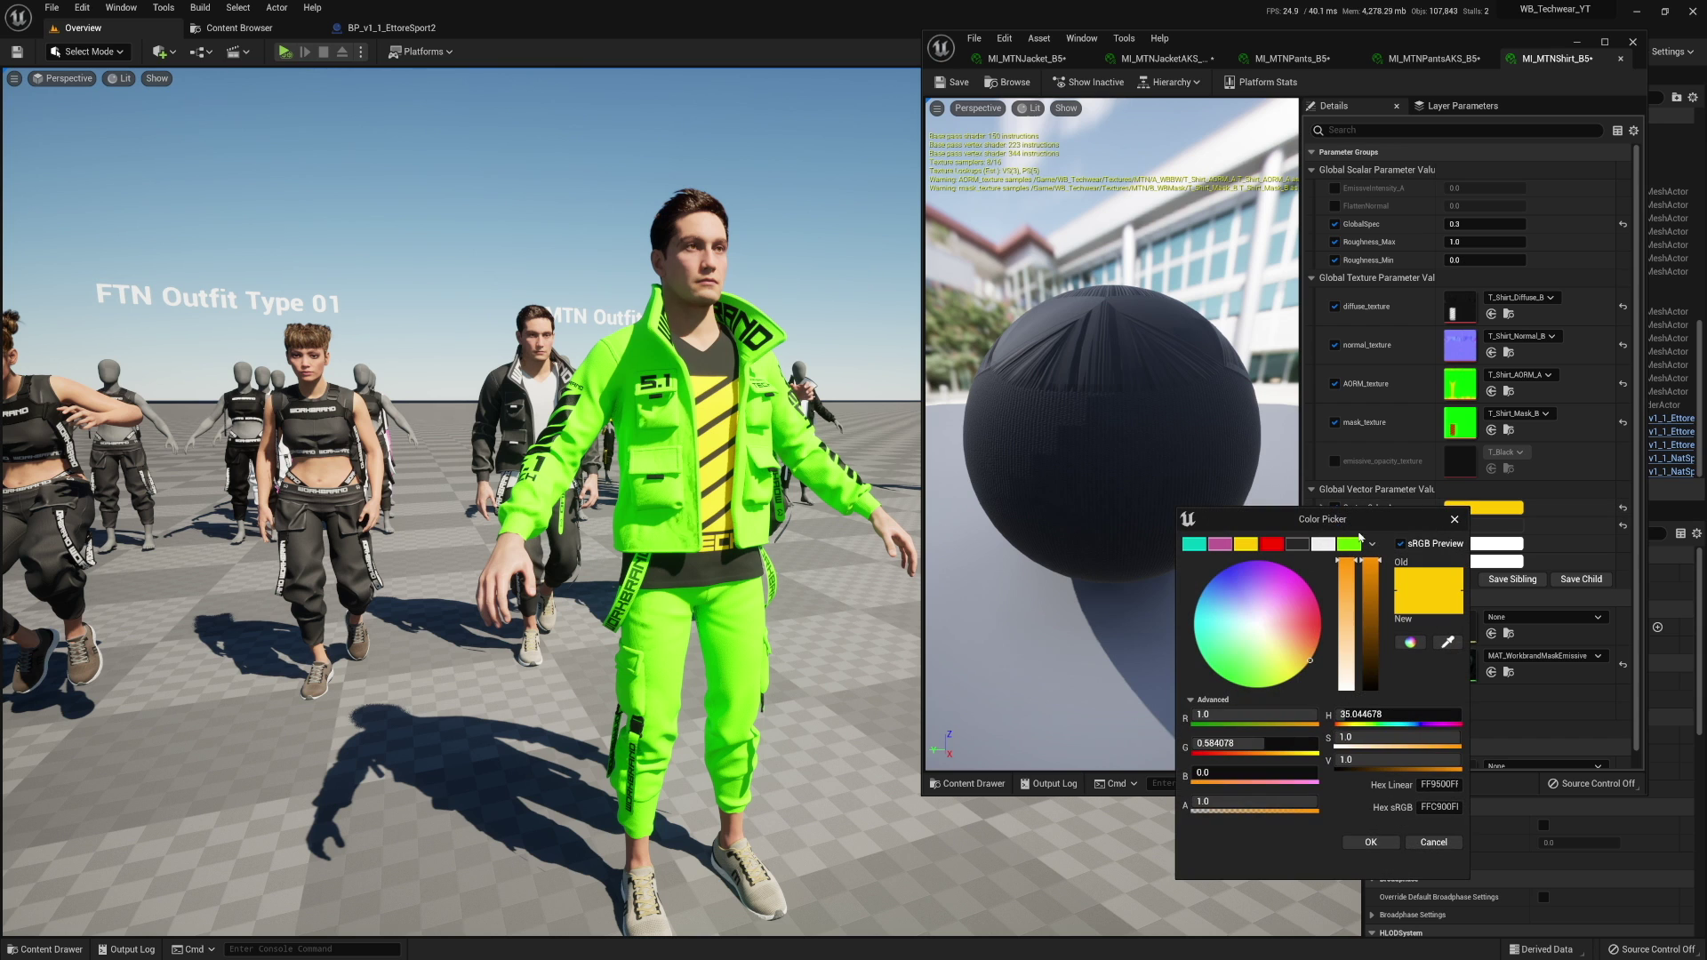
{"action": "left_click_drag", "start_coordinate": [1220, 510], "coordinate": [1106, 497]}
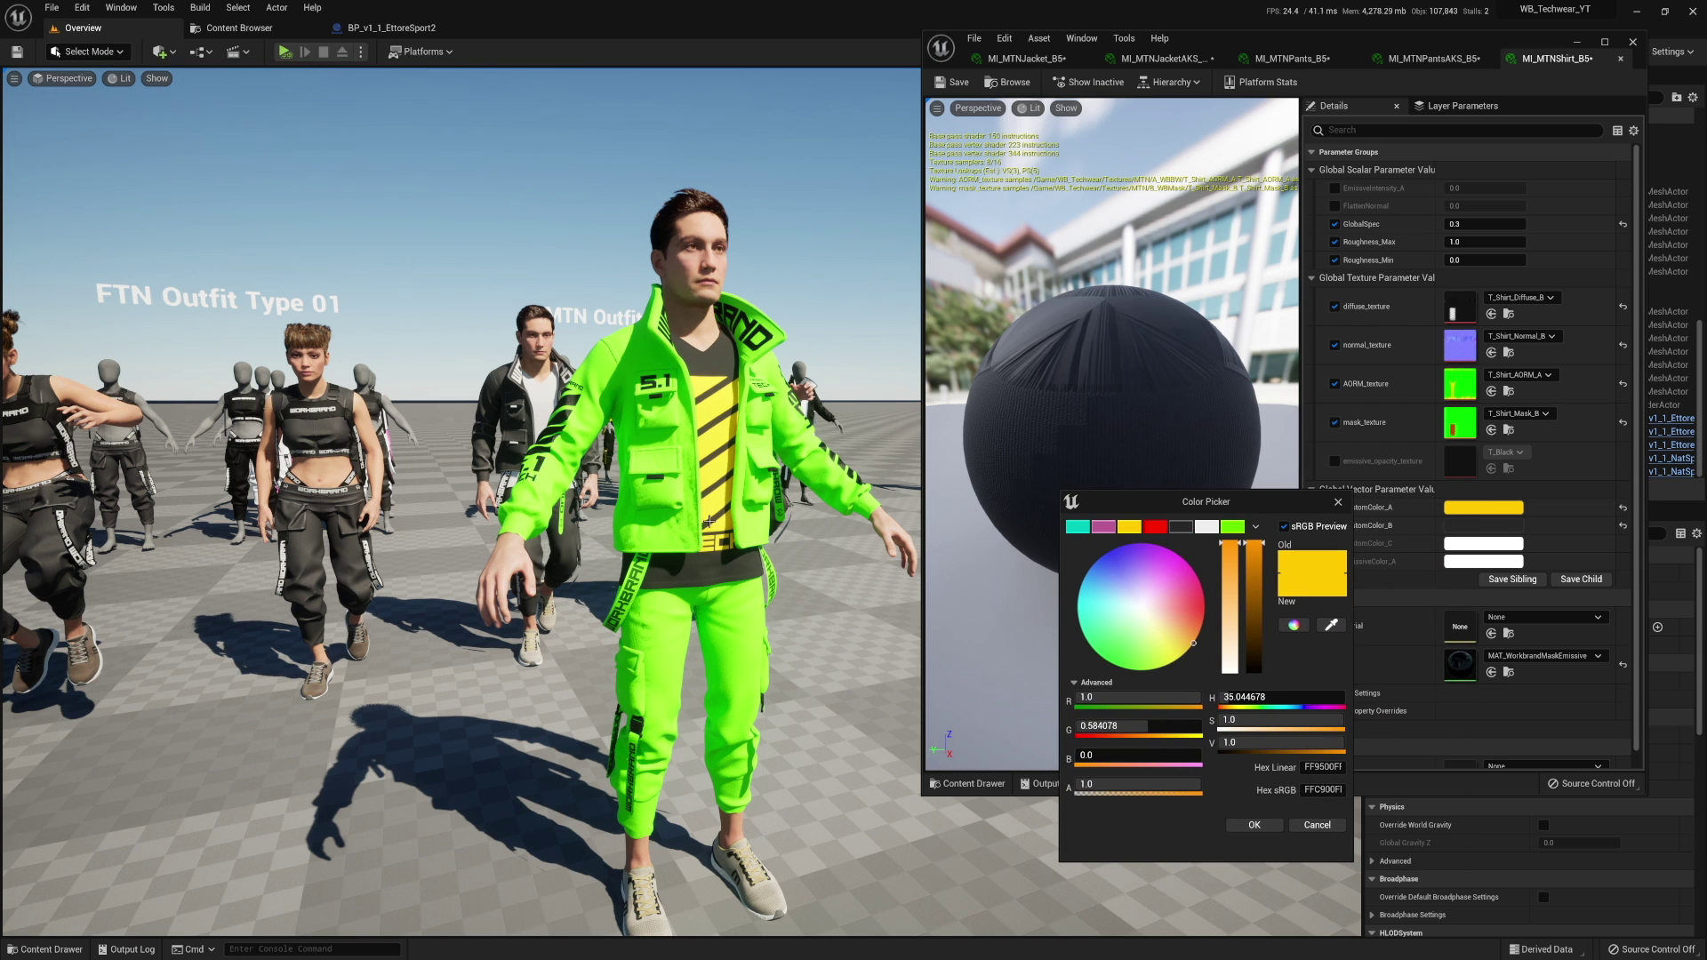
{"action": "left_click", "coordinate": [1232, 528]}
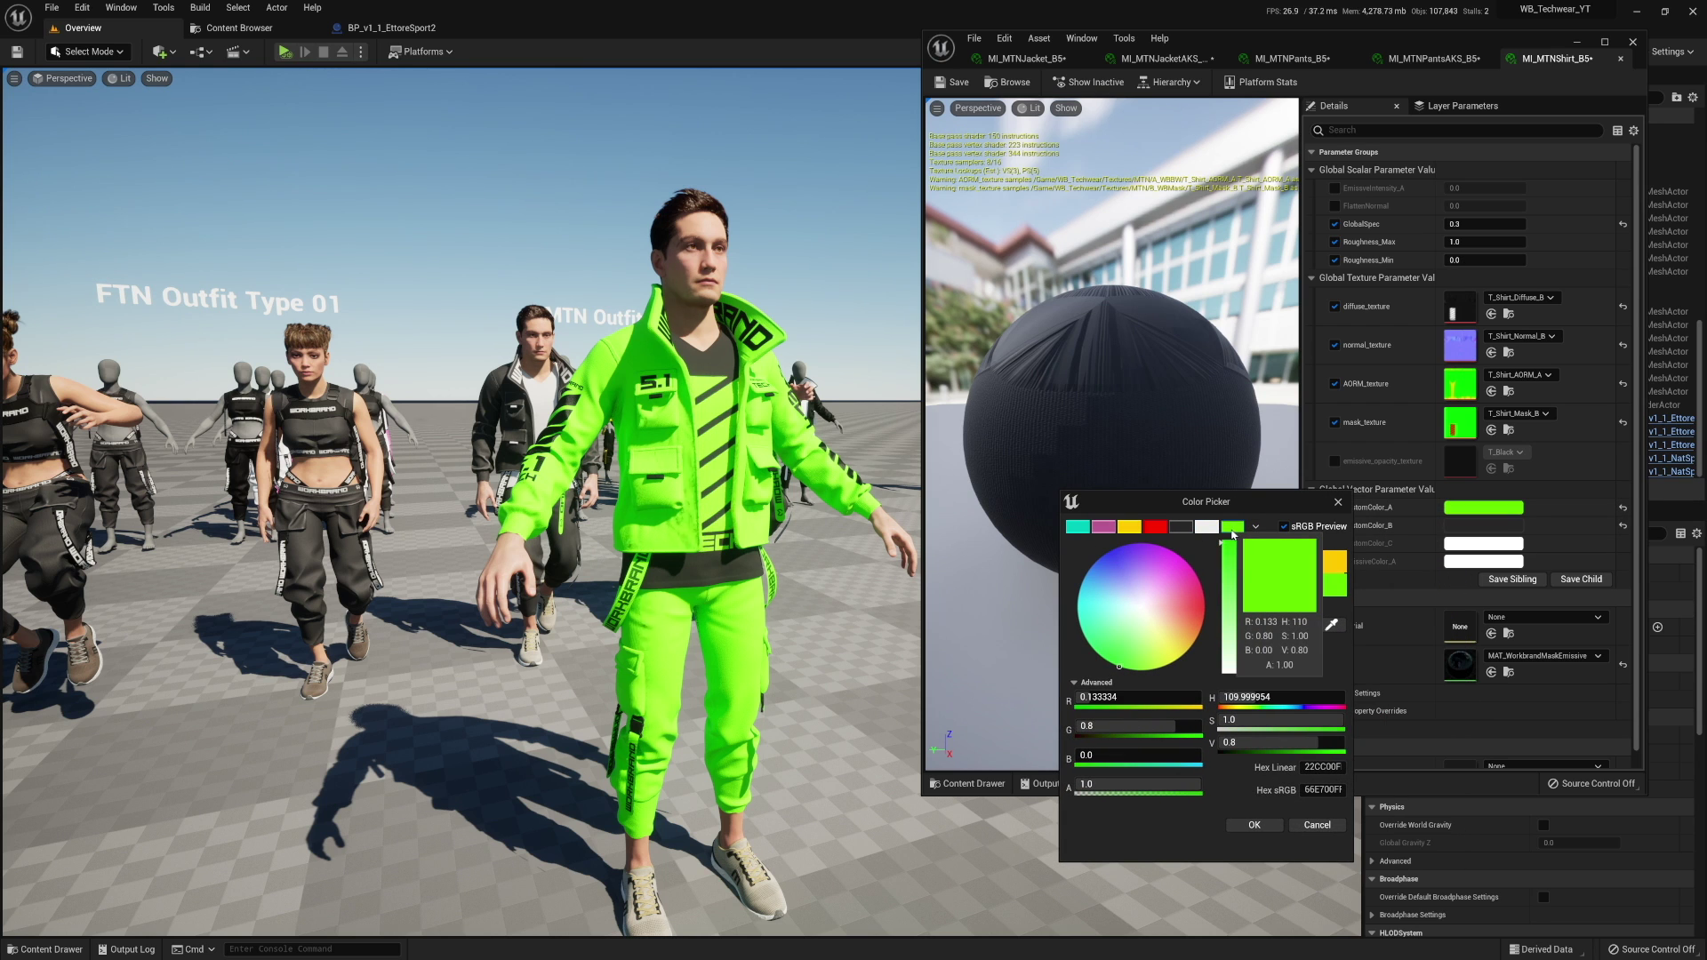
{"action": "left_click", "coordinate": [1255, 825]}
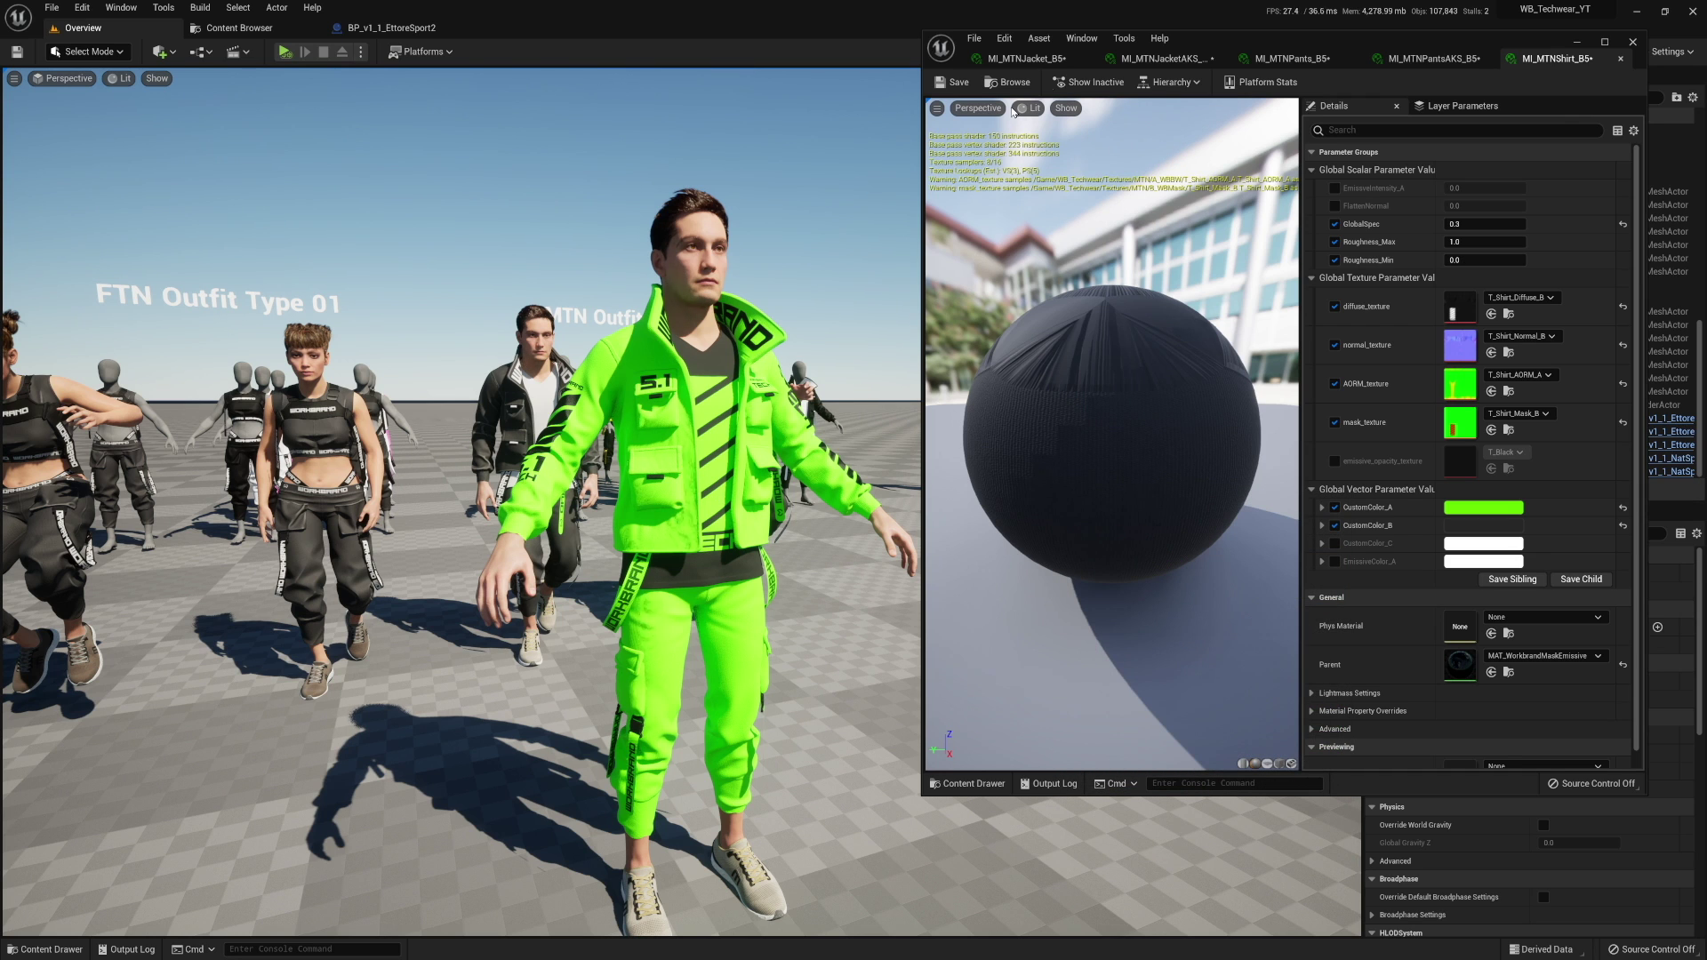
{"action": "left_click_drag", "start_coordinate": [1303, 46], "coordinate": [1278, 49]}
{"action": "key", "text": "ctrl+shift+s"}
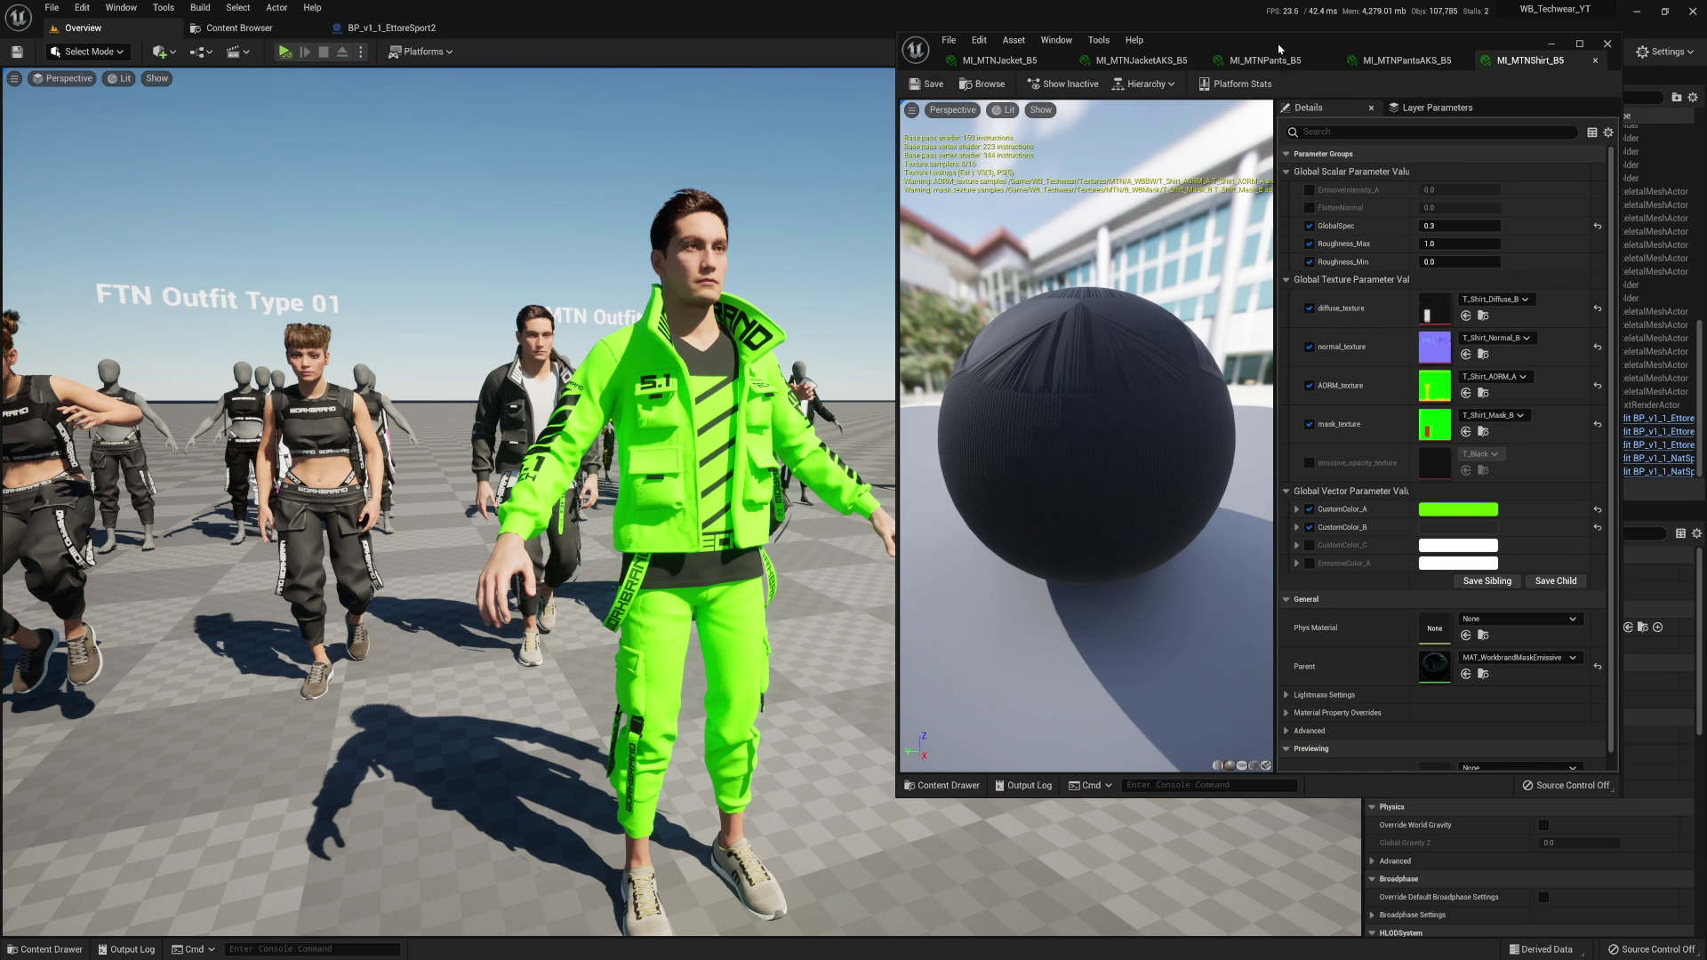
Close the material editor, start a Play preview, and drag the green-outfit character to swing its cloth.
{"action": "left_click", "coordinate": [1607, 45]}
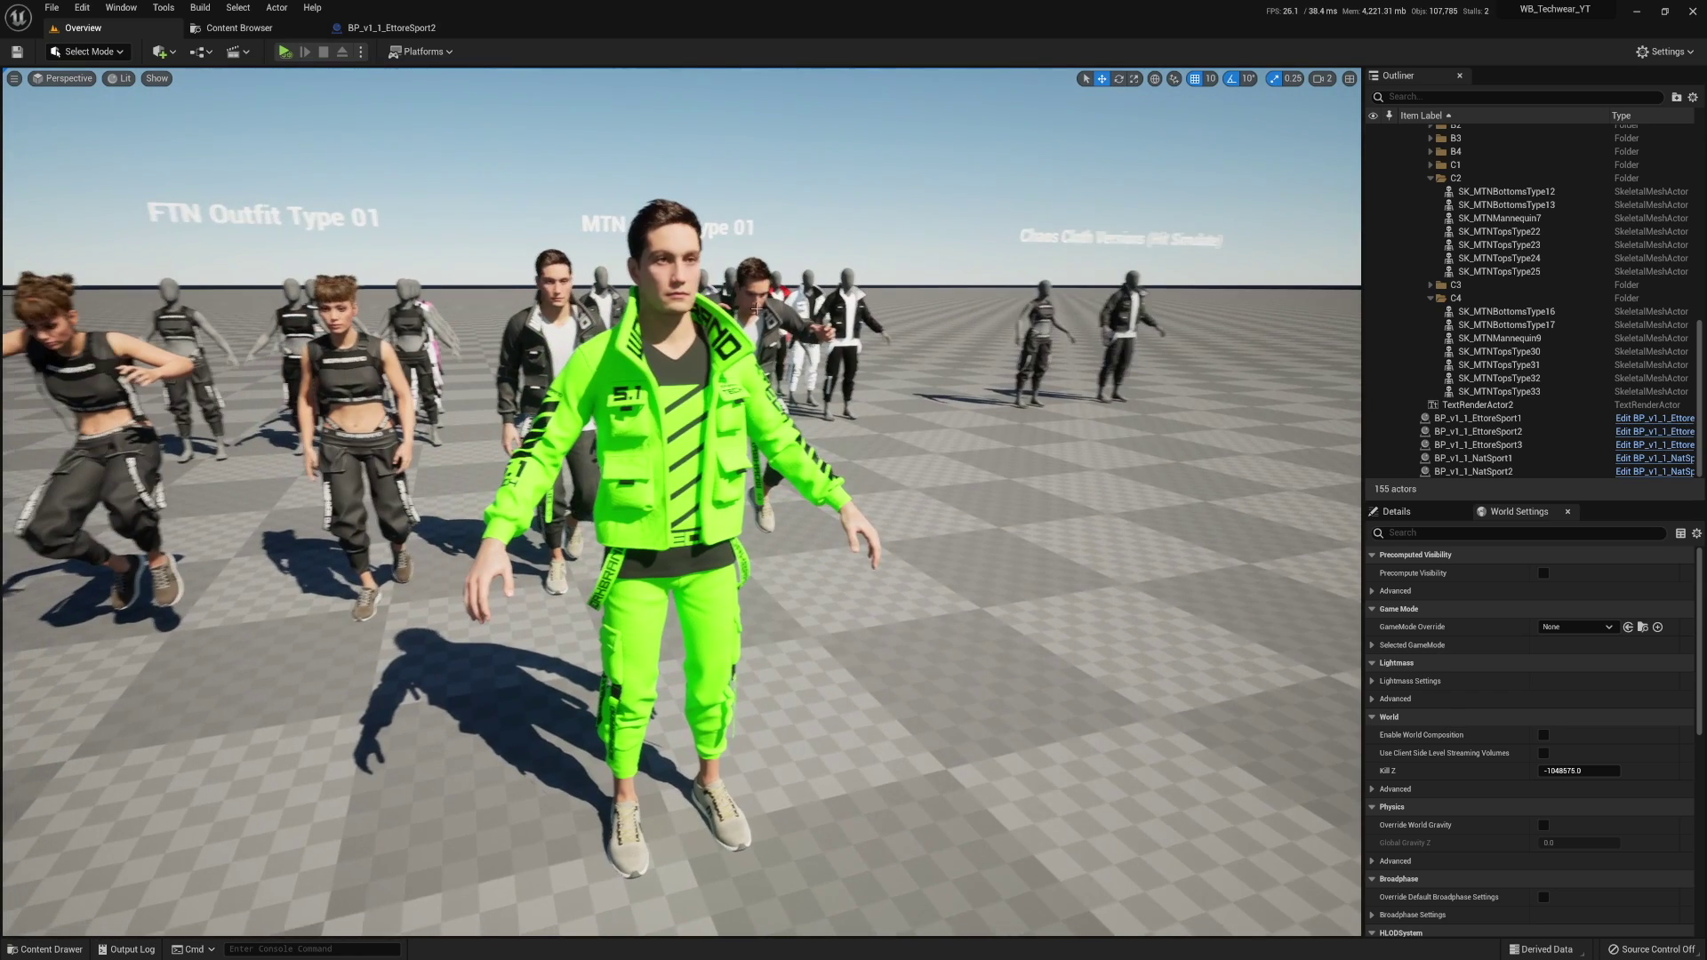
{"action": "left_click", "coordinate": [282, 51]}
{"action": "left_click", "coordinate": [676, 259]}
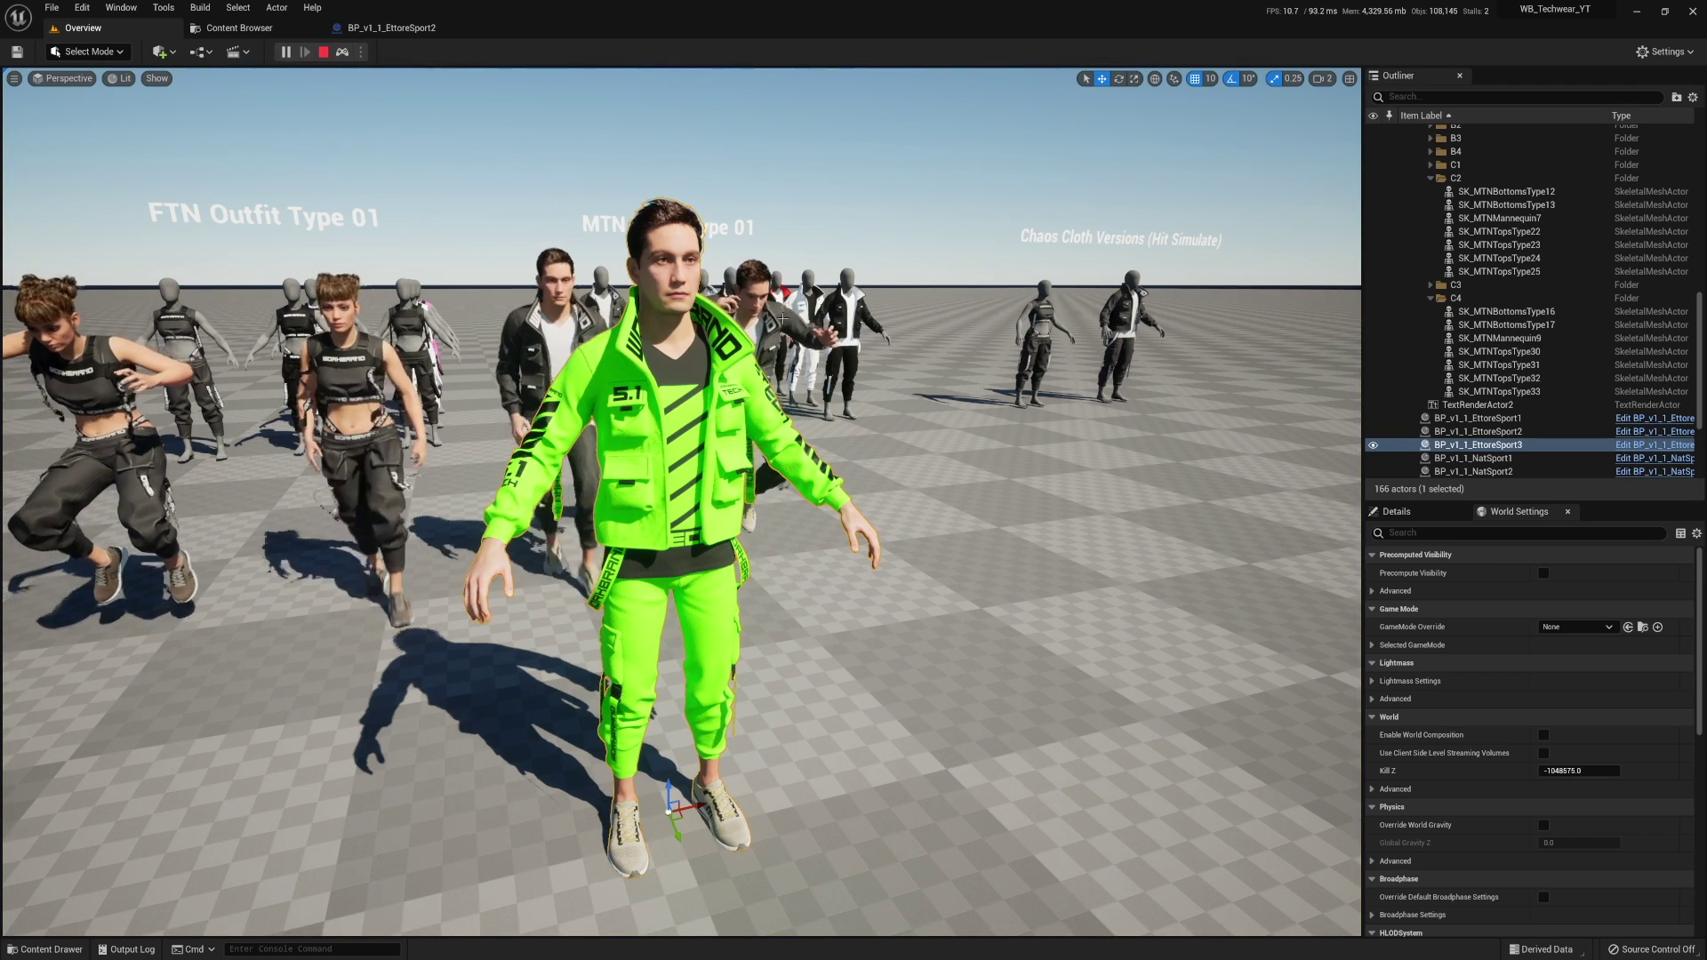
{"action": "scroll", "coordinate": [771, 317], "scroll_direction": "down", "scroll_amount": 2}
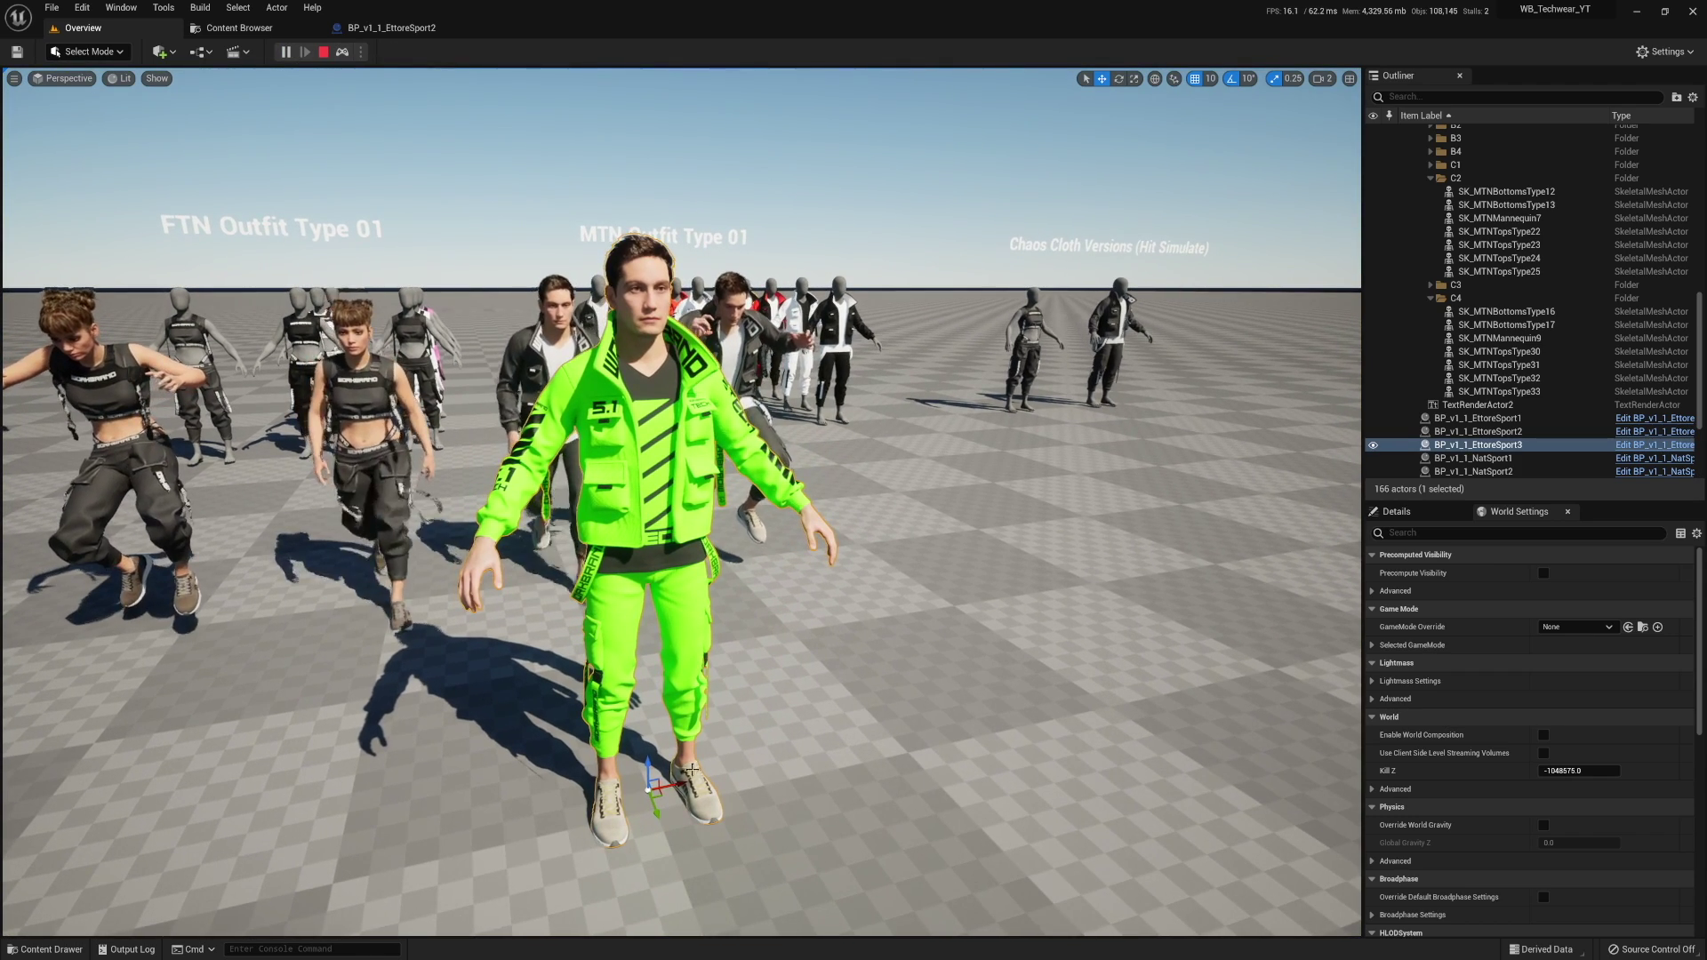
{"action": "left_click_drag", "start_coordinate": [679, 786], "coordinate": [761, 772]}
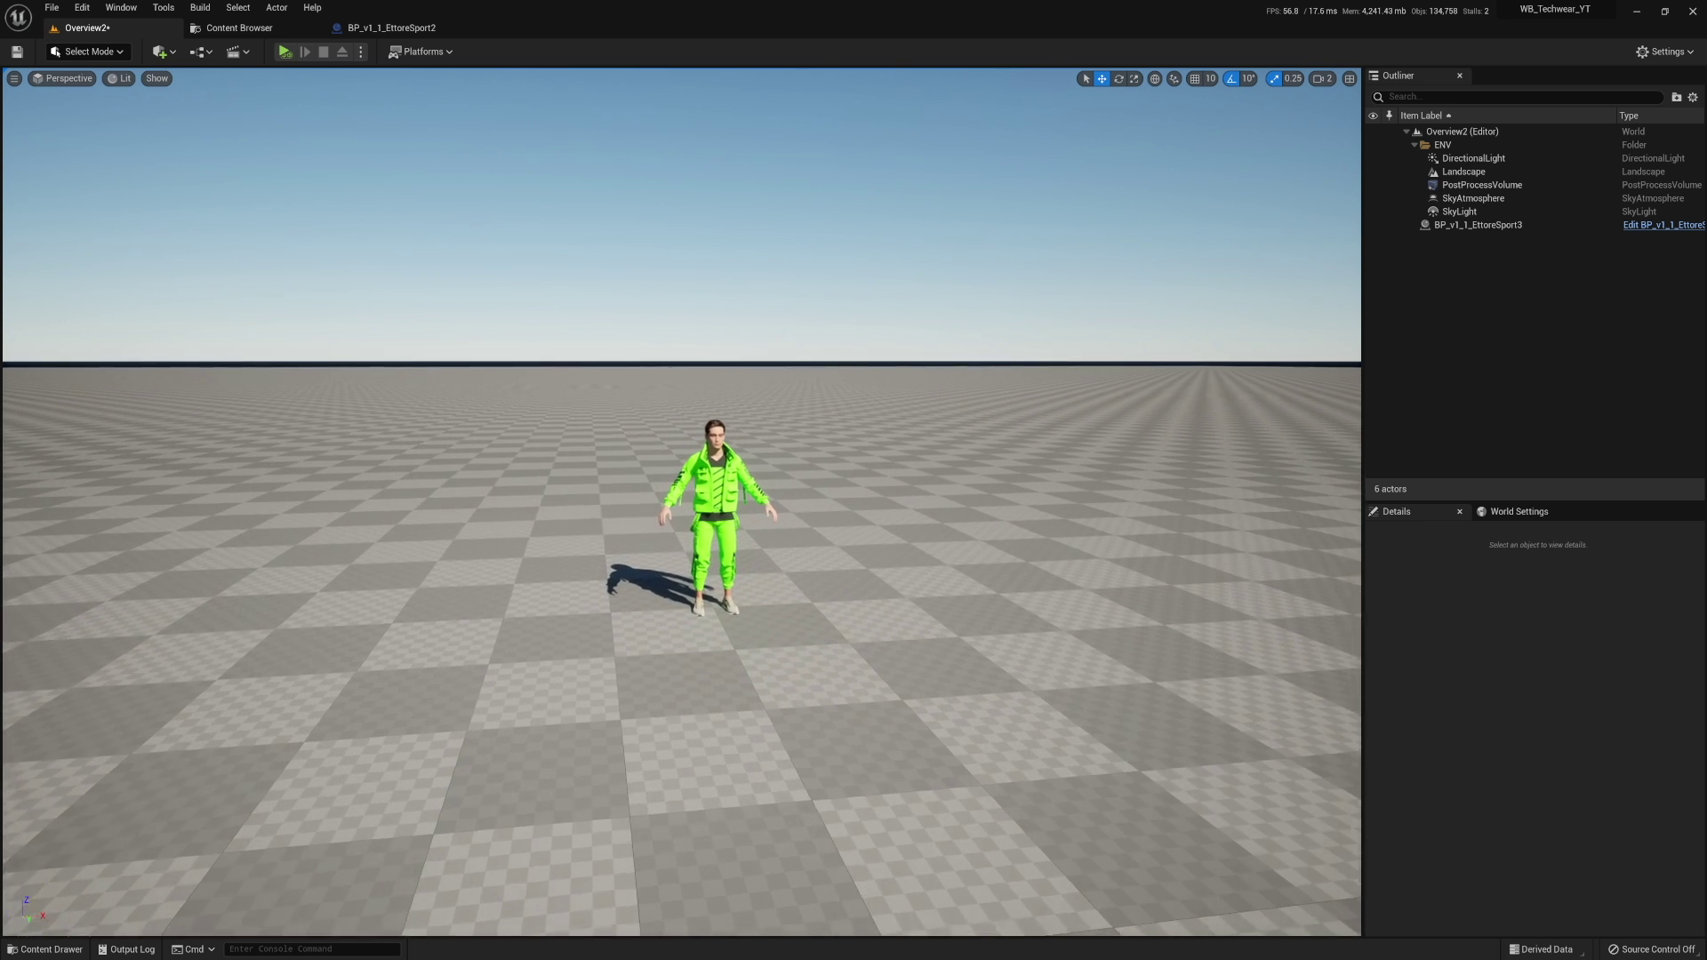
{"action": "scroll", "coordinate": [785, 402], "scroll_direction": "up", "scroll_amount": 5}
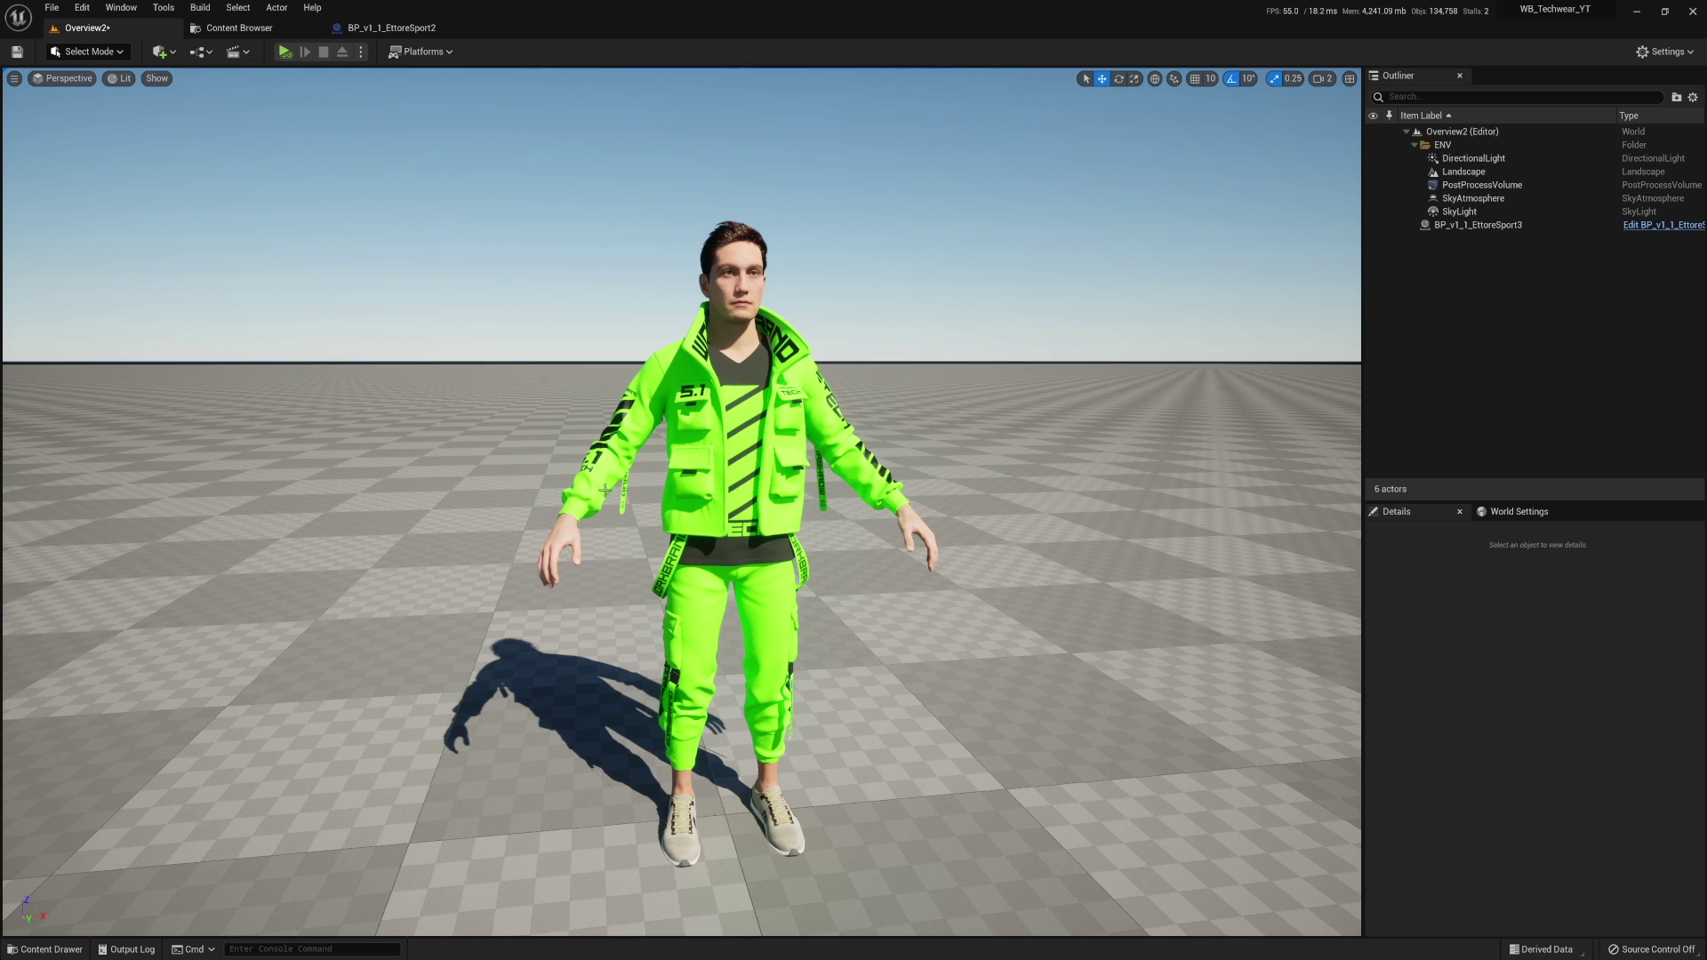
{"action": "right_click_drag", "start_coordinate": [749, 462], "coordinate": [662, 447]}
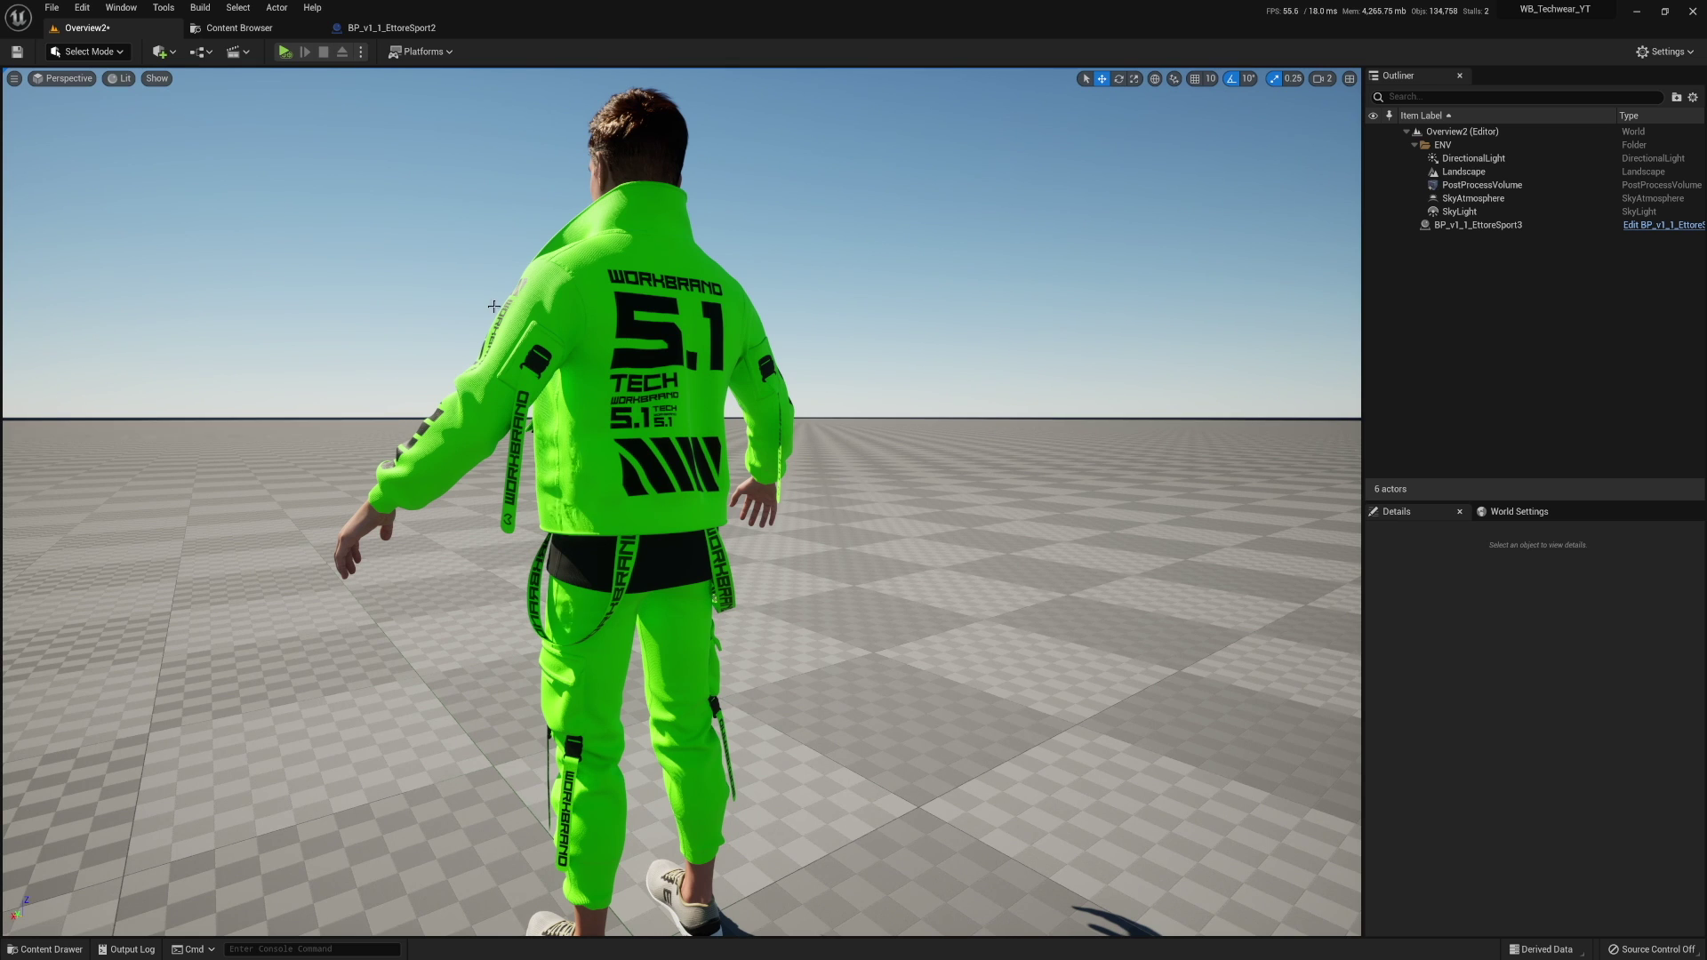
{"action": "left_click", "coordinate": [239, 27]}
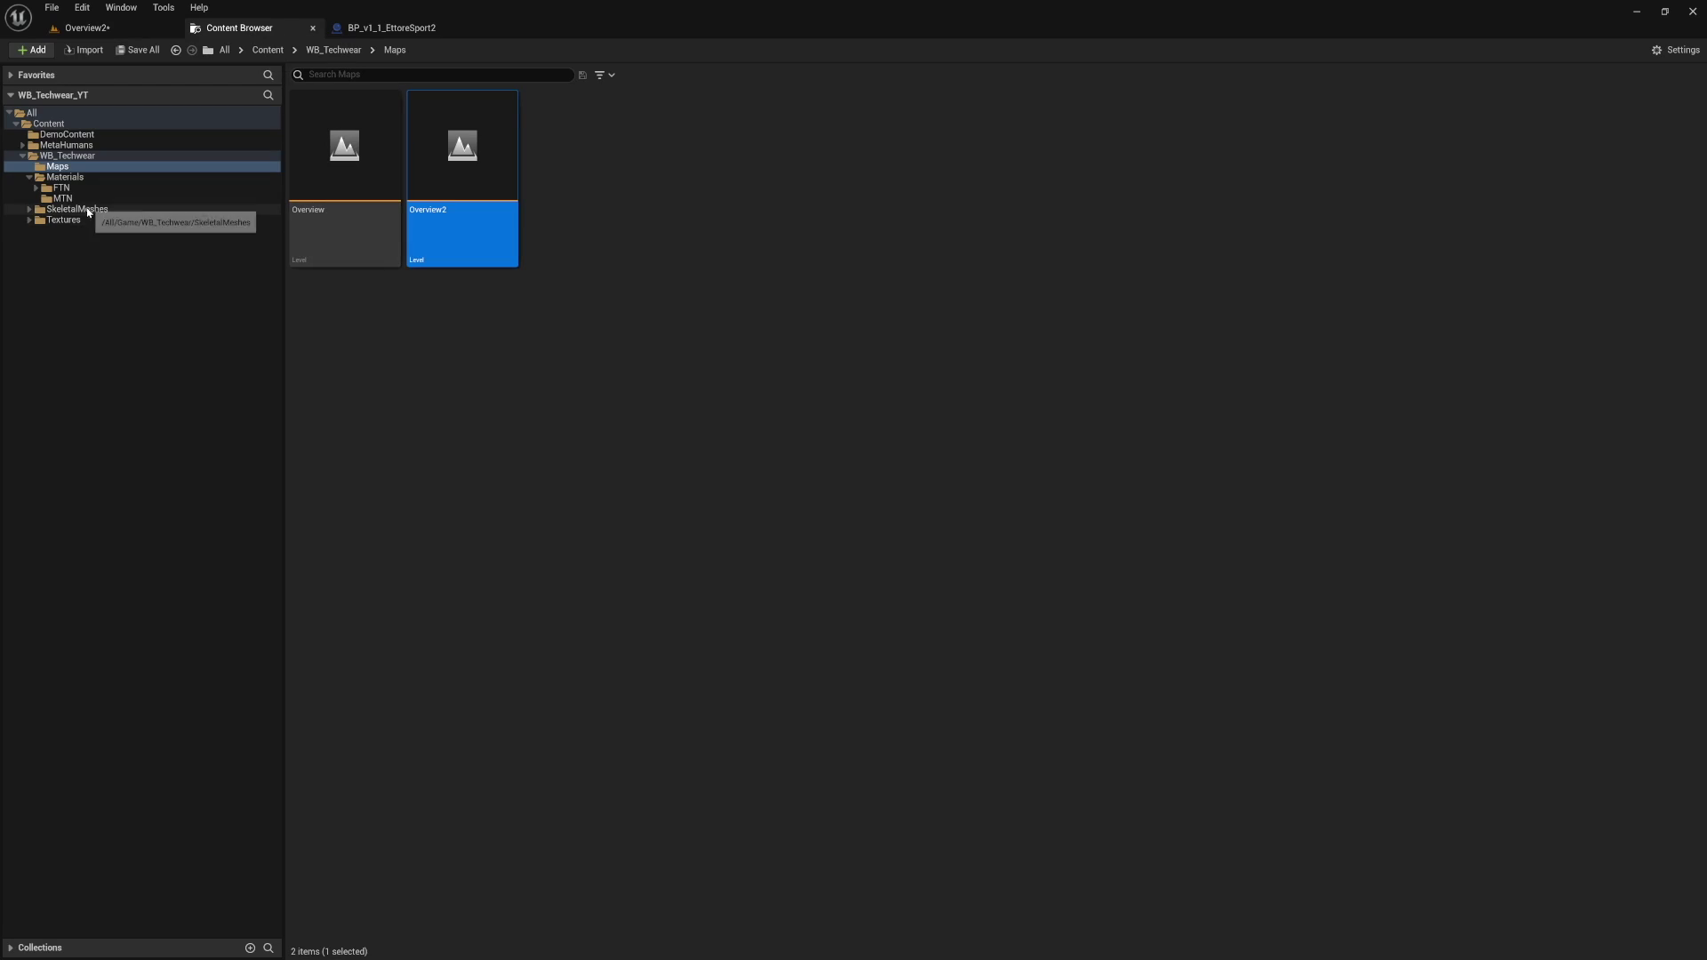
{"action": "left_click", "coordinate": [53, 210]}
{"action": "left_click", "coordinate": [60, 241]}
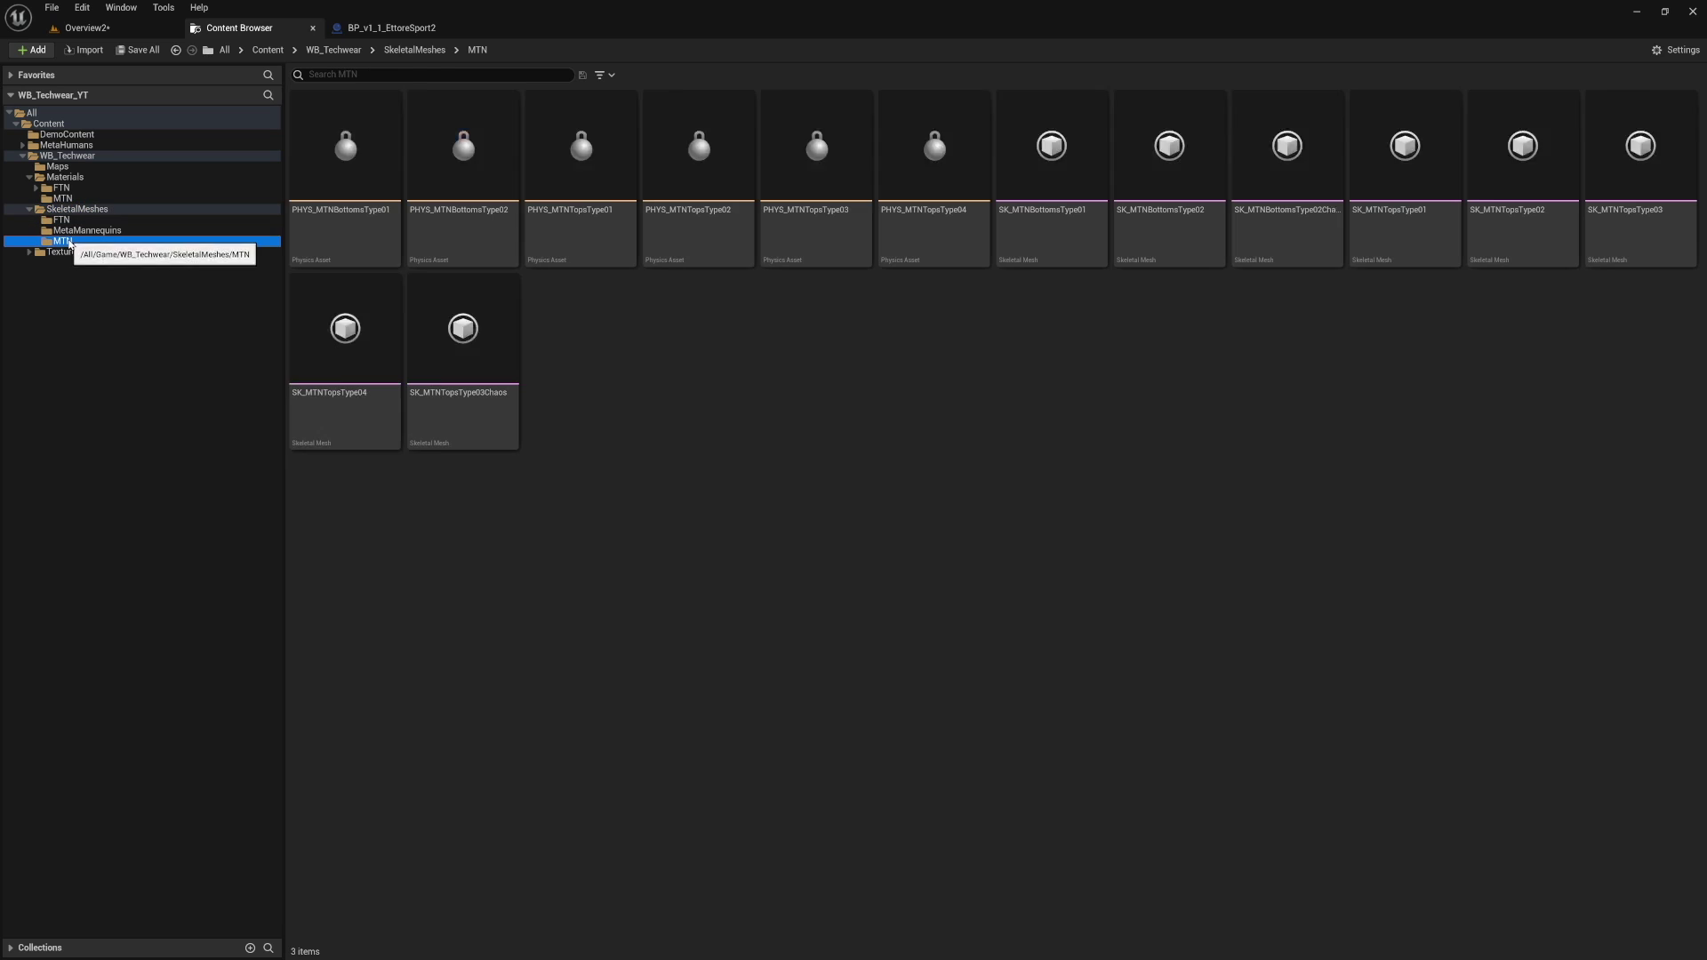
{"action": "mouse_move", "coordinate": [500, 375]}
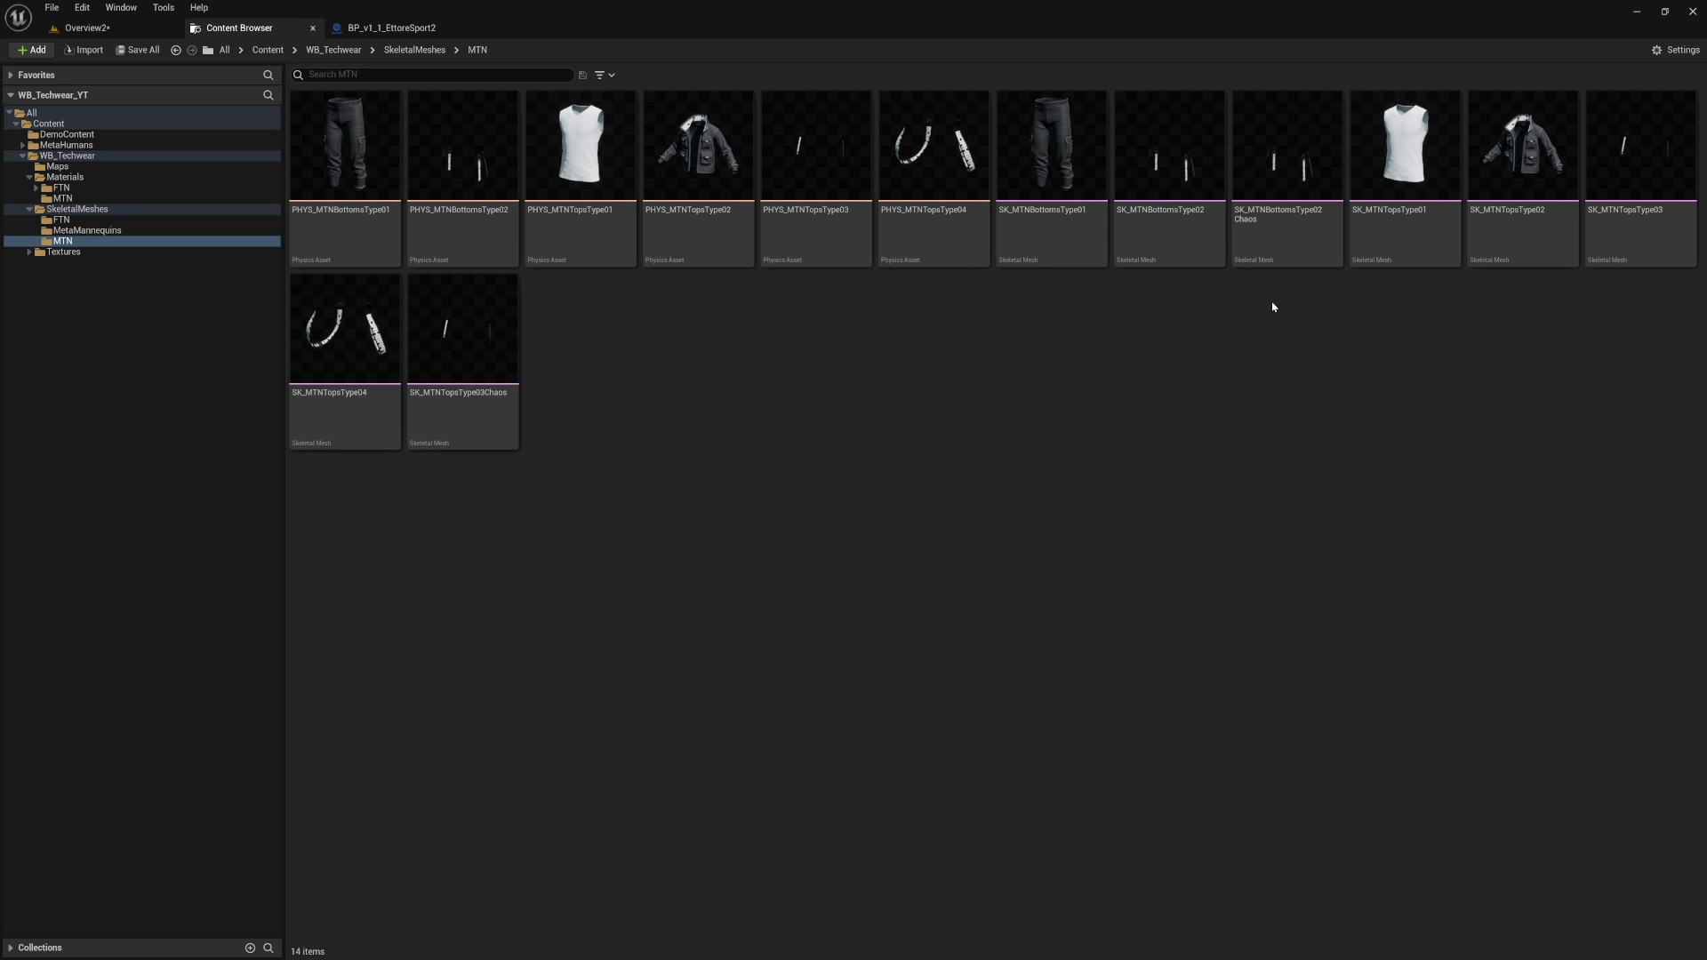
{"action": "left_click", "coordinate": [1182, 169]}
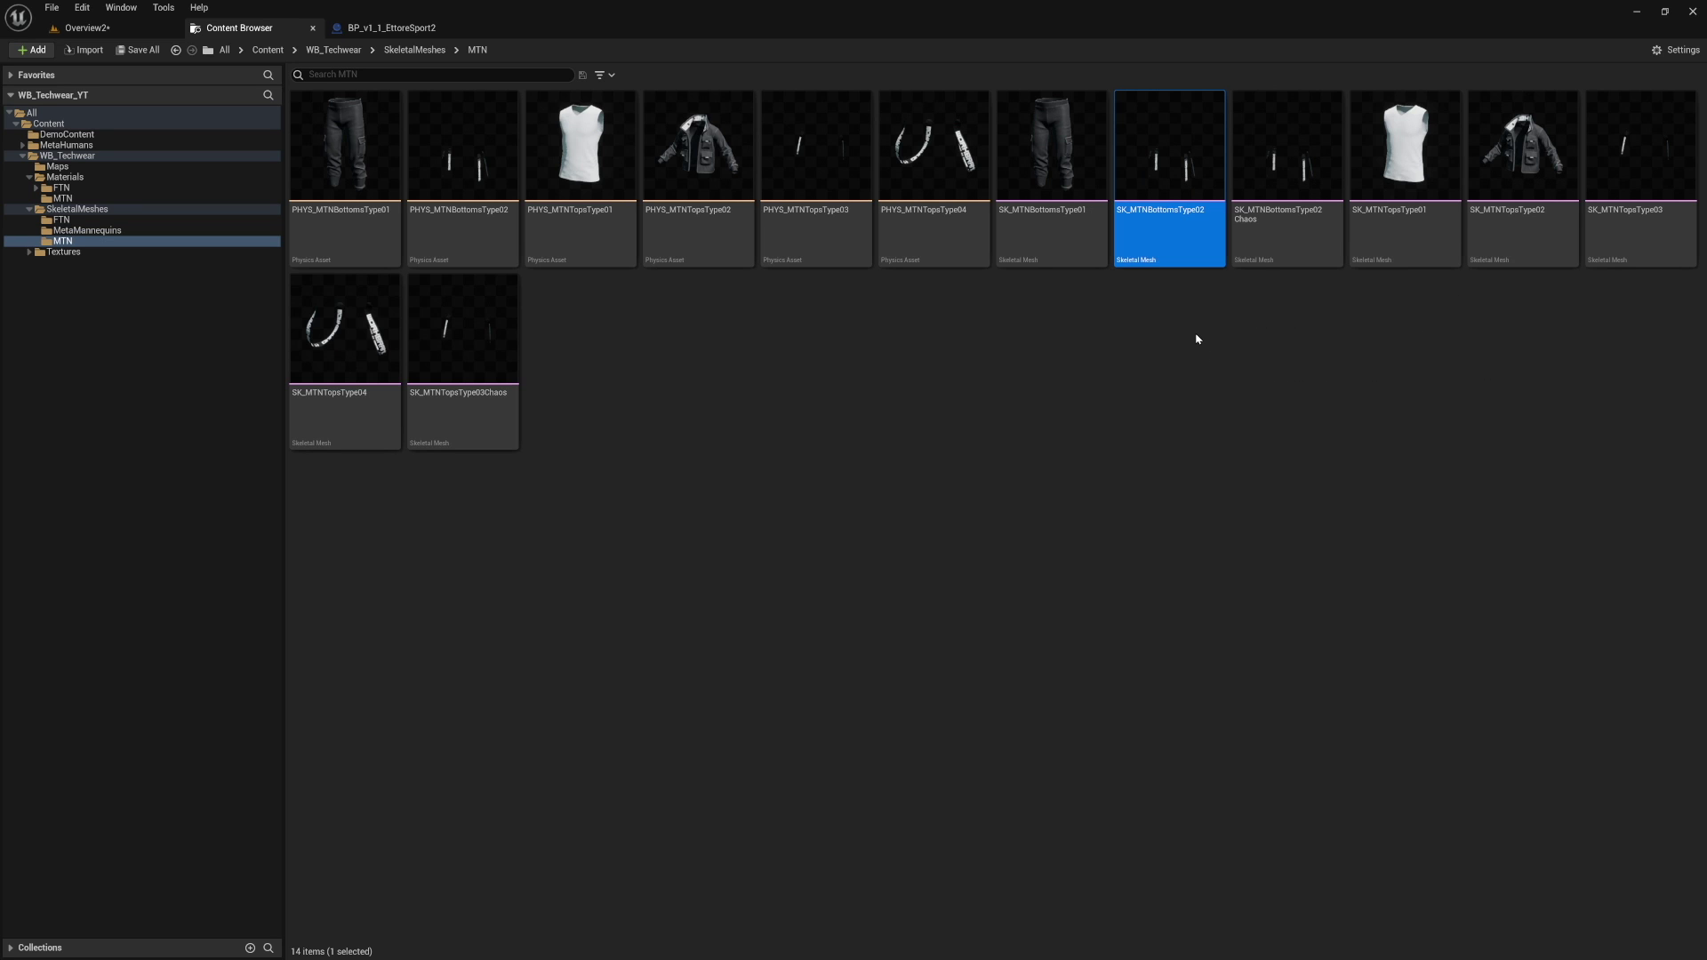
{"action": "left_click", "coordinate": [1282, 165]}
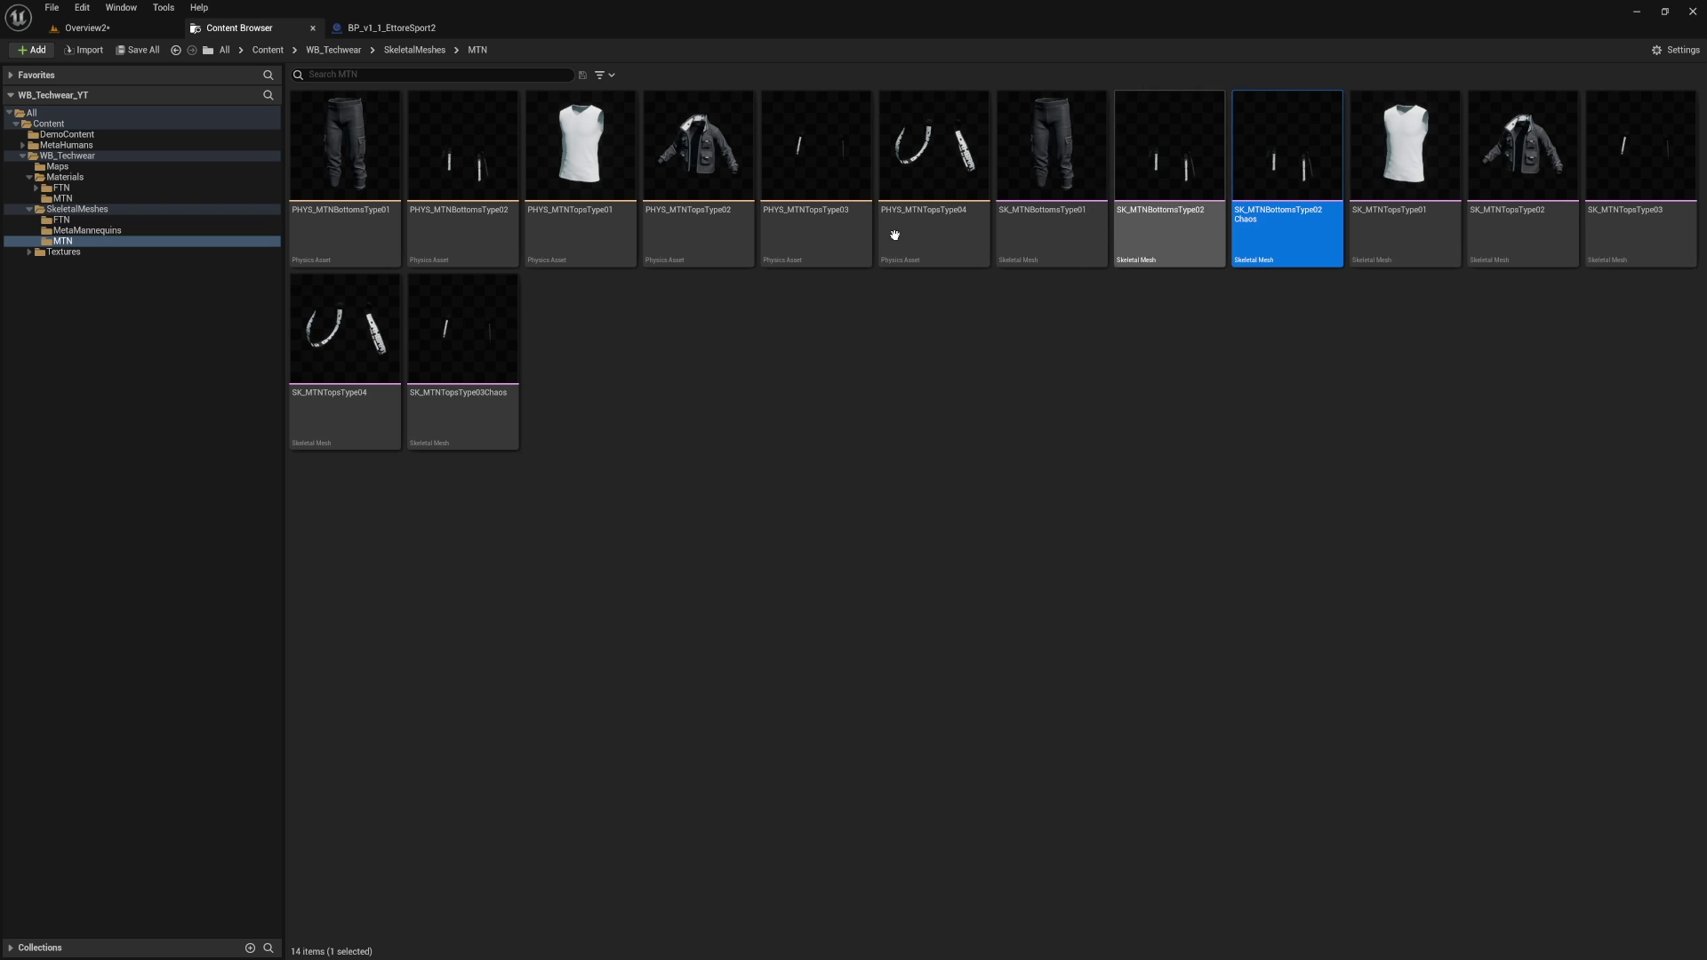
{"action": "mouse_move", "coordinate": [504, 350]}
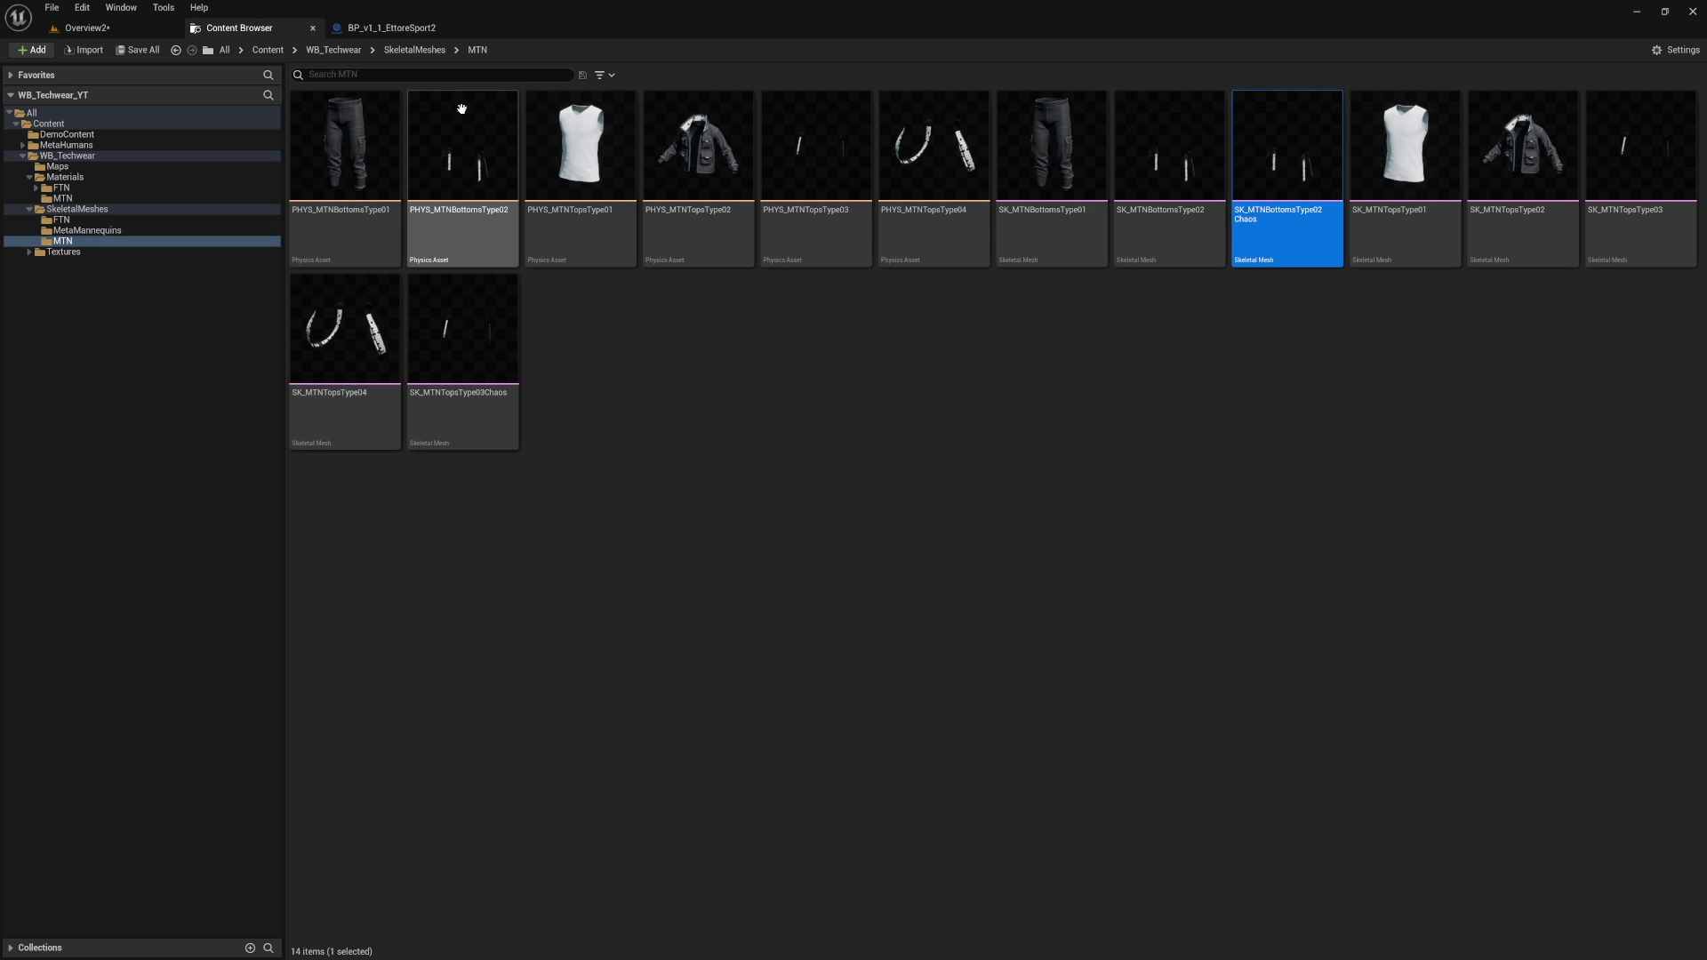
{"action": "left_click", "coordinate": [403, 28]}
{"action": "left_click", "coordinate": [86, 27]}
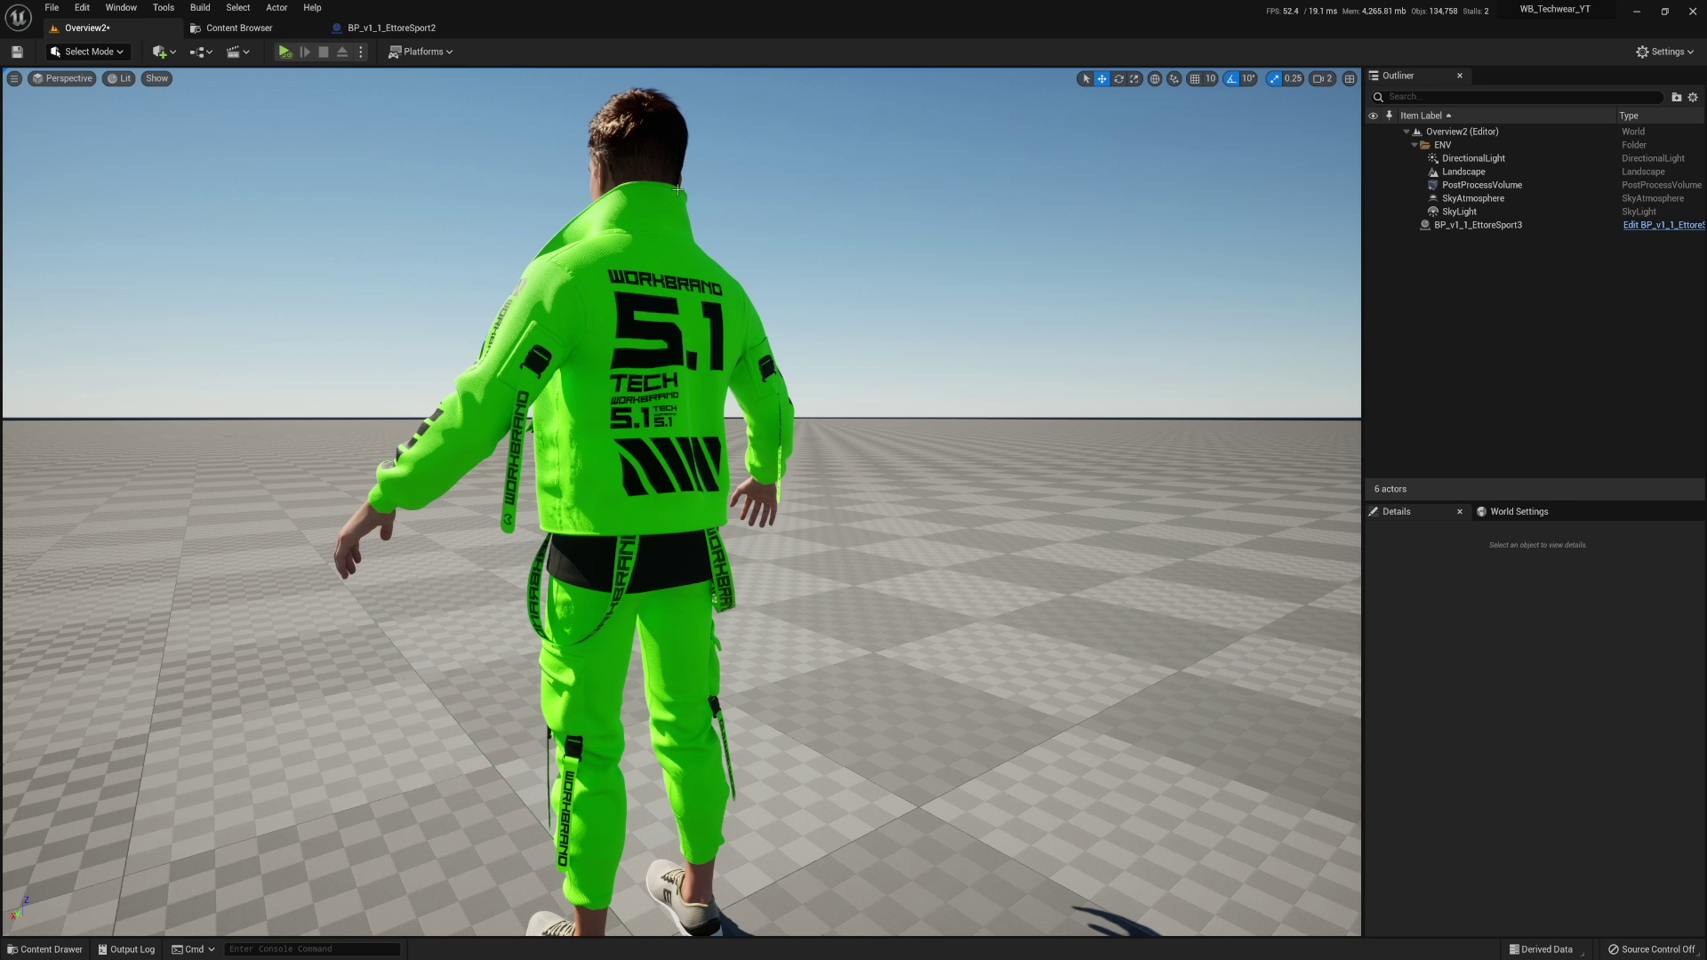
{"action": "key", "text": "s"}
{"action": "mouse_move", "coordinate": [366, 180]}
{"action": "right_mouse_down"}
{"action": "mouse_move", "coordinate": [366, 222]}
{"action": "mouse_move", "coordinate": [366, 180]}
{"action": "right_mouse_up"}
{"action": "left_click", "coordinate": [285, 52]}
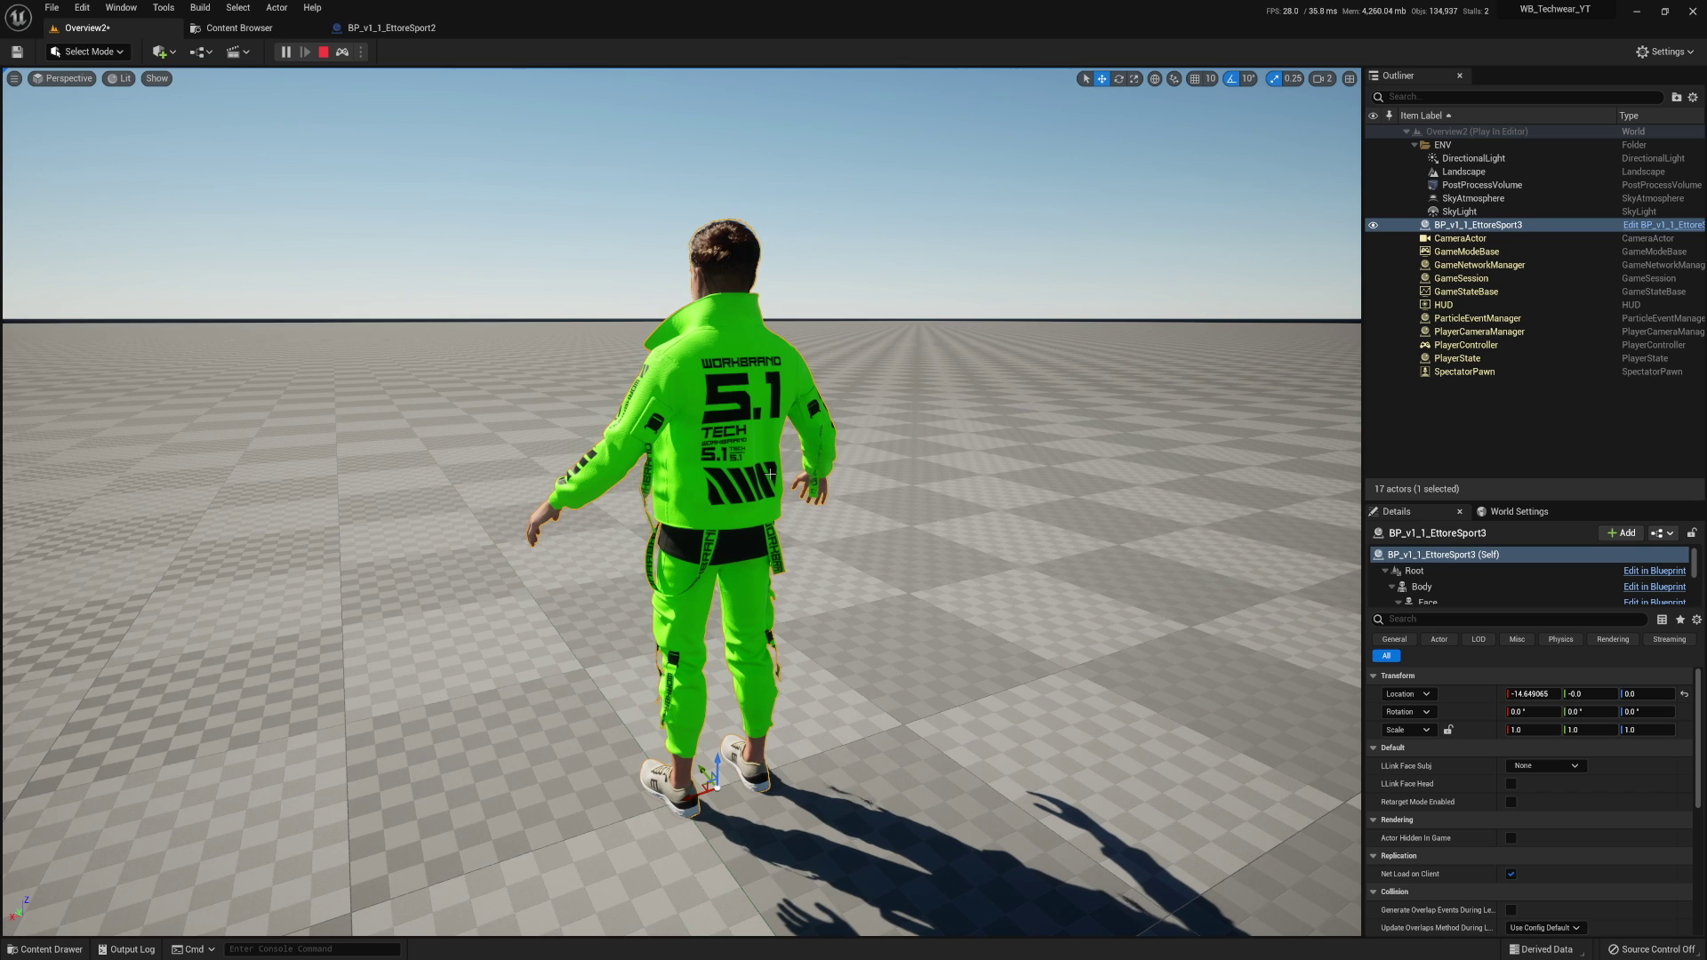
{"action": "left_click", "coordinate": [1533, 420]}
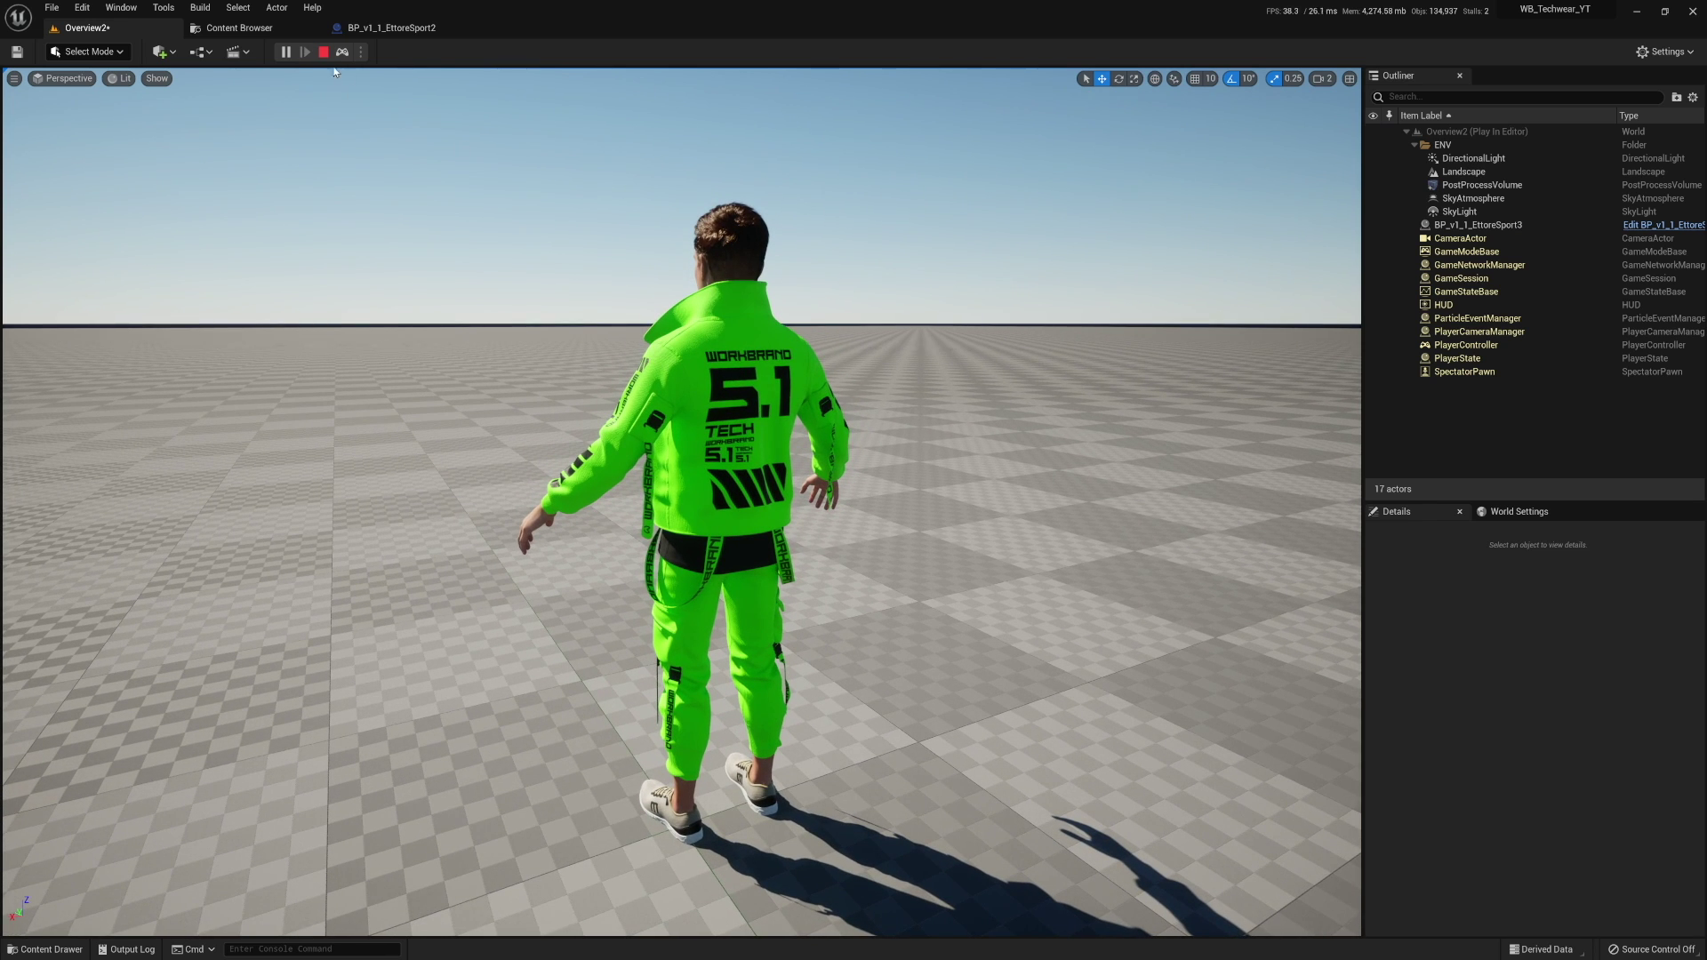
{"action": "left_click", "coordinate": [323, 52]}
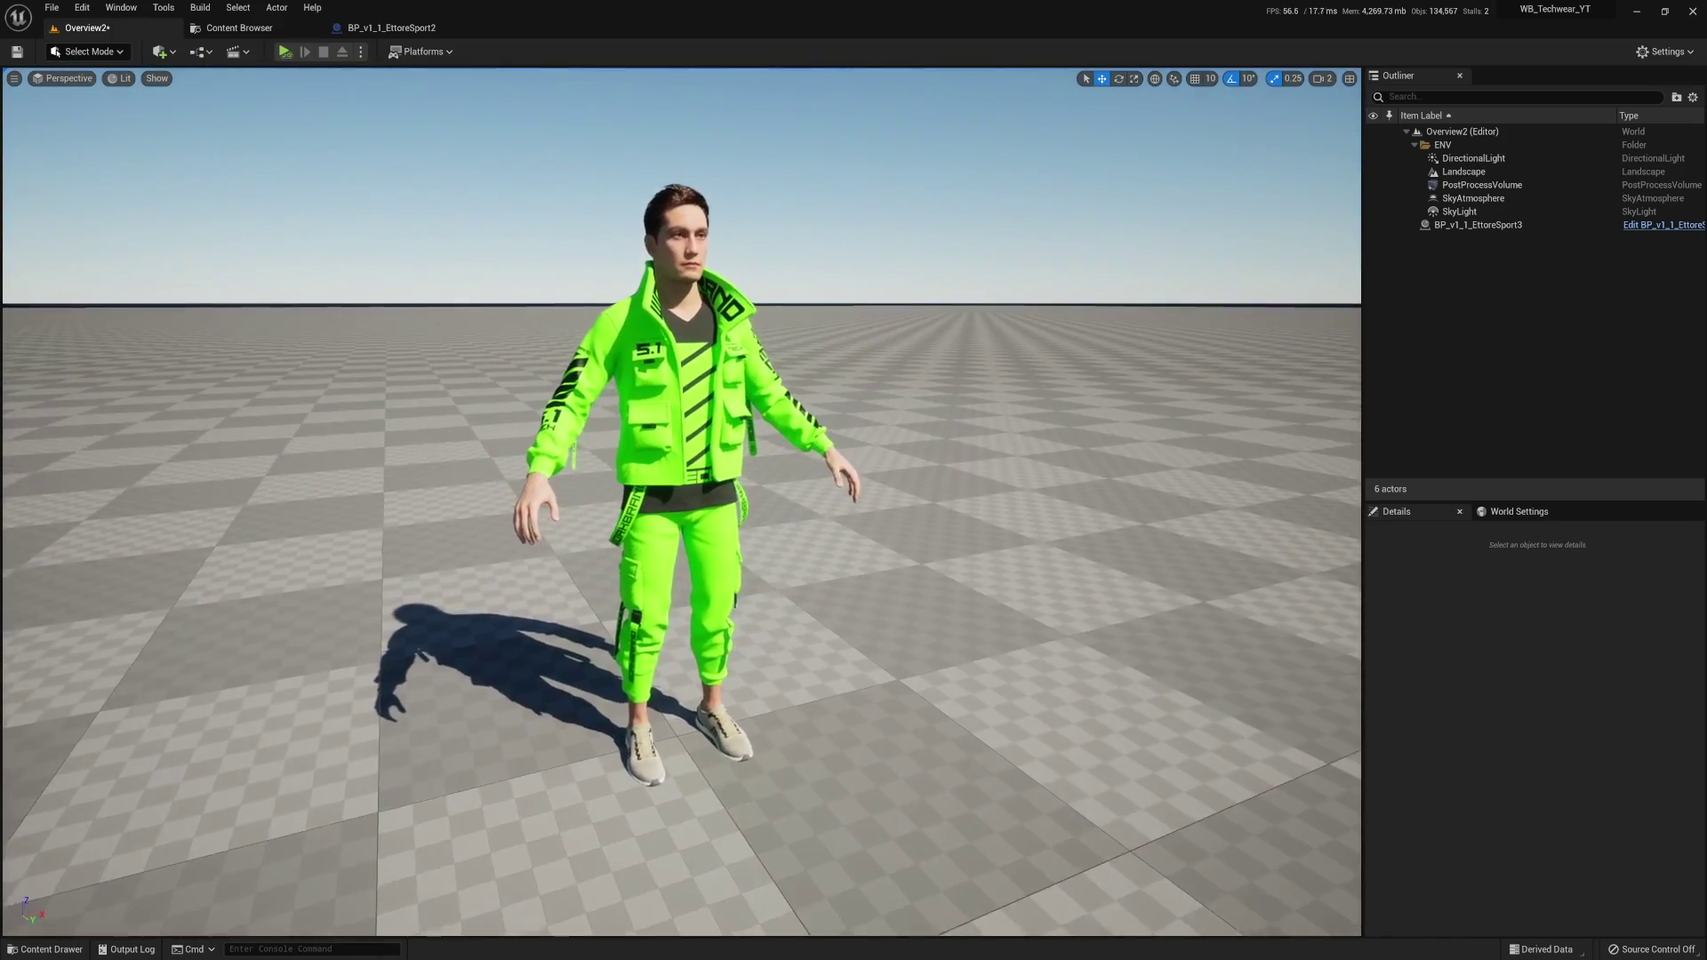
{"action": "right_click_drag", "start_coordinate": [776, 430], "coordinate": [776, 430]}
Add a new level sequence from the Cinematics dropdown and save it as Techwear_Chaos_01 in DemoContent.
{"action": "left_click", "coordinate": [237, 52]}
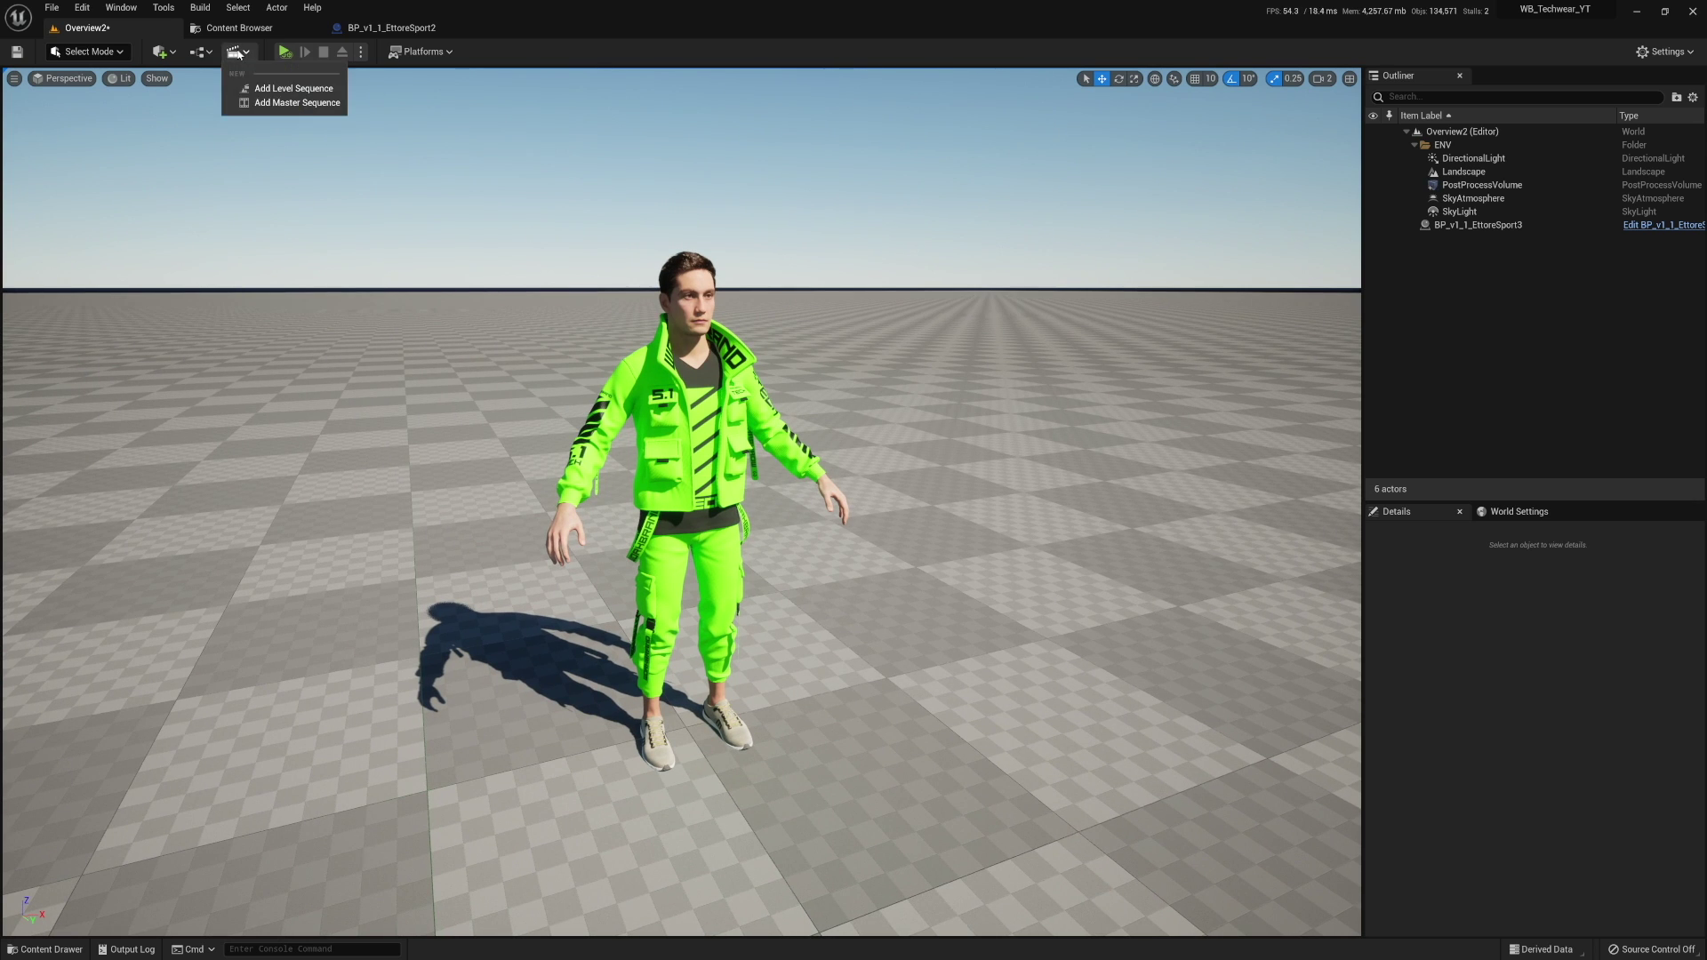
{"action": "left_click", "coordinate": [284, 90]}
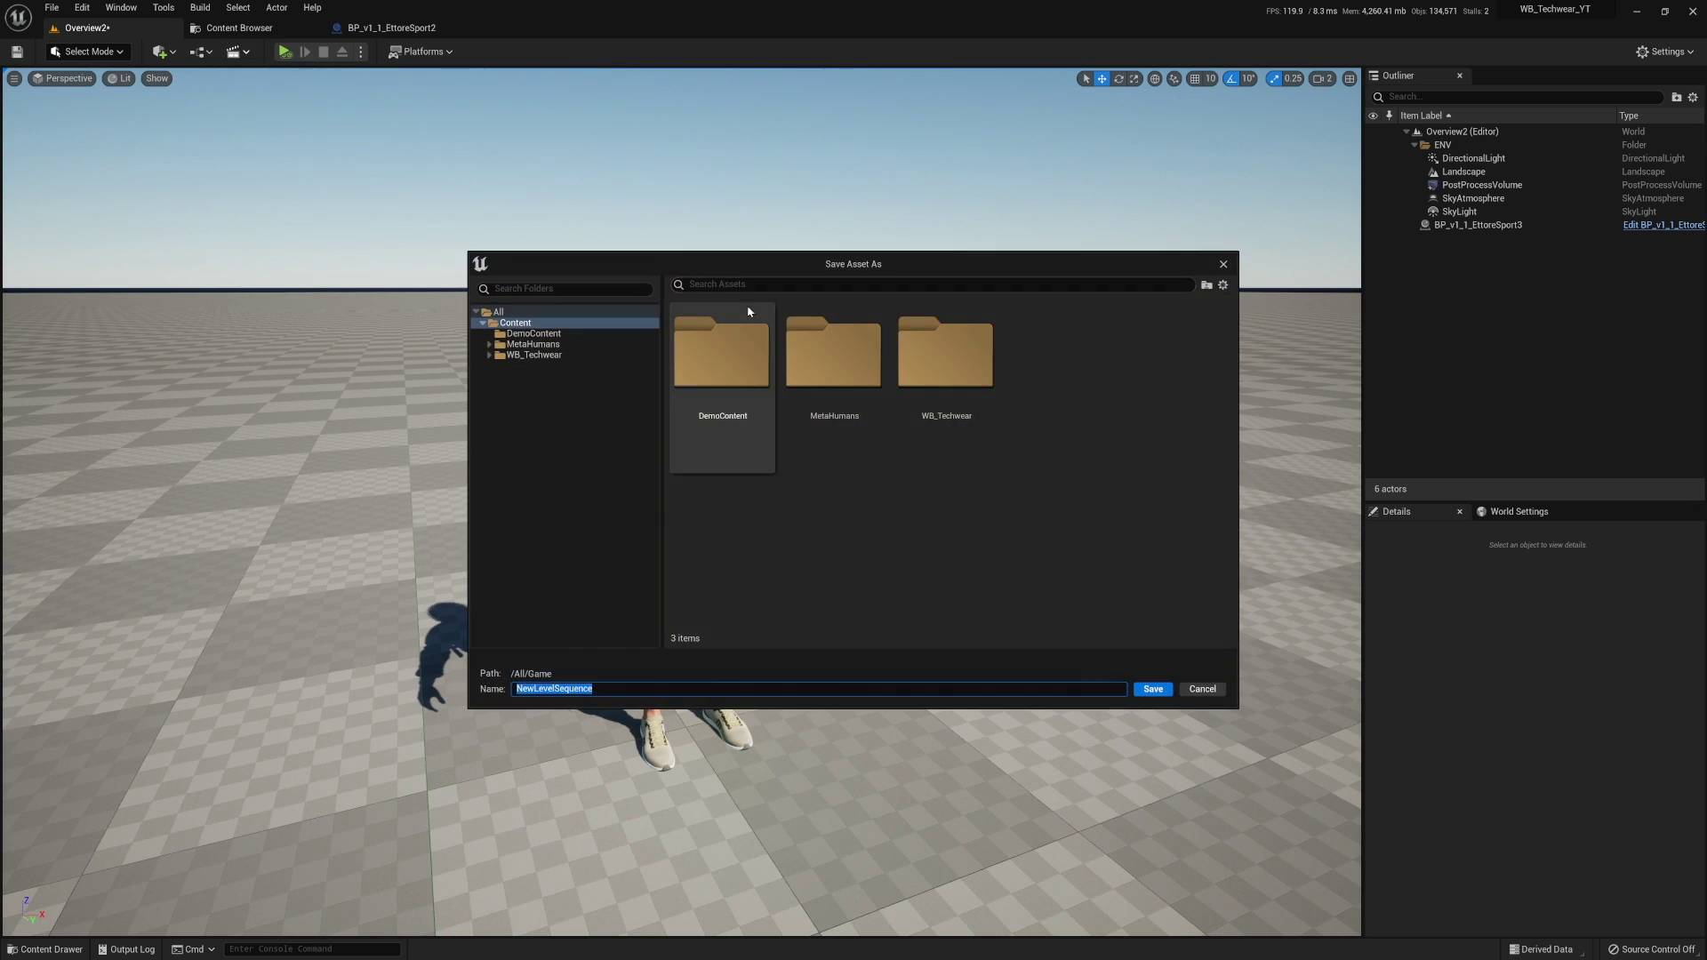
{"action": "double_click", "coordinate": [725, 376]}
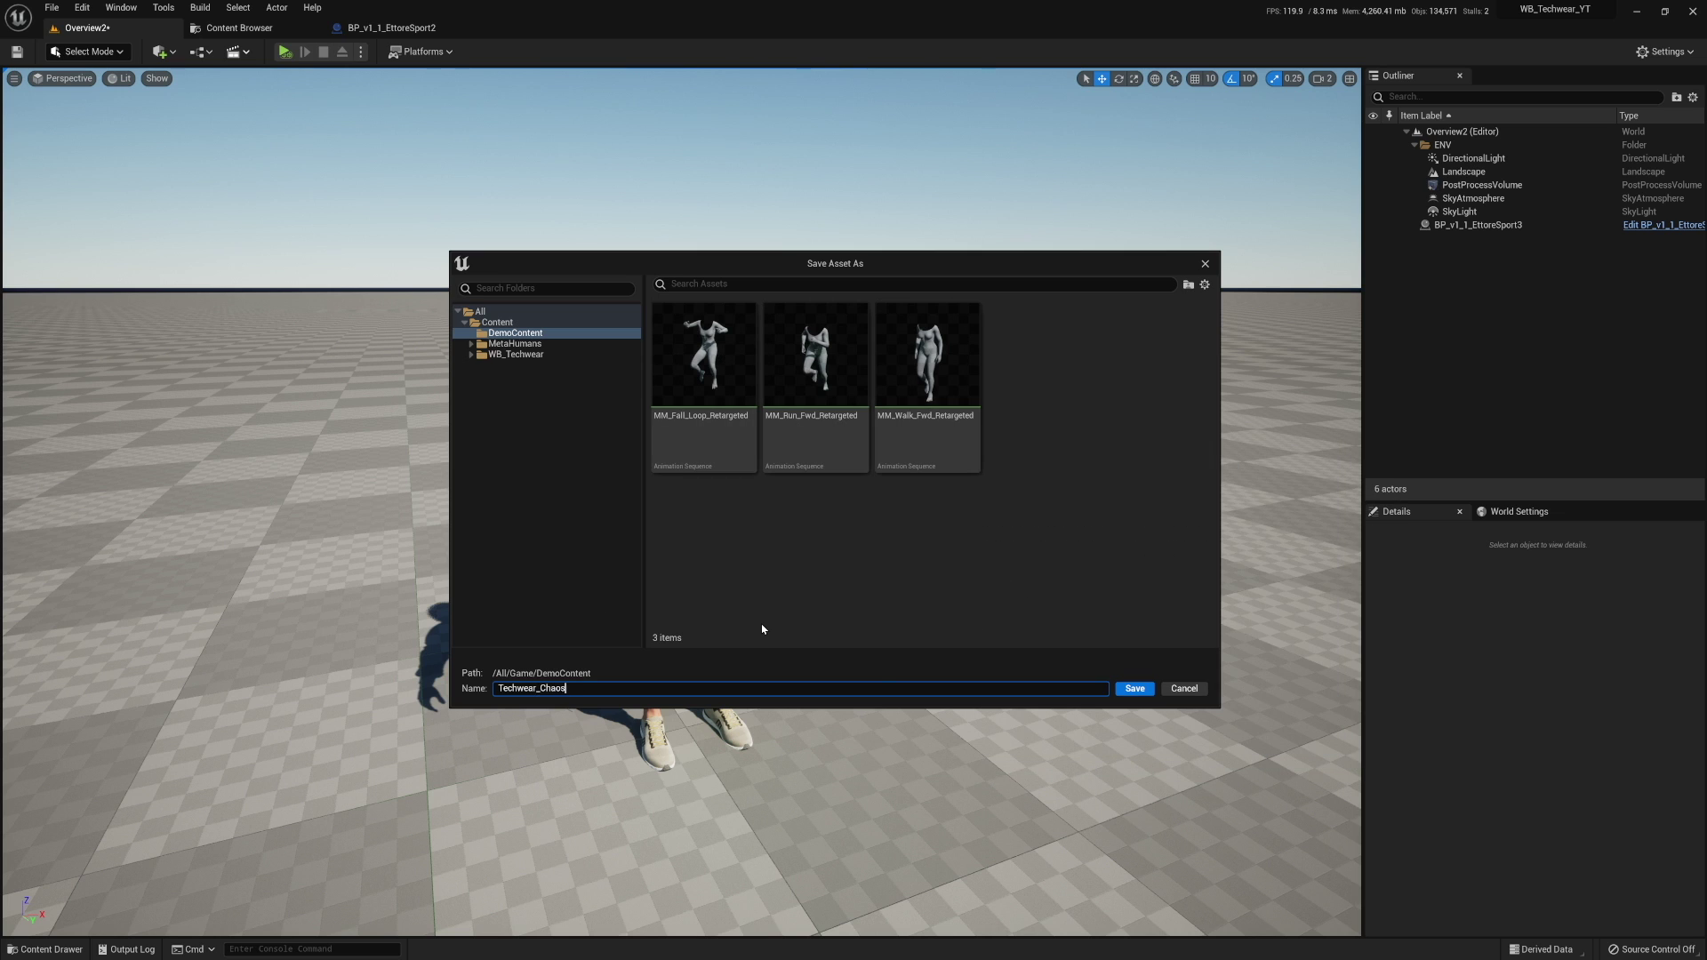
{"action": "key", "text": "Return"}
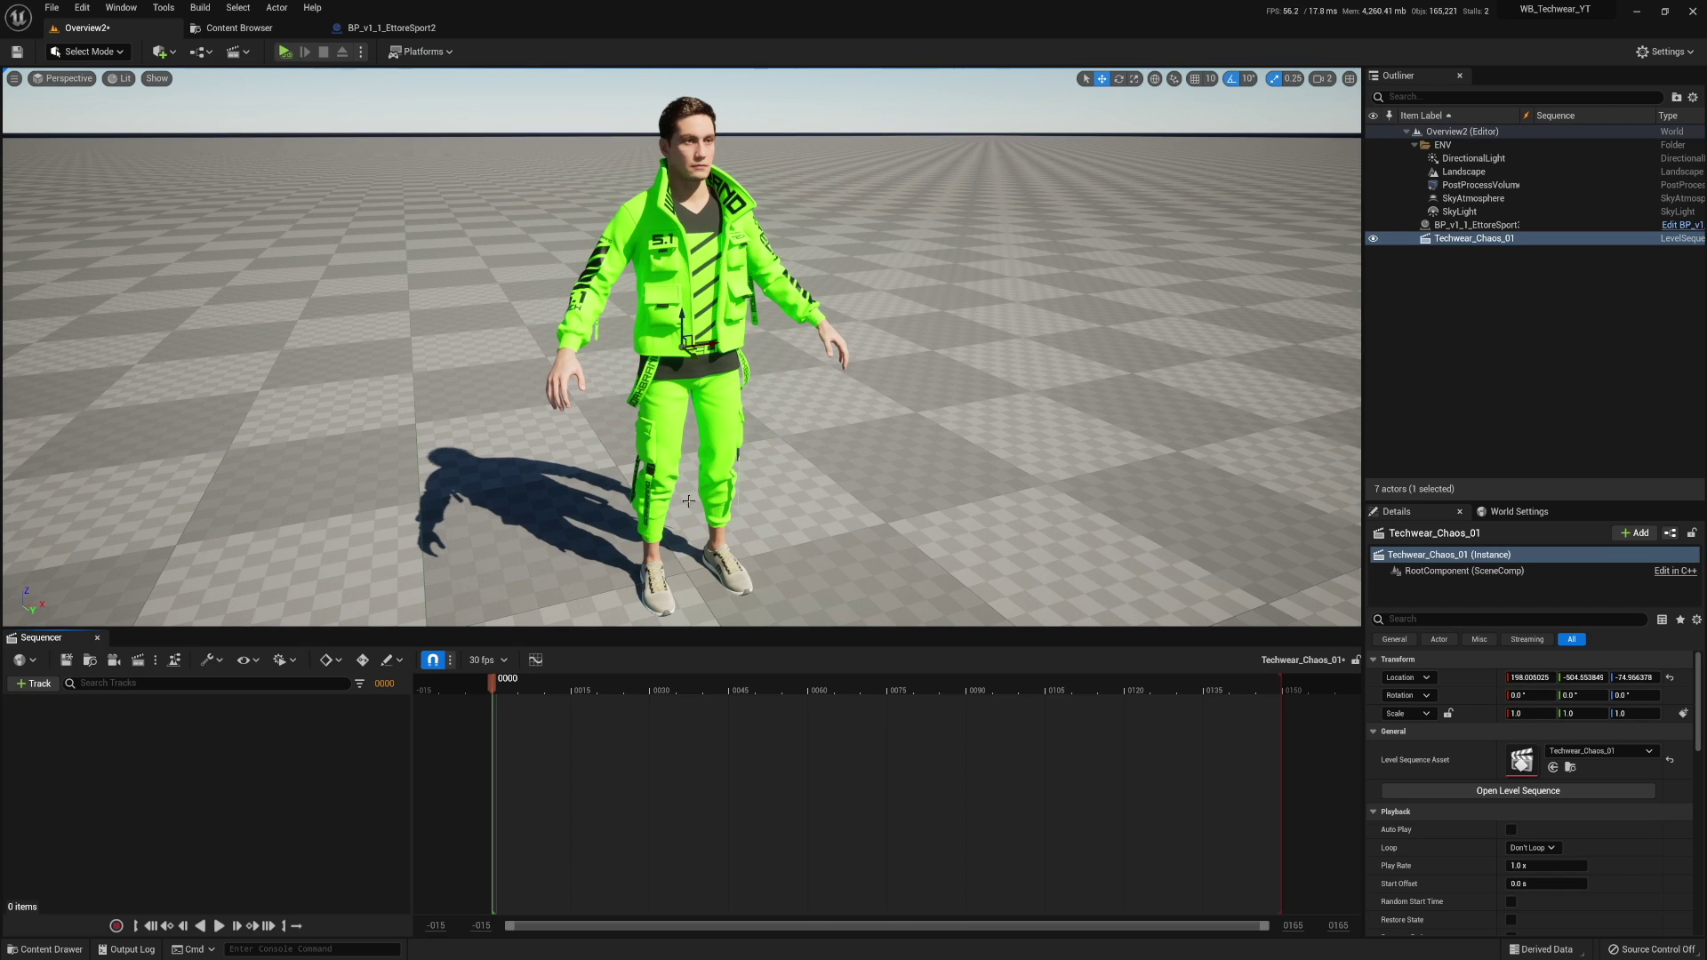
Add the green-outfit character to the sequence and delete its body and face control rig tracks.
{"action": "left_click", "coordinate": [624, 347]}
{"action": "left_click", "coordinate": [35, 683]}
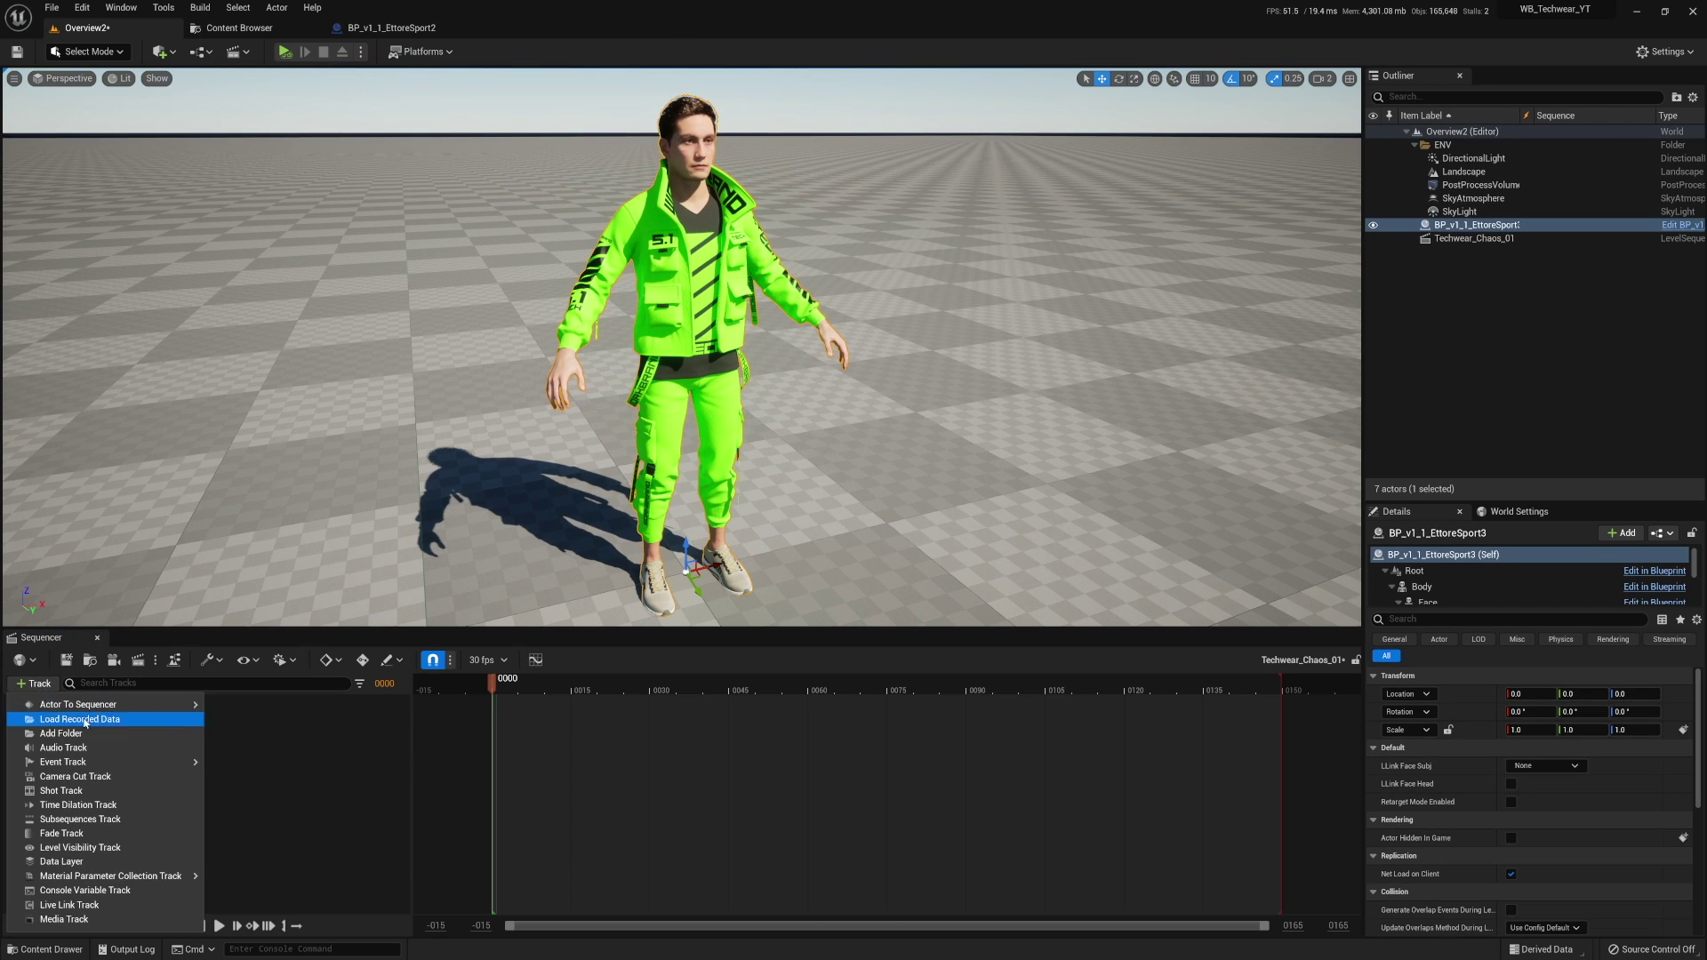
{"action": "left_click", "coordinate": [267, 711]}
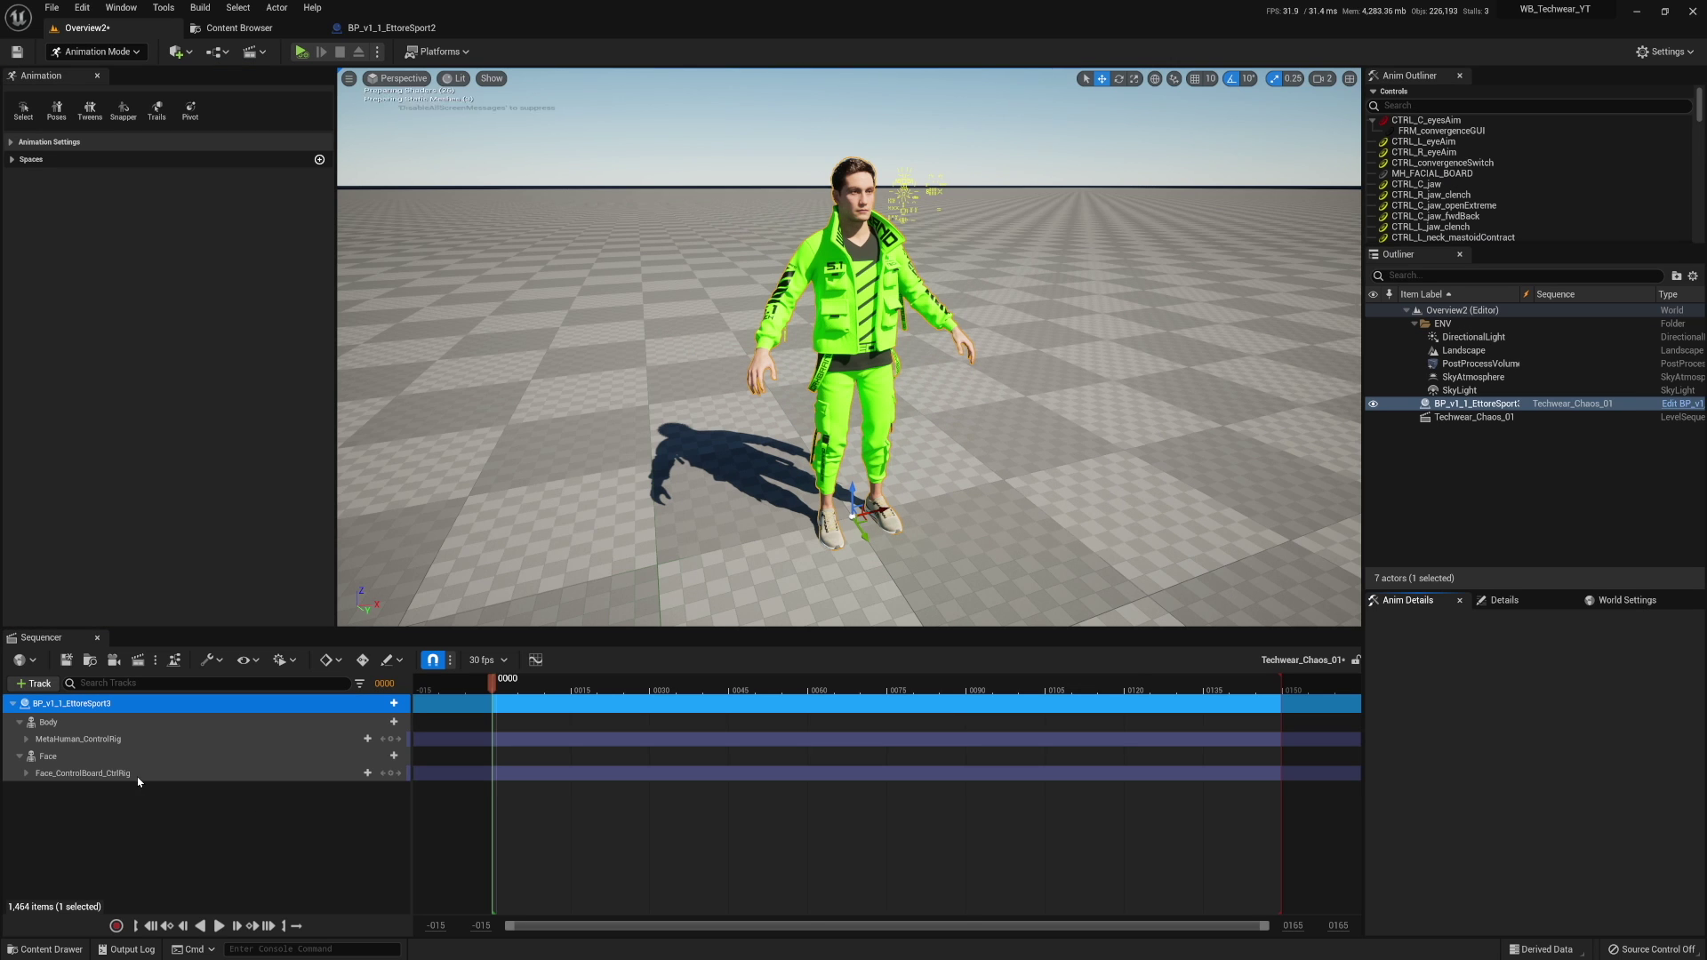
{"action": "left_click", "coordinate": [136, 773]}
{"action": "left_click", "coordinate": [133, 739], "text": "ctrl"}
{"action": "key", "text": "Delete"}
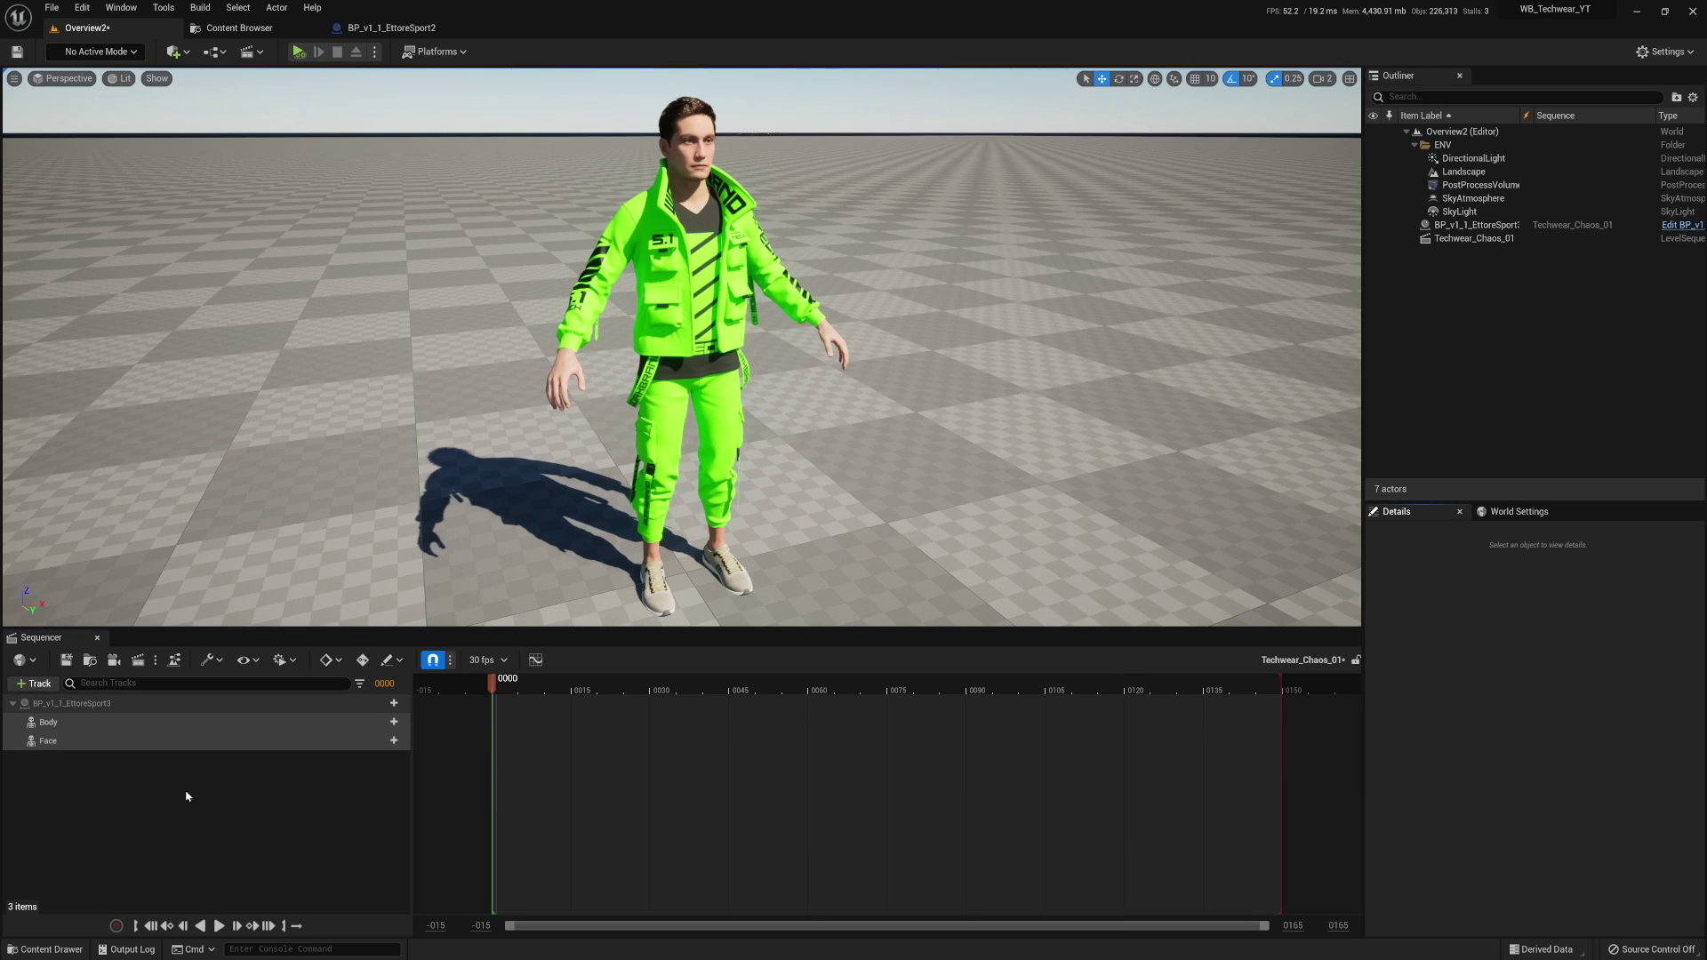
Give the Body track the MM_Walk_Fwd_Retargeted animation.
{"action": "left_click", "coordinate": [388, 722]}
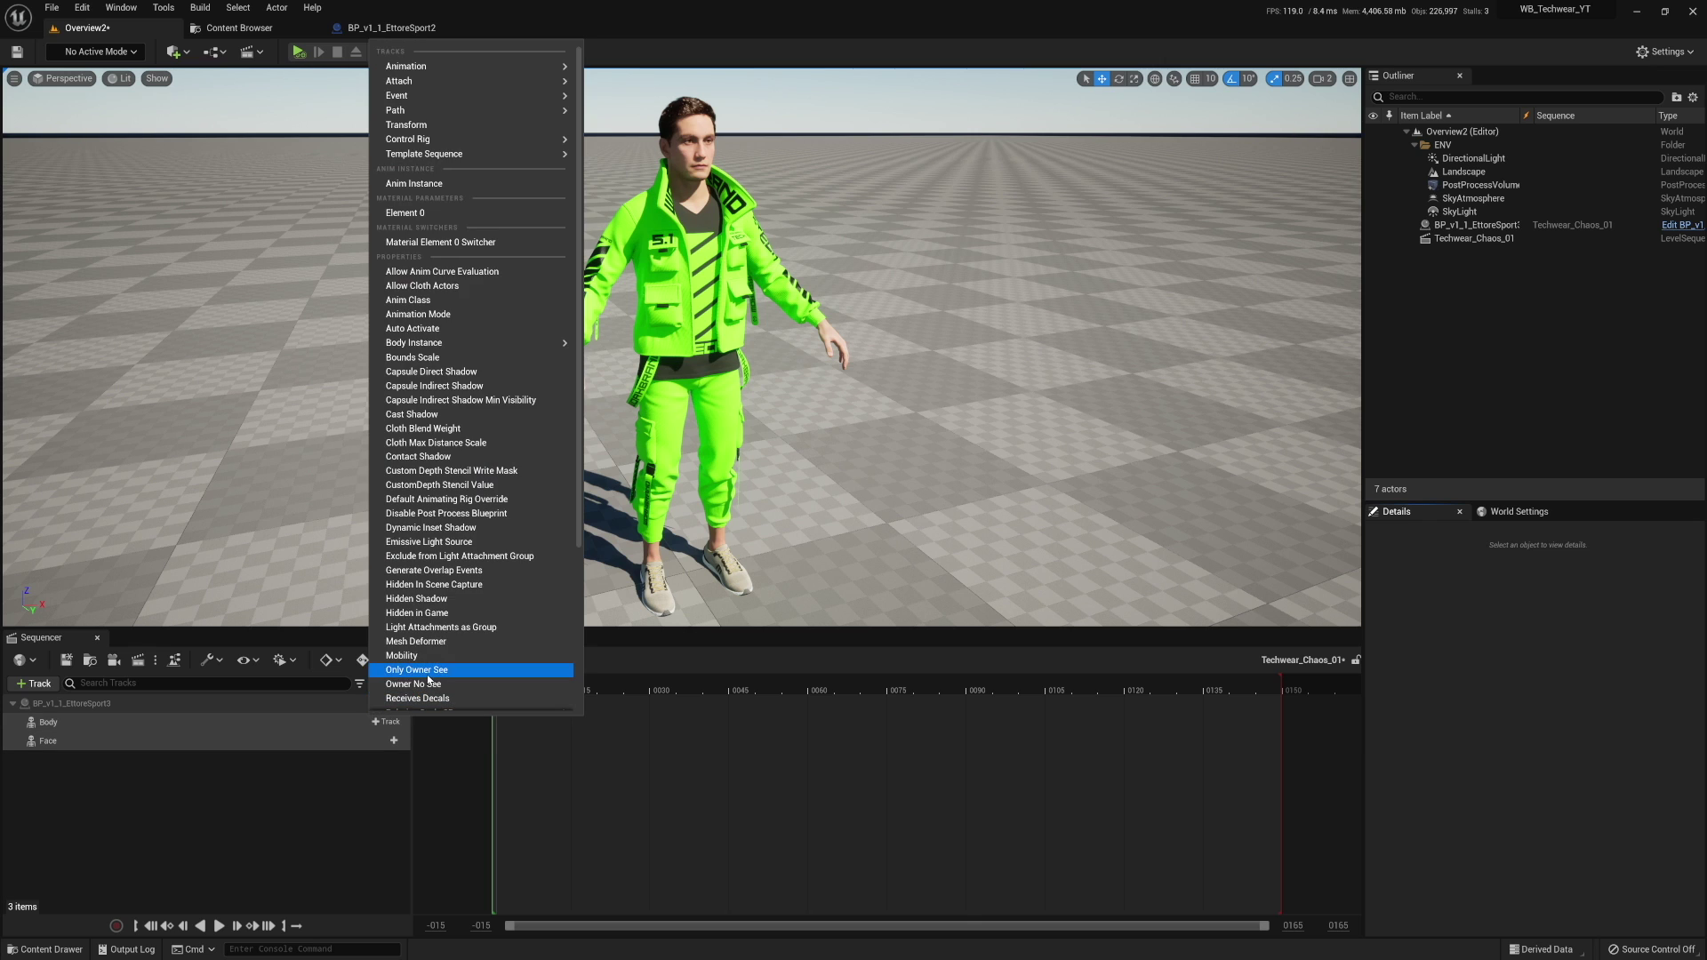
{"action": "mouse_move", "coordinate": [498, 64]}
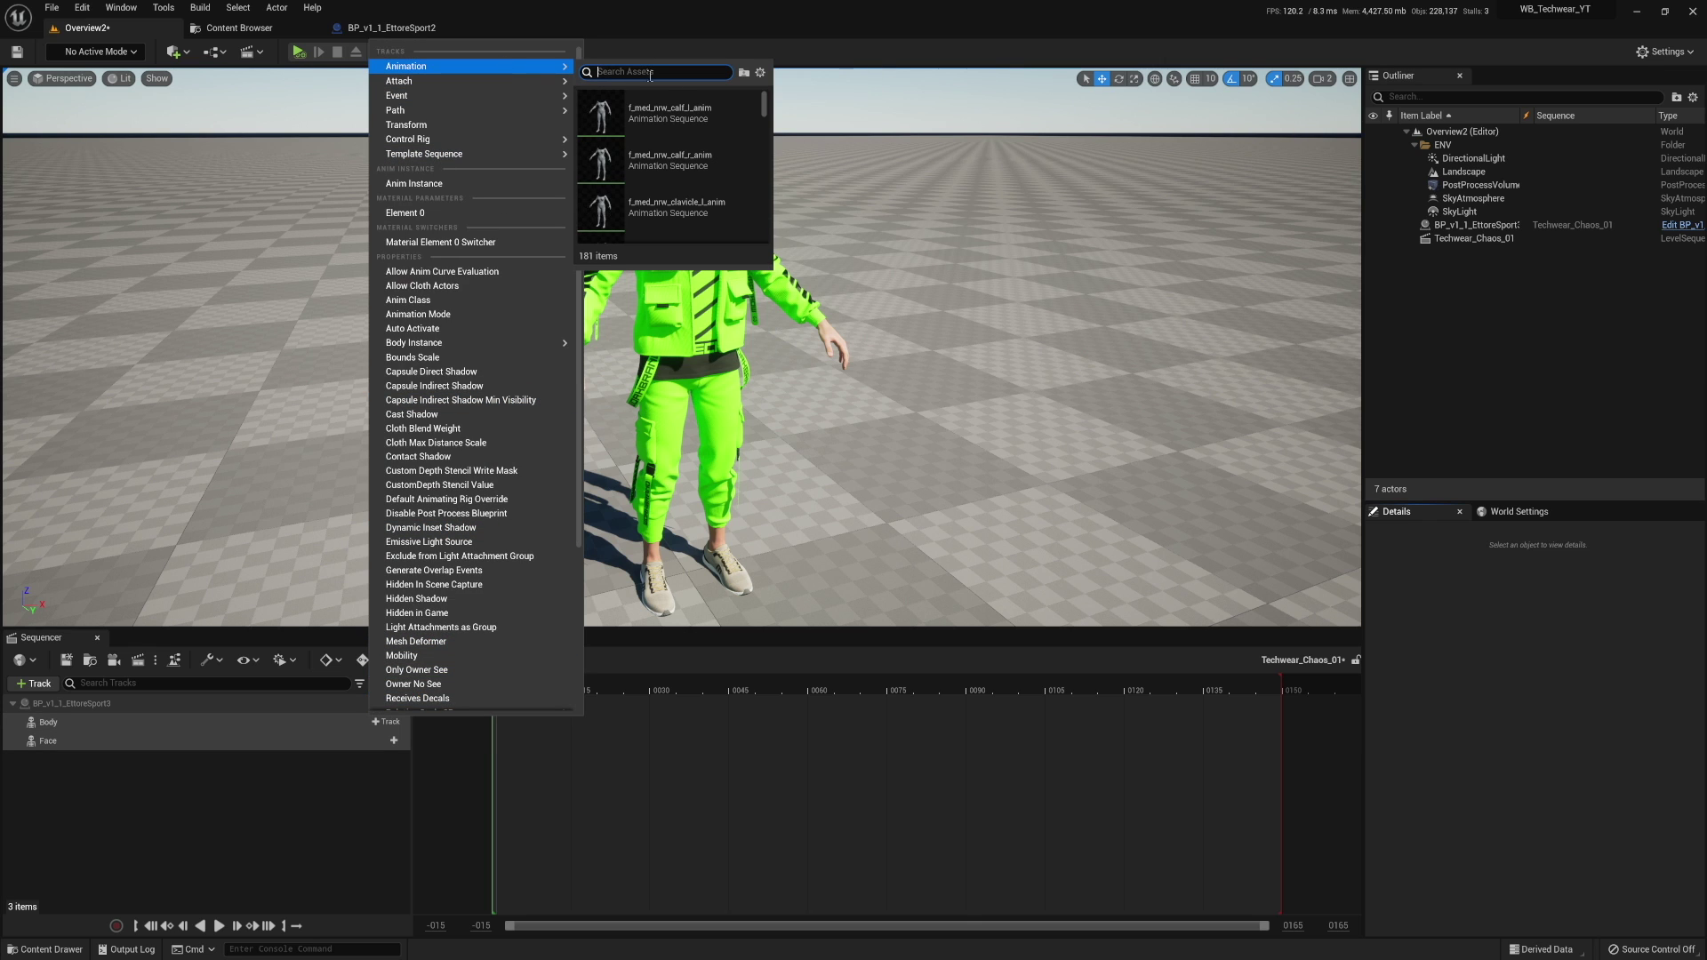
{"action": "type", "text": "walk"}
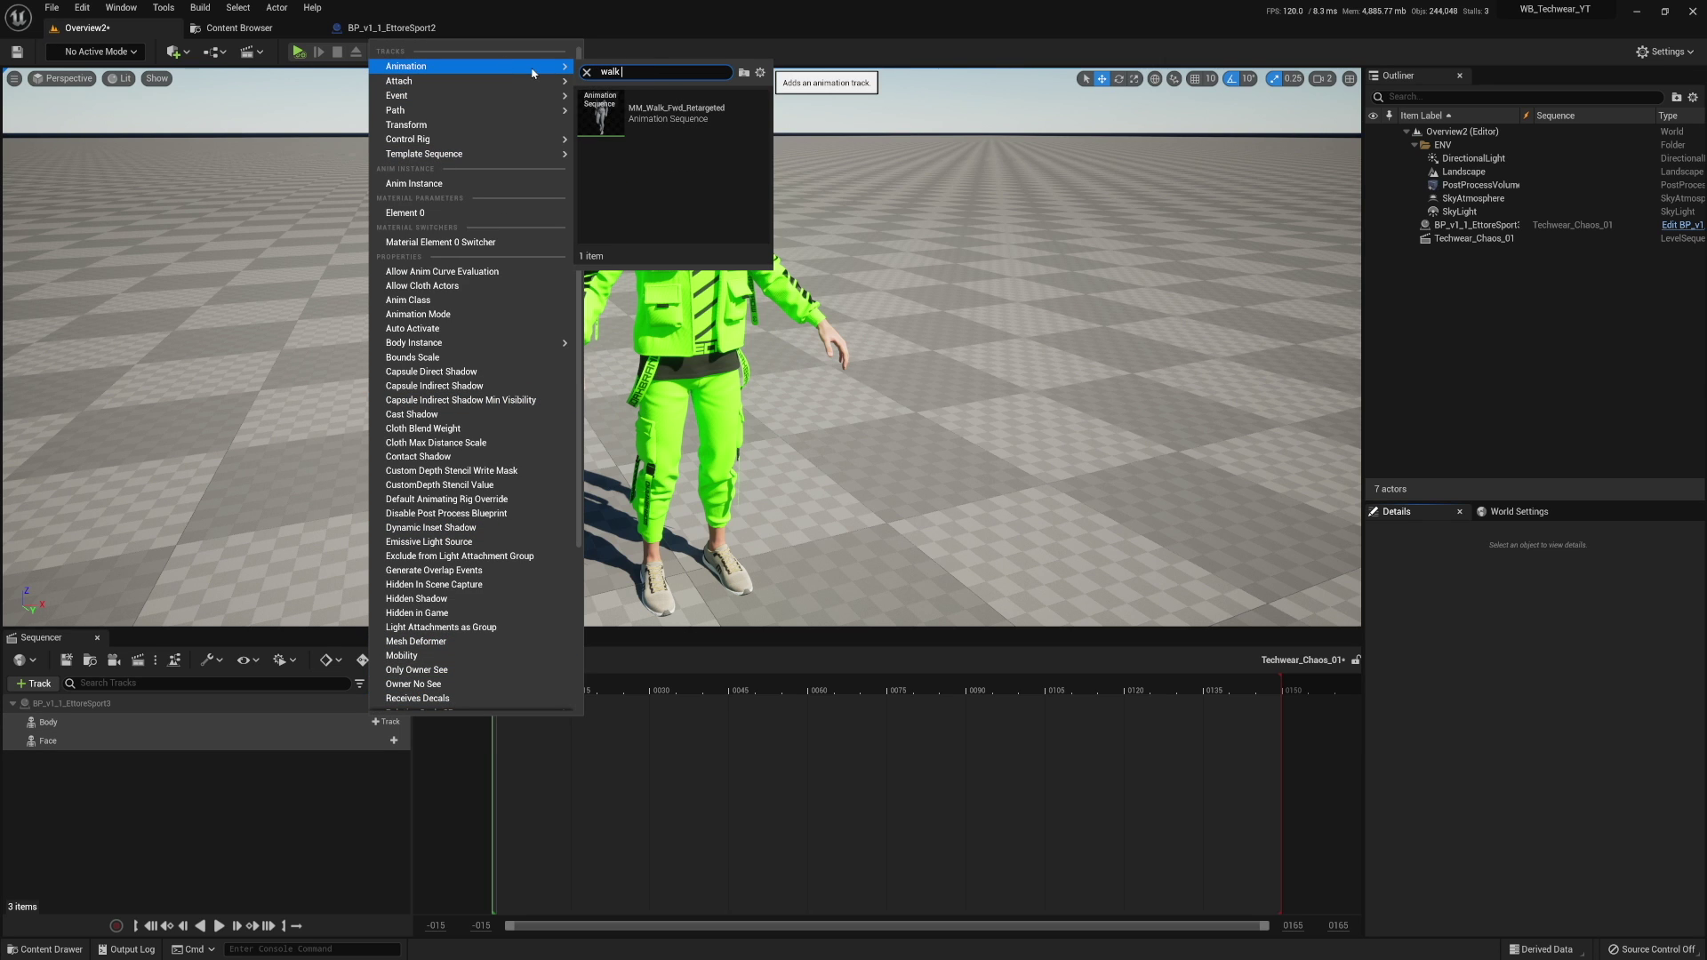
{"action": "left_click", "coordinate": [676, 113]}
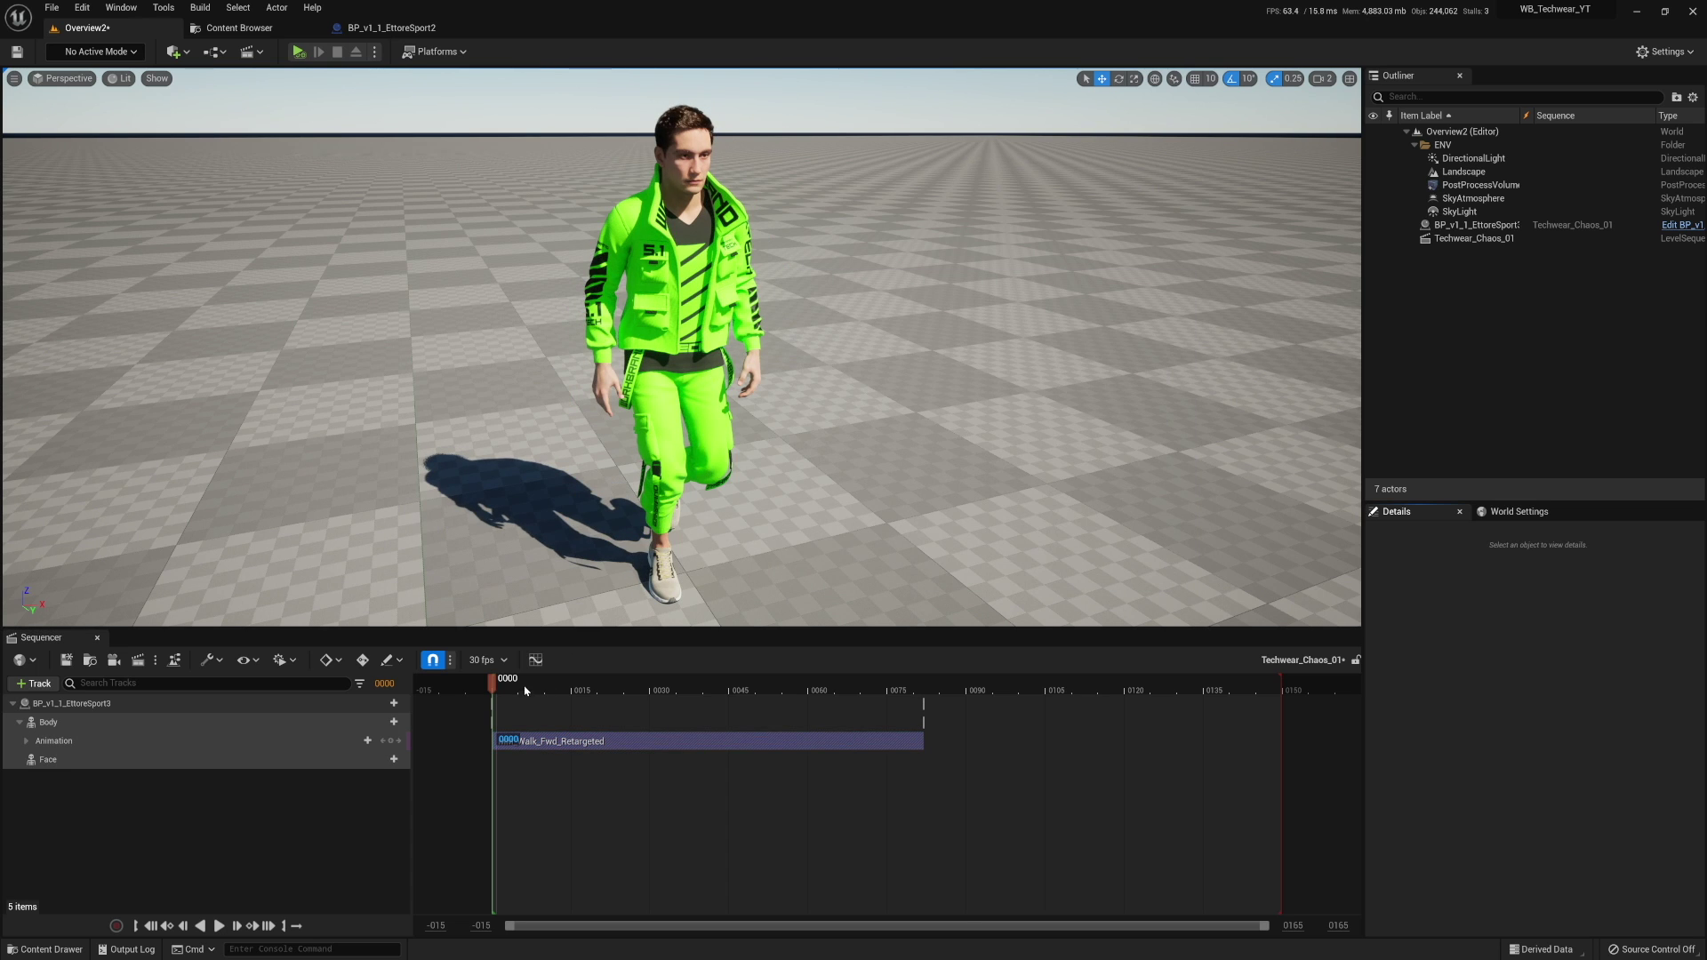
Scrub and play back the walk animation in the Sequencer timeline.
{"action": "left_click_drag", "start_coordinate": [524, 689], "coordinate": [786, 686]}
{"action": "left_click", "coordinate": [787, 687]}
{"action": "key", "text": "Up"}
{"action": "key", "text": "space"}
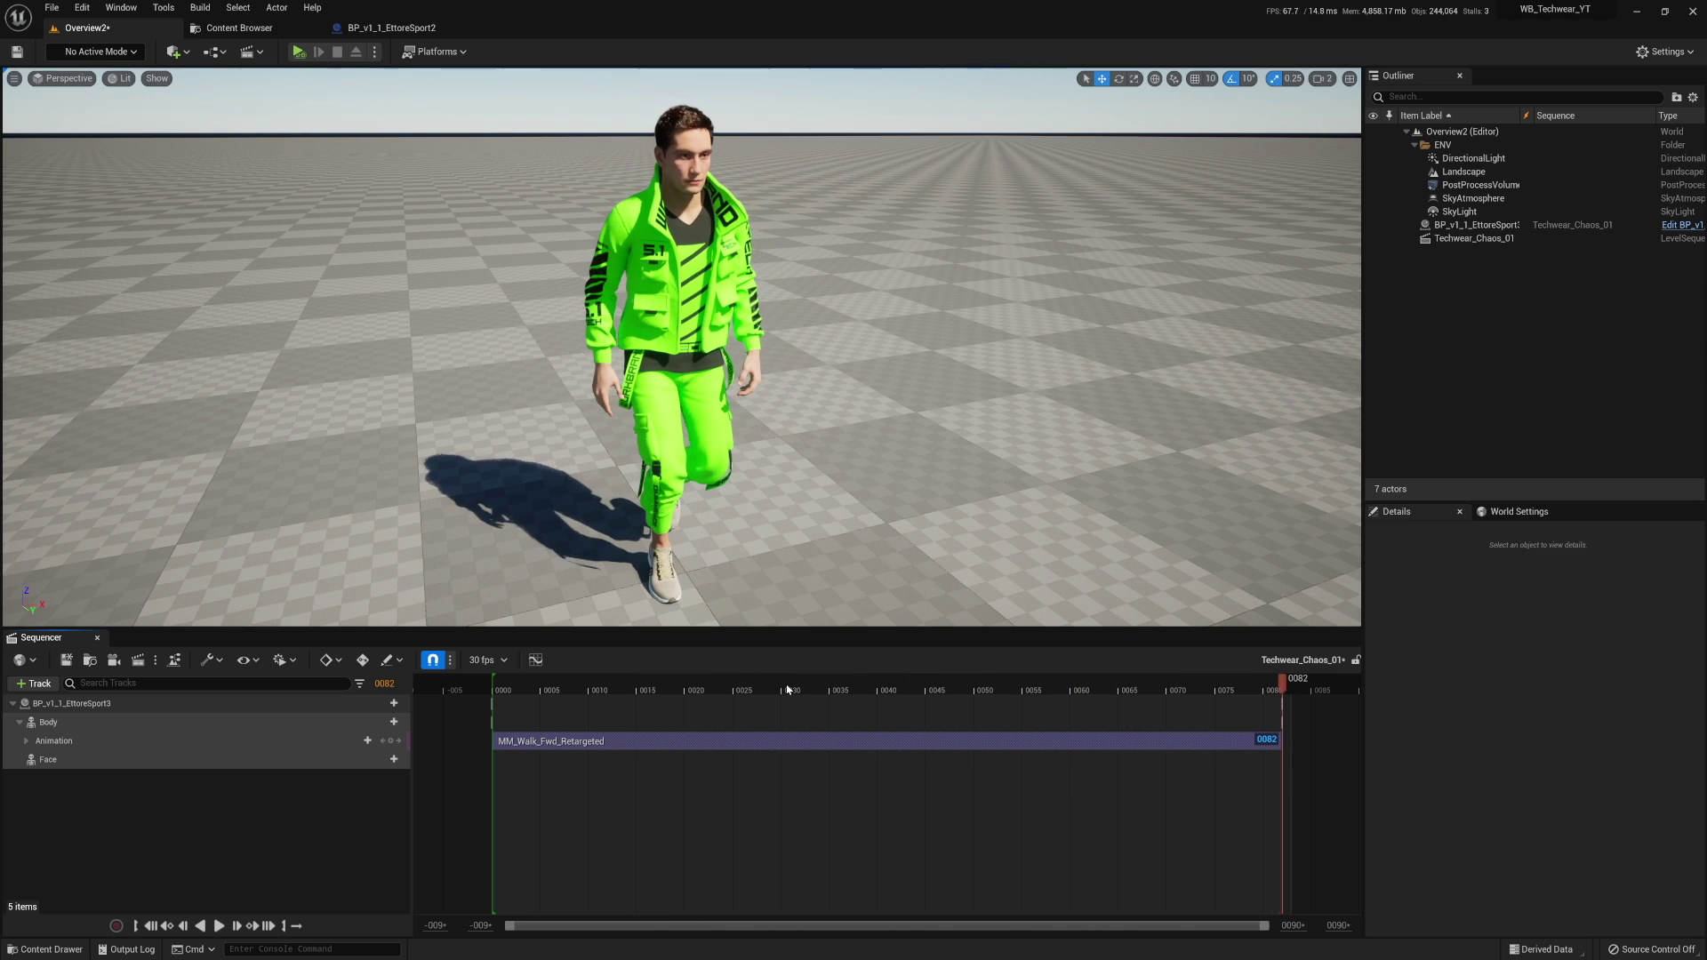
{"action": "key", "text": "space"}
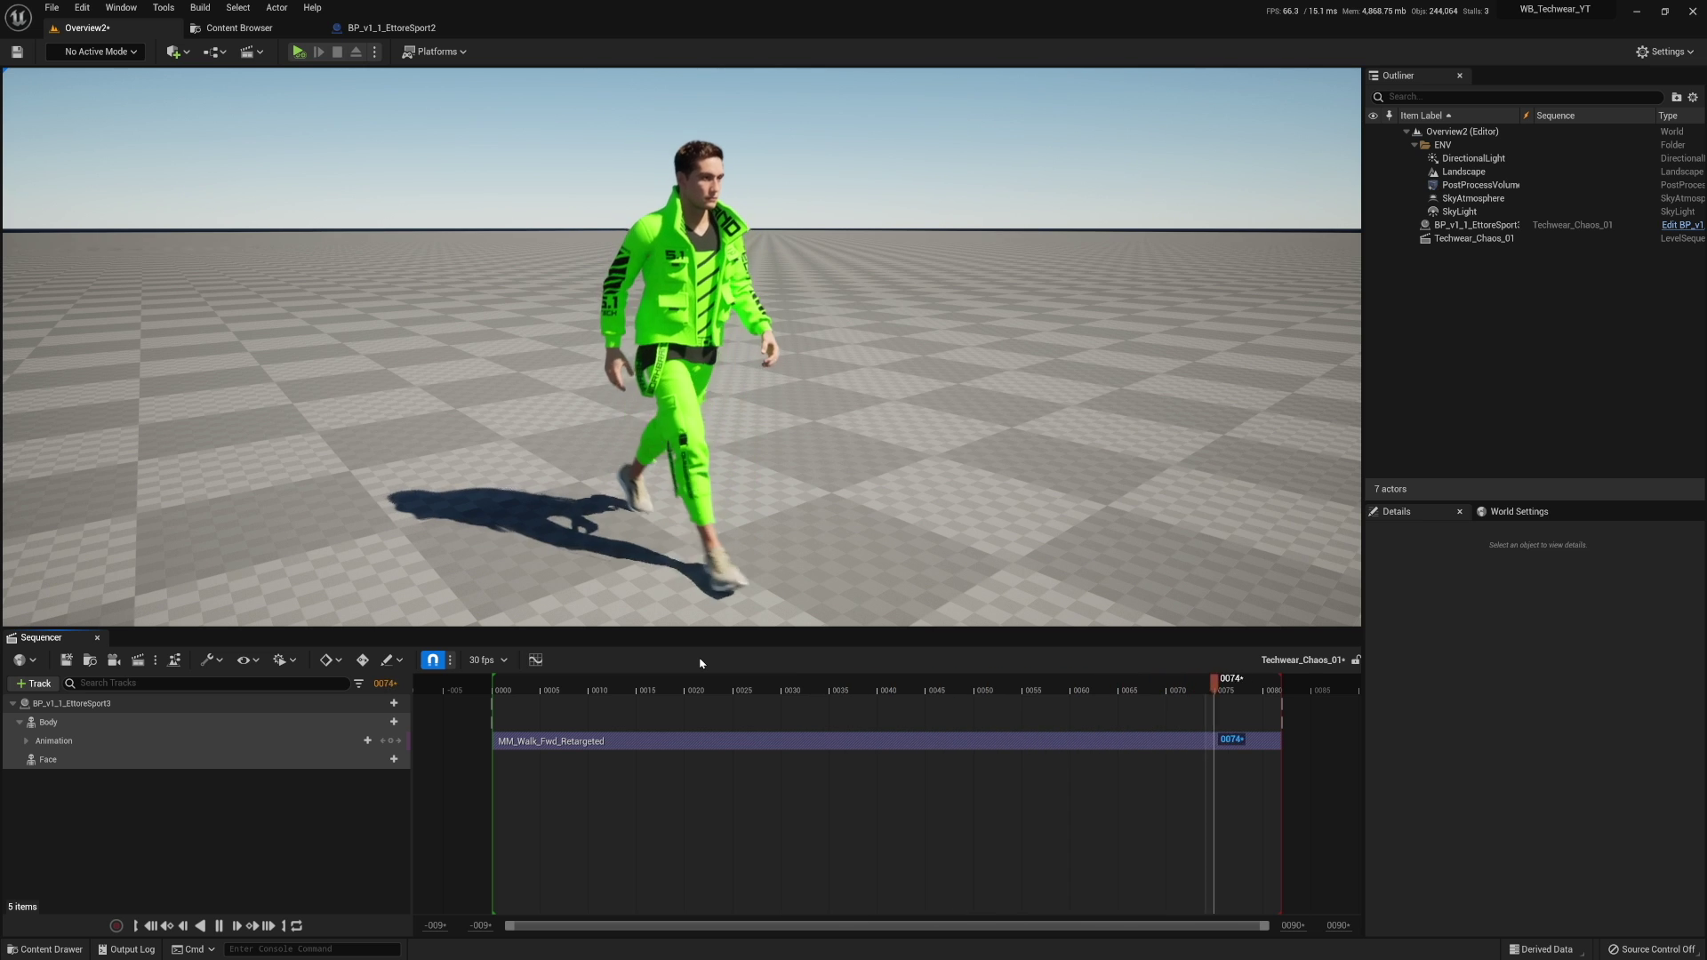
{"action": "key", "text": "space"}
Save the Techwear_Chaos_01 sequence, reframe the view, and show the DemoContent assets in the Content Browser.
{"action": "left_click", "coordinate": [65, 660]}
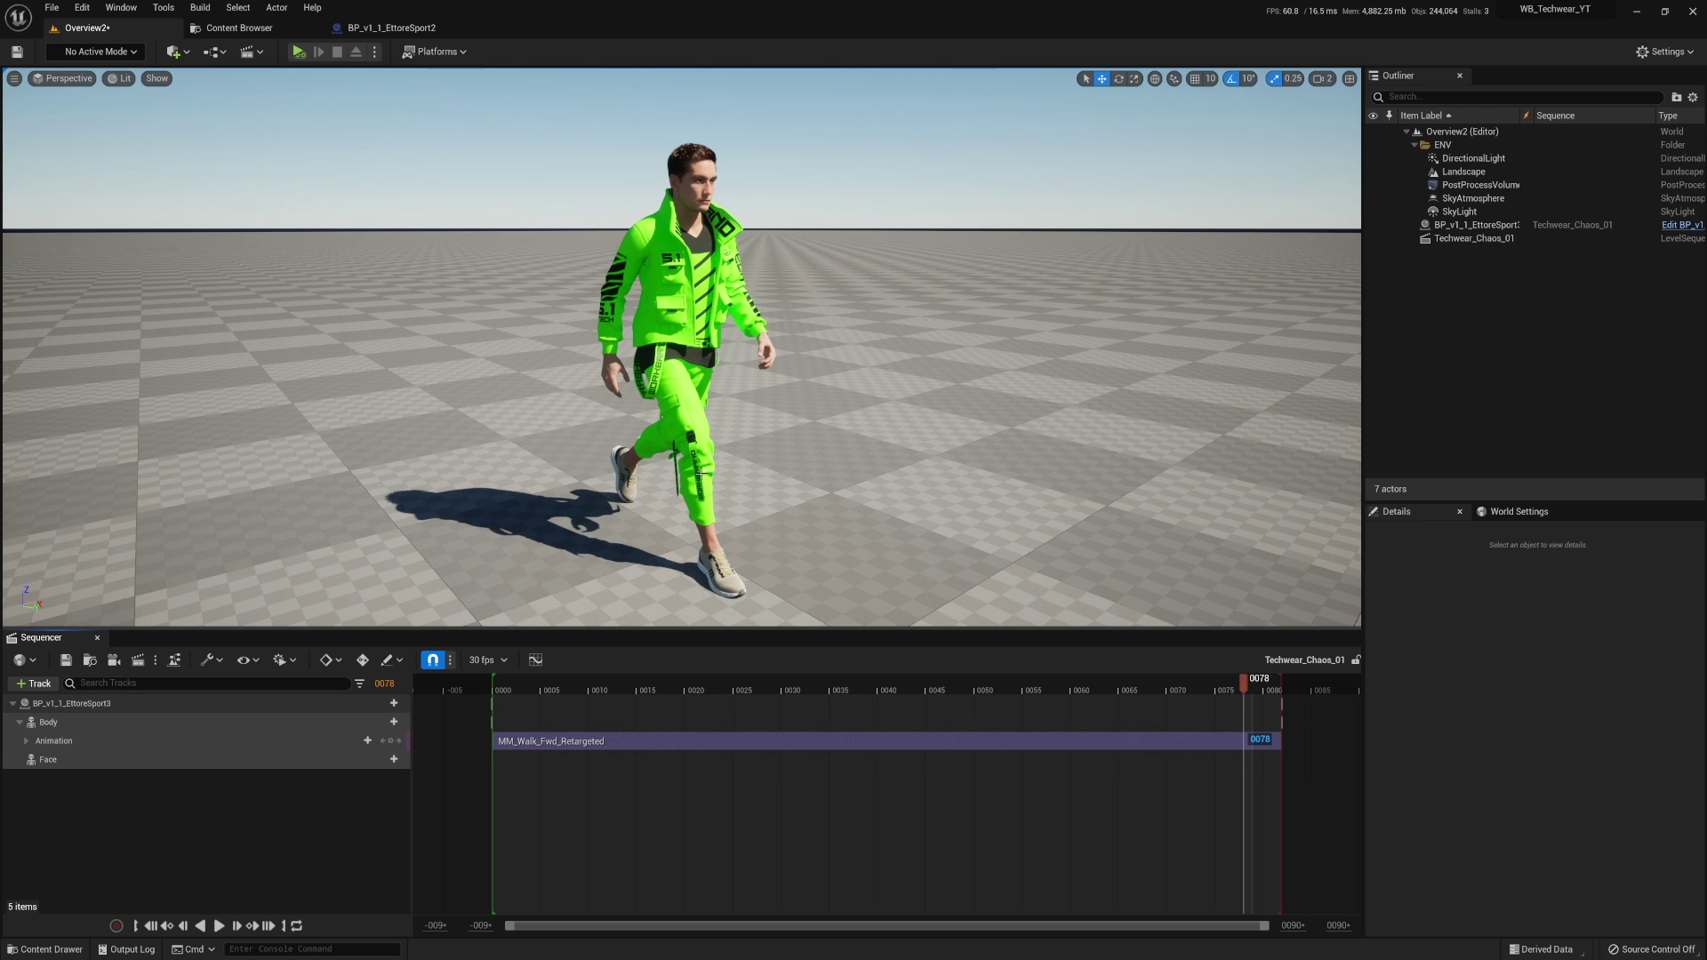
{"action": "right_click_drag", "start_coordinate": [681, 355], "coordinate": [681, 329]}
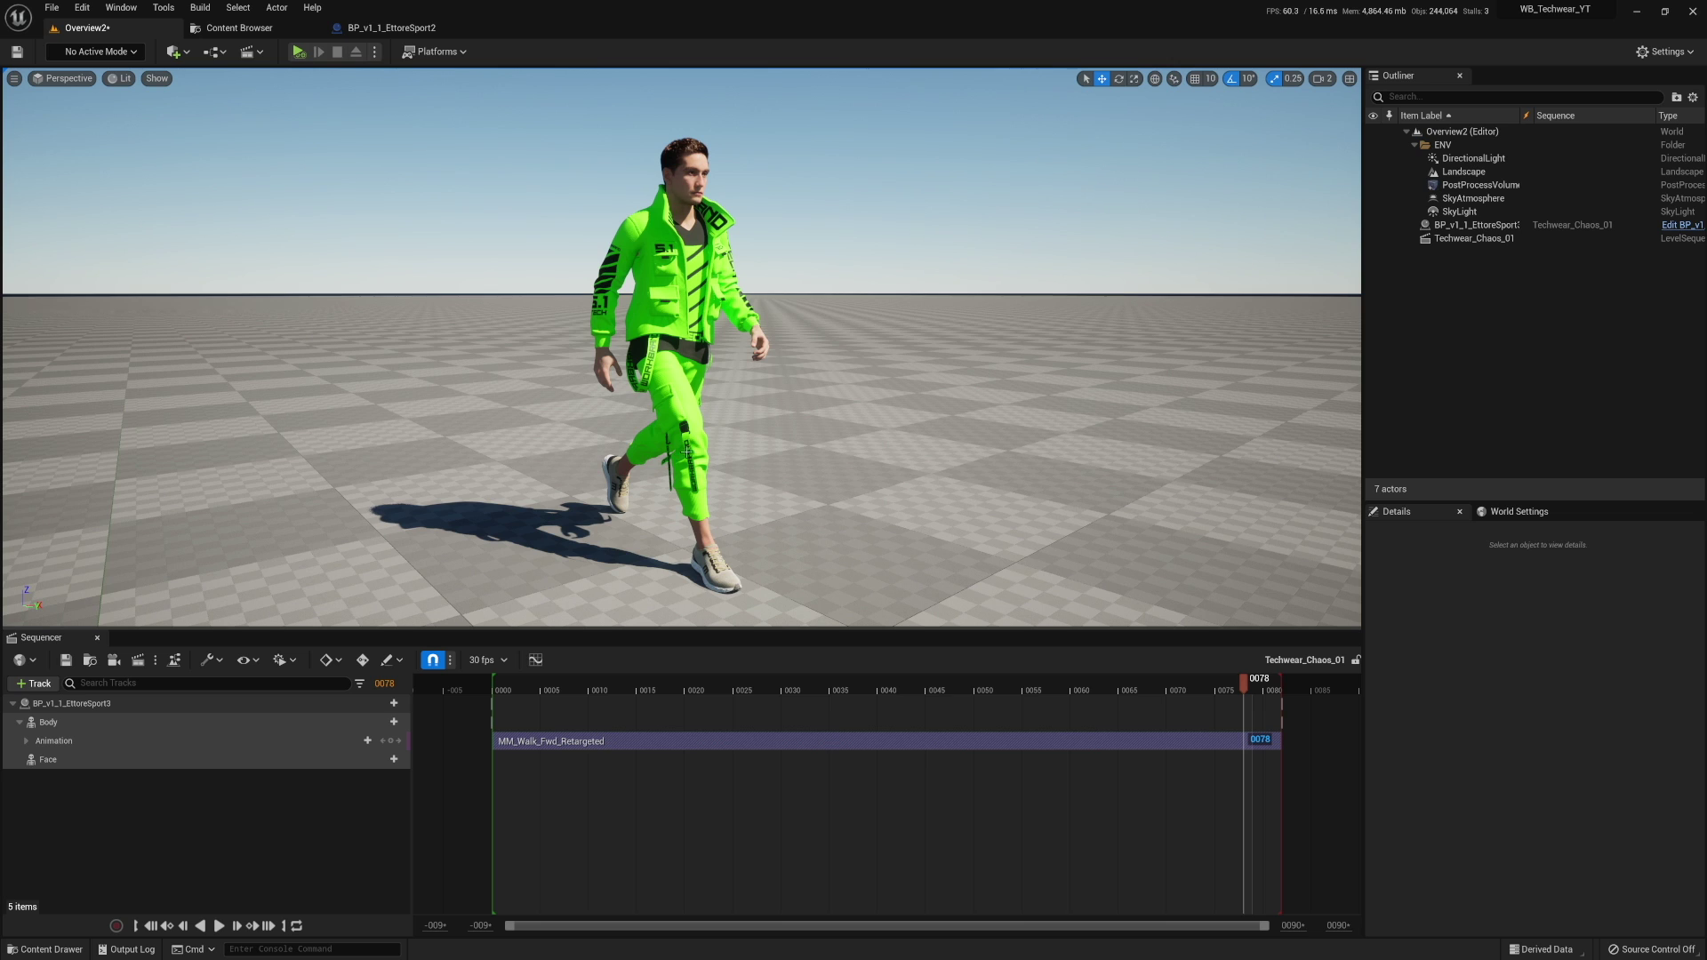
{"action": "left_click", "coordinate": [239, 28]}
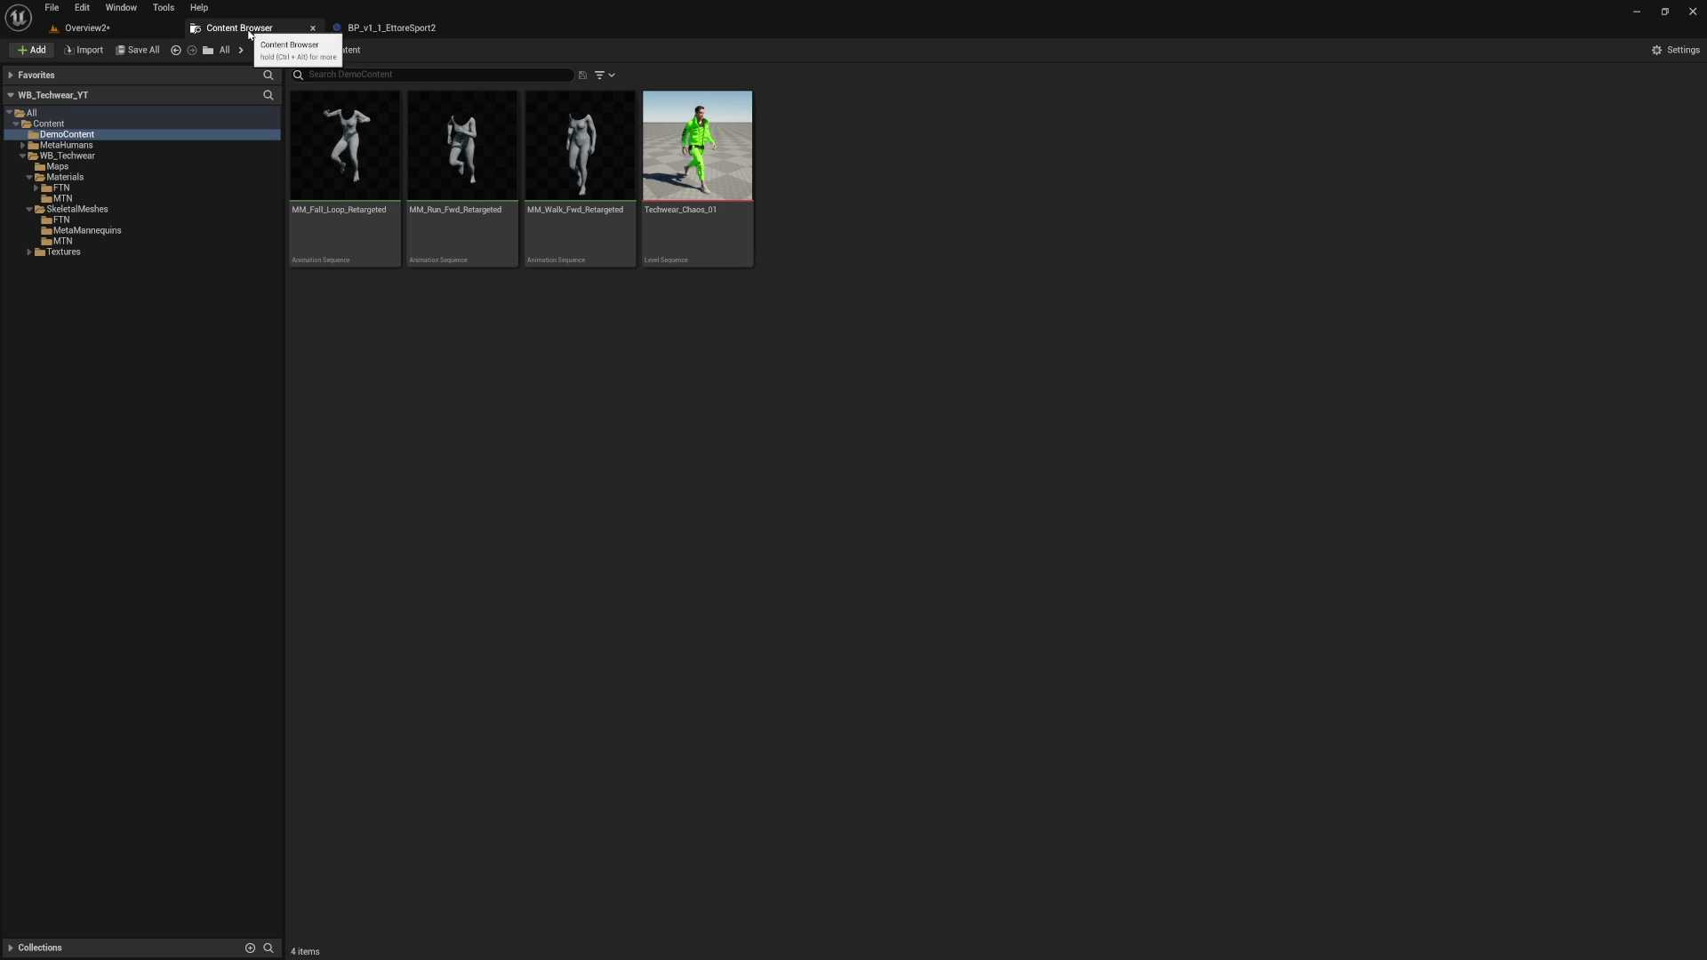
Browse to SkeletalMeshes > MTN and open the SK_MTNBottomsType02Chaos and SK_MTNTopsType03Chaos meshes.
{"action": "left_click", "coordinate": [88, 200]}
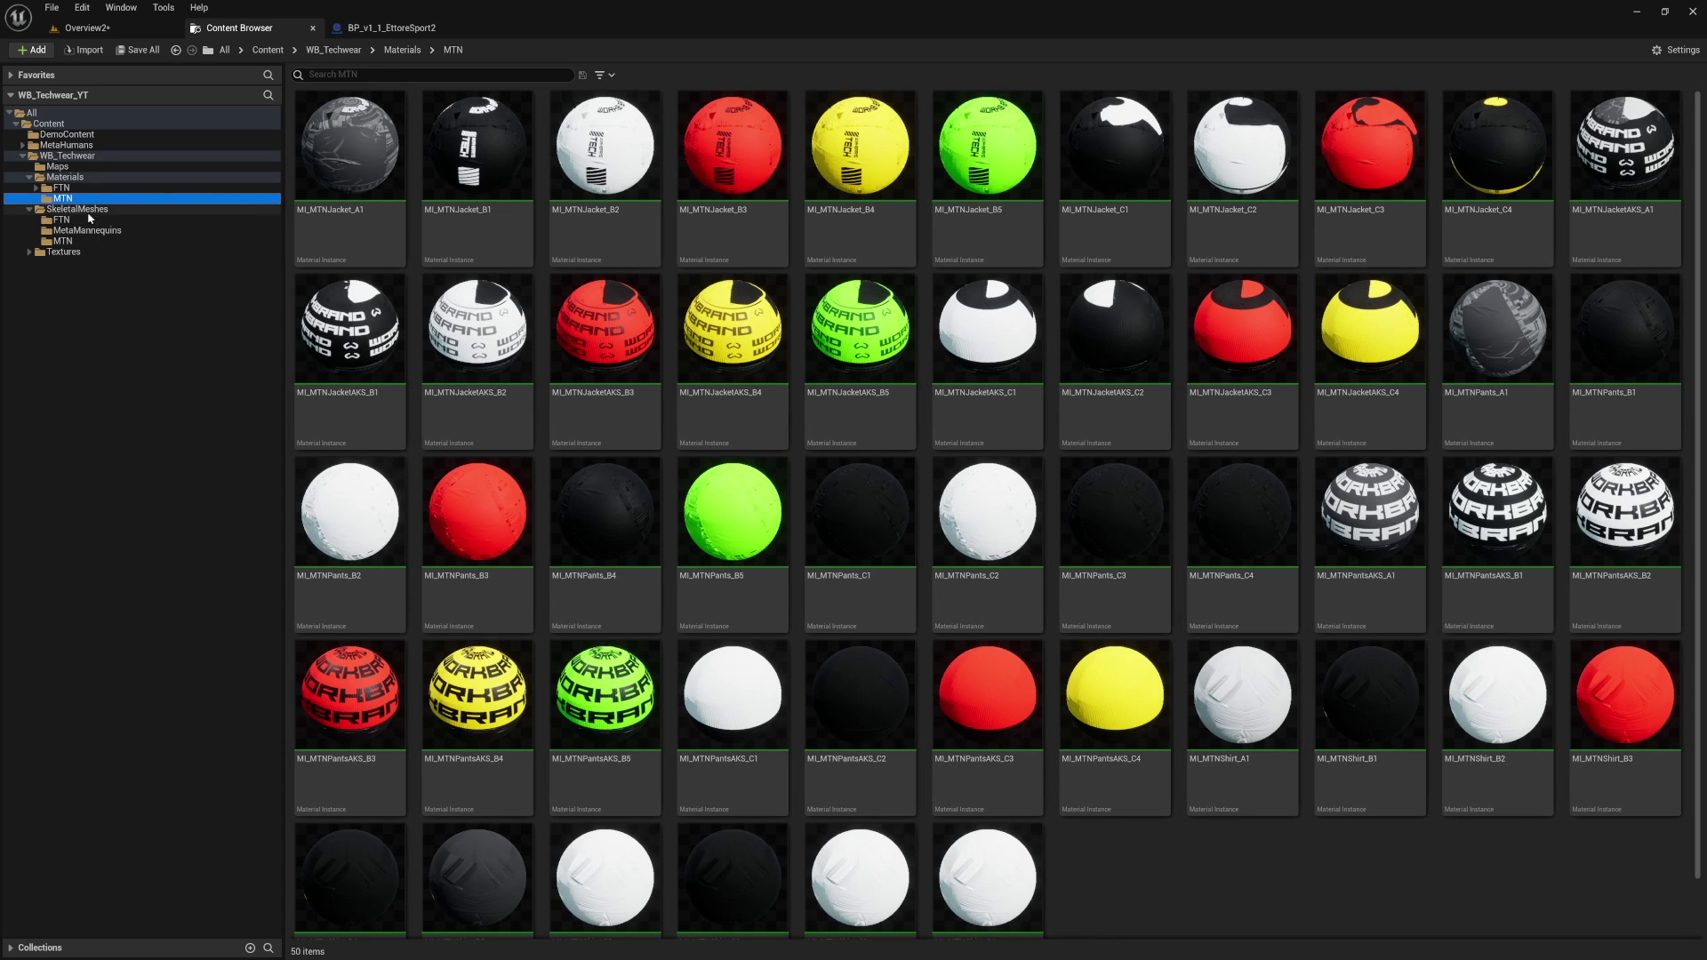
{"action": "left_click", "coordinate": [78, 209]}
{"action": "left_click", "coordinate": [89, 232]}
{"action": "left_click", "coordinate": [62, 241]}
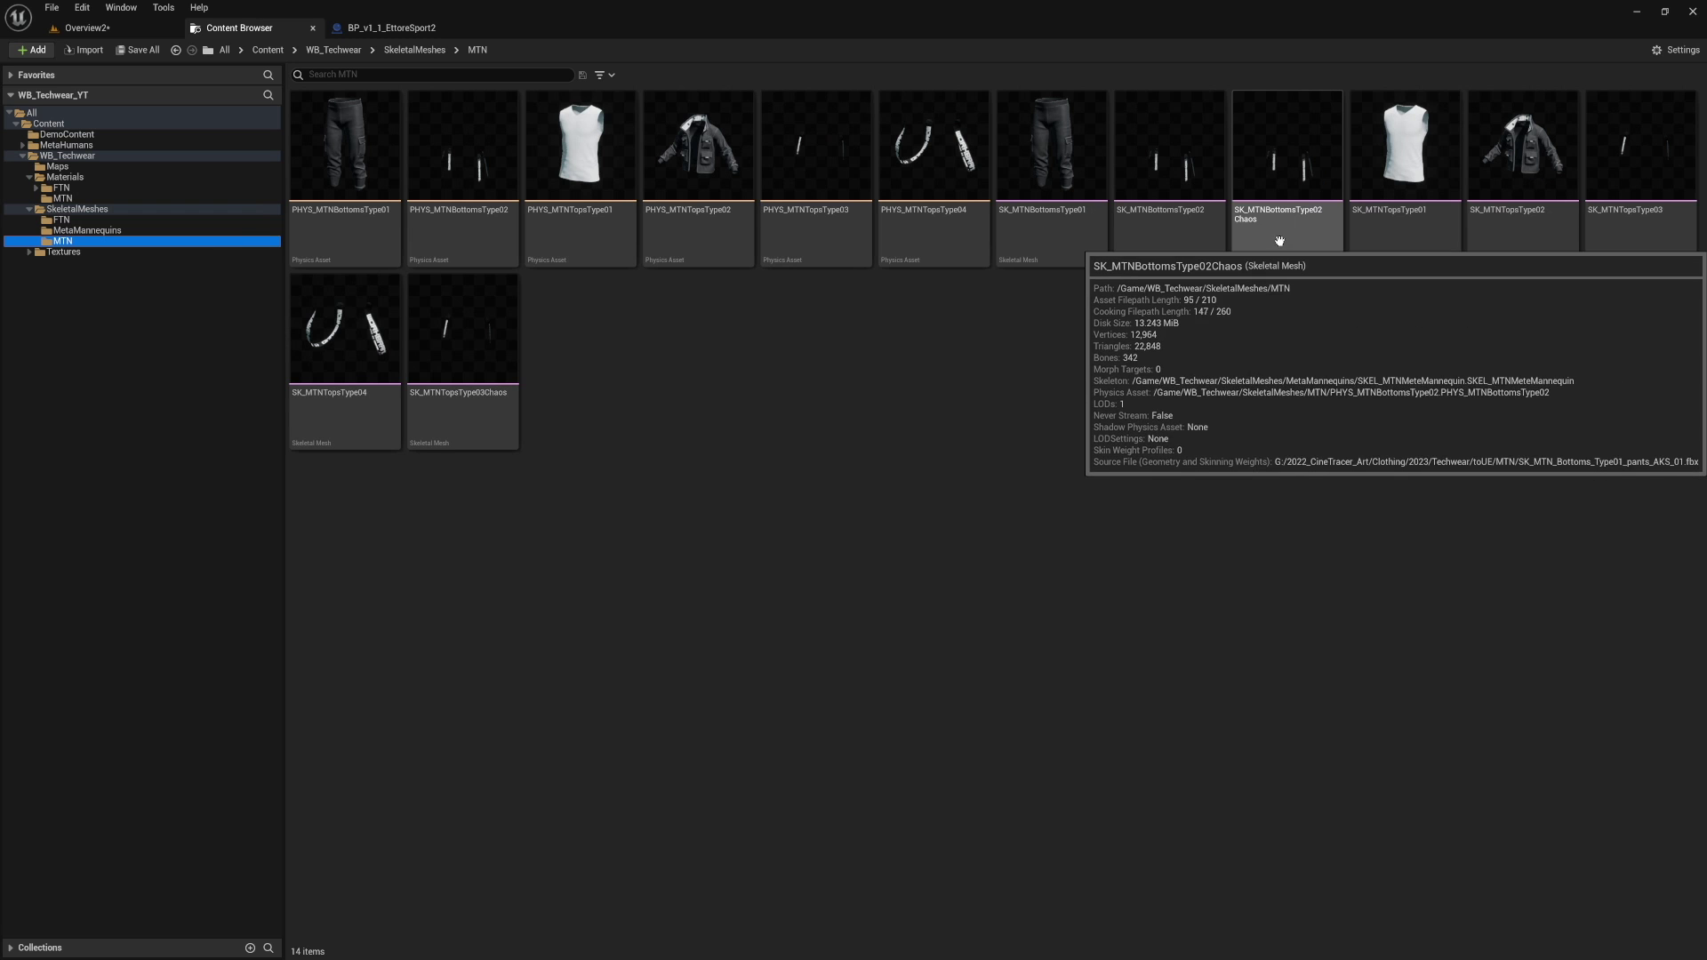
{"action": "left_click", "coordinate": [1290, 160]}
{"action": "double_click", "coordinate": [1290, 160]}
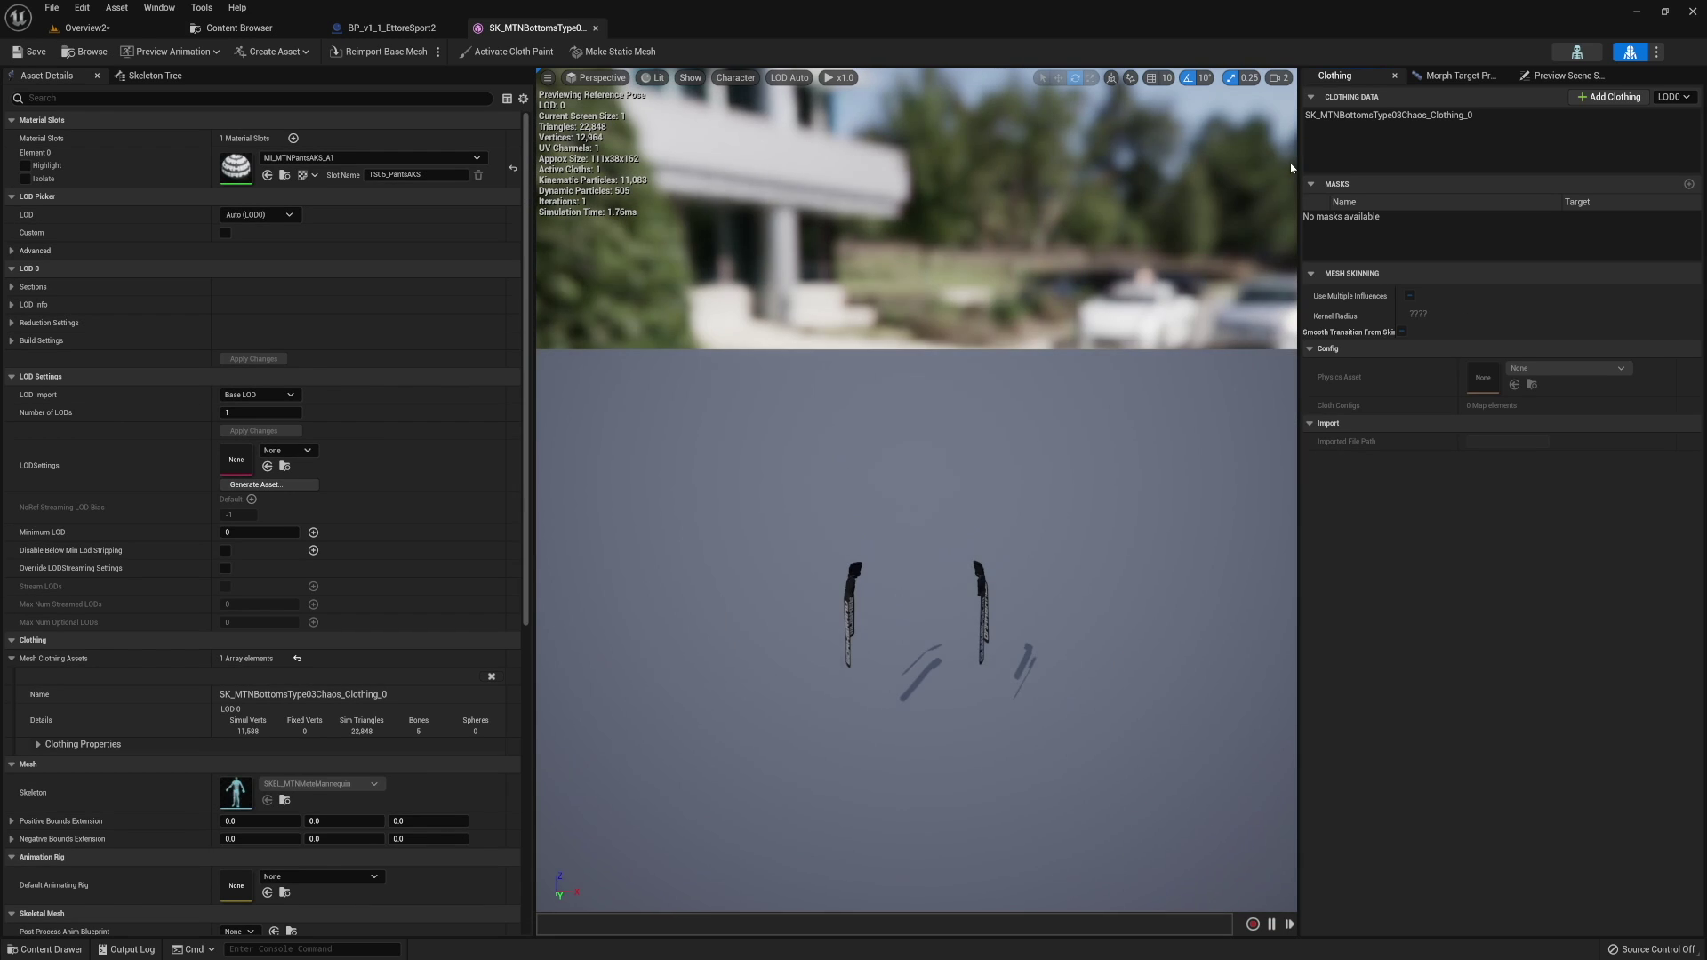
{"action": "left_click", "coordinate": [287, 34]}
{"action": "double_click", "coordinate": [472, 302]}
Toggle Activate Cloth Paint on both meshes, save SK_MTNTopsType03Chaos, and return to Overview2.
{"action": "left_click", "coordinate": [533, 28]}
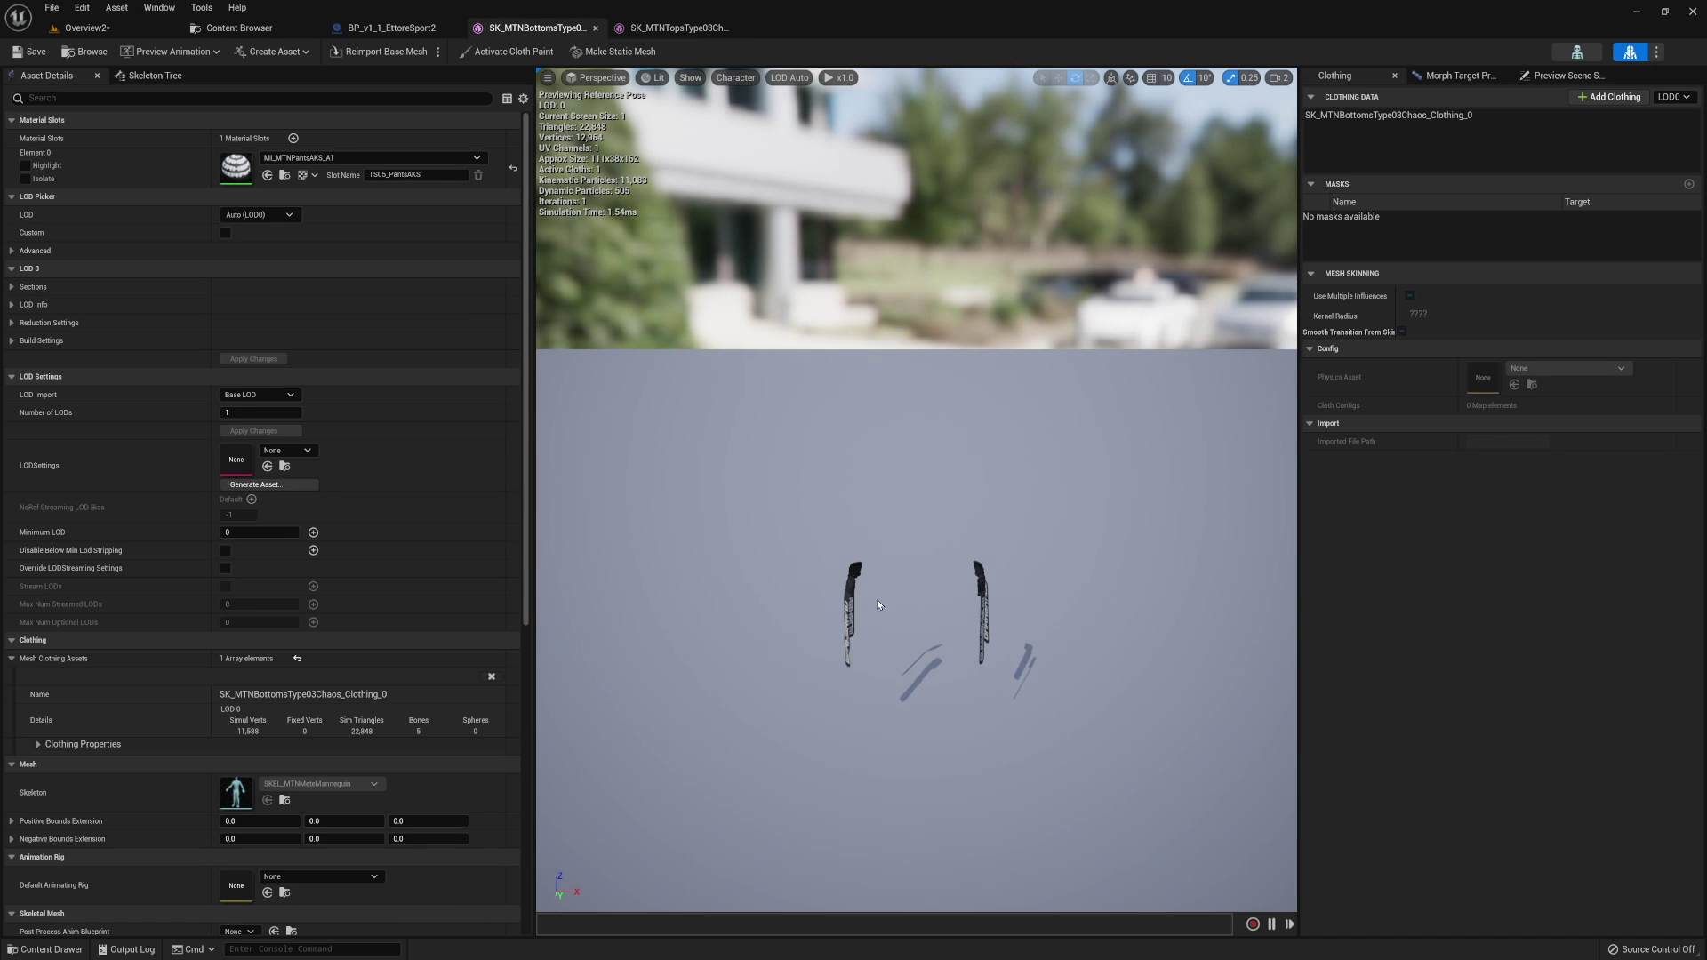
{"action": "key", "text": "ctrl+Tab"}
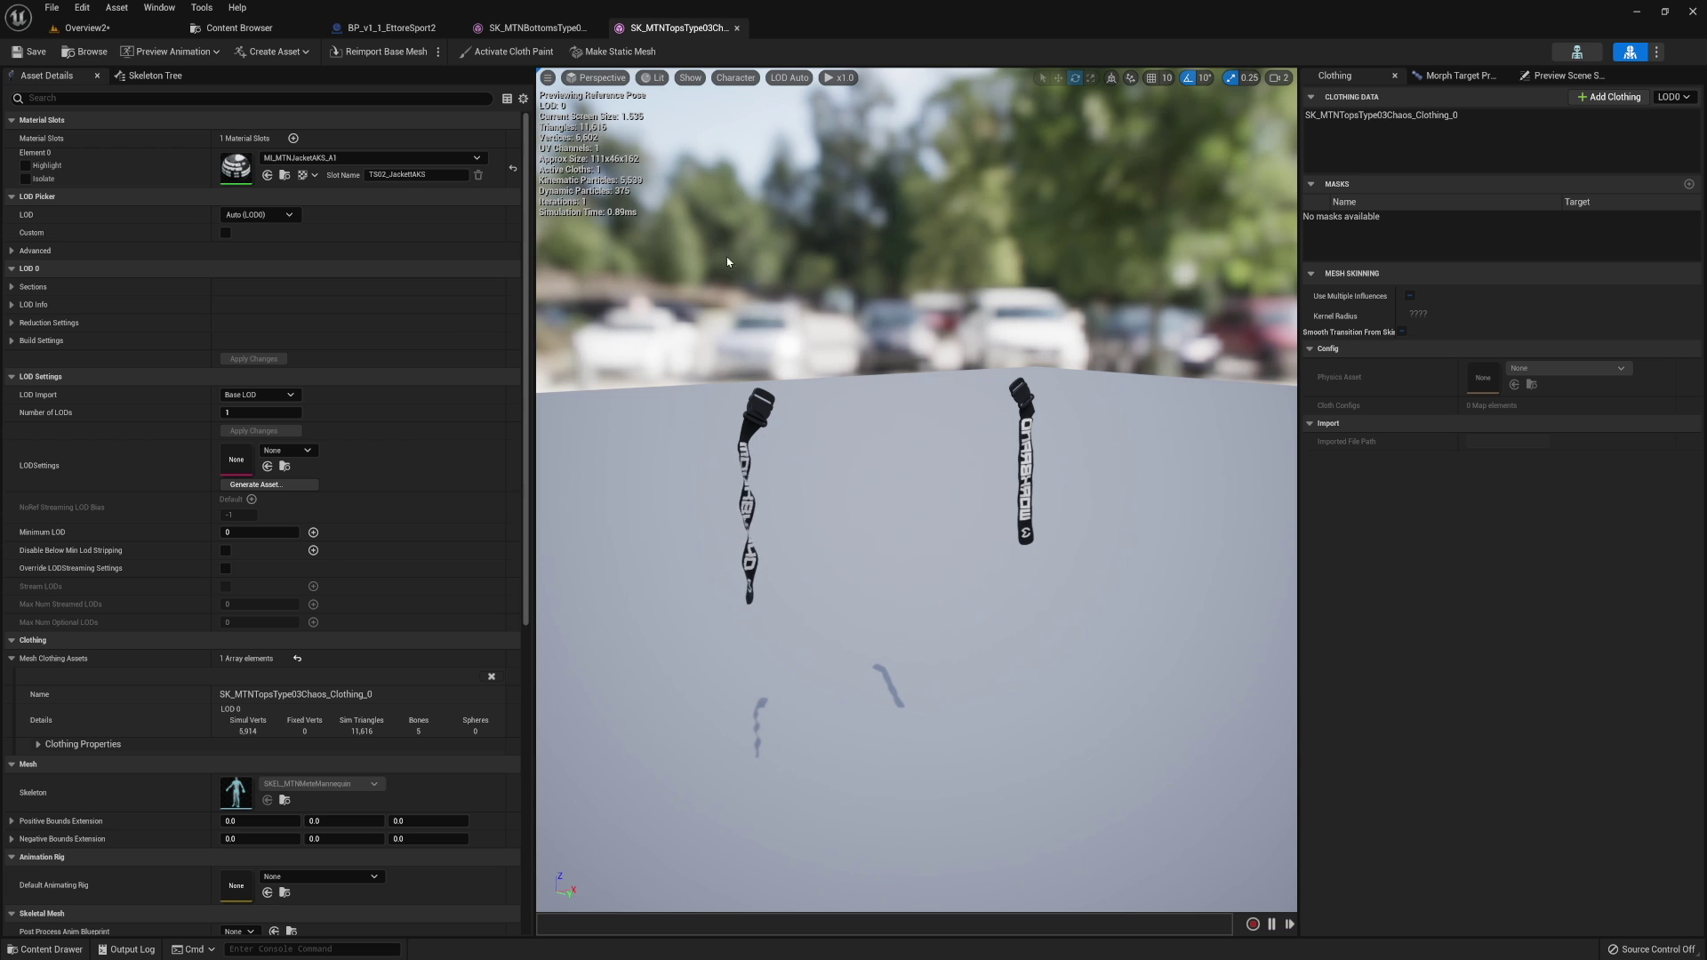
{"action": "left_click", "coordinate": [510, 55]}
{"action": "left_click", "coordinate": [520, 56]}
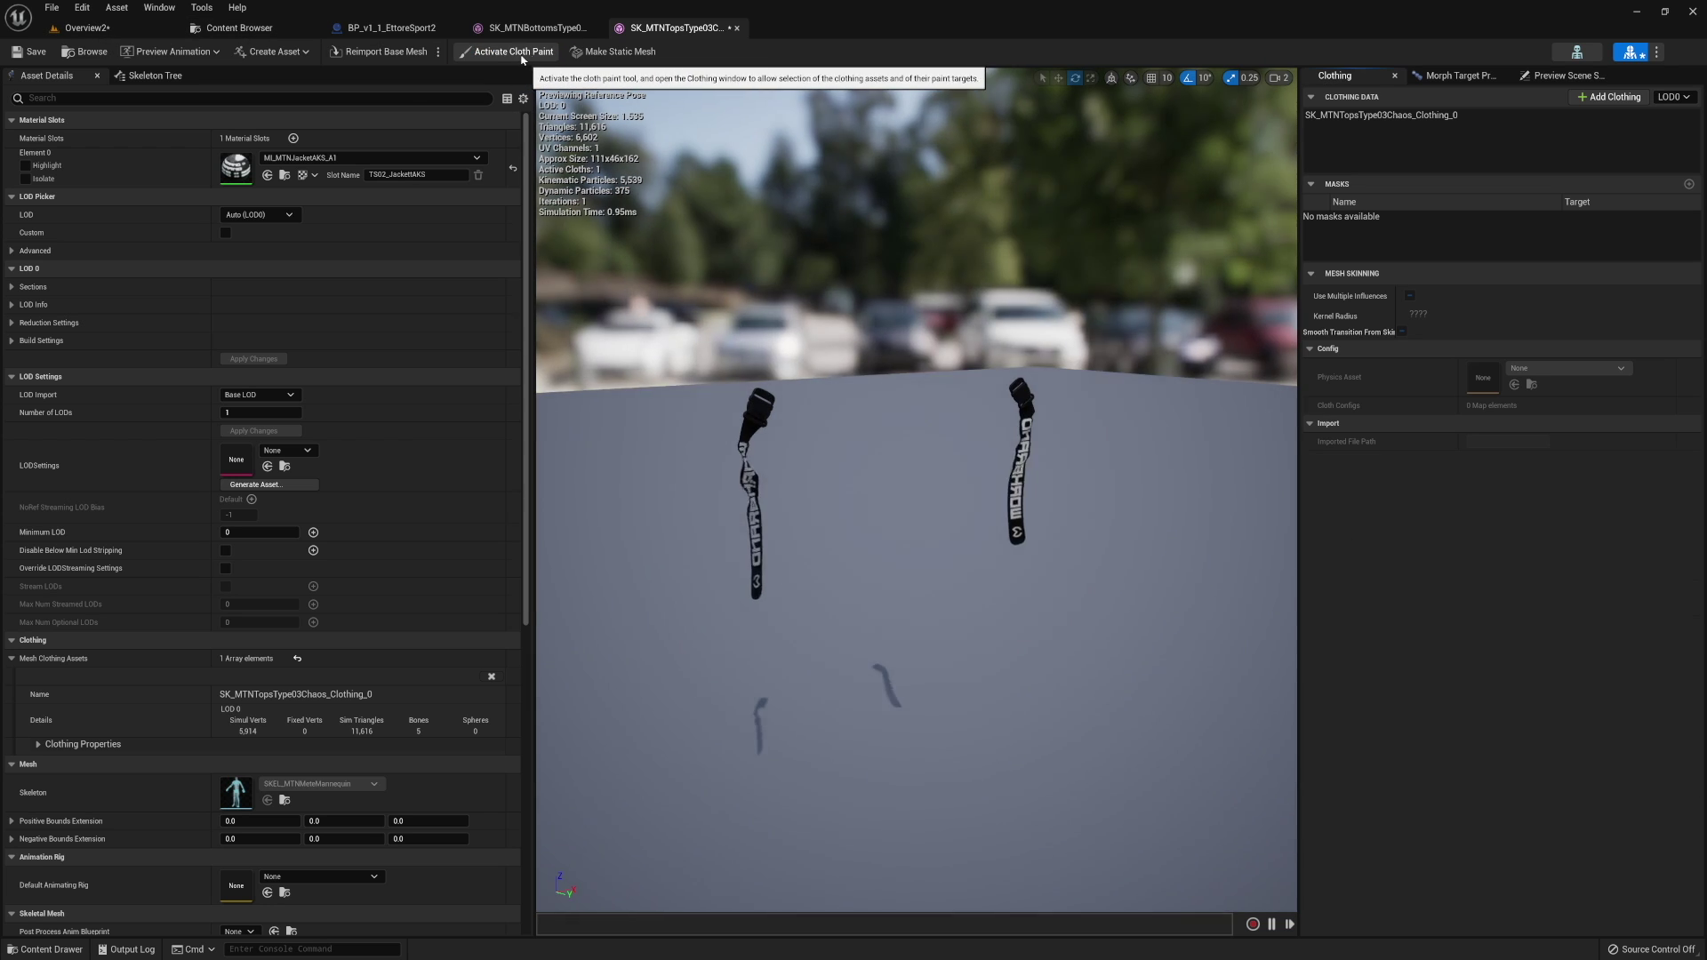
{"action": "left_click", "coordinate": [534, 27]}
{"action": "left_click", "coordinate": [525, 53]}
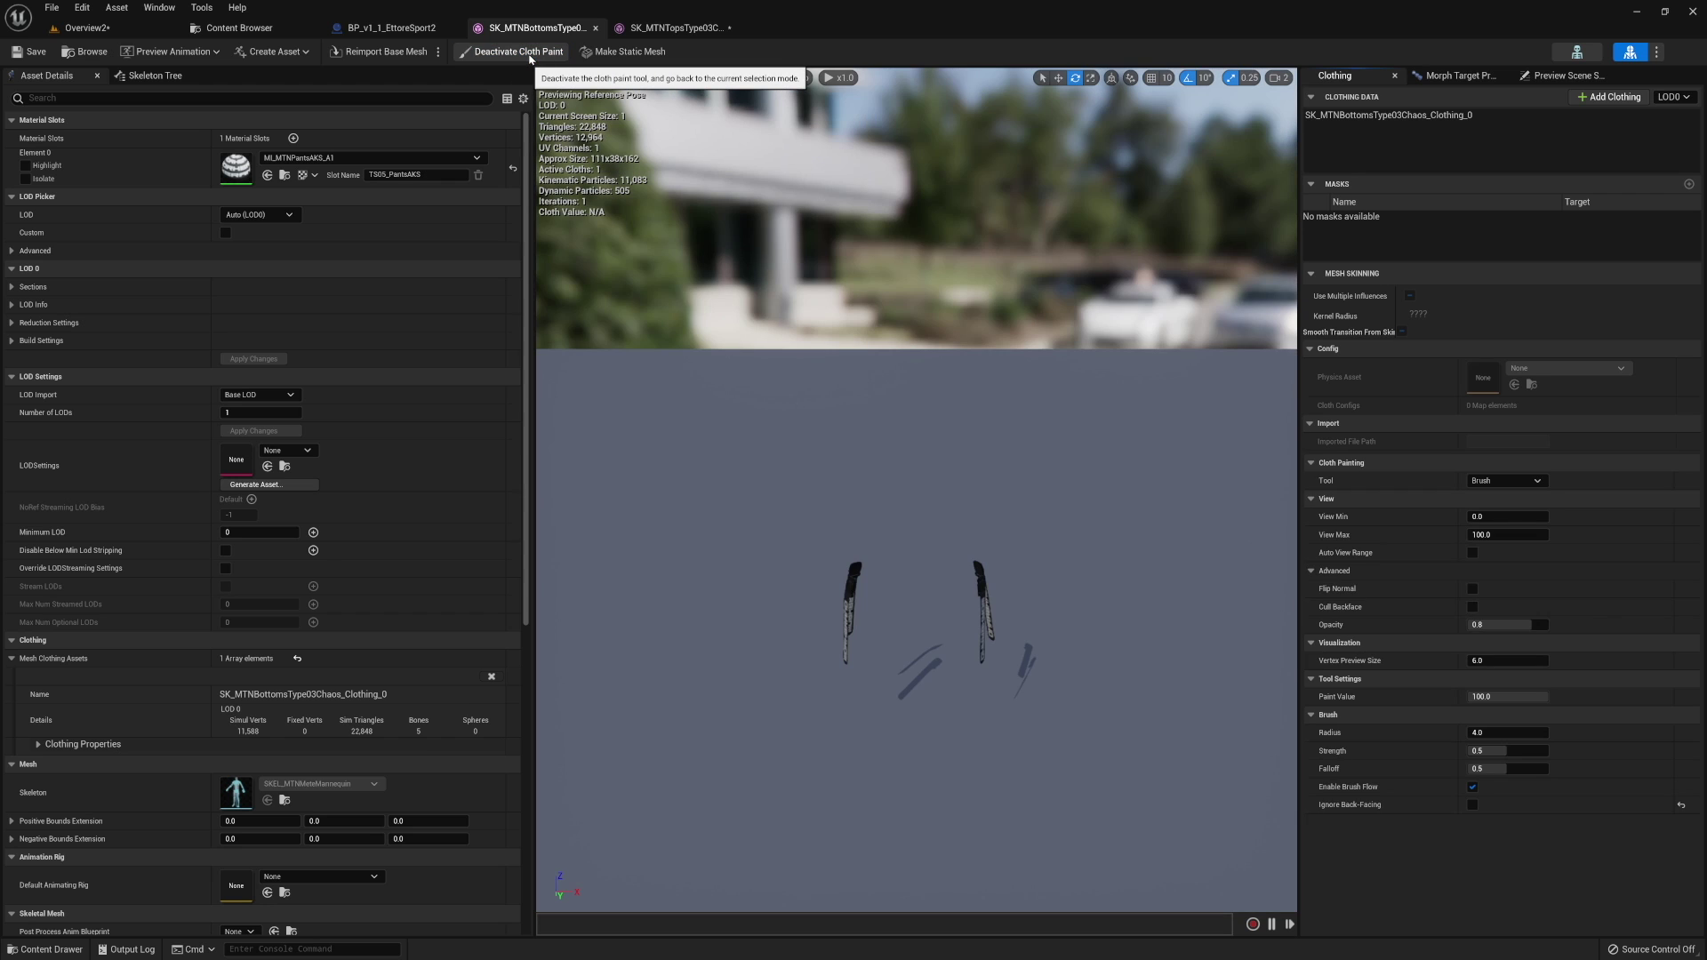
{"action": "left_click", "coordinate": [519, 51]}
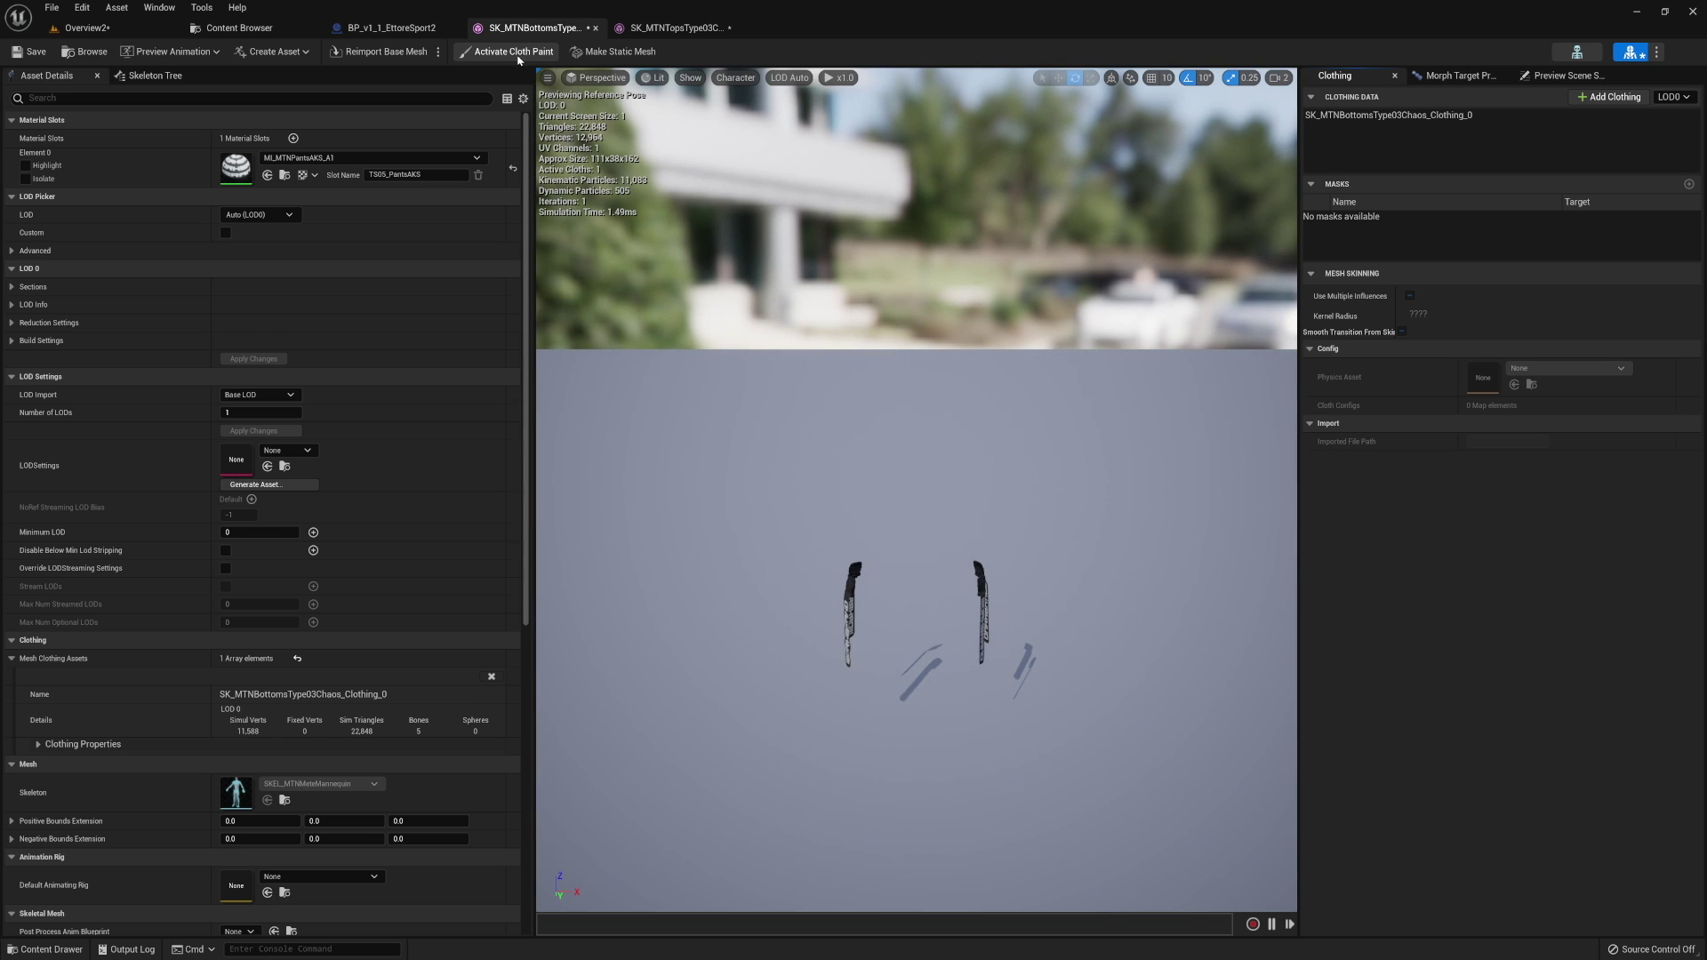
{"action": "key", "text": "ctrl+shift+s"}
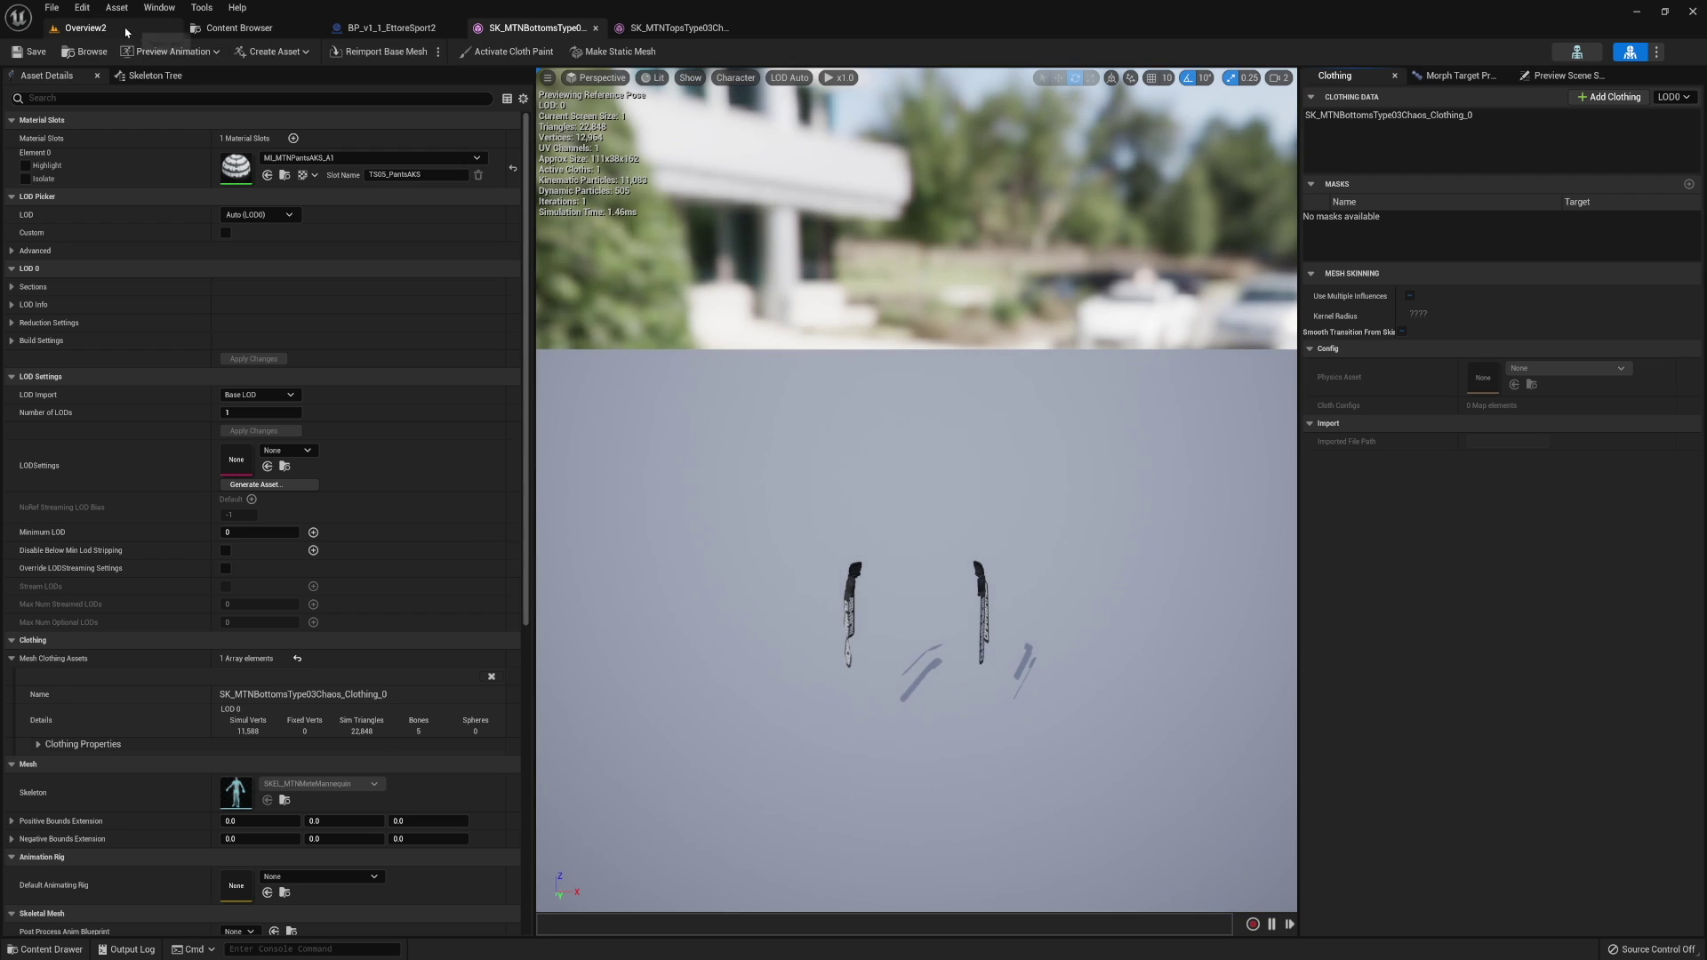
{"action": "left_click", "coordinate": [85, 27]}
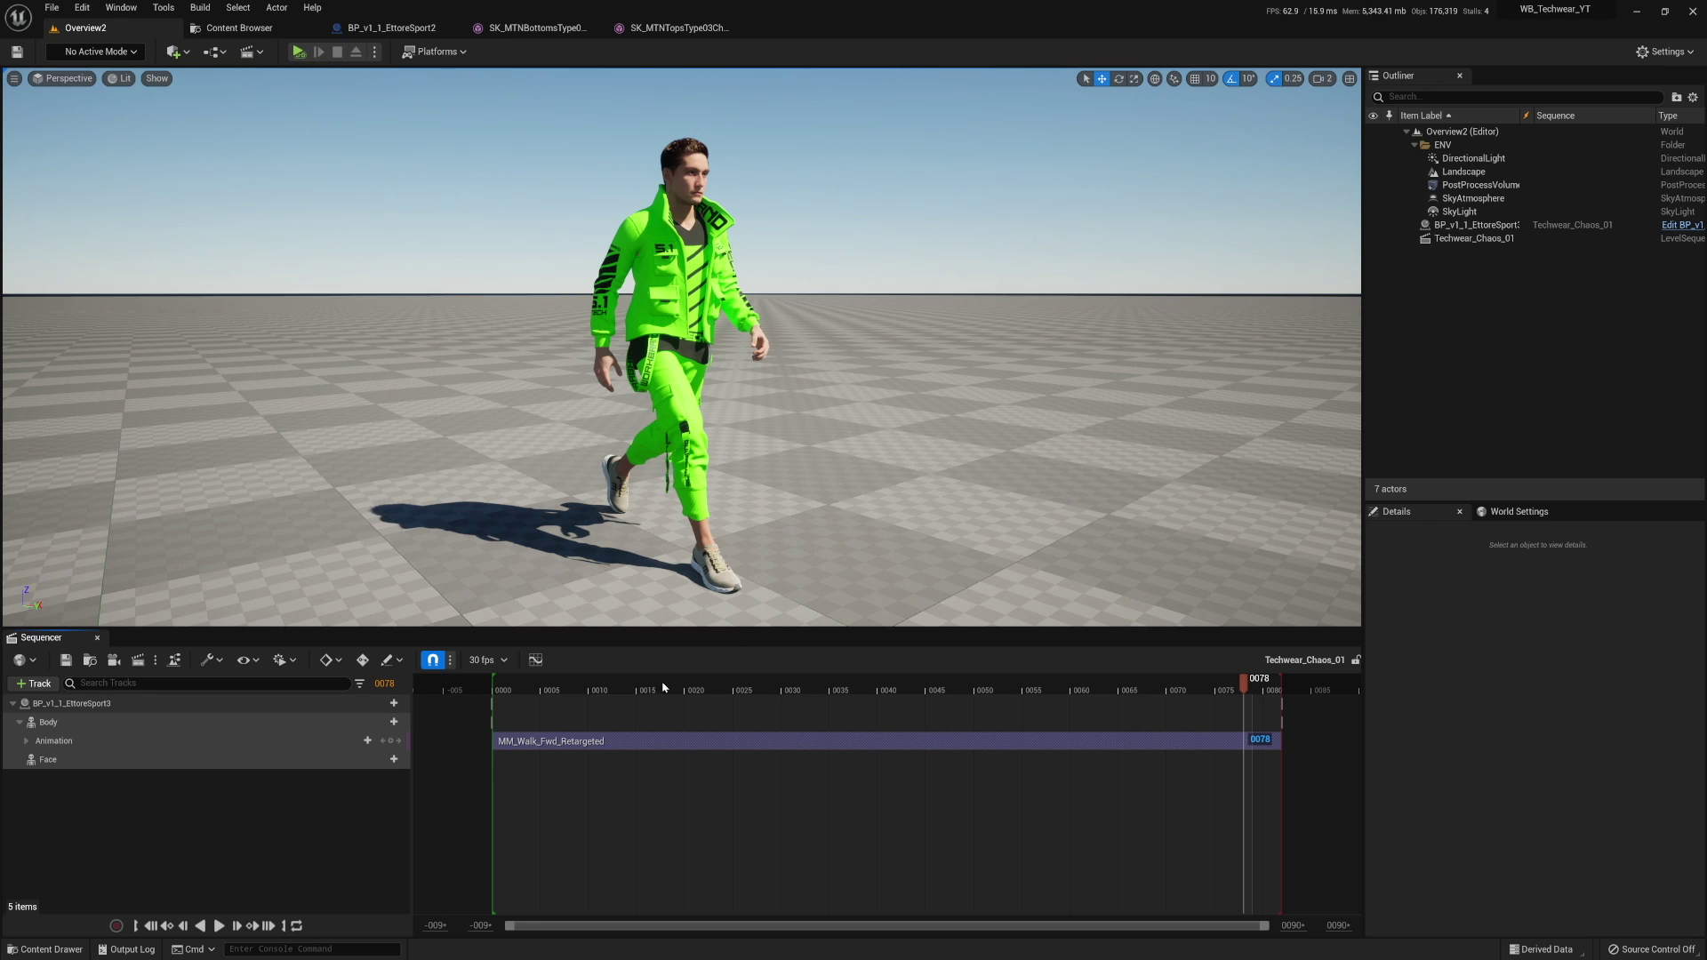
{"action": "left_click_drag", "start_coordinate": [644, 690], "coordinate": [675, 691]}
{"action": "key", "text": "space"}
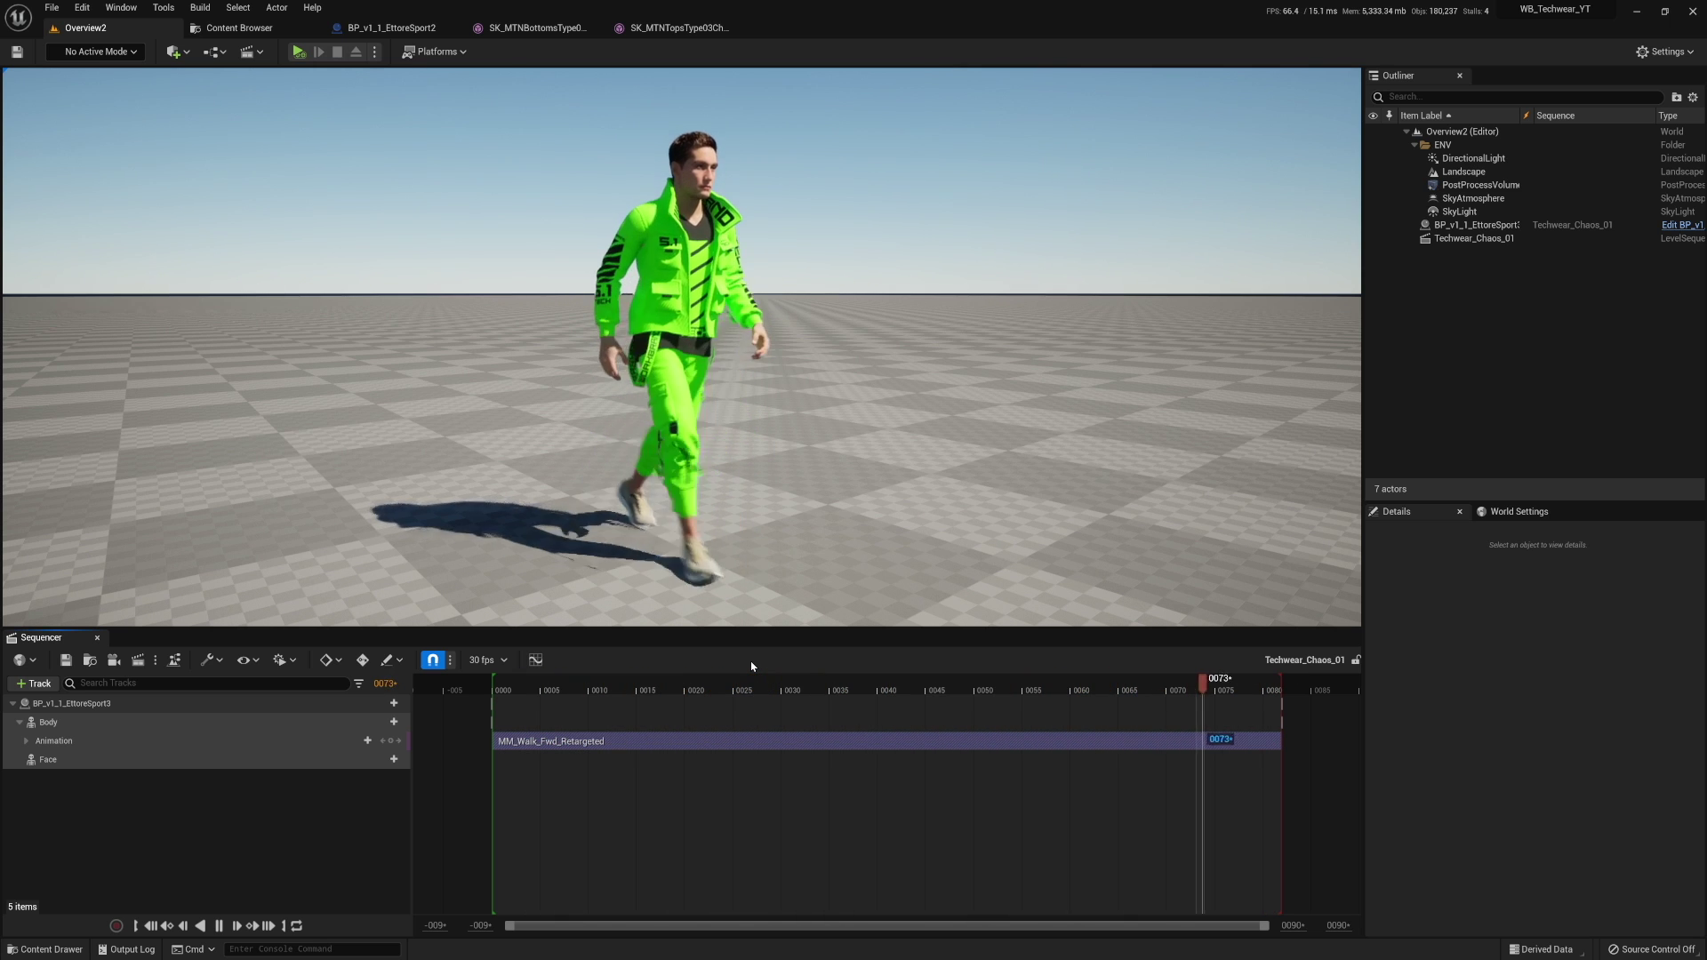
{"action": "key", "text": "space"}
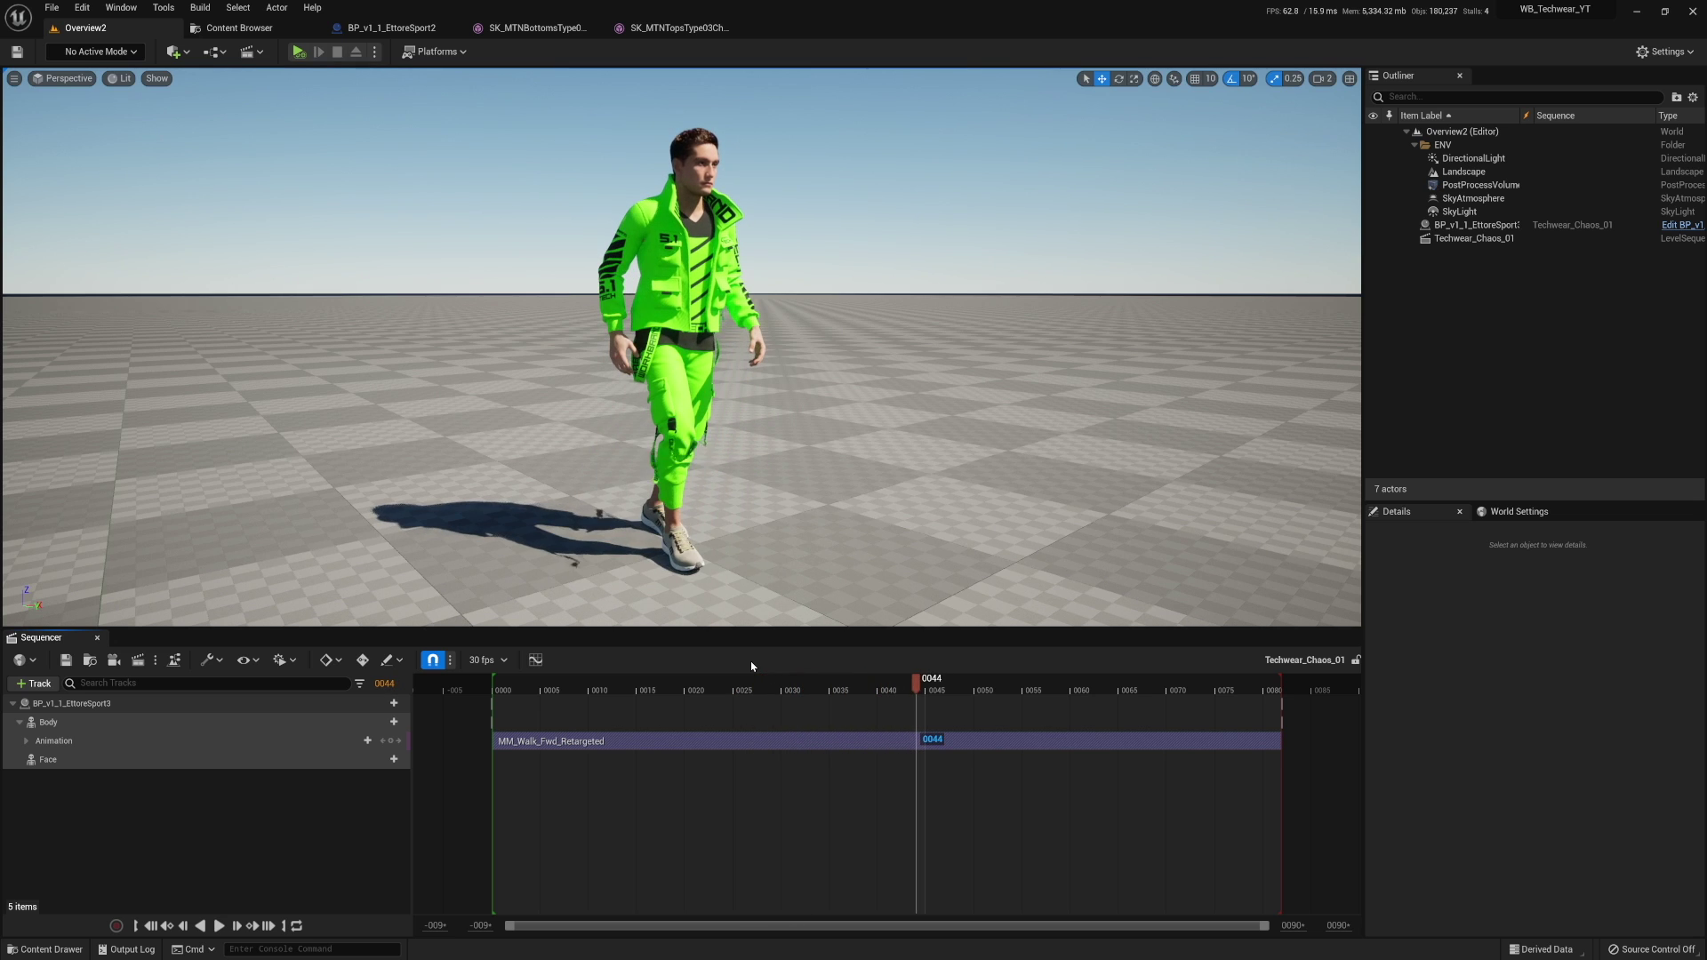
{"action": "left_click_drag", "start_coordinate": [615, 686], "coordinate": [493, 687]}
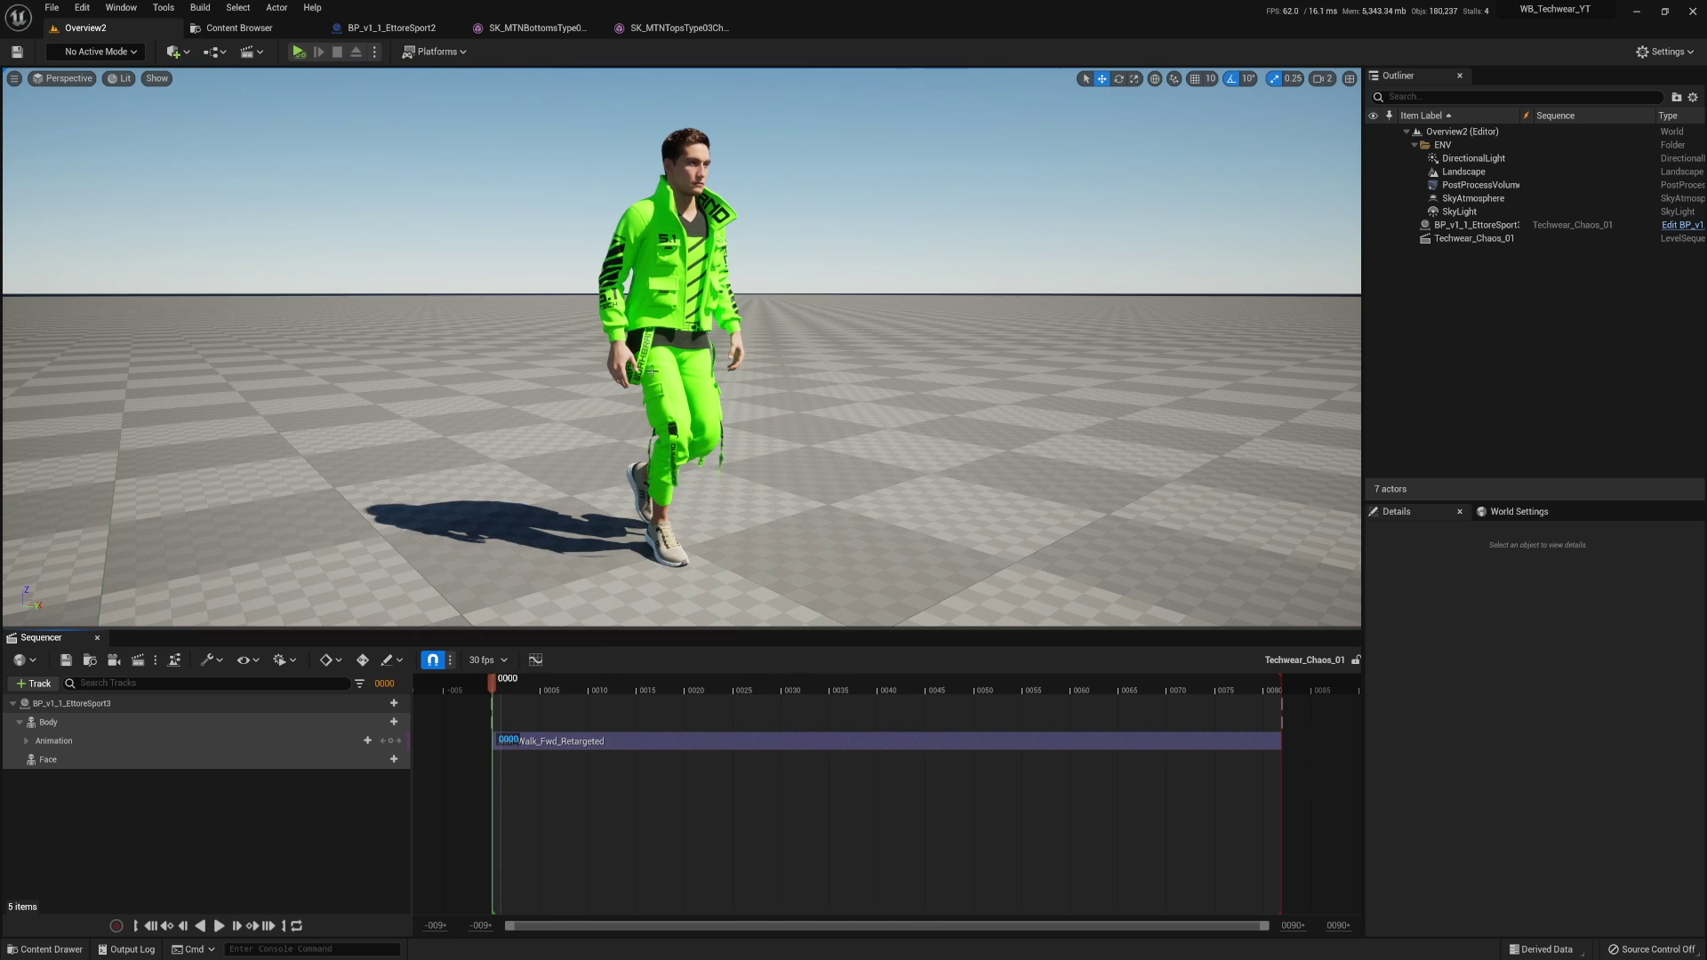
{"action": "key", "text": "space"}
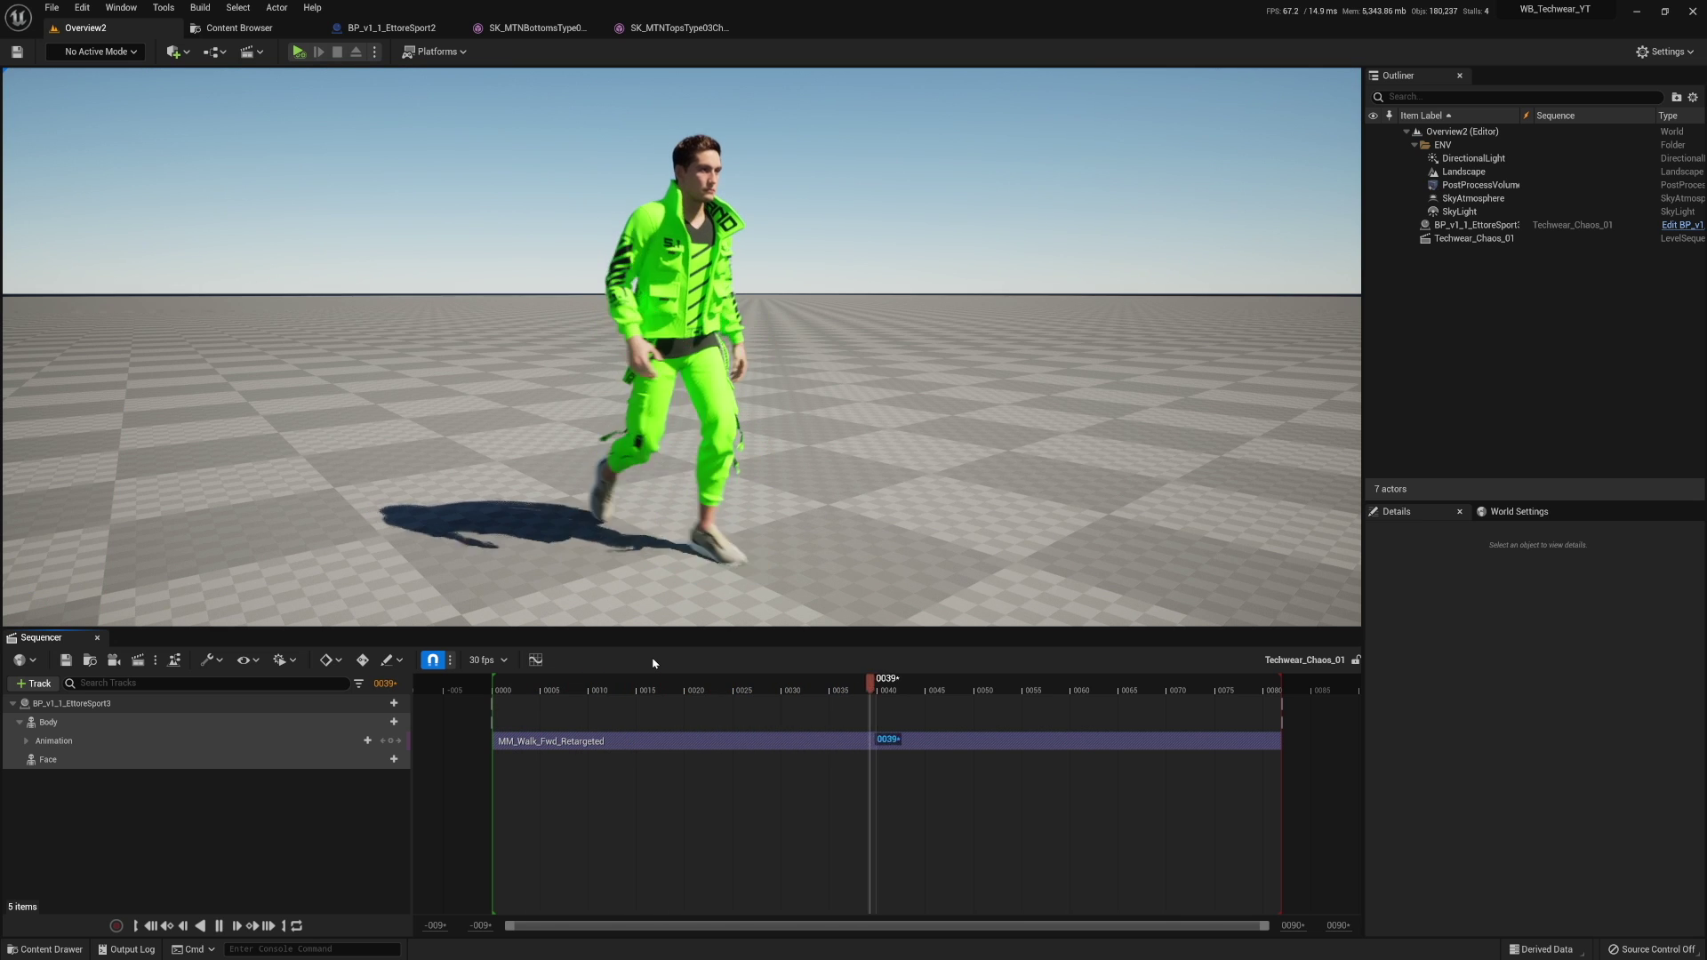
{"action": "key", "text": "space"}
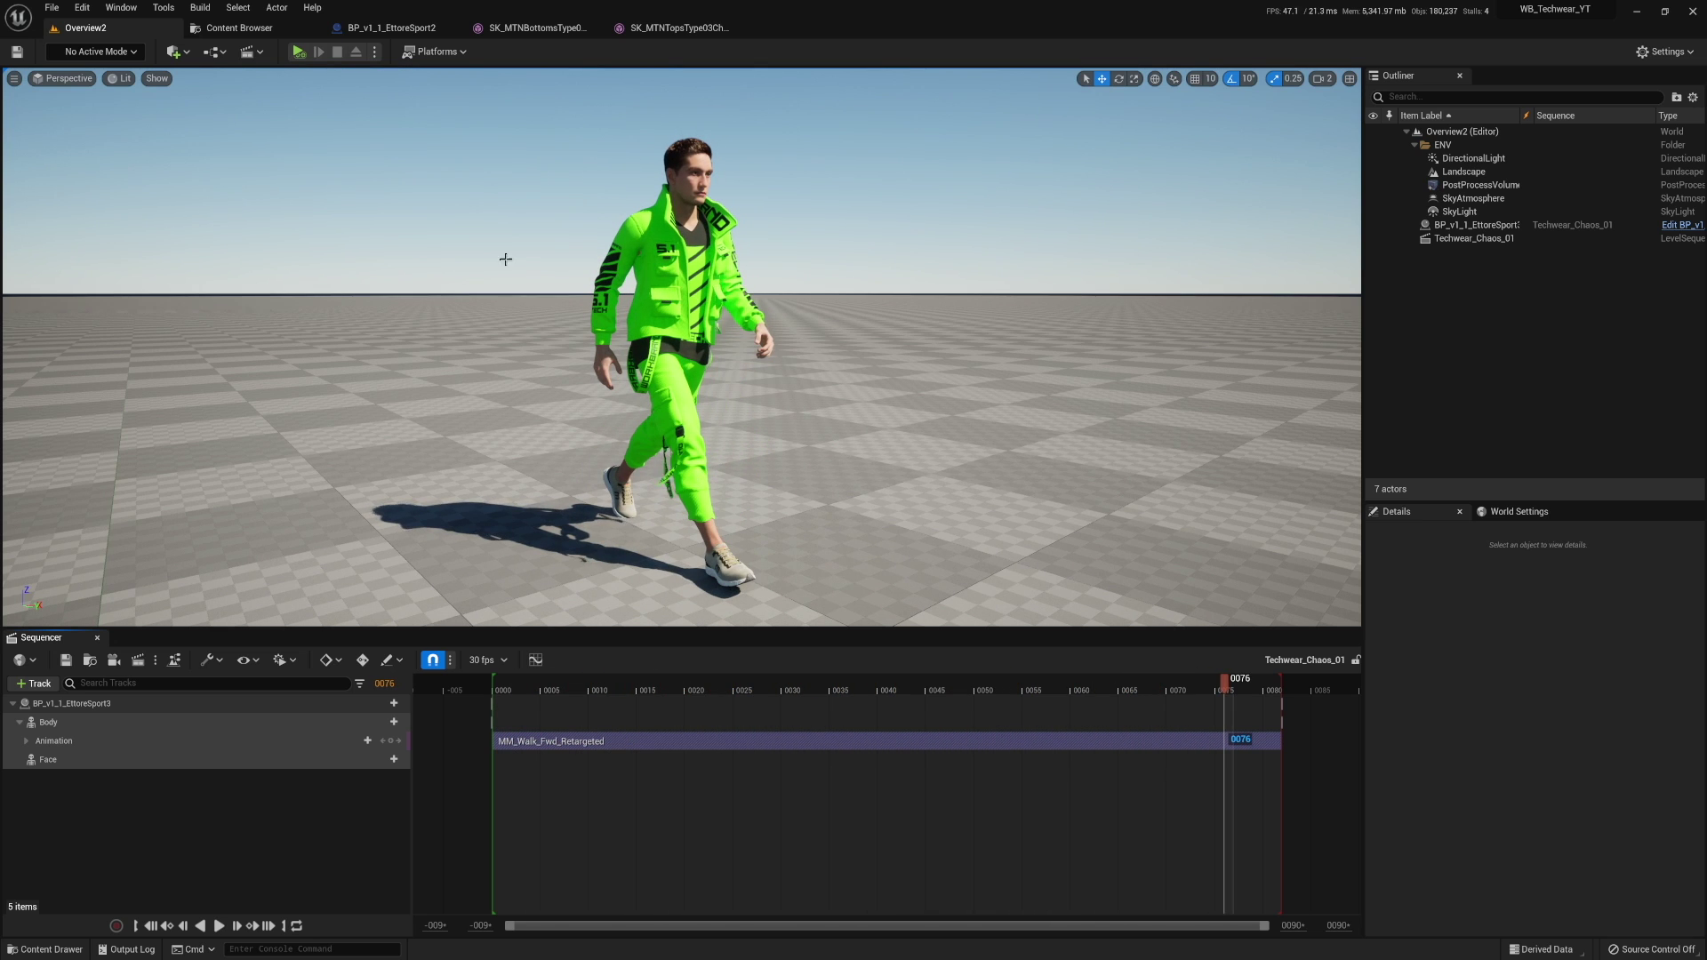
{"action": "left_click", "coordinate": [164, 7]}
{"action": "mouse_move", "coordinate": [121, 7]}
{"action": "mouse_move", "coordinate": [160, 44]}
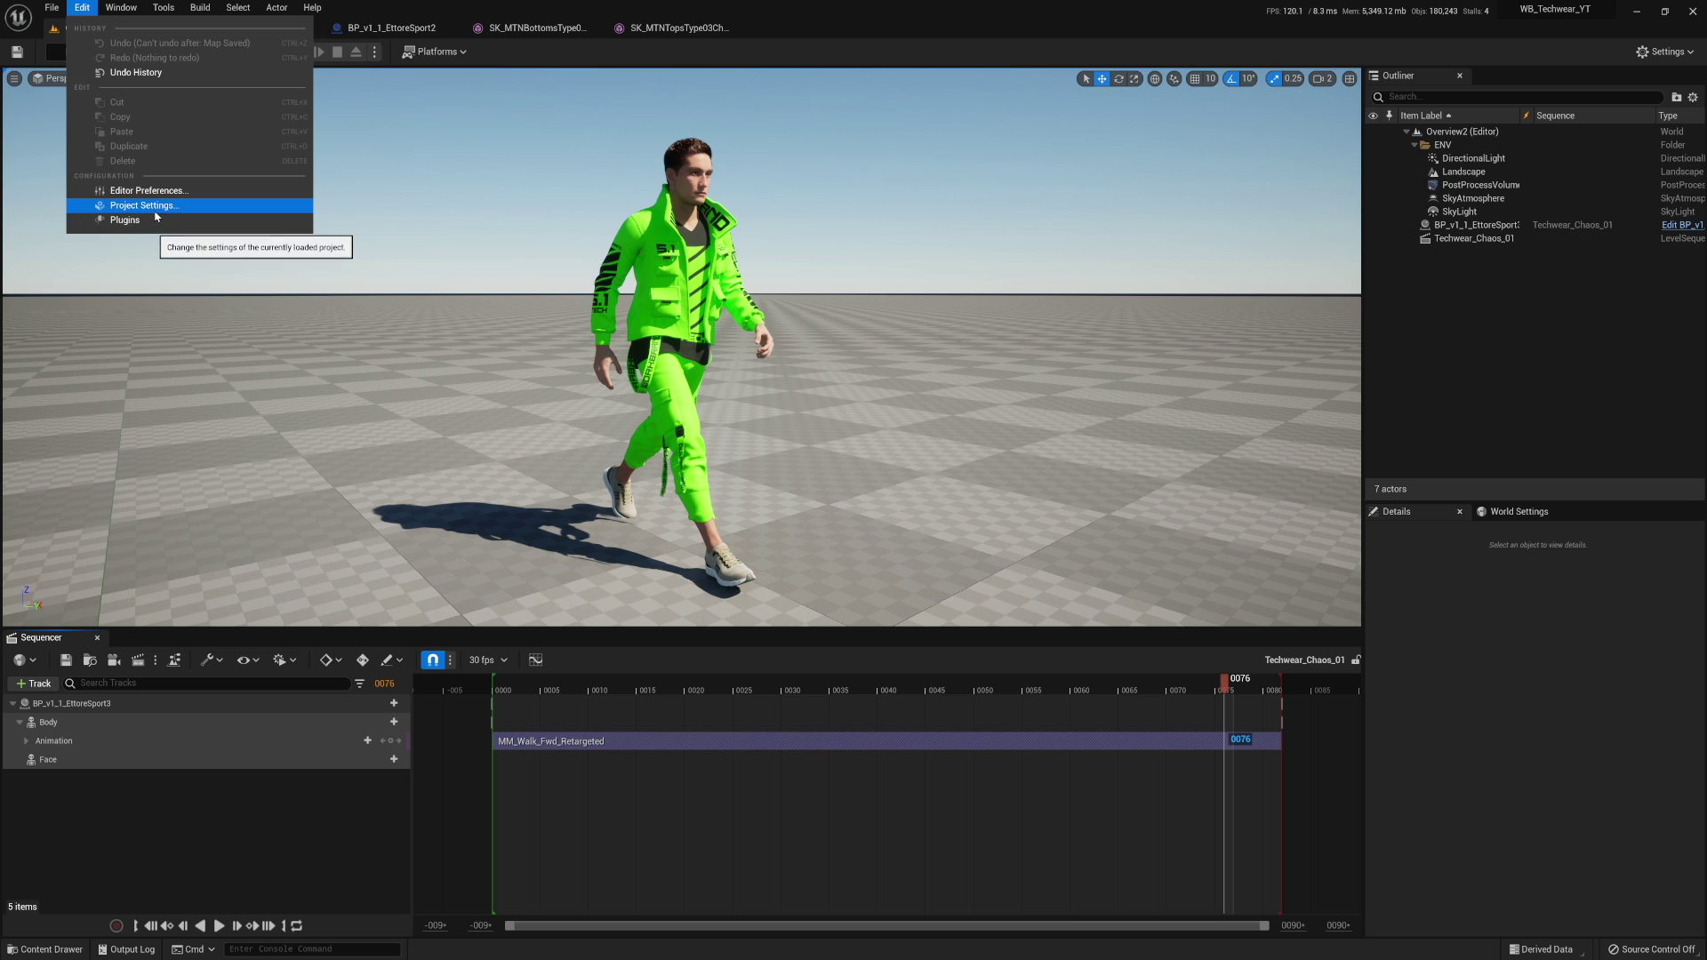
Search plugins for 'movie render', enable Movie Render Queue, and restart the editor.
{"action": "left_click", "coordinate": [133, 220]}
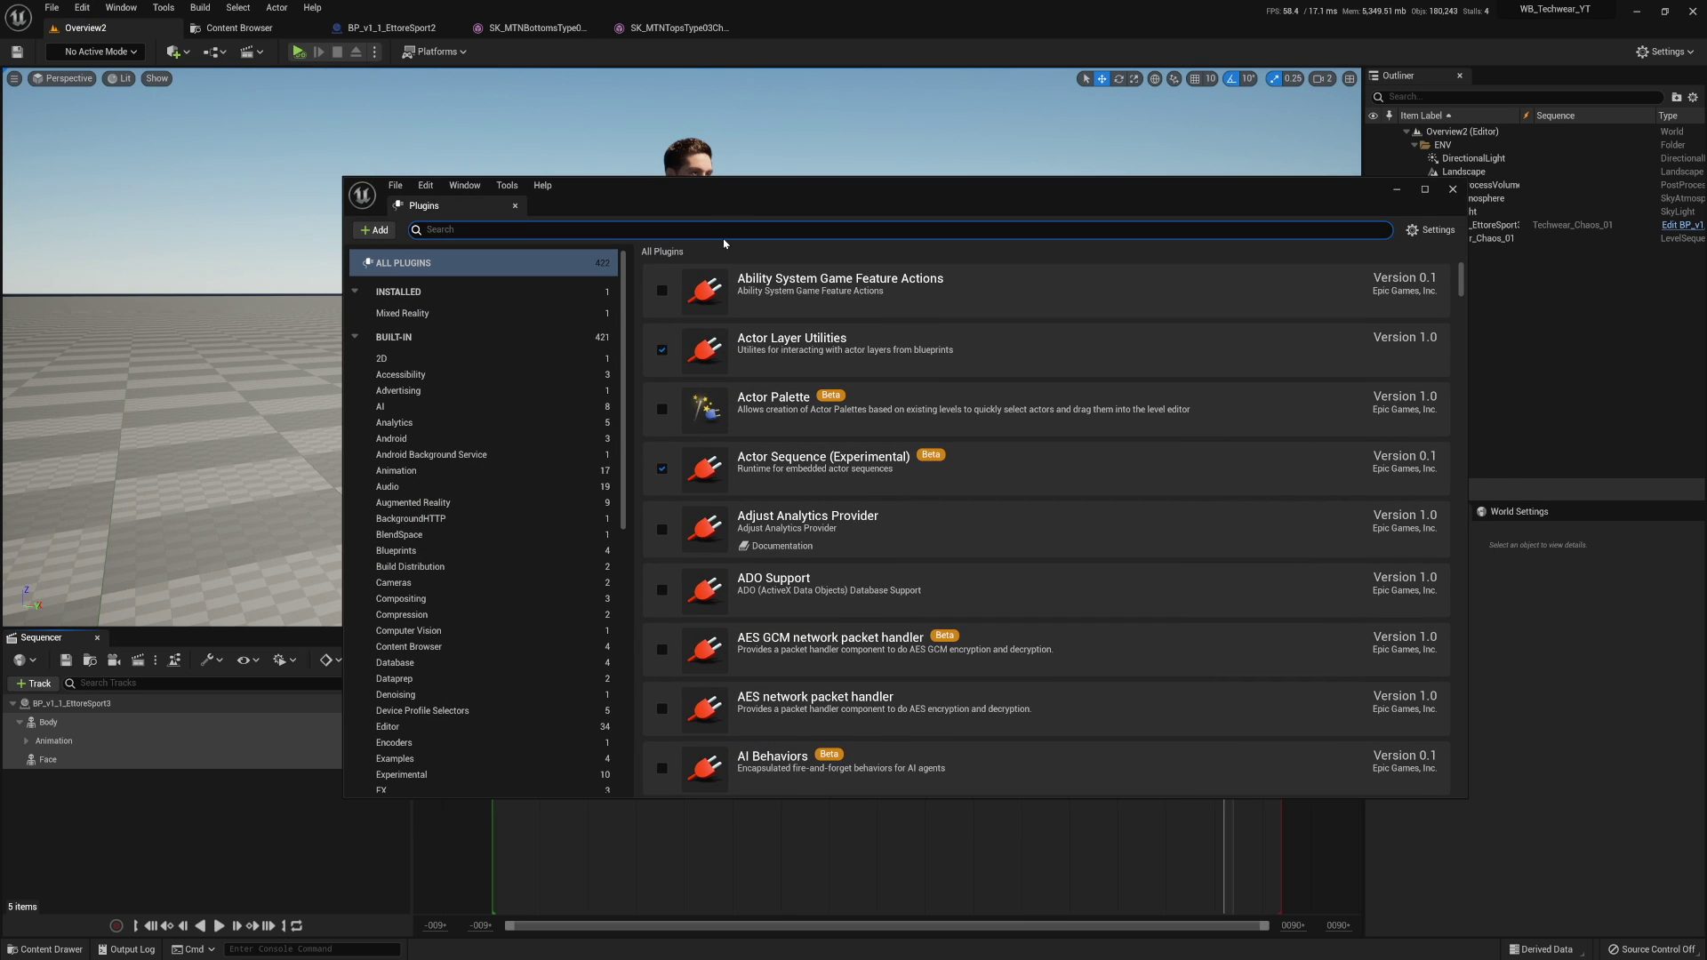
{"action": "type", "text": "movie render"}
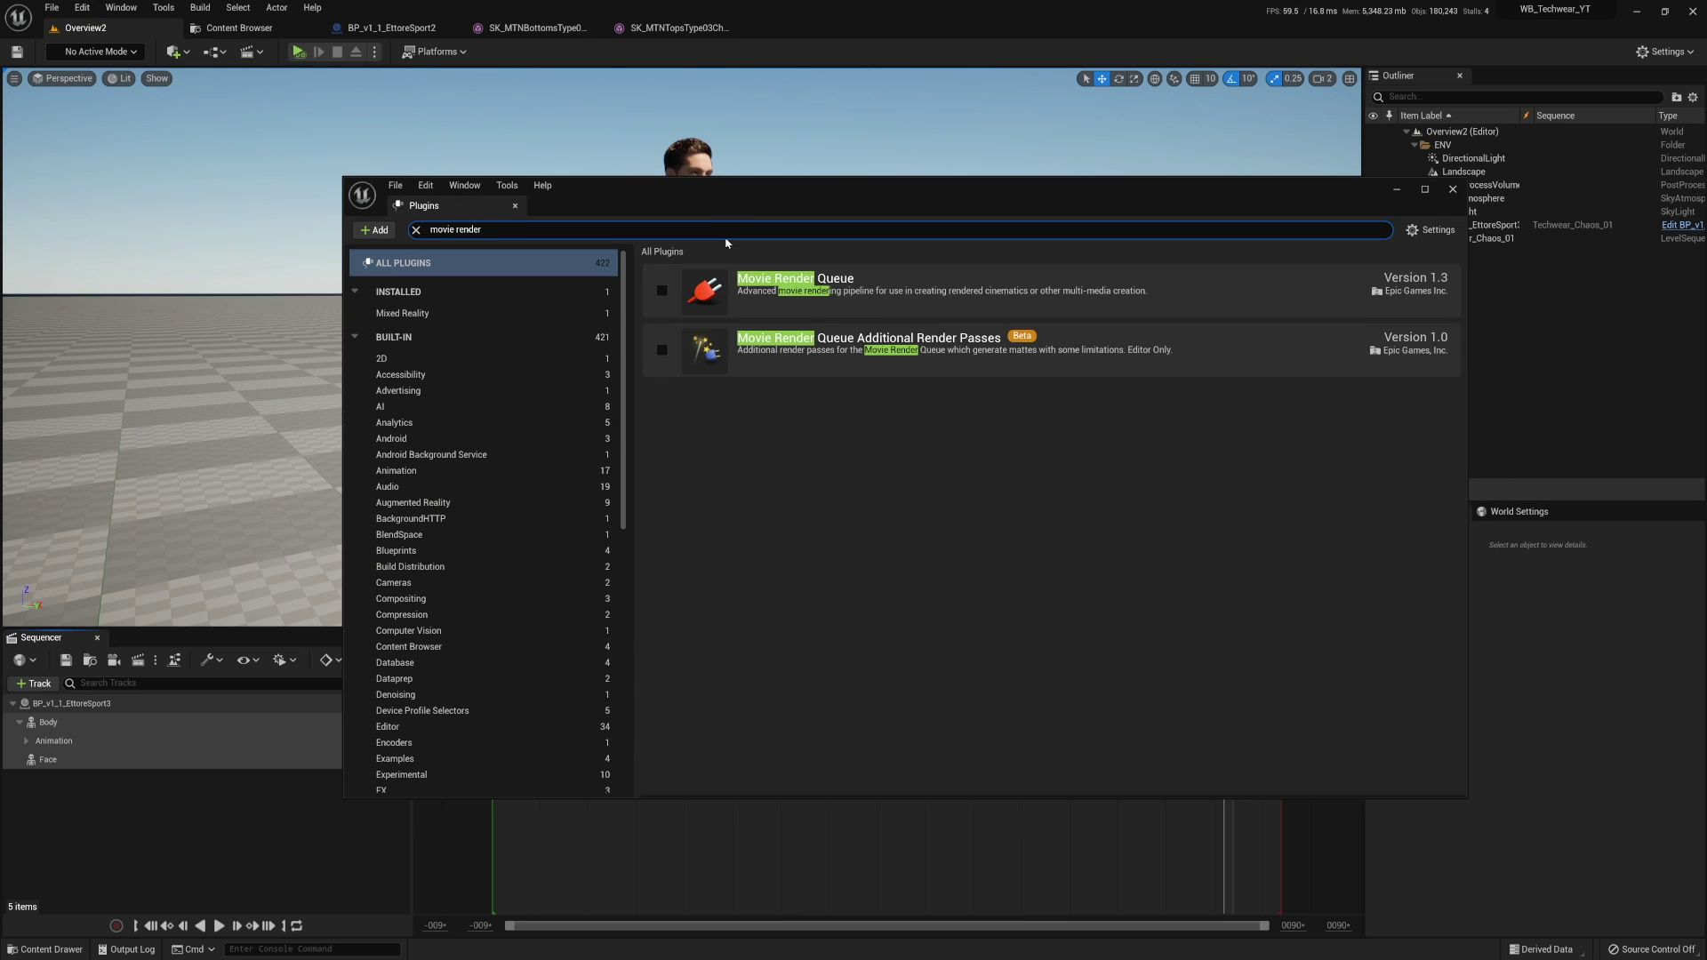
{"action": "left_click", "coordinate": [662, 291]}
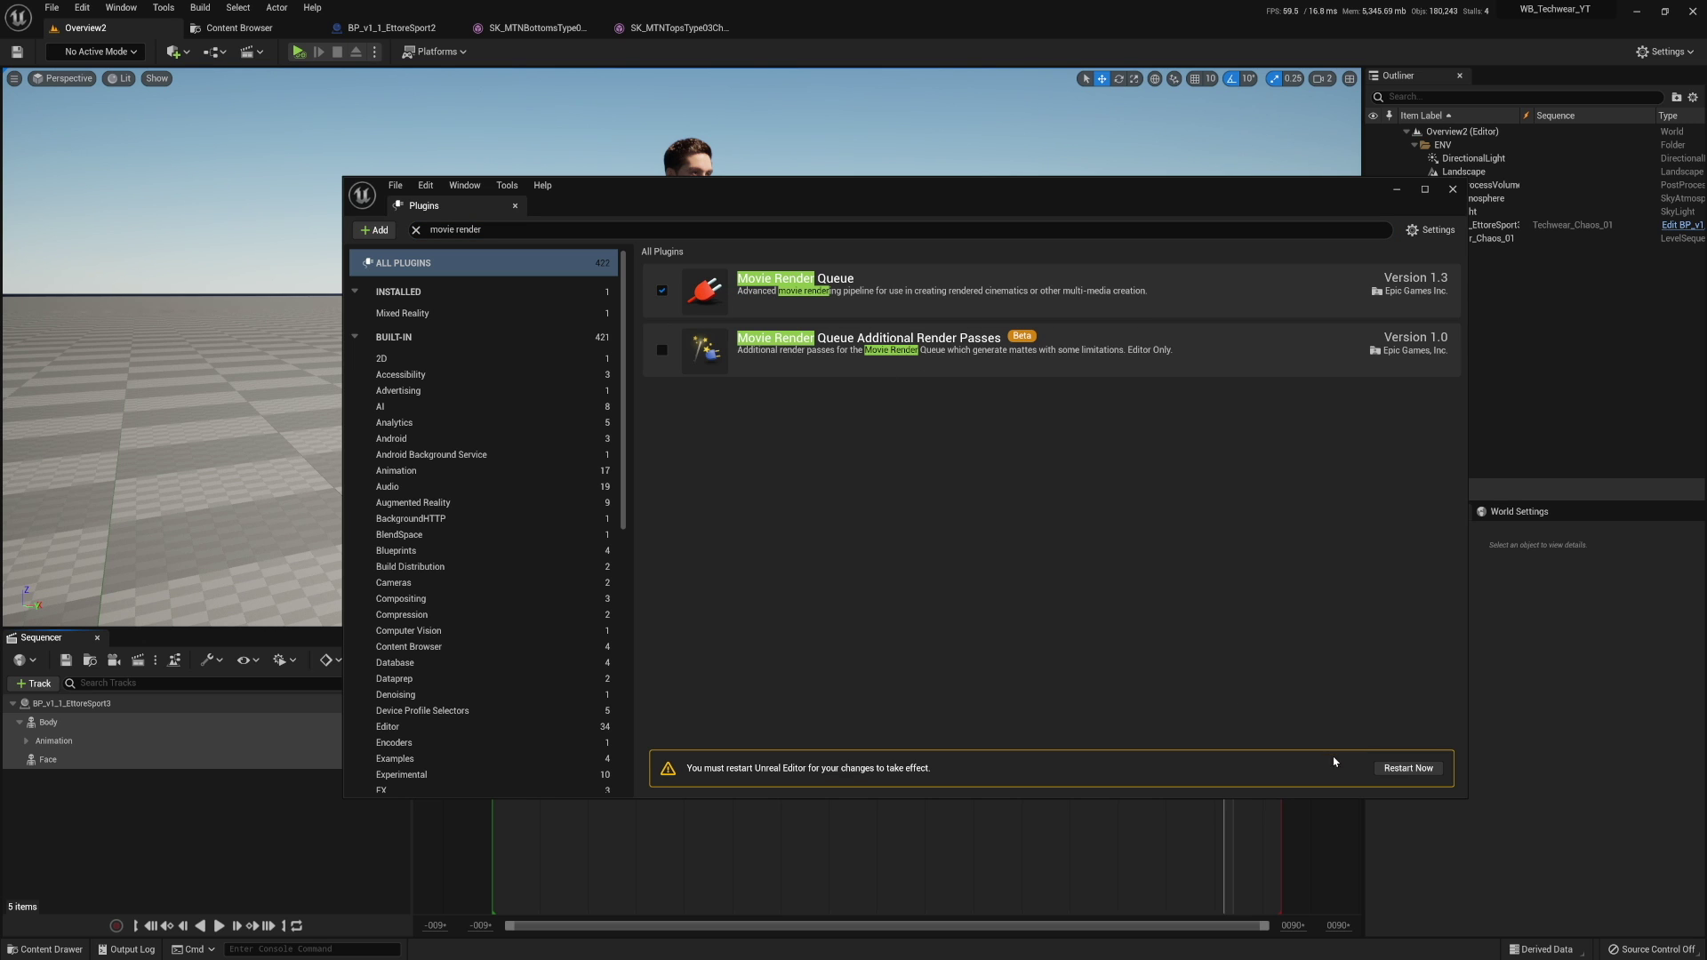
{"action": "left_click", "coordinate": [1408, 768]}
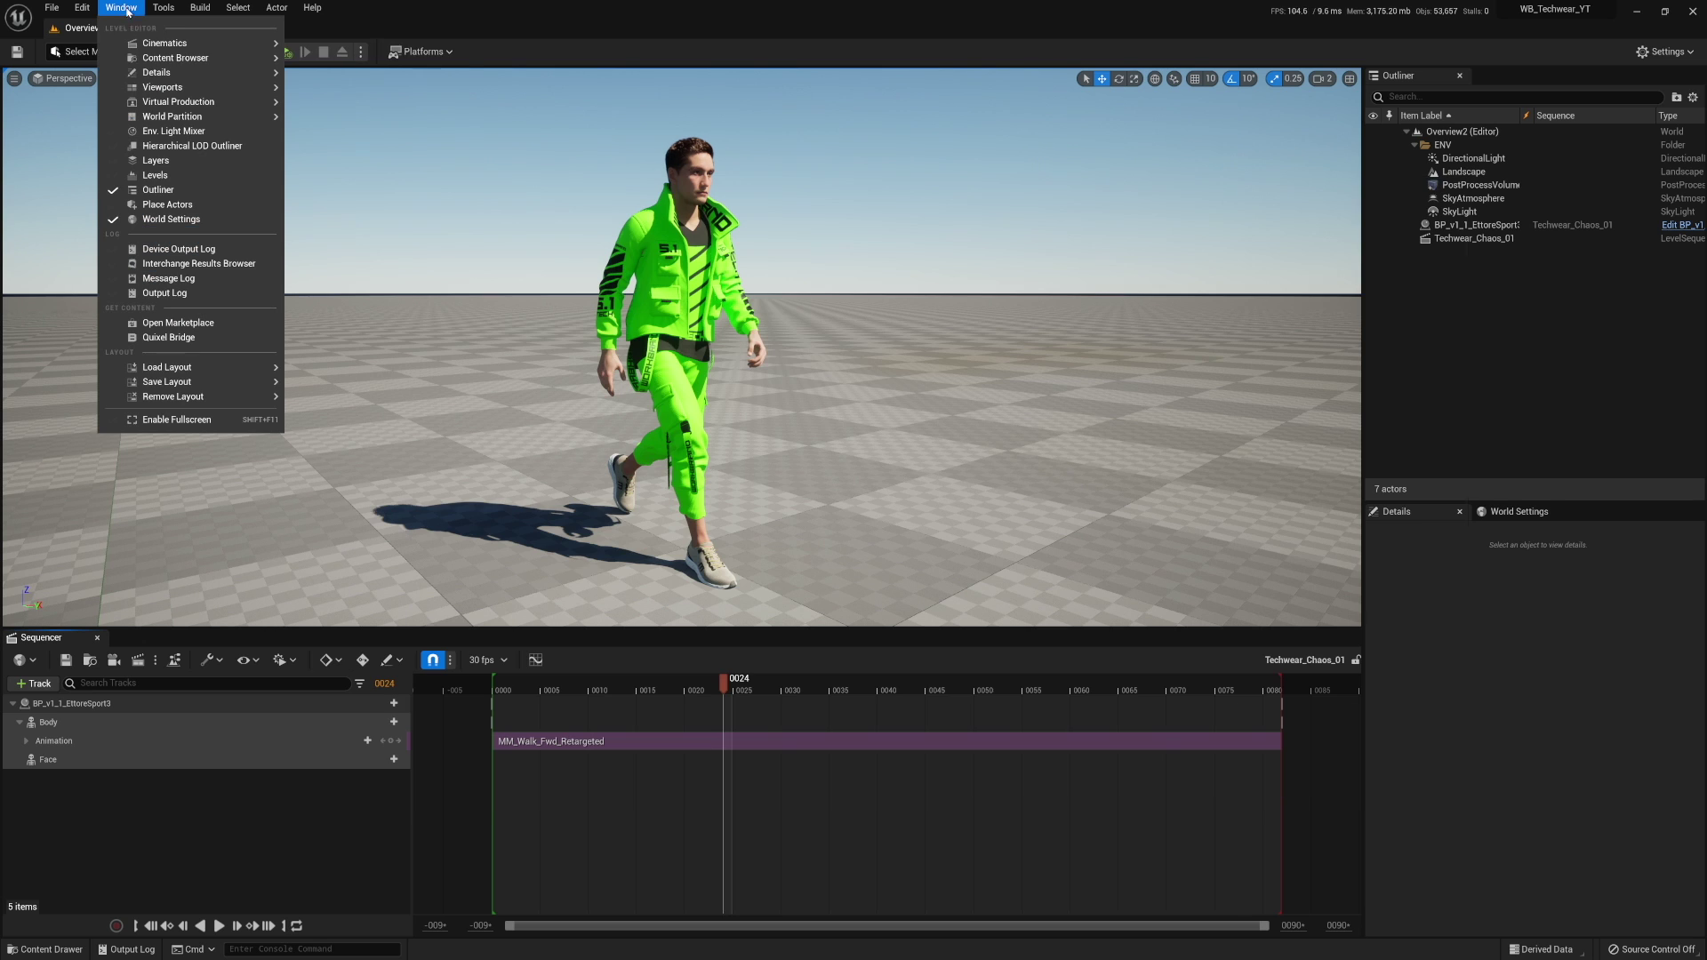
Open the Movie Render Queue window and add Techwear_Chaos_01 as a render job.
{"action": "mouse_move", "coordinate": [178, 43]}
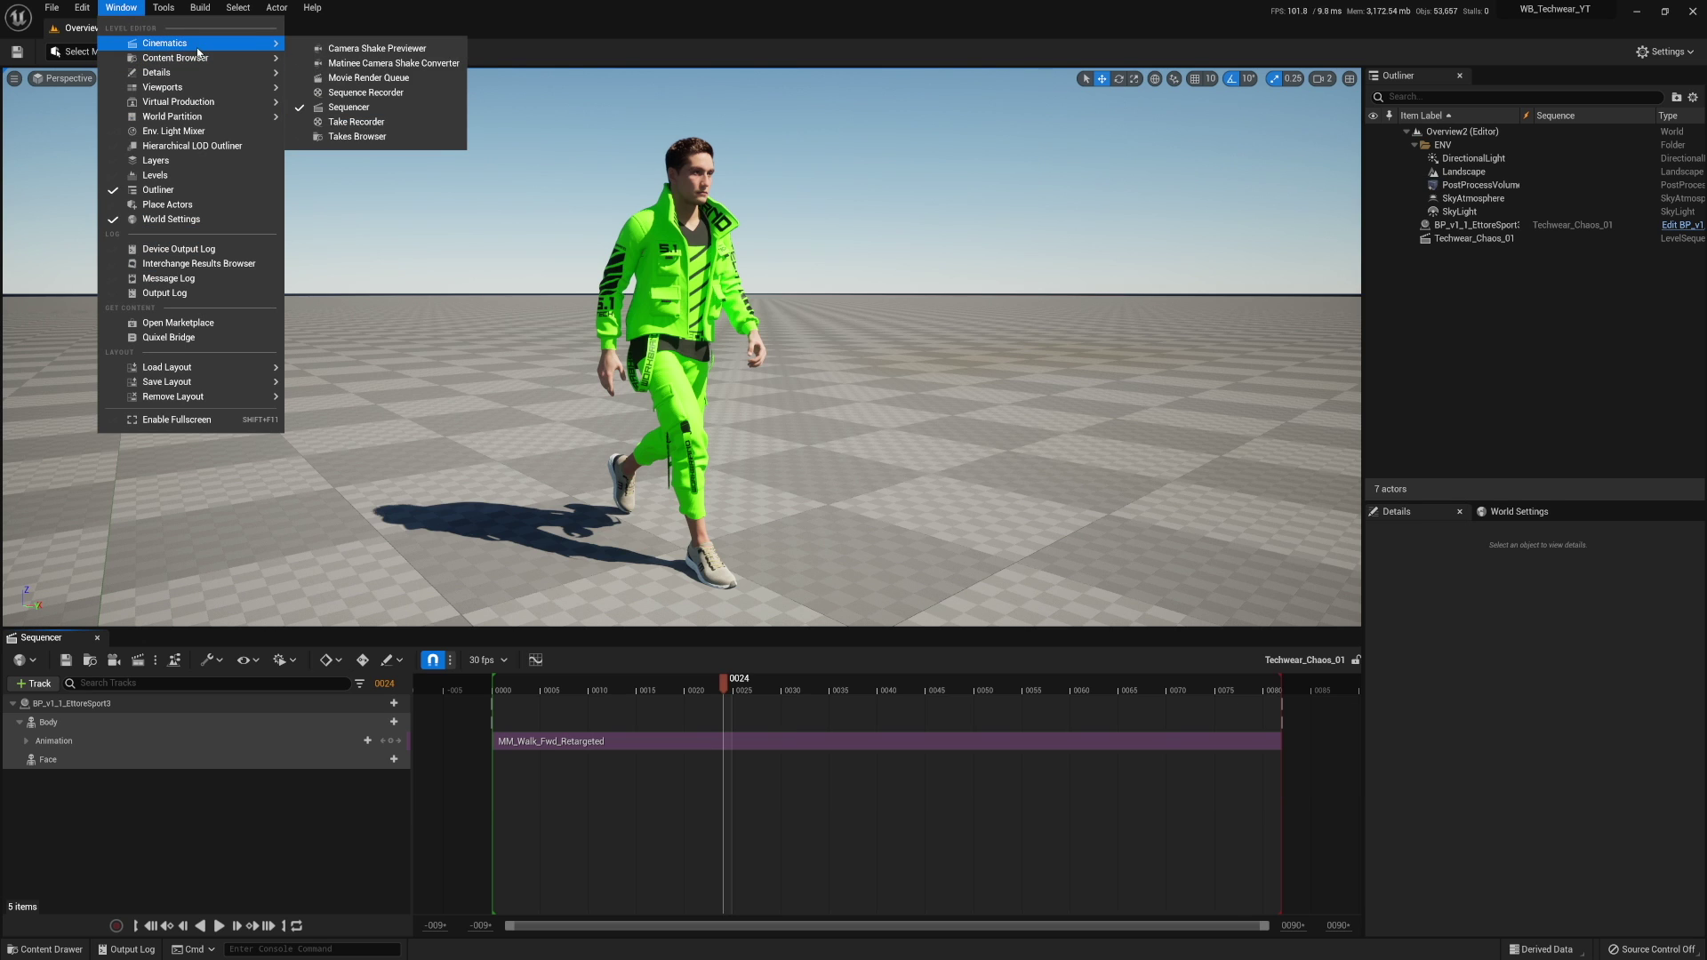
{"action": "left_click", "coordinate": [365, 80]}
{"action": "left_click_drag", "start_coordinate": [794, 161], "coordinate": [744, 155]}
{"action": "left_click", "coordinate": [421, 171]}
{"action": "left_click", "coordinate": [570, 264]}
Add an Anti-aliasing setting to the job's render configuration.
{"action": "left_click", "coordinate": [595, 206]}
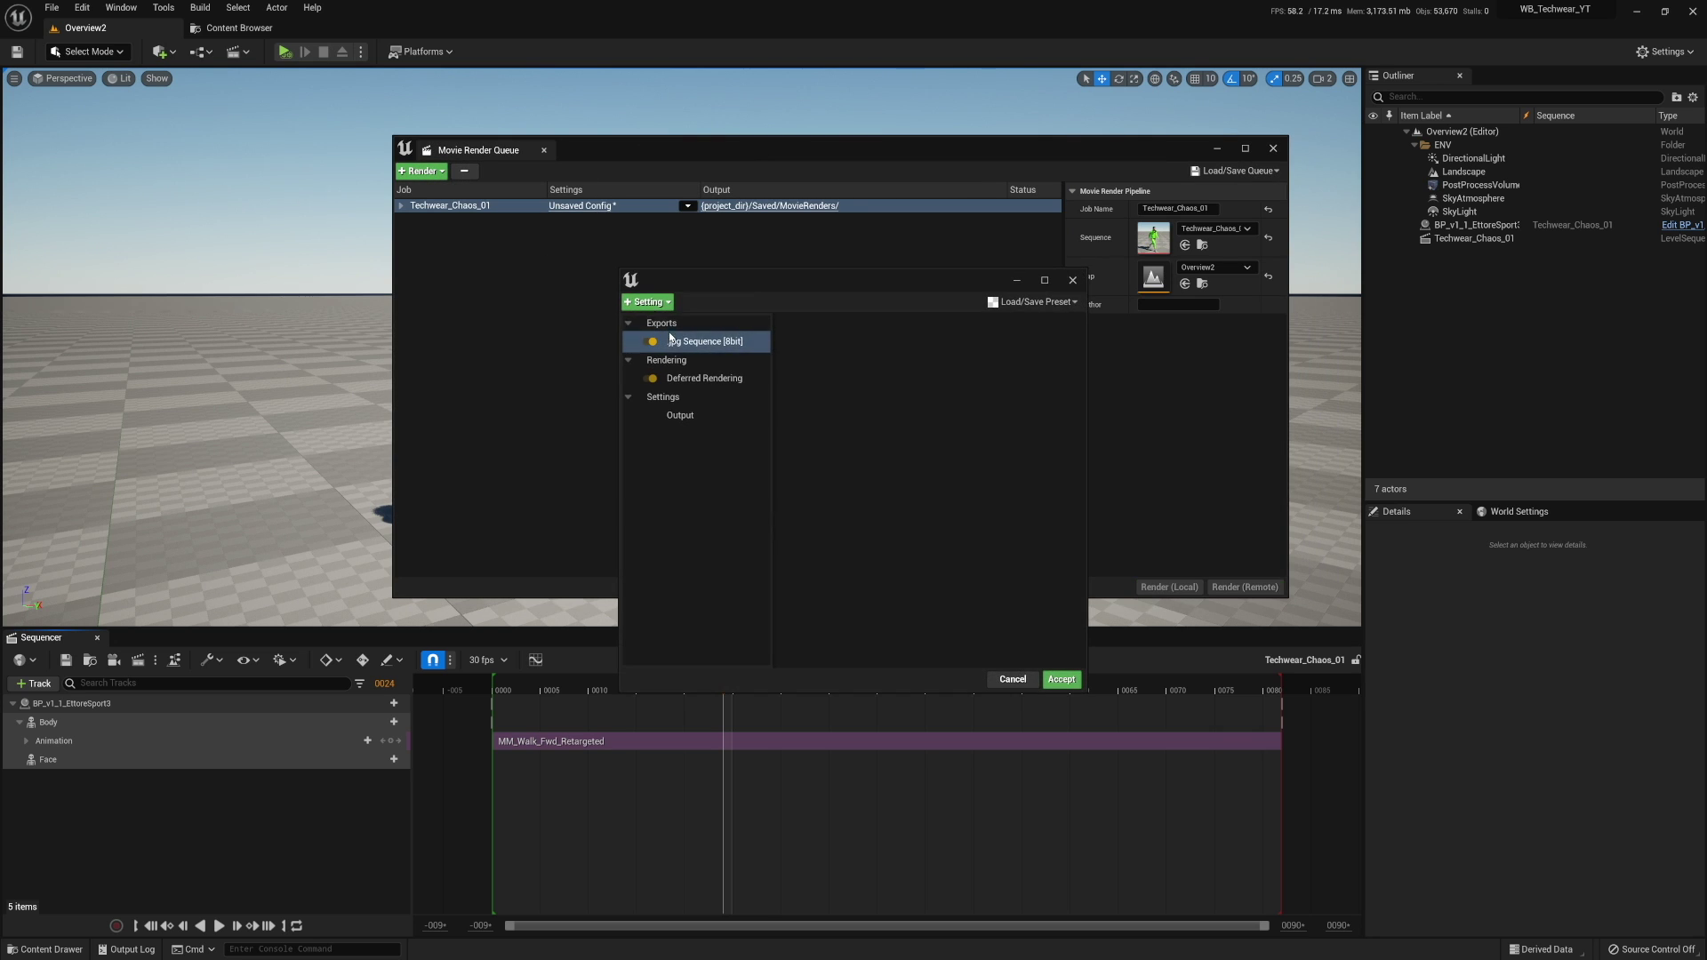
{"action": "left_click_drag", "start_coordinate": [789, 287], "coordinate": [694, 257]}
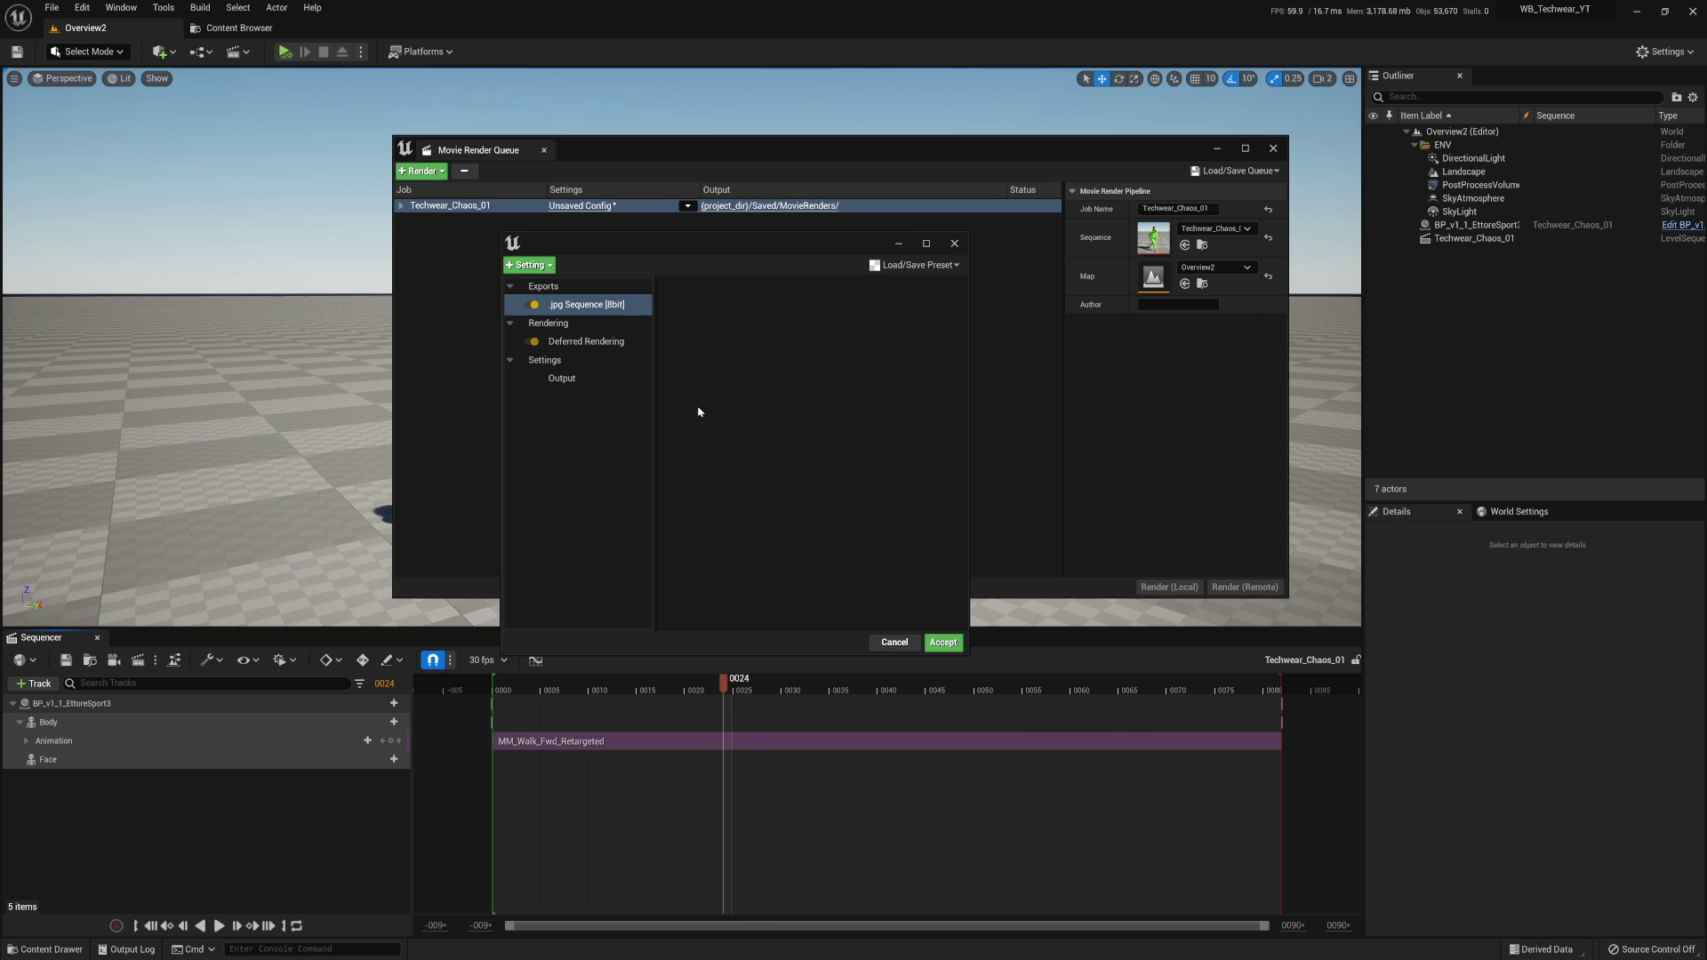
{"action": "left_click", "coordinate": [530, 265]}
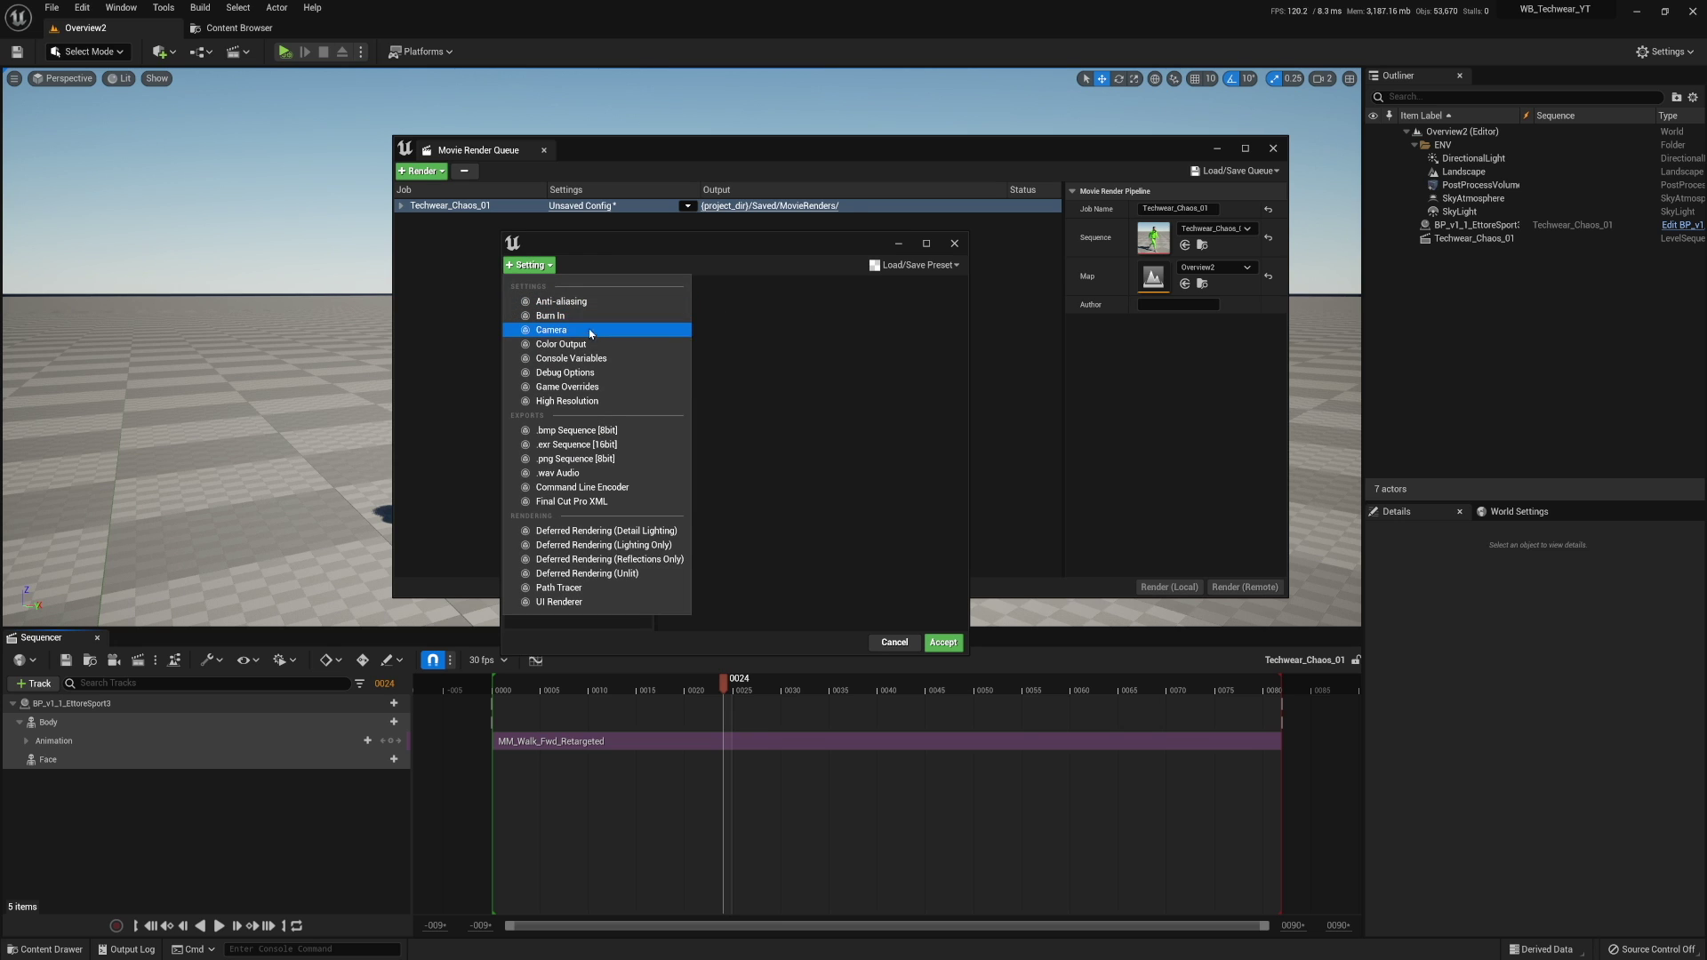
{"action": "left_click", "coordinate": [583, 301]}
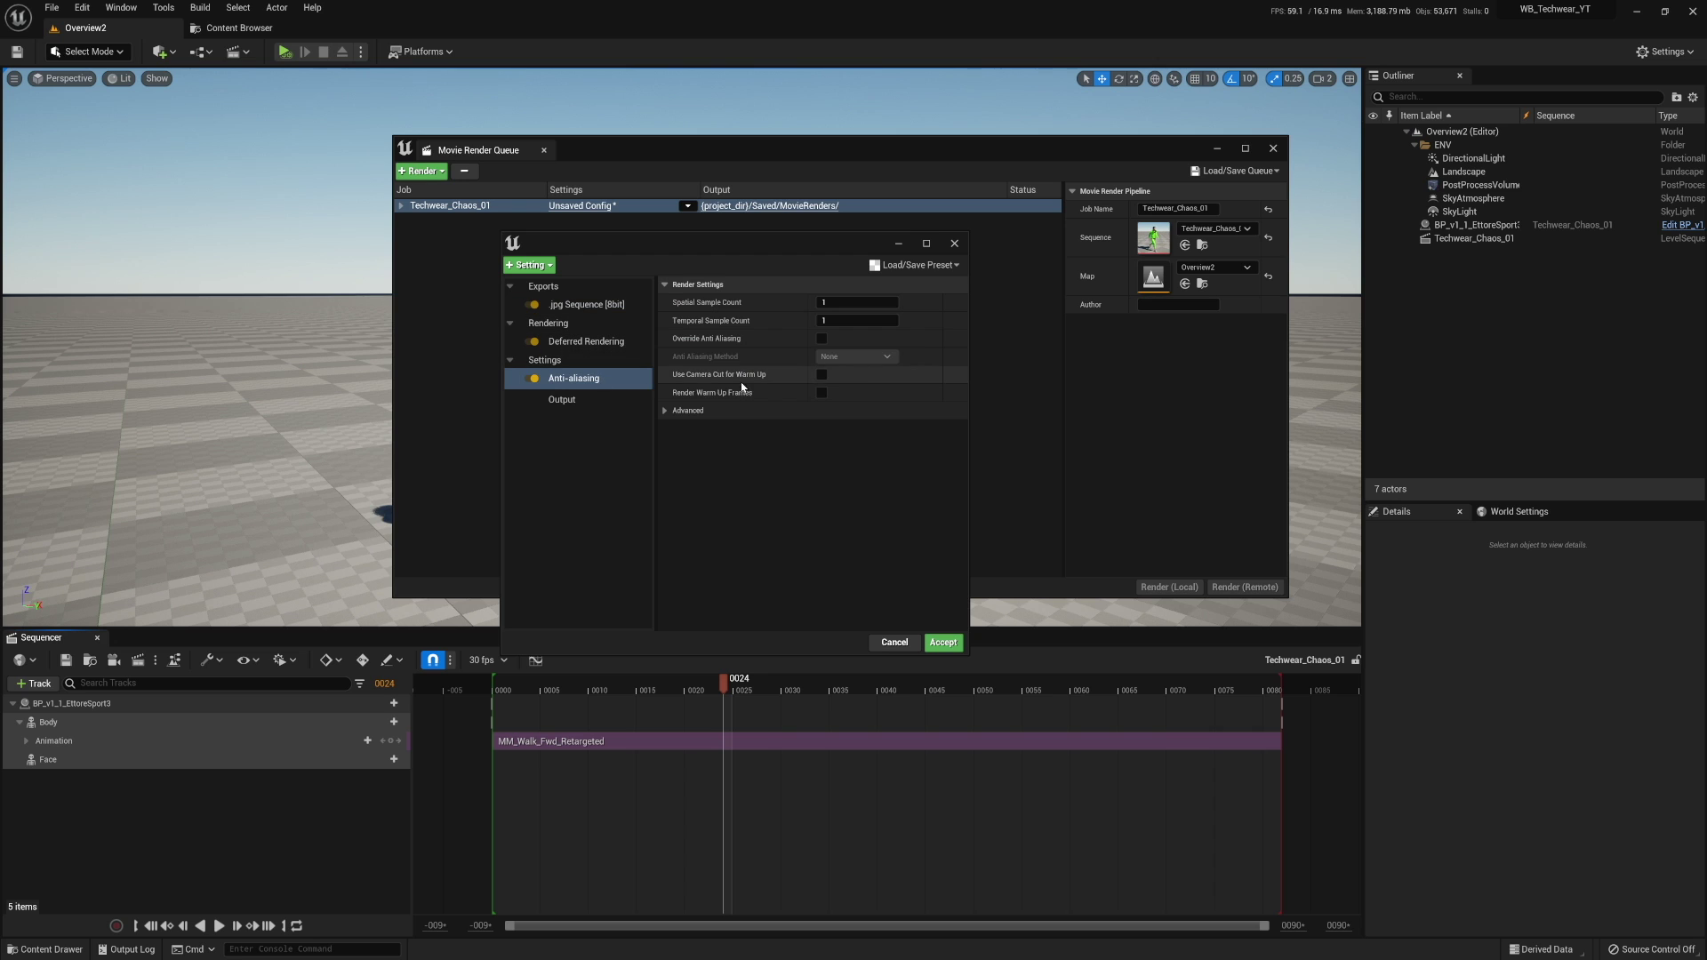
Try the anti-aliasing override with method None and 8 temporal samples, then revert to 1 and turn it off.
{"action": "mouse_move", "coordinate": [741, 325]}
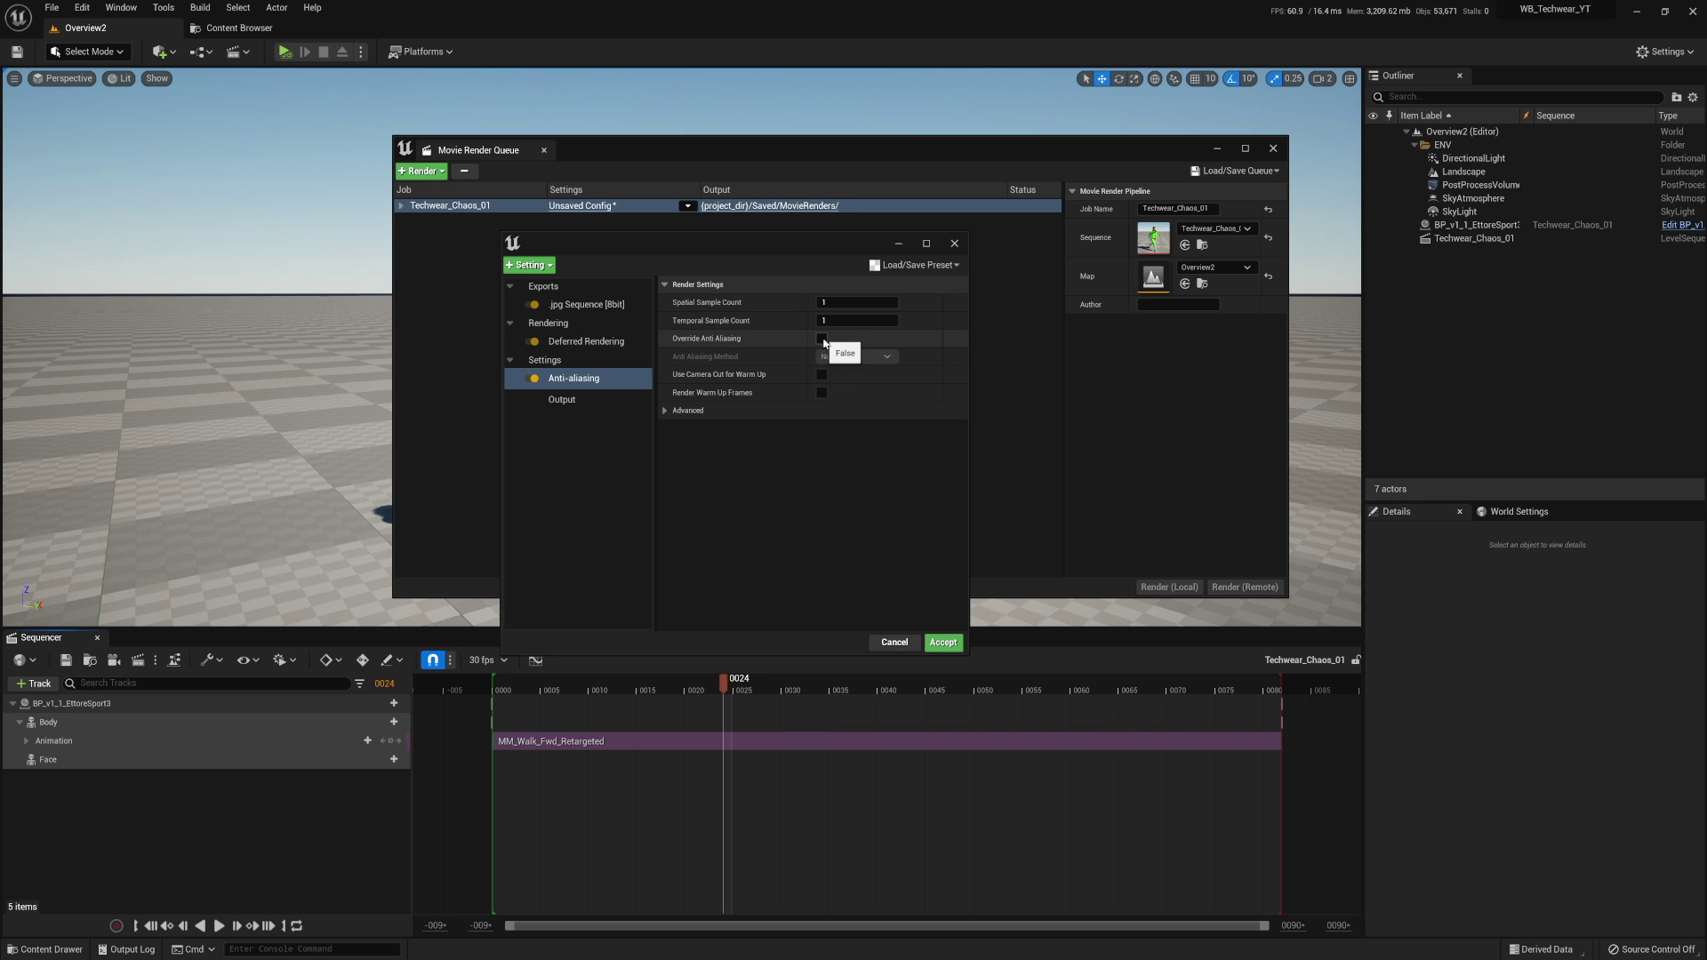
{"action": "left_click", "coordinate": [822, 339]}
{"action": "left_click", "coordinate": [848, 357]}
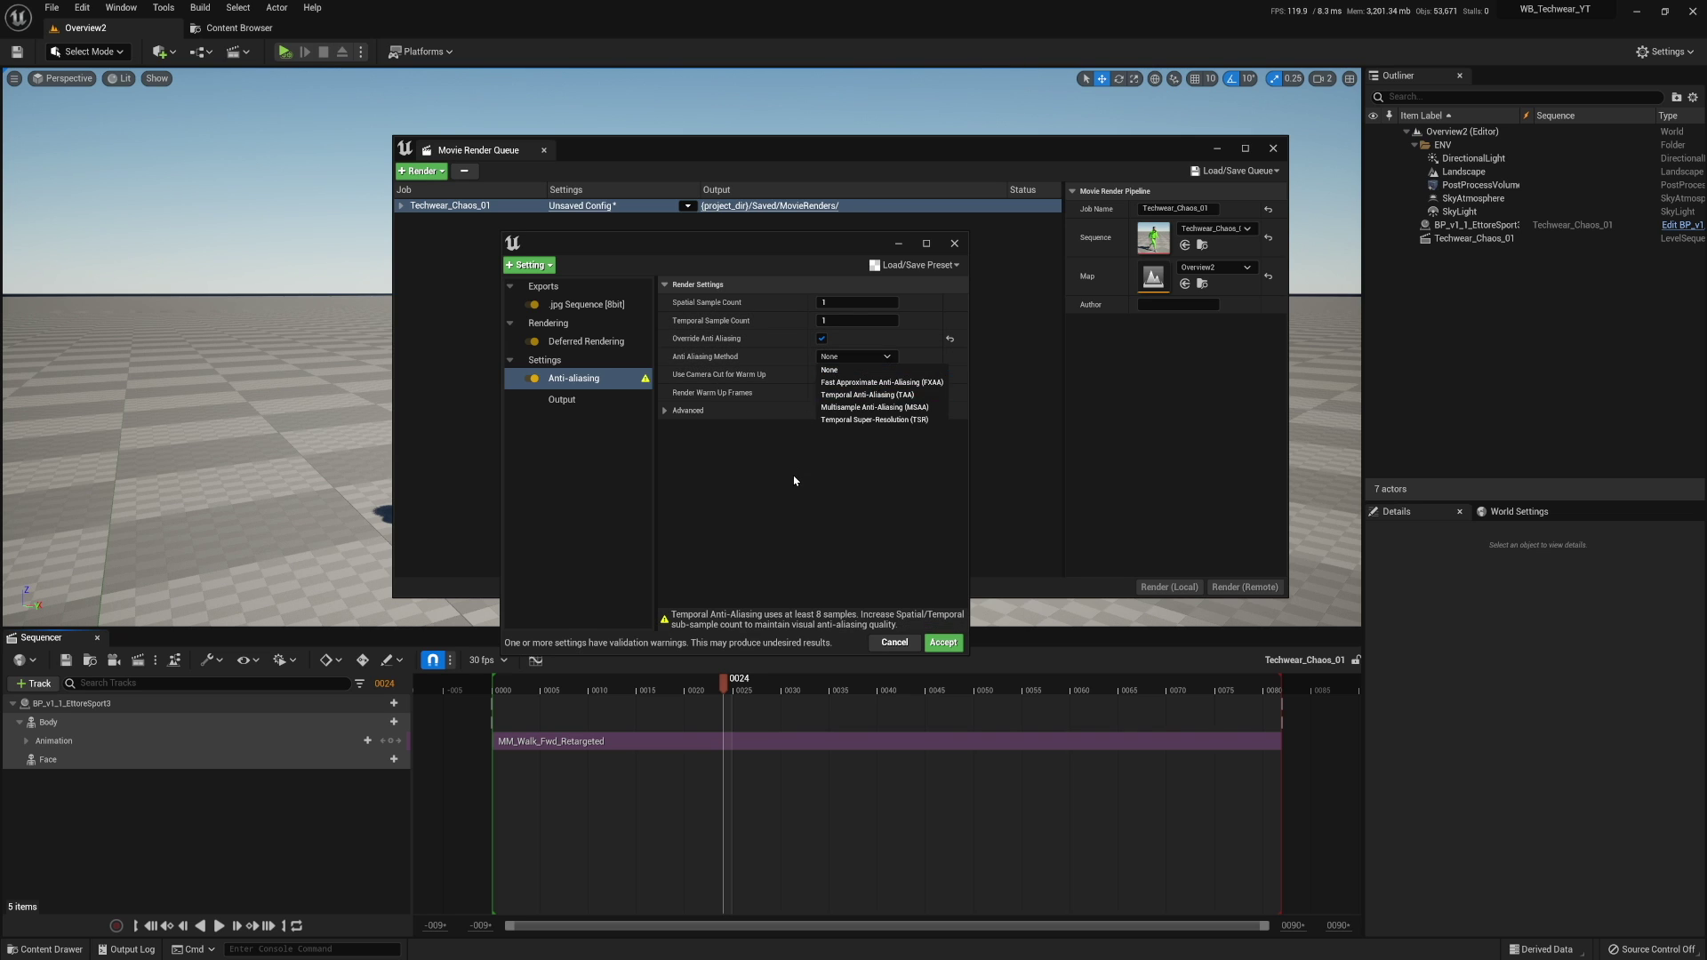
{"action": "left_click", "coordinate": [839, 371]}
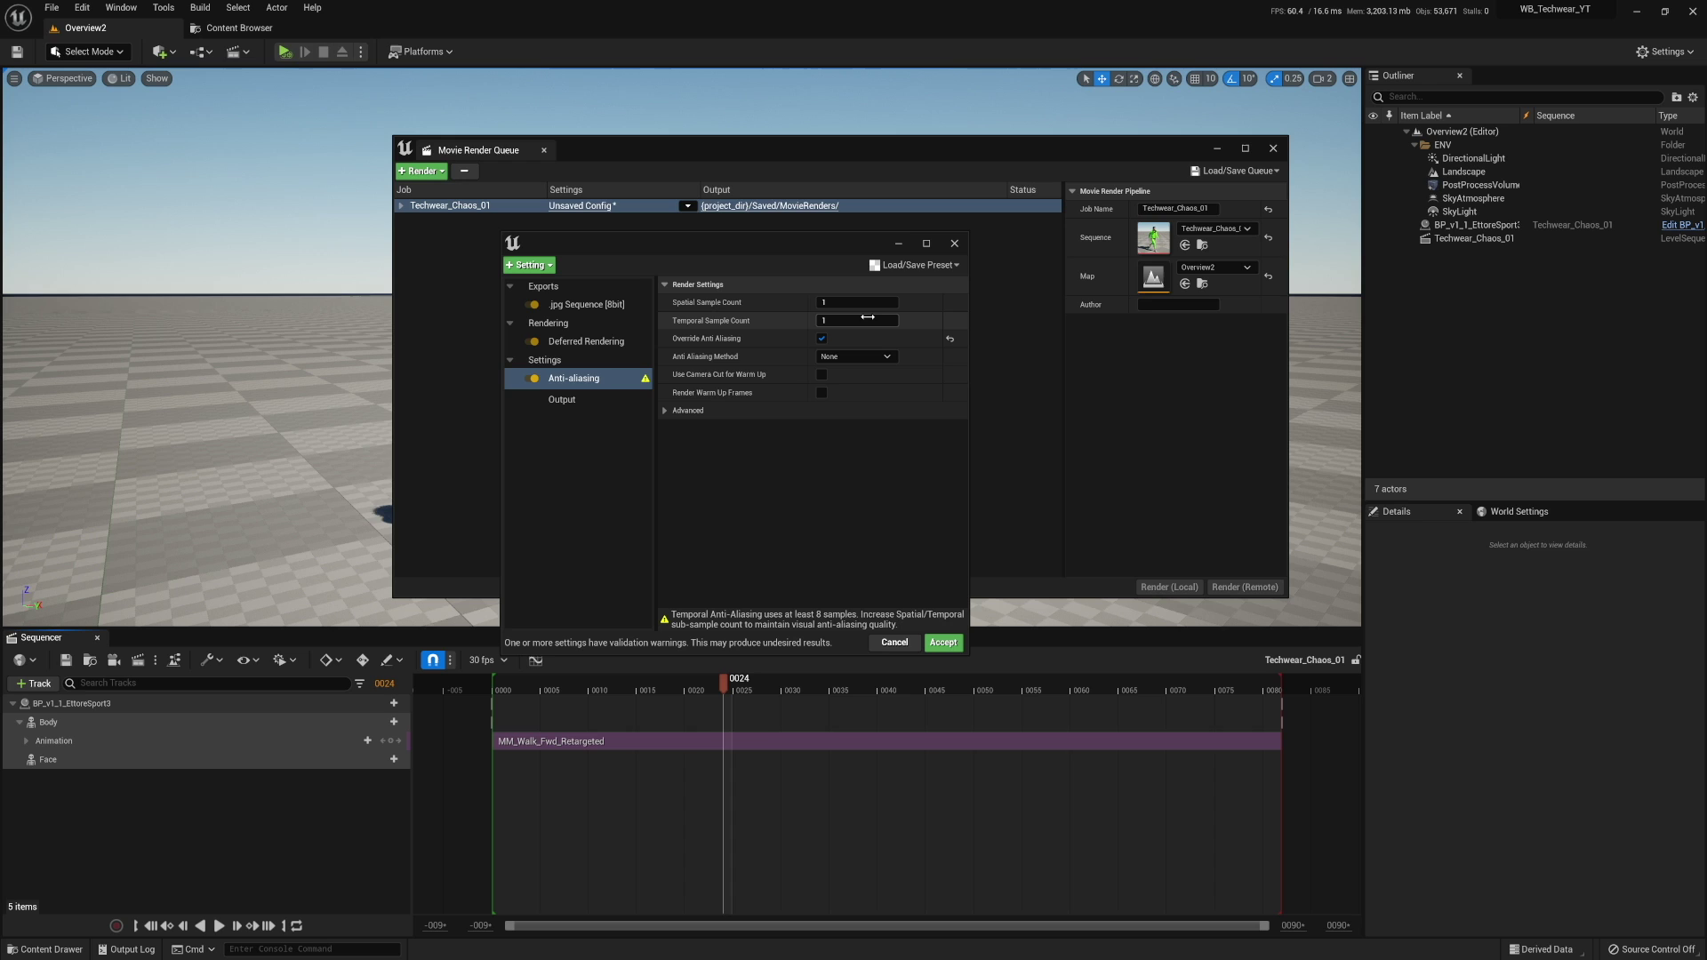
{"action": "key", "text": "Return"}
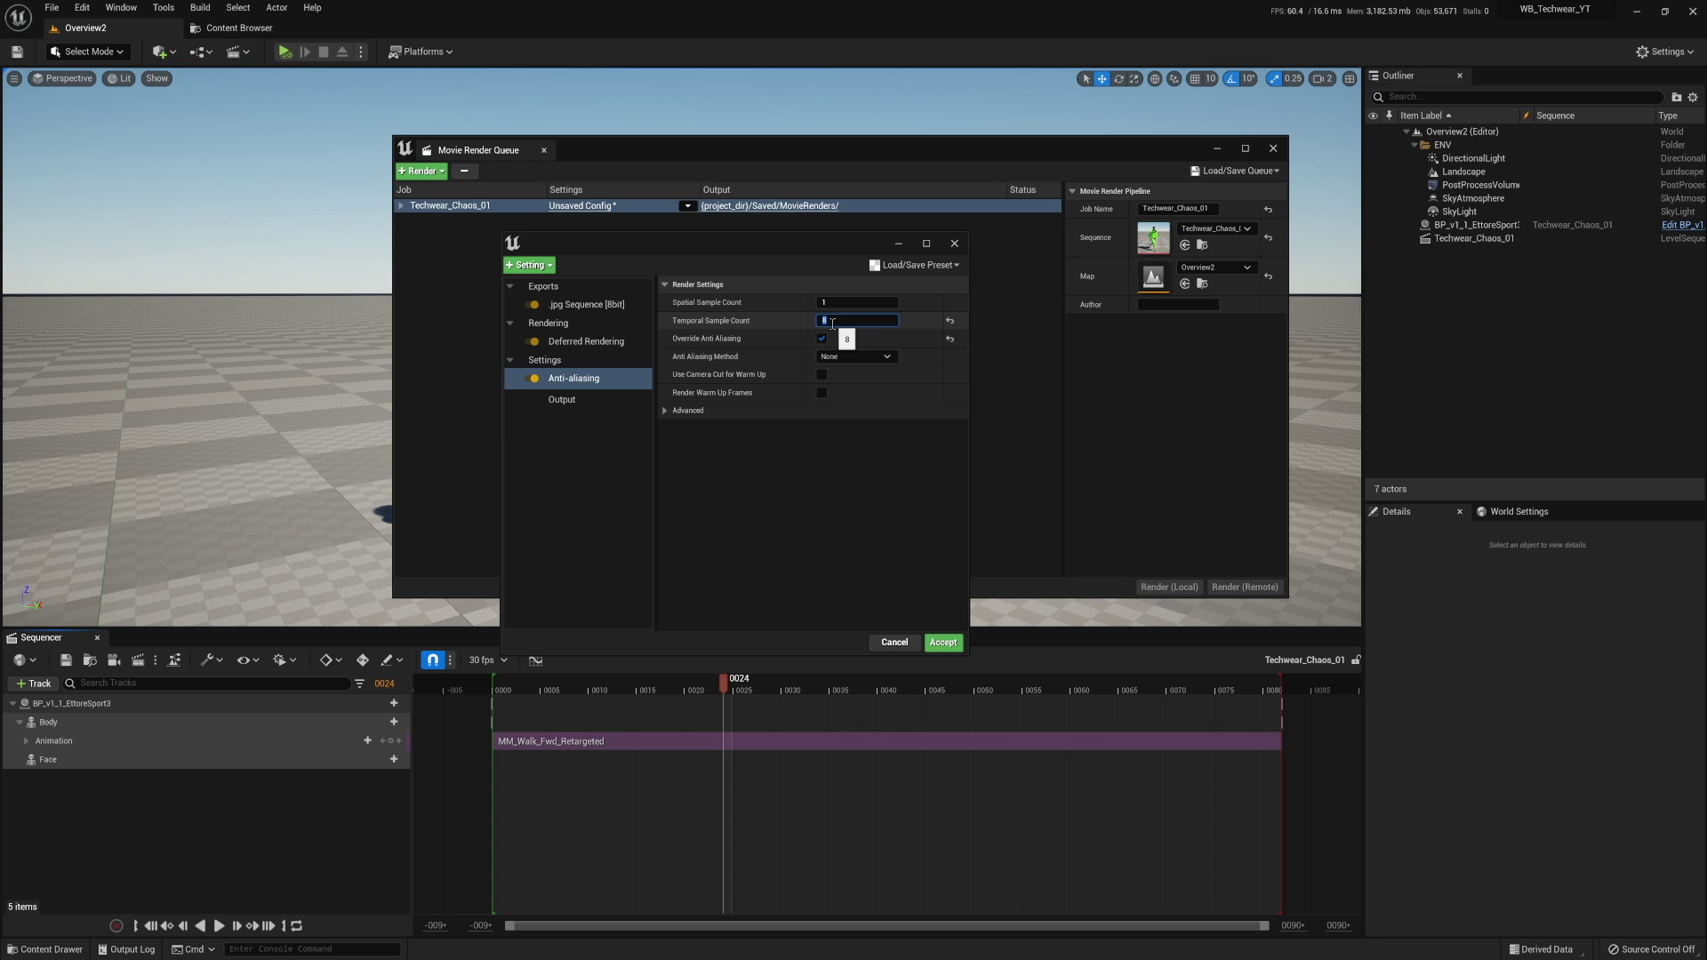
{"action": "key", "text": "Return"}
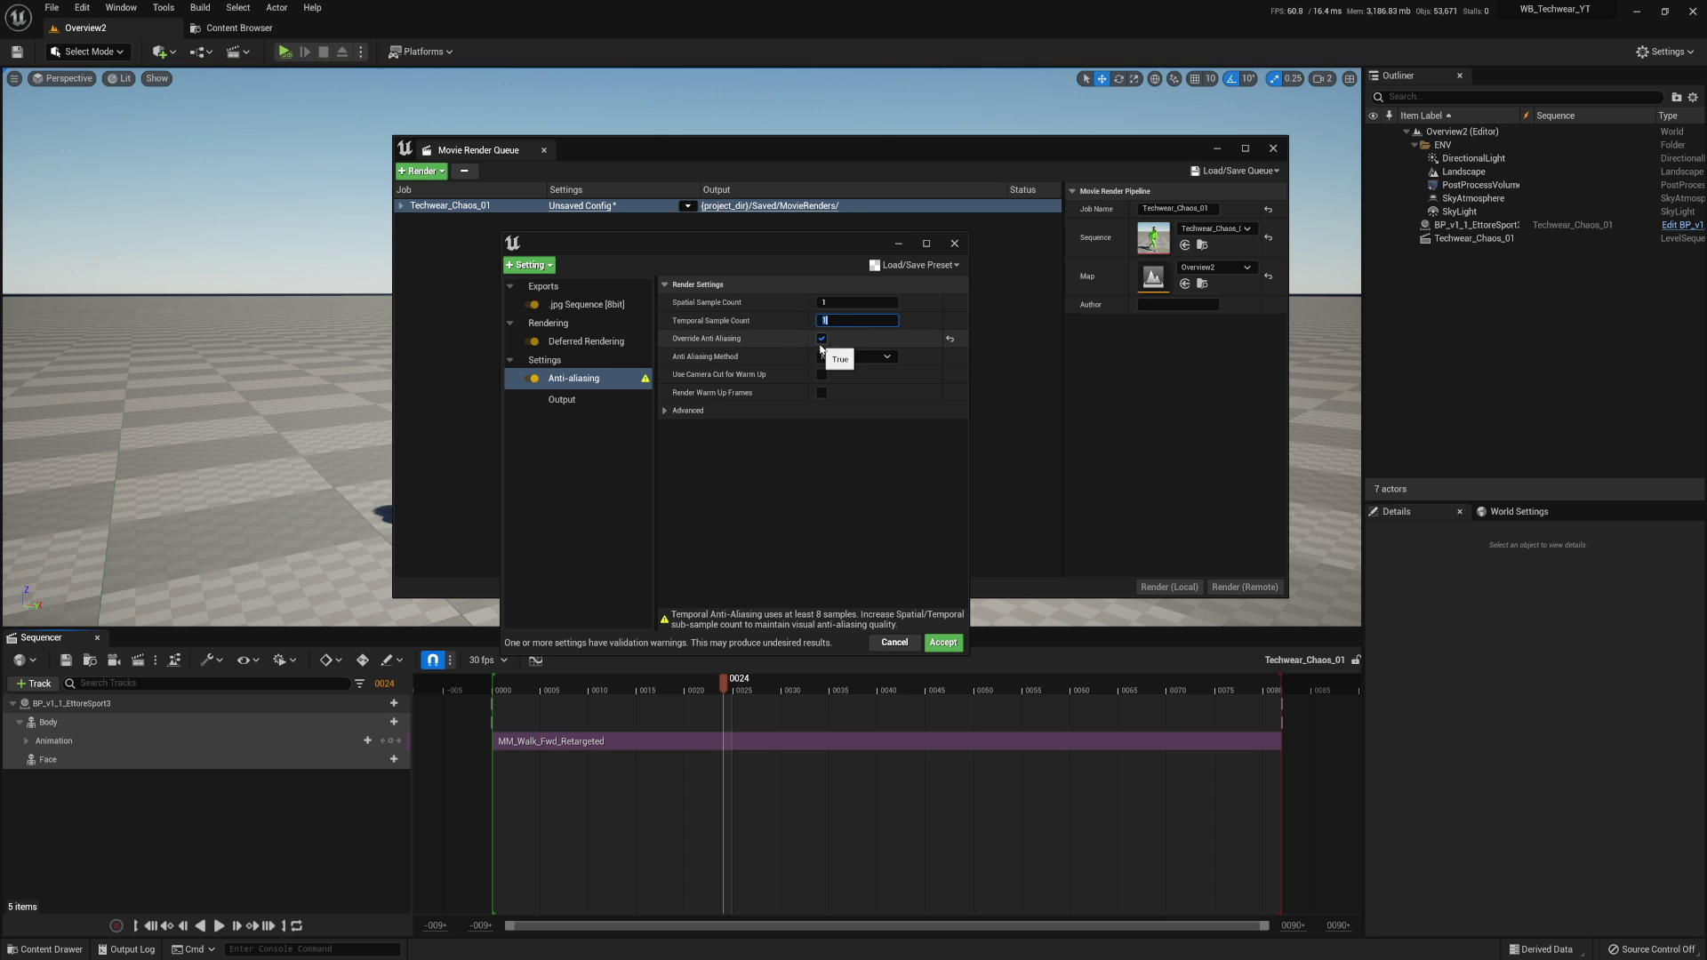
{"action": "left_click", "coordinate": [822, 339]}
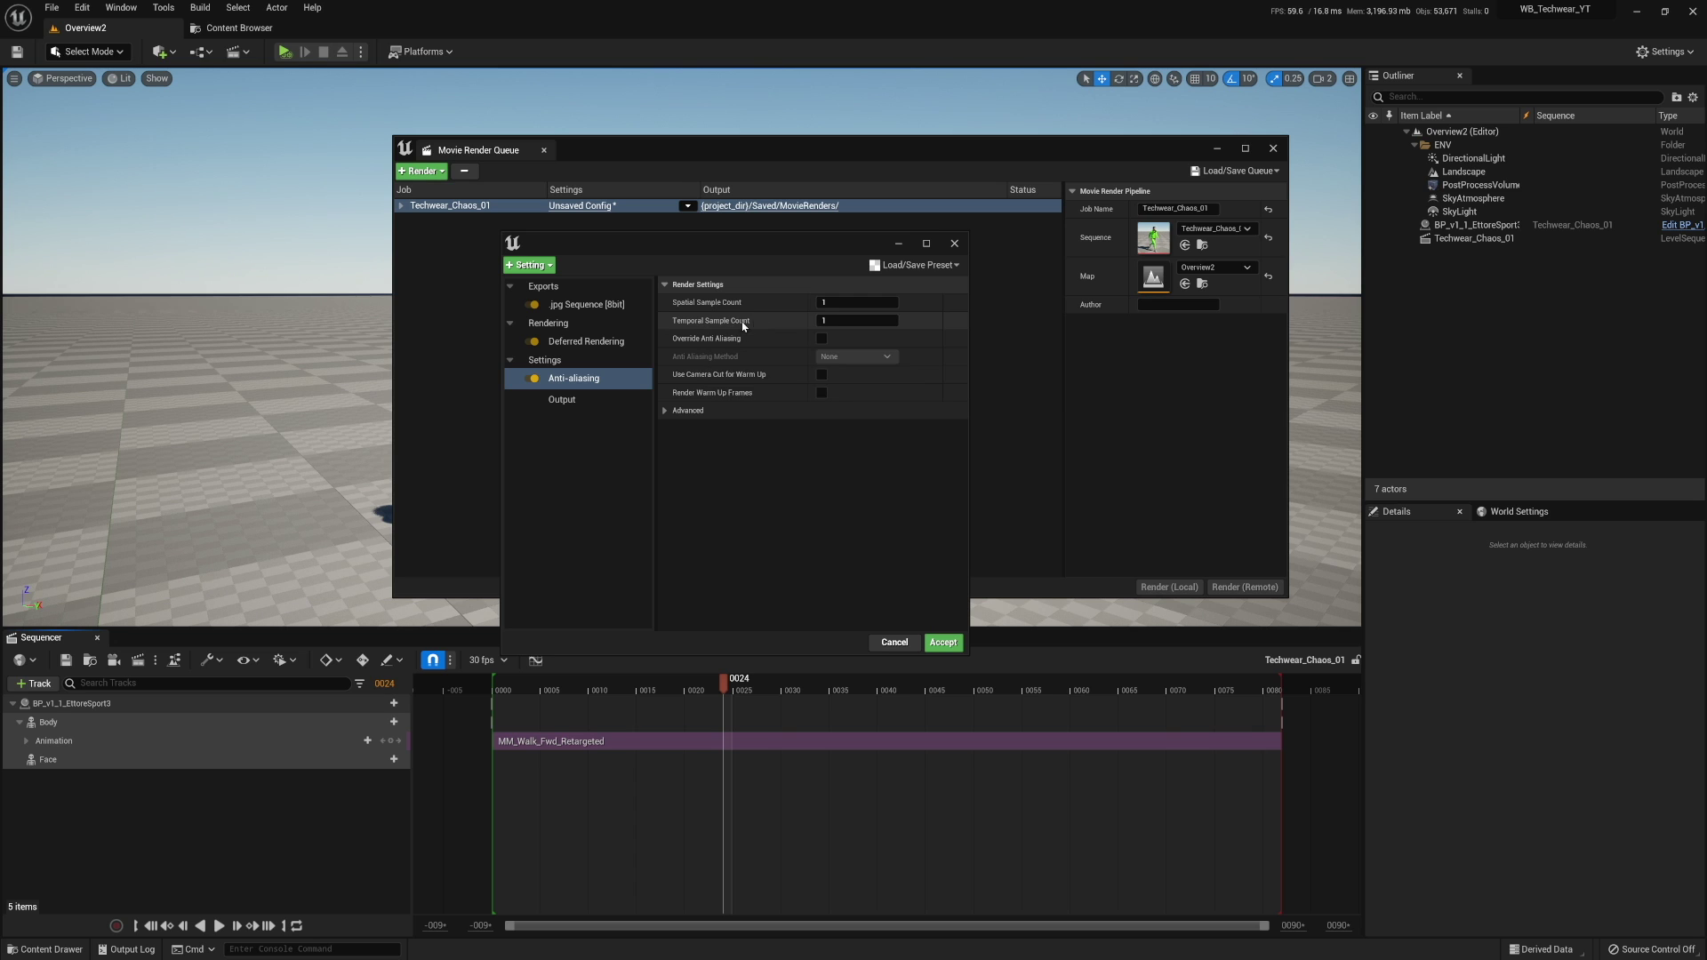
Accept the Techwear_Chaos_01 job's render settings, leaving the job queued and ready to render.
{"action": "left_click", "coordinate": [935, 643]}
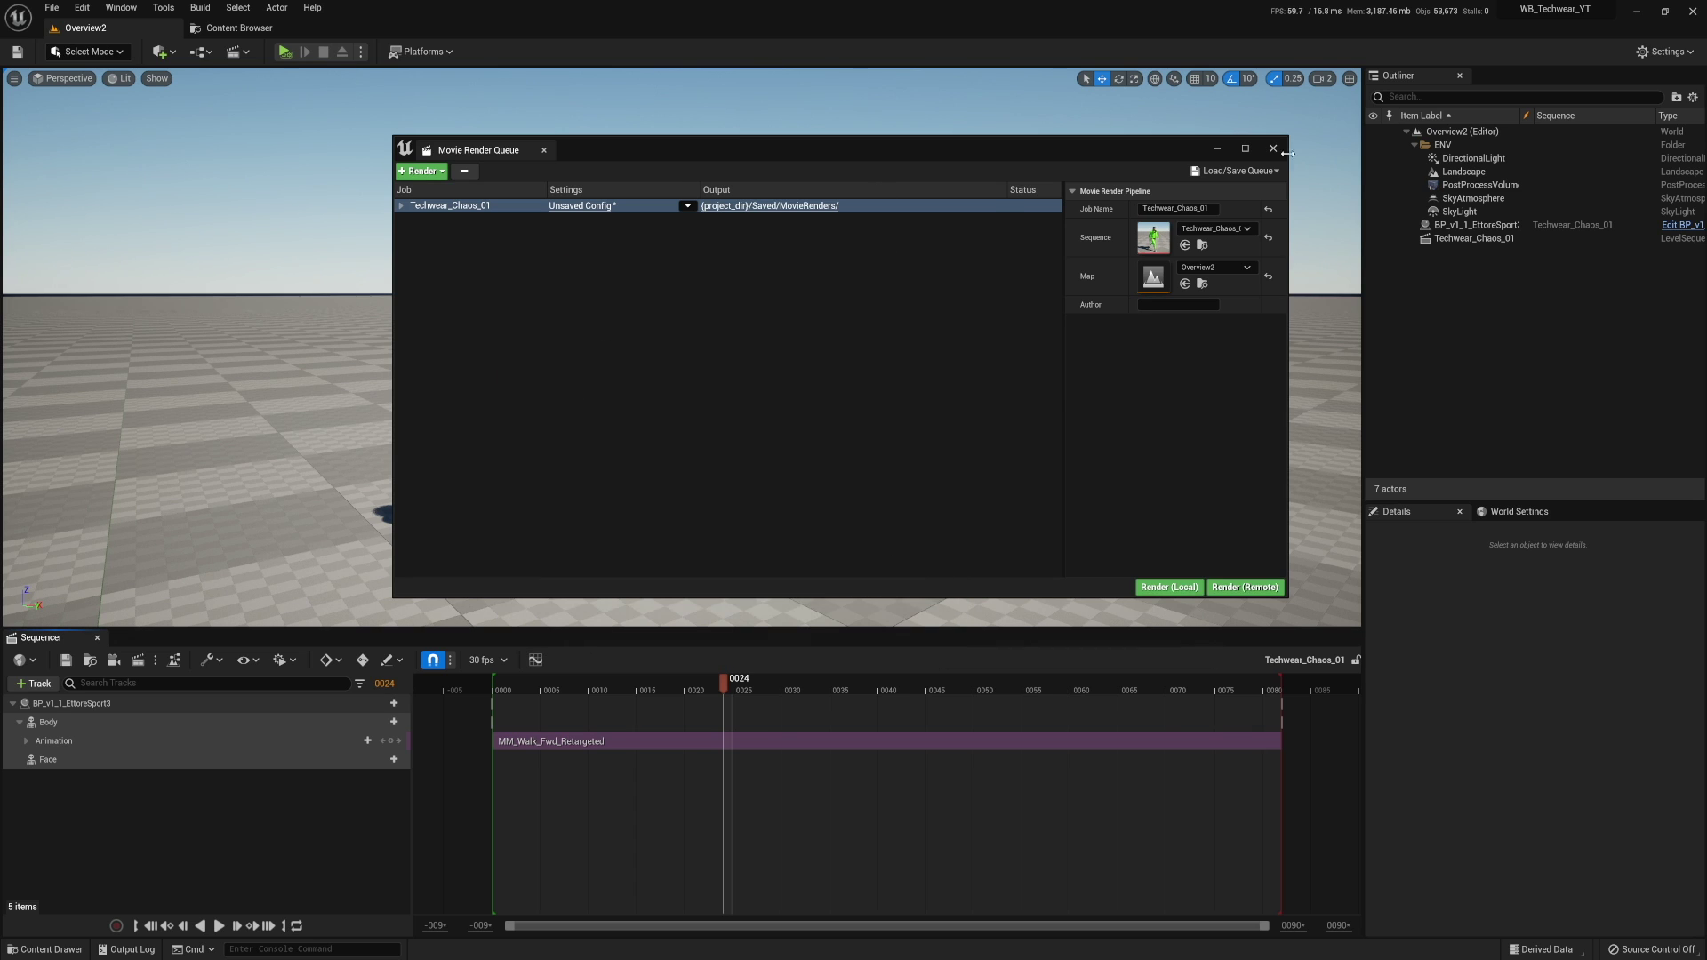